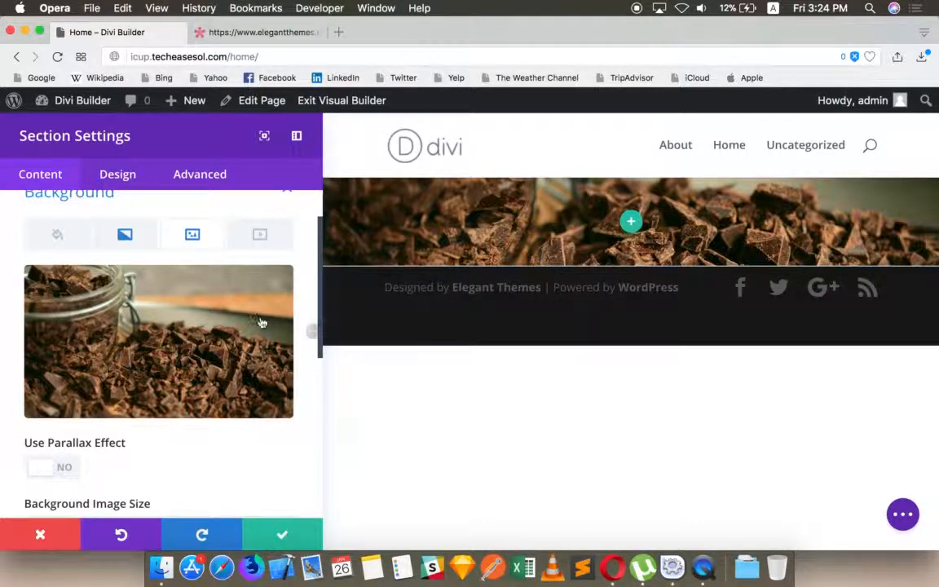
# Review the section's background image options and save the section settings
pyautogui.scroll(-5, 262, 327)
pyautogui.scroll(-3, 261, 327)
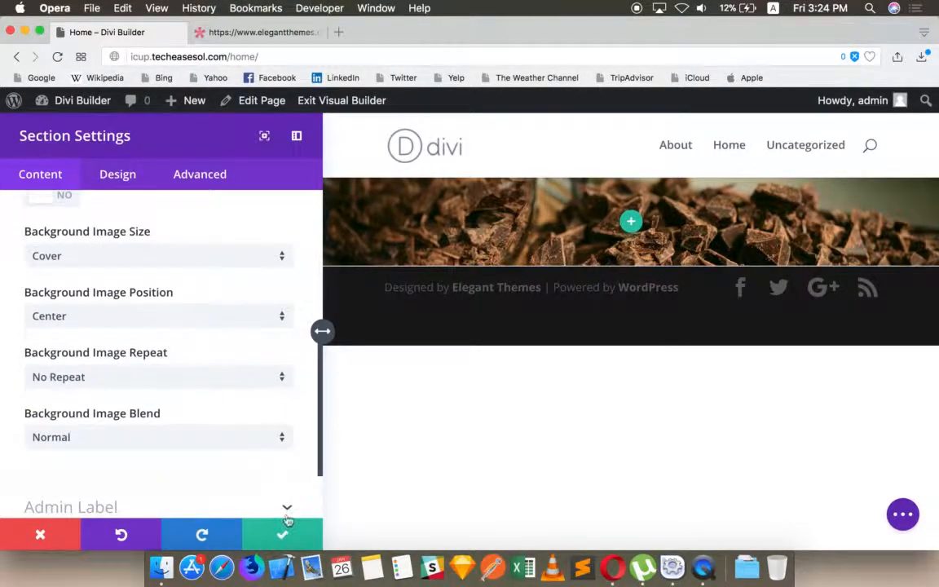
pyautogui.click(286, 534)
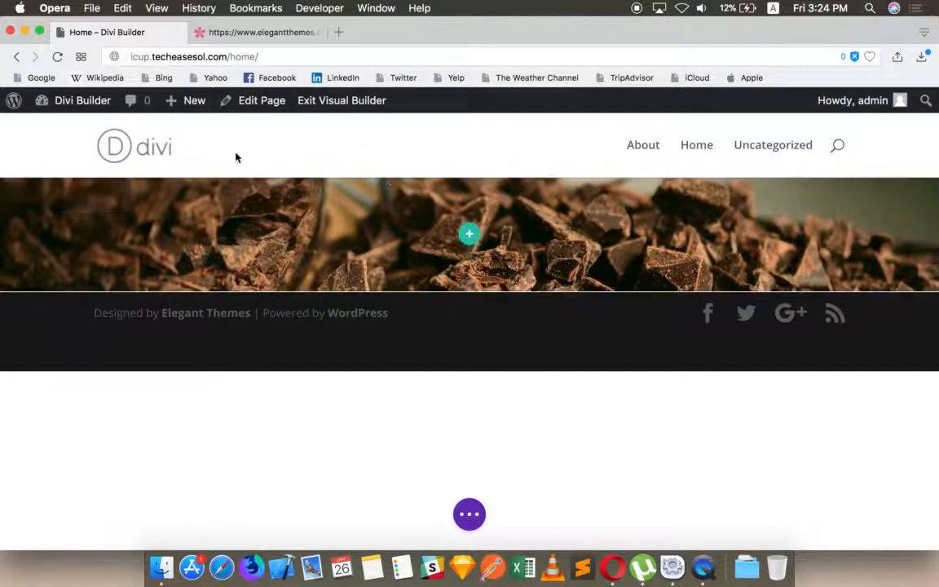
# Open the spacing options in the chocolate section's design settings
pyautogui.click(39, 192)
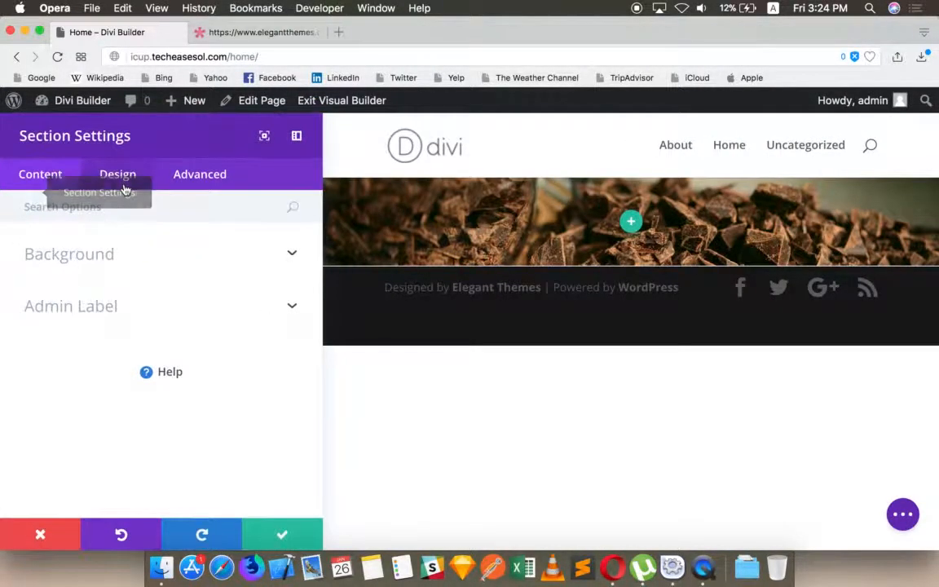
pyautogui.click(124, 187)
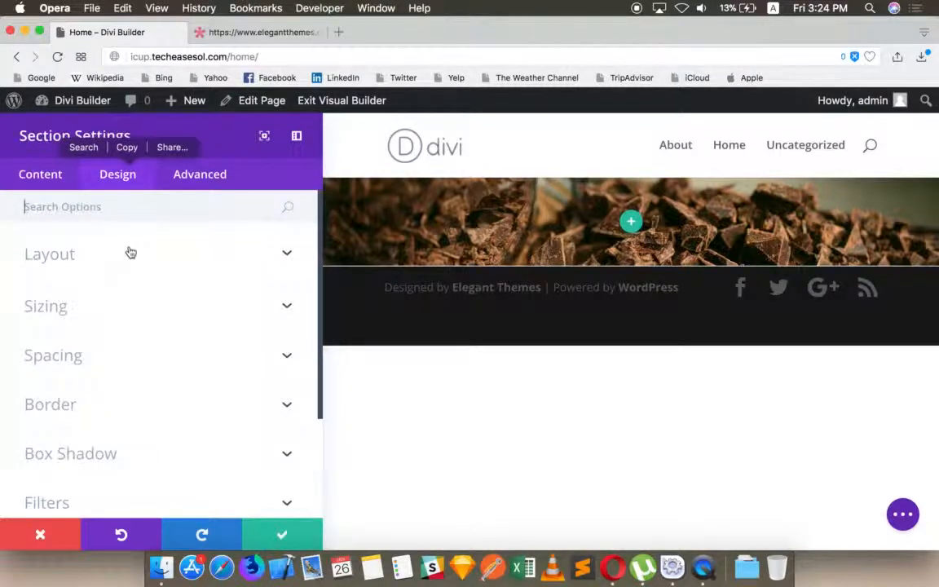
pyautogui.scroll(-4, 132, 274)
pyautogui.scroll(2, 133, 276)
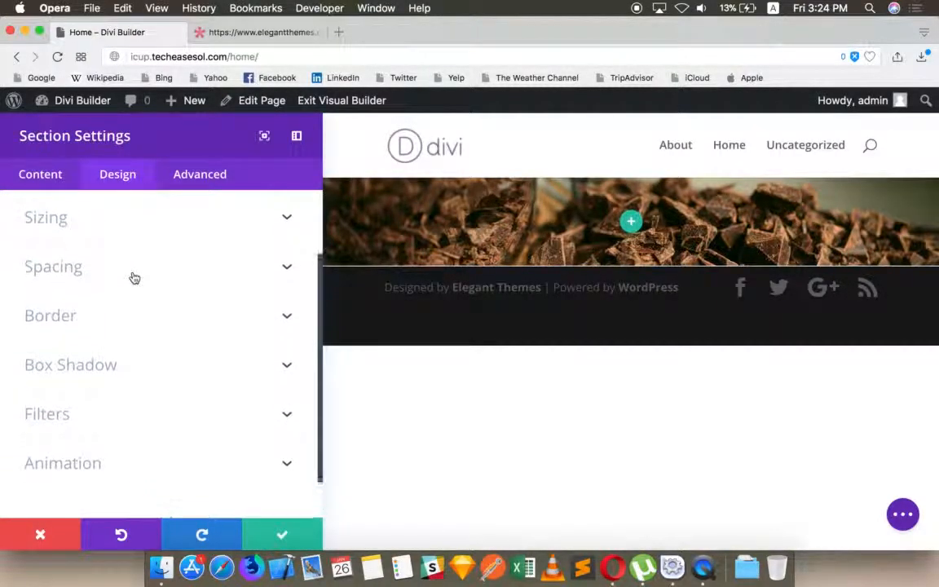
pyautogui.click(127, 272)
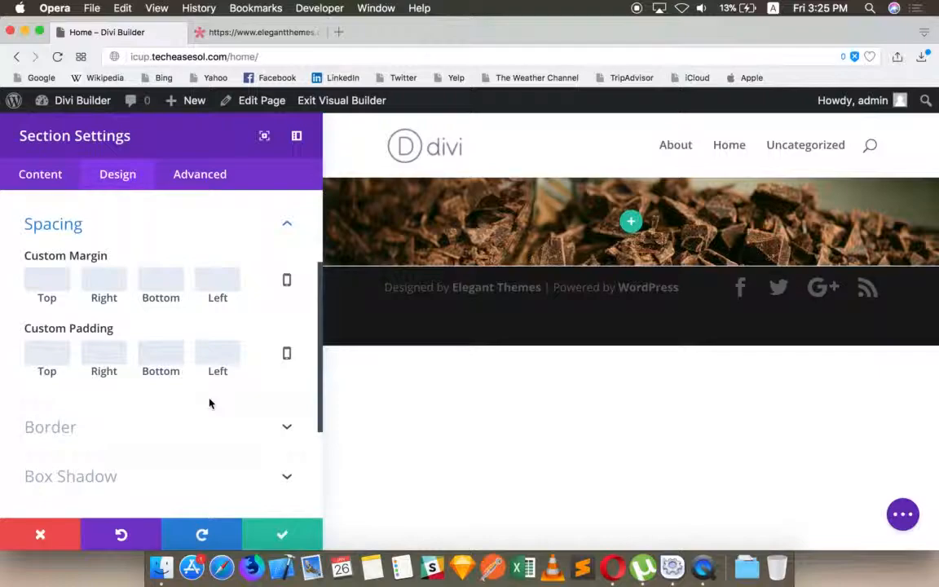
# Try top custom margins of 10%, 10px and 45px on the section
pyautogui.click(46, 281)
pyautogui.write('10%')
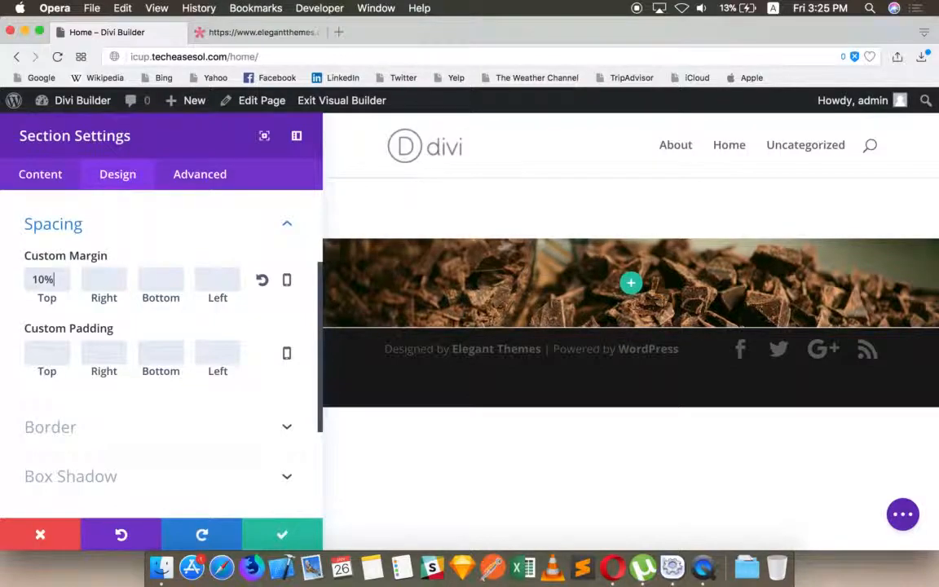
pyautogui.press('BackSpace')
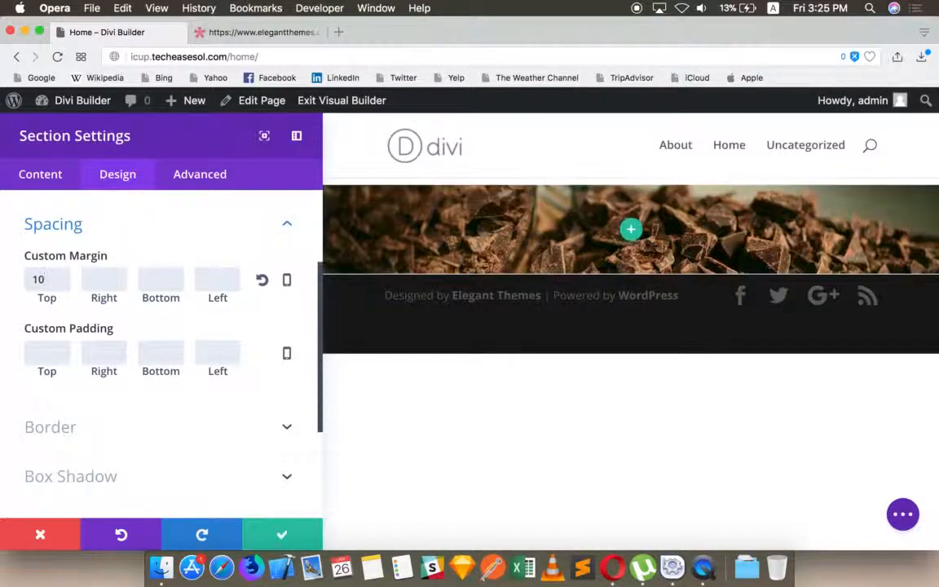
pyautogui.write('px')
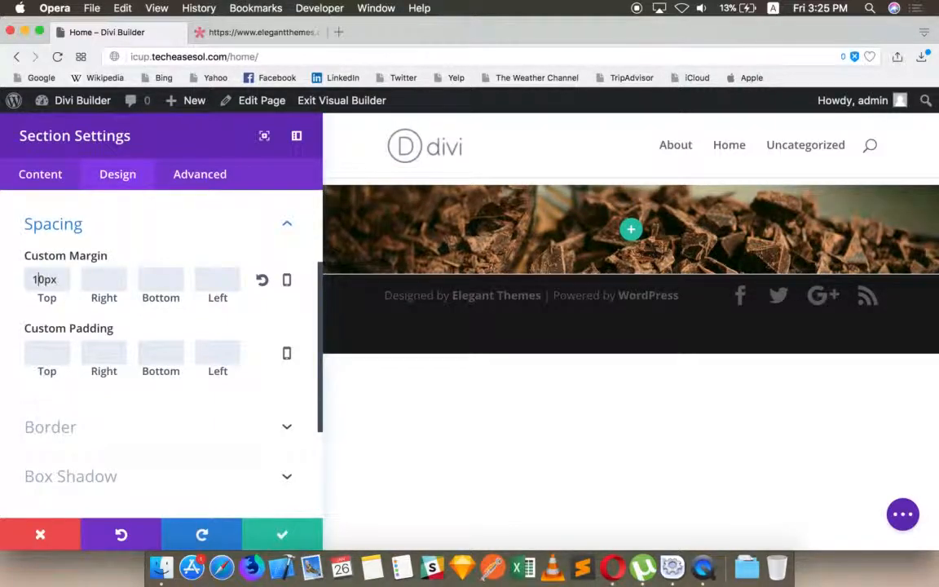
pyautogui.press('BackSpace')
pyautogui.press('BackSpace')
pyautogui.write('45')
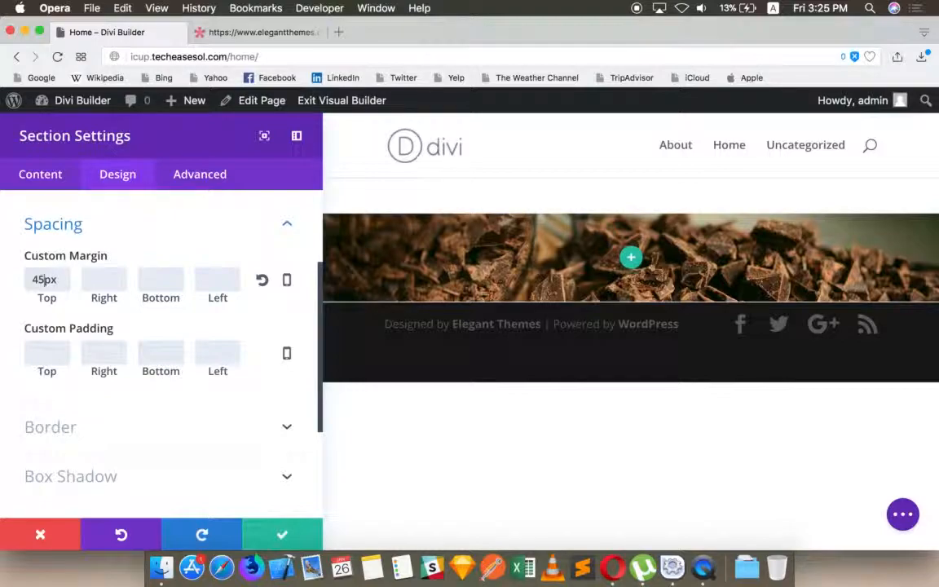
# Try the section's top custom margin in em units, first 1em and then 4em
pyautogui.moveTo(69, 276); pyautogui.dragTo(18, 282)
pyautogui.write('1em')
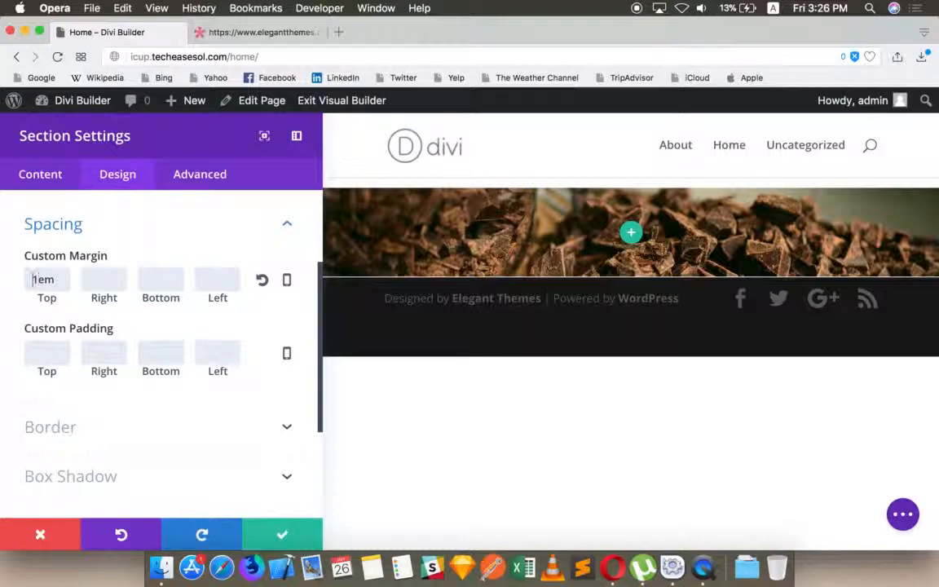
pyautogui.press('BackSpace')
pyautogui.write('4')
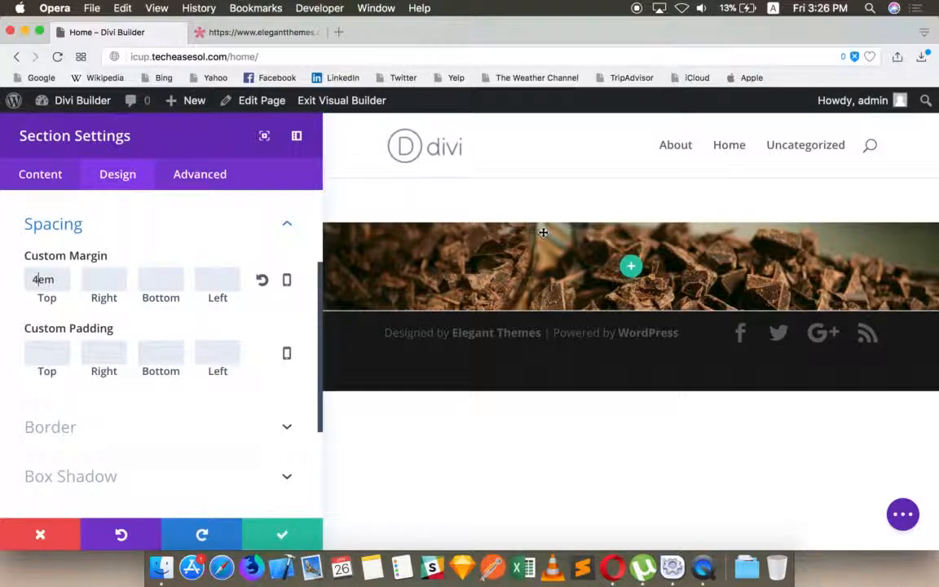
# Set the section's right custom margin to 3em, bottom to 4em and left to 5em
pyautogui.click(100, 277)
pyautogui.write('3em')
pyautogui.click(159, 279)
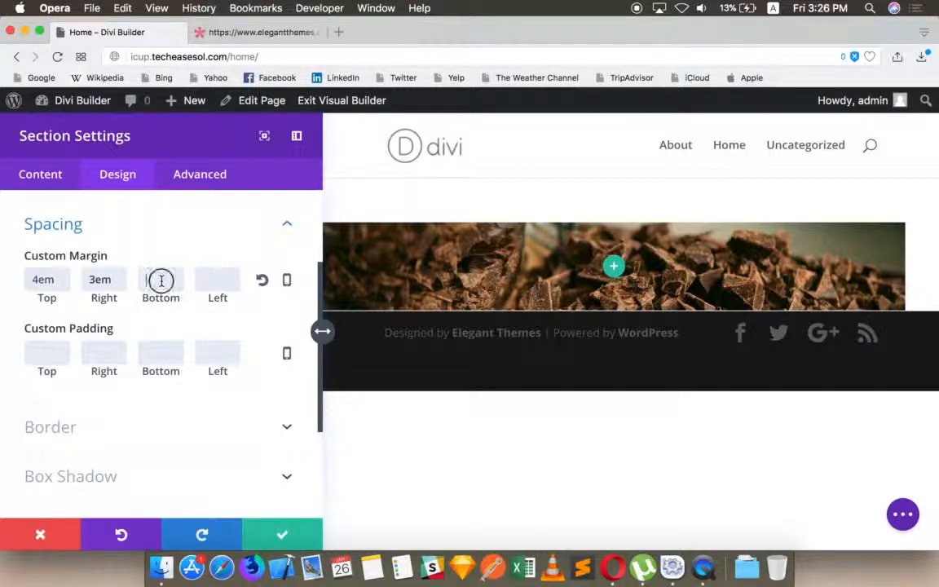
pyautogui.write('4em')
pyautogui.click(217, 279)
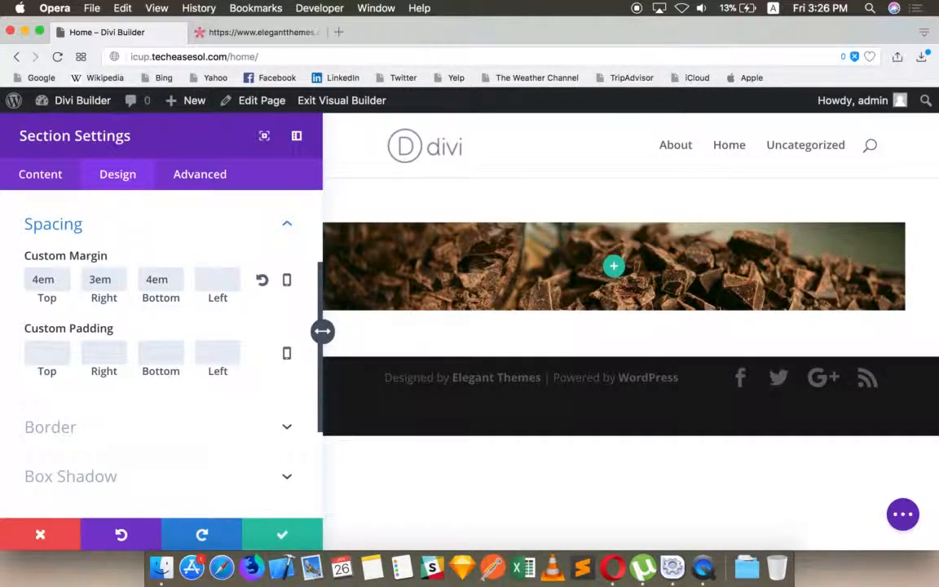
pyautogui.write('5em')
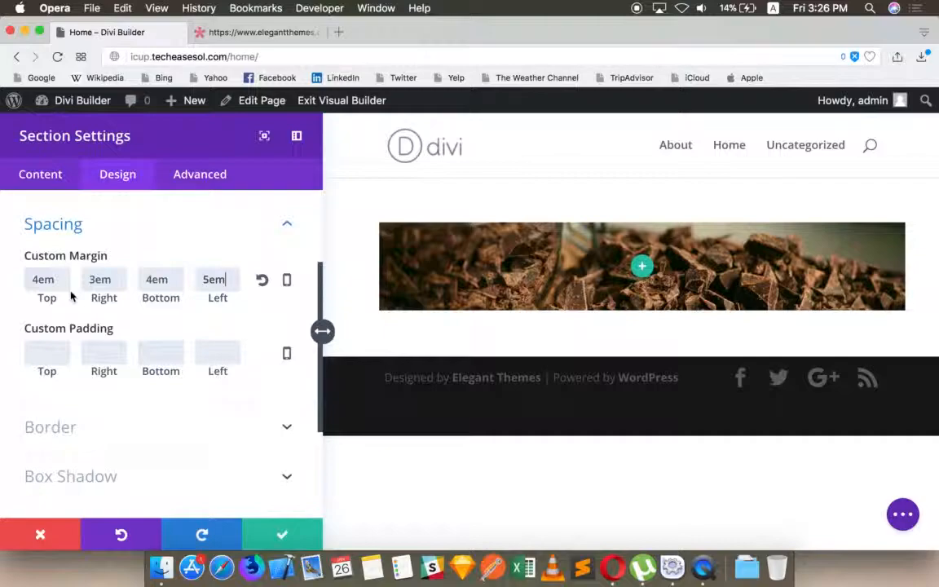
# Reset the section's custom margins, then set the top to 1em and the right, bottom and left to 2em
pyautogui.click(262, 279)
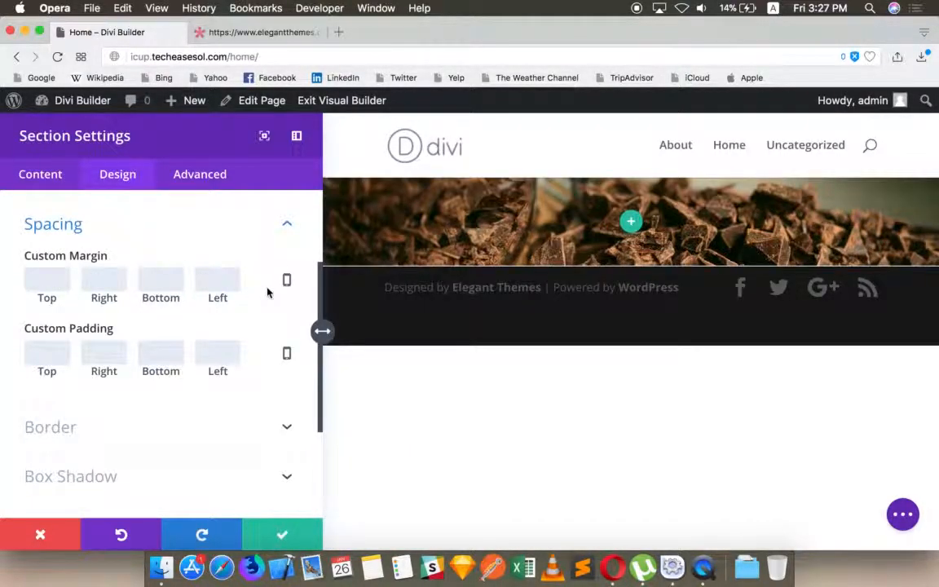
pyautogui.click(42, 280)
pyautogui.write('1em')
pyautogui.press('Tab')
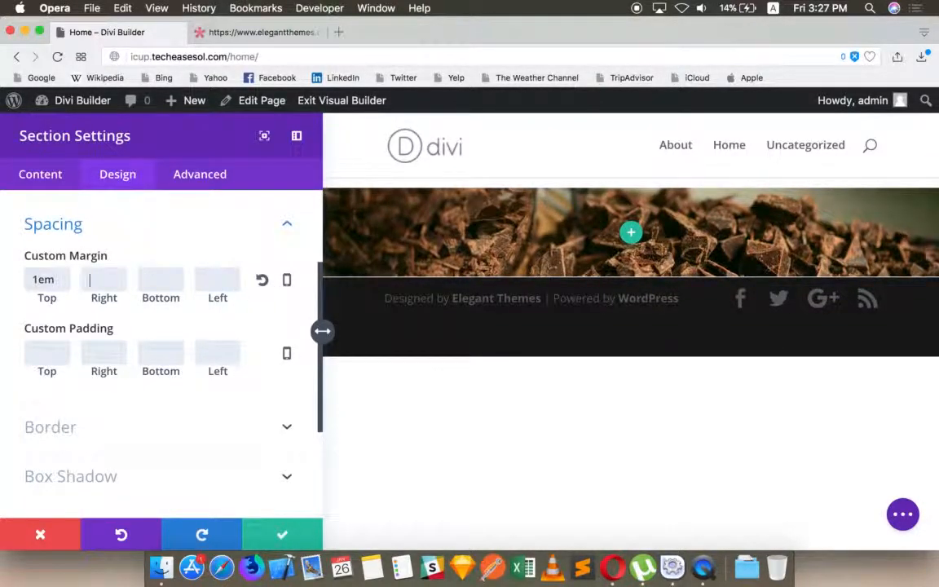
pyautogui.write('2em')
pyautogui.press('Tab')
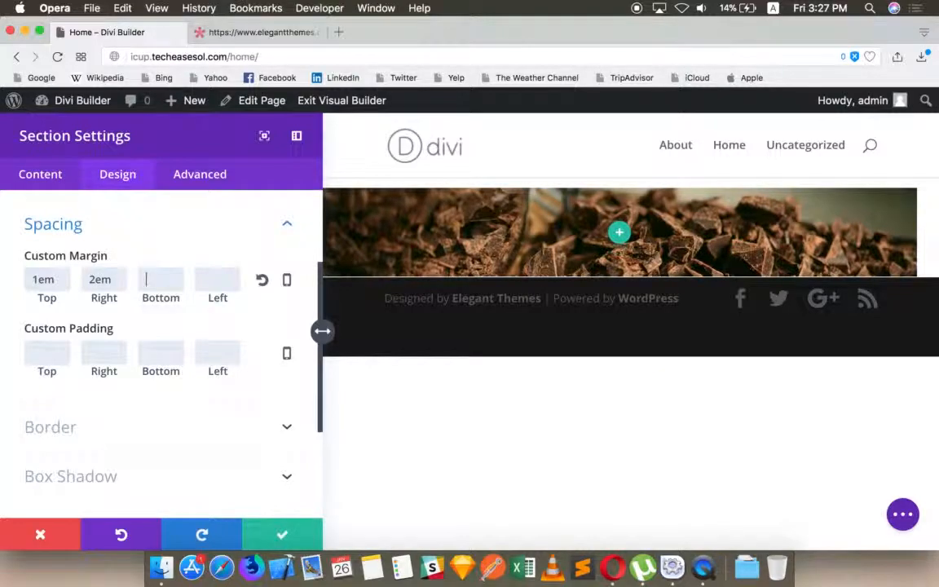
pyautogui.write('2em2EM')
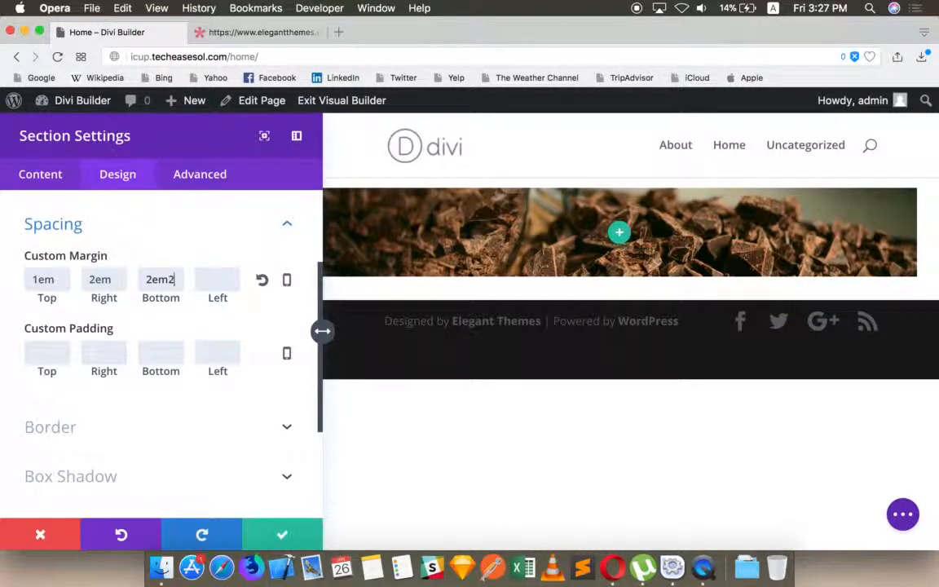
pyautogui.press('BackSpace')
pyautogui.press('BackSpace')
pyautogui.press('BackSpace')
pyautogui.press('Tab')
pyautogui.write('2em')
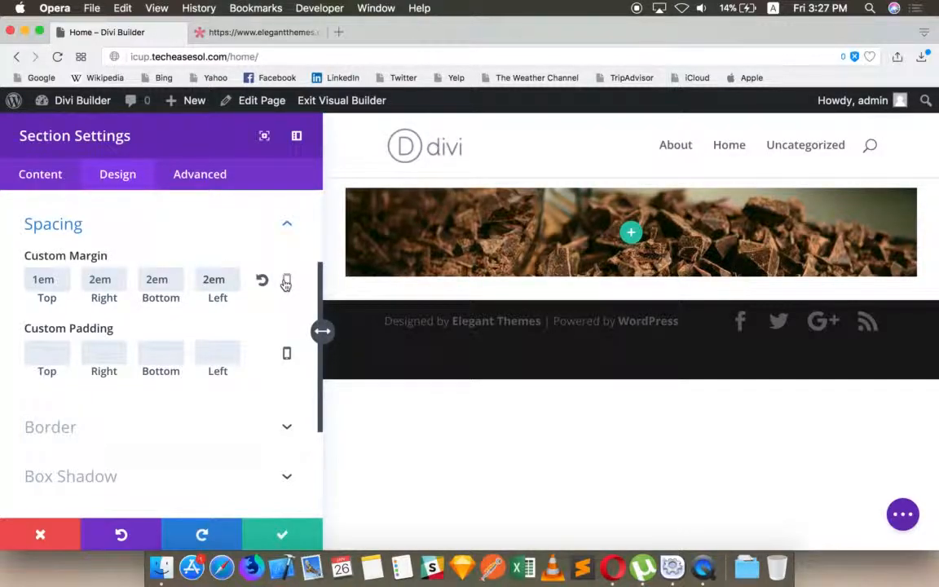
# Enable per-device custom margins, set the smartphone top margin to 2em and save the section settings
pyautogui.click(285, 282)
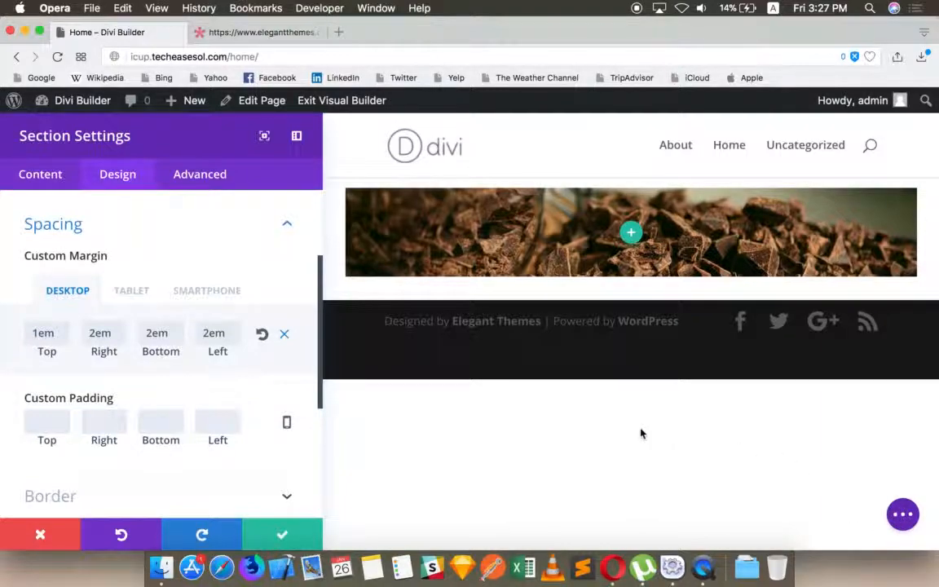
pyautogui.click(140, 294)
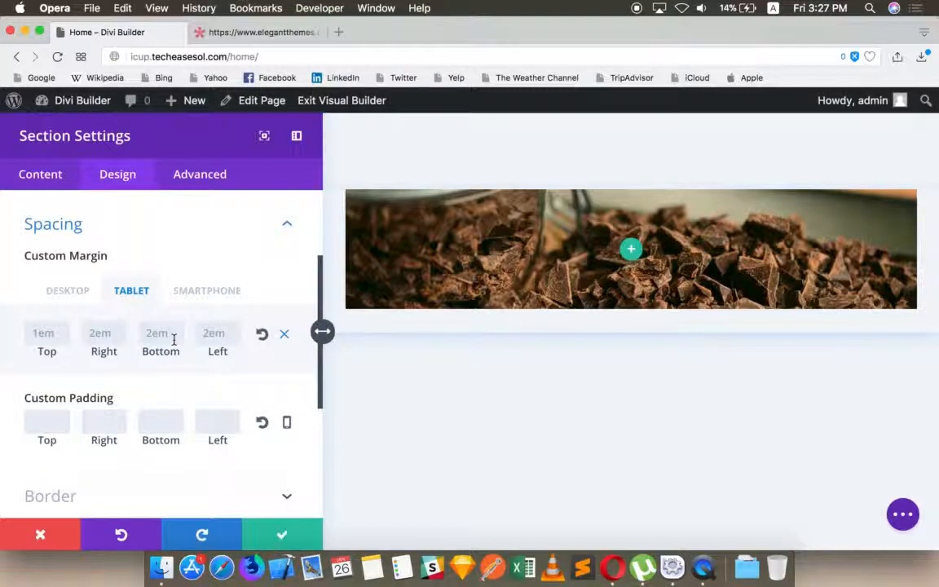
pyautogui.click(218, 291)
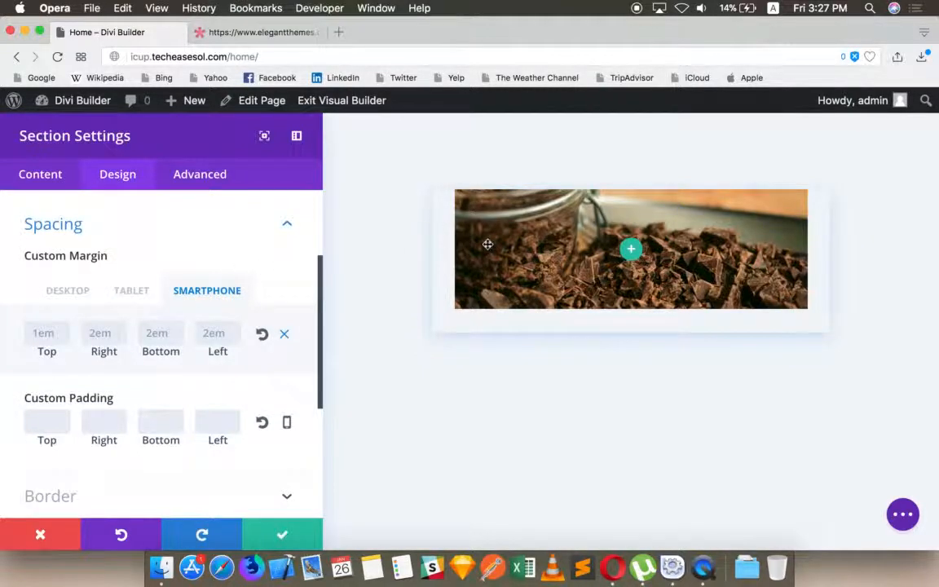
pyautogui.click(25, 331)
pyautogui.write('2')
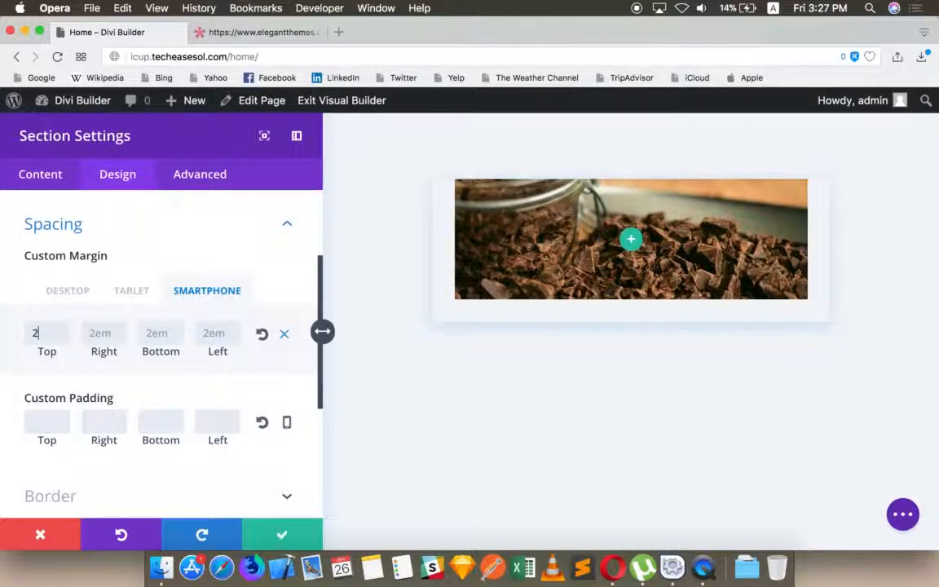
pyautogui.write('em')
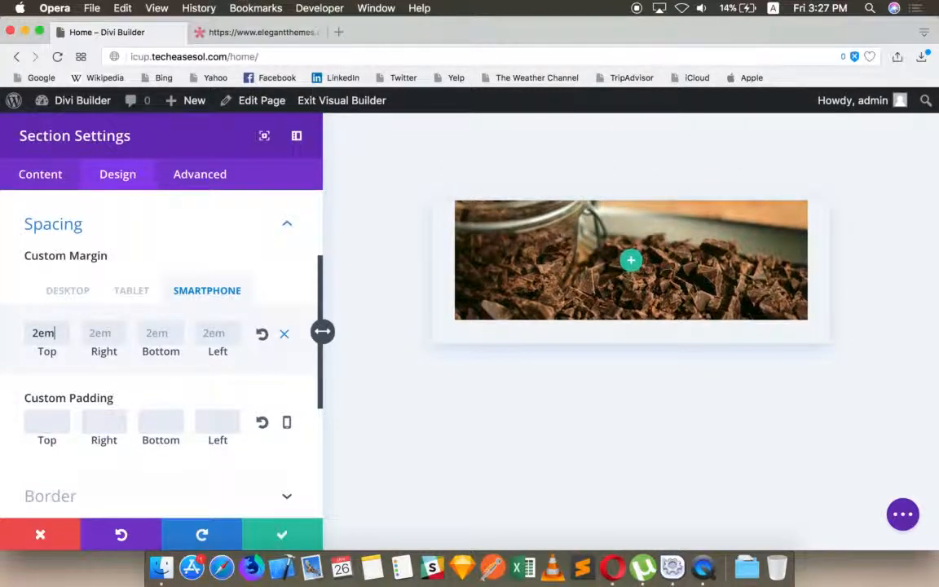
pyautogui.press('Return')
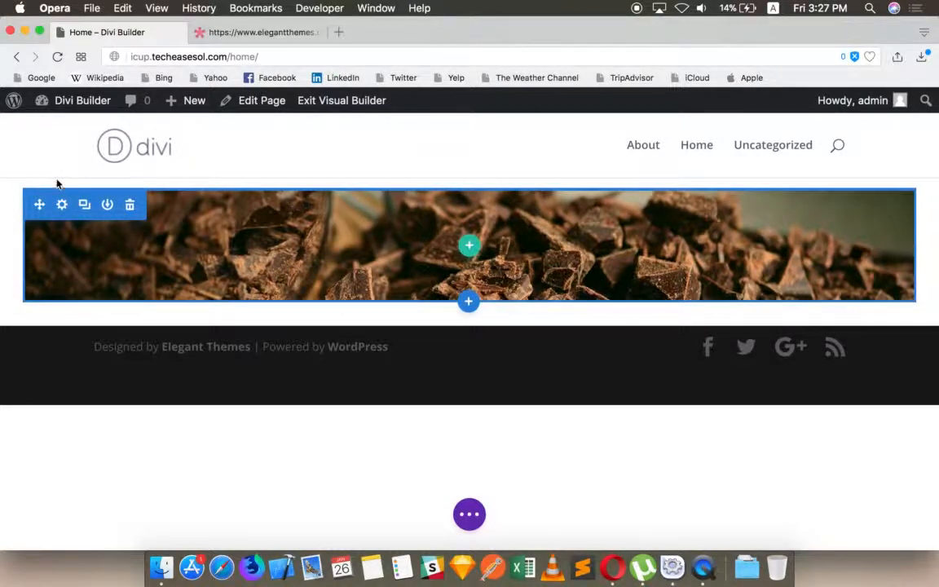
# Reopen the section's spacing options and set the smartphone right, bottom and left margins to 1em
pyautogui.click(62, 204)
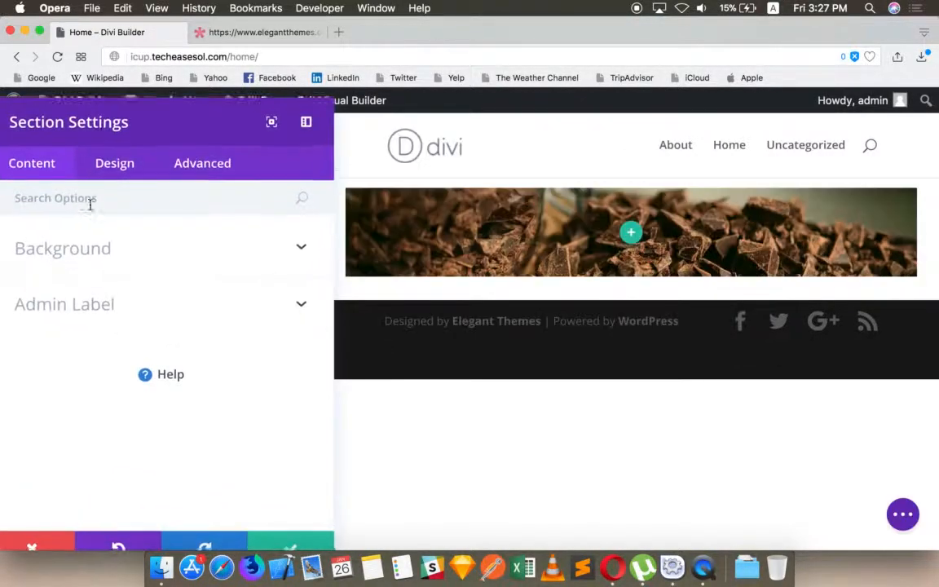
pyautogui.click(123, 175)
pyautogui.click(134, 357)
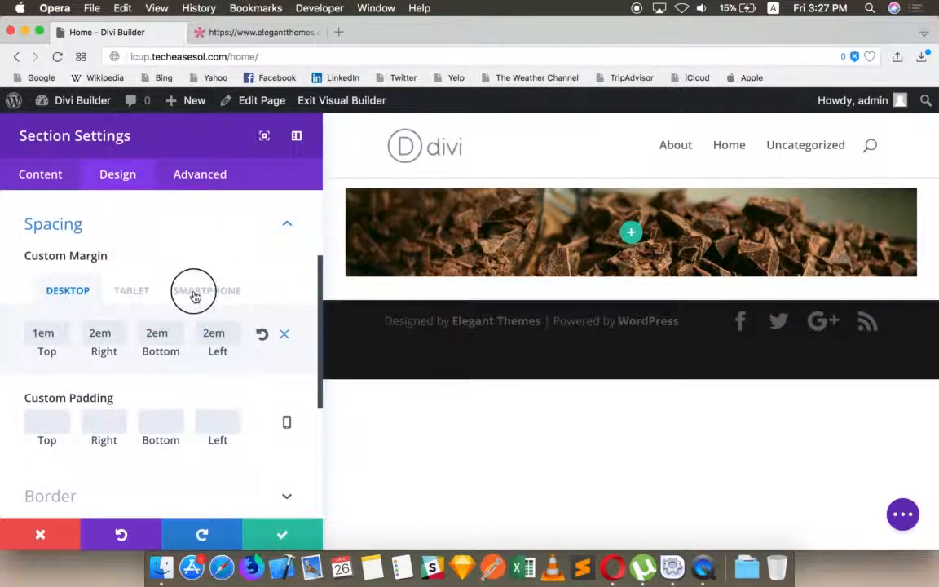
pyautogui.click(196, 292)
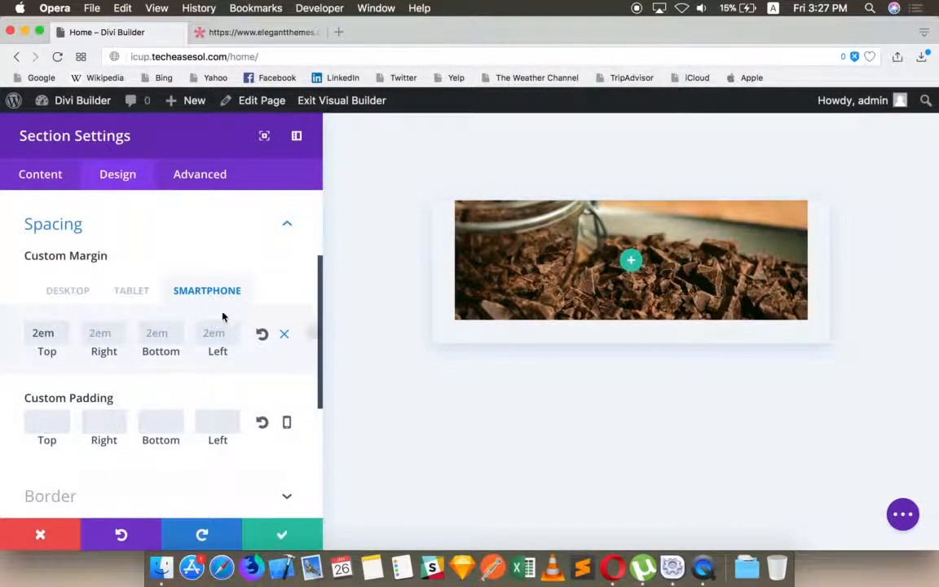
pyautogui.click(140, 332)
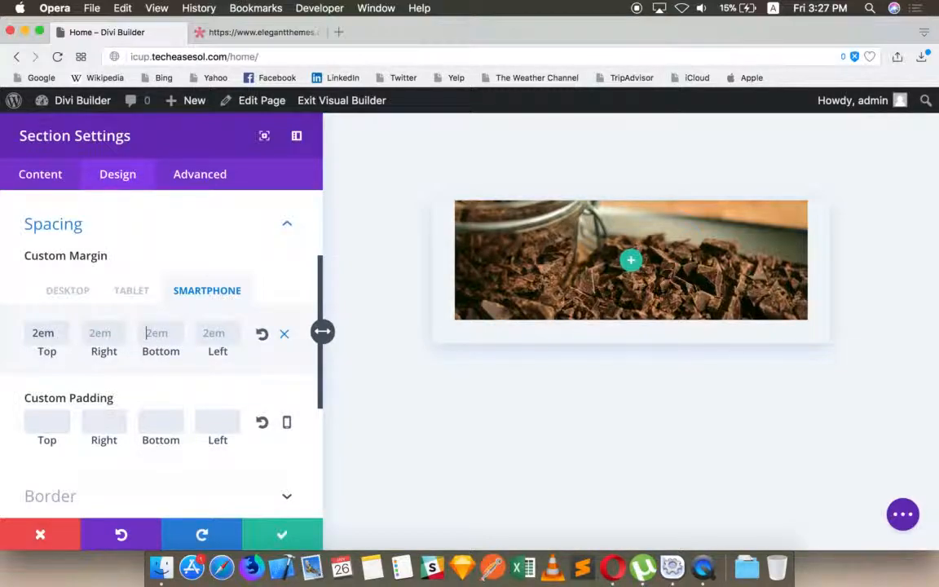
pyautogui.write('1em')
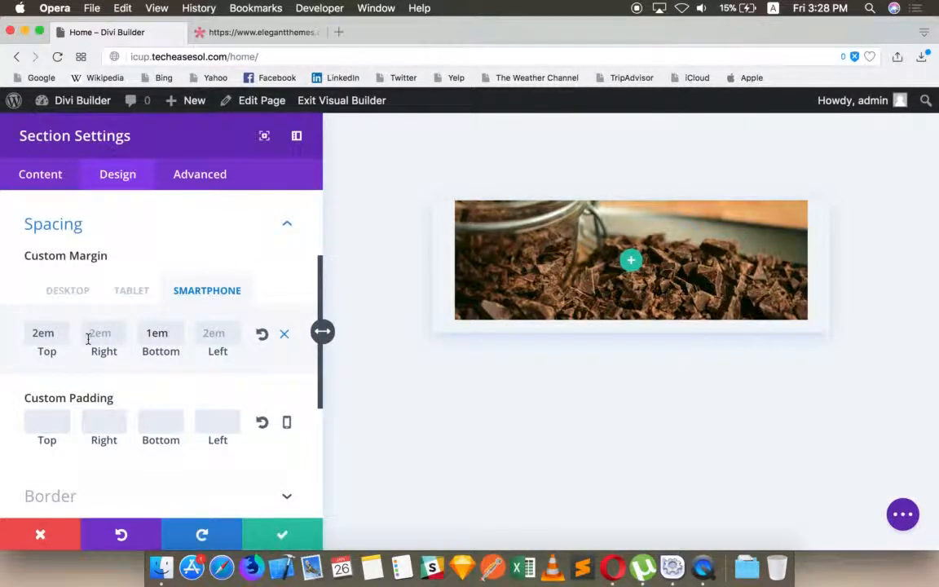
pyautogui.click(208, 331)
pyautogui.write('1em')
pyautogui.click(100, 332)
pyautogui.write('1em')
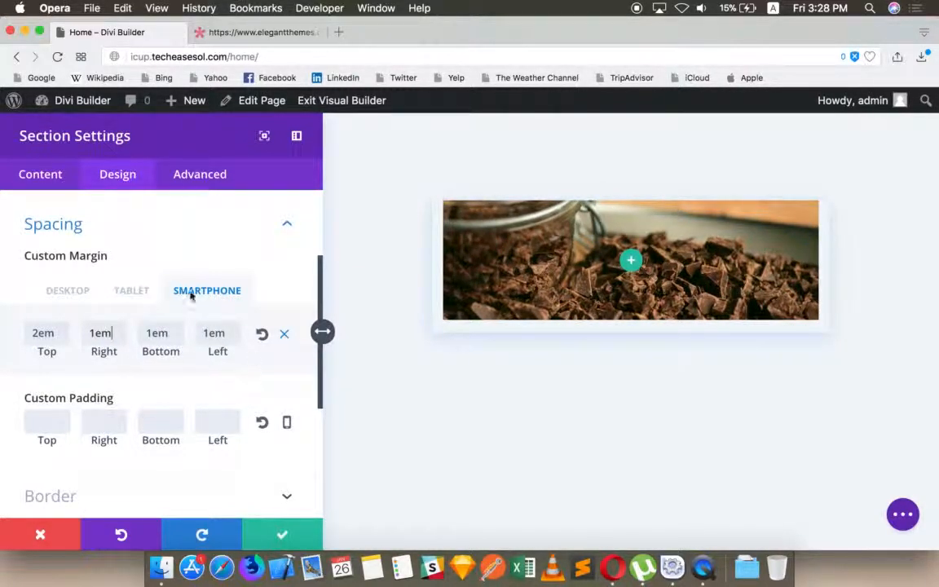
# Set the section's tablet top, right, bottom and left custom margins to 3em each
pyautogui.click(149, 295)
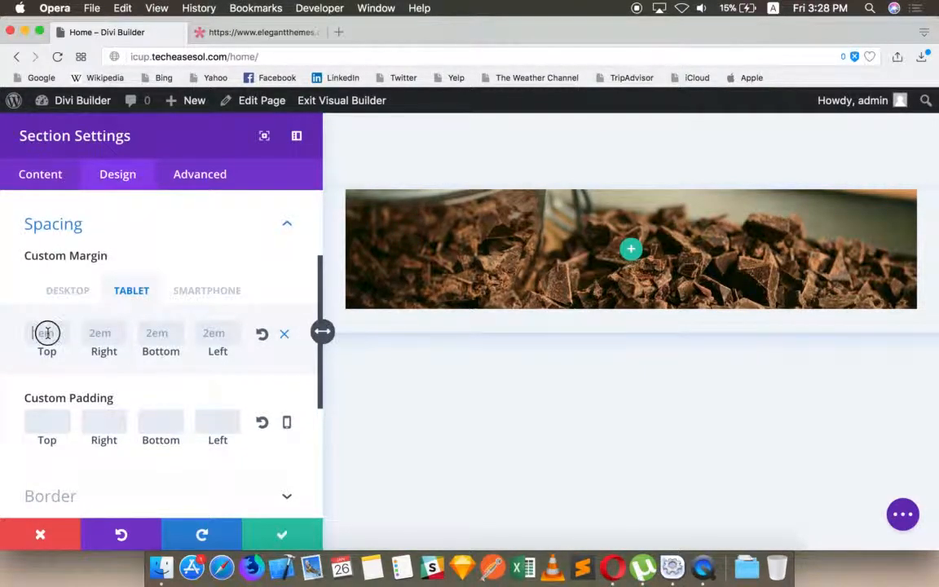
pyautogui.write('3em')
pyautogui.press('Tab')
pyautogui.write('3em')
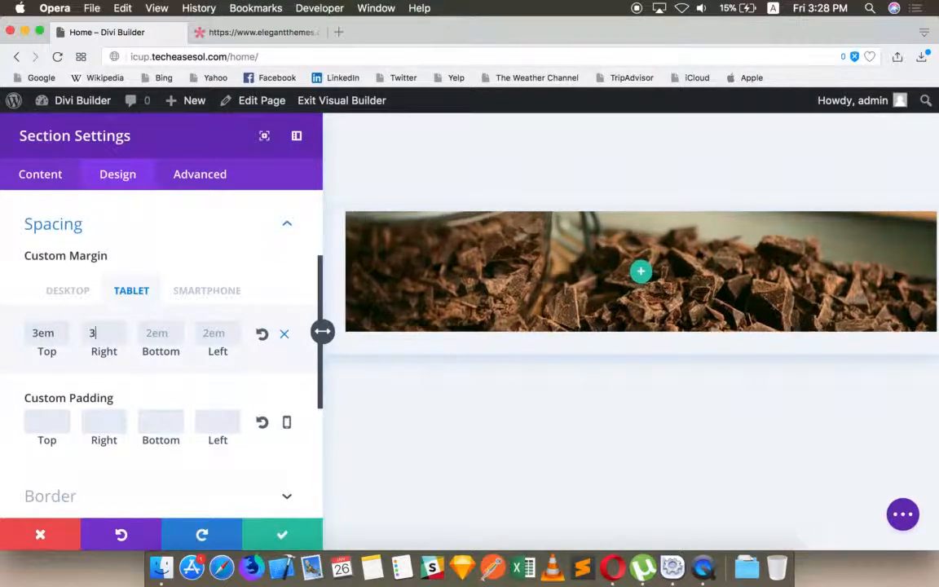
pyautogui.press('Tab')
pyautogui.write('3em')
pyautogui.press('Tab')
pyautogui.write('3em')
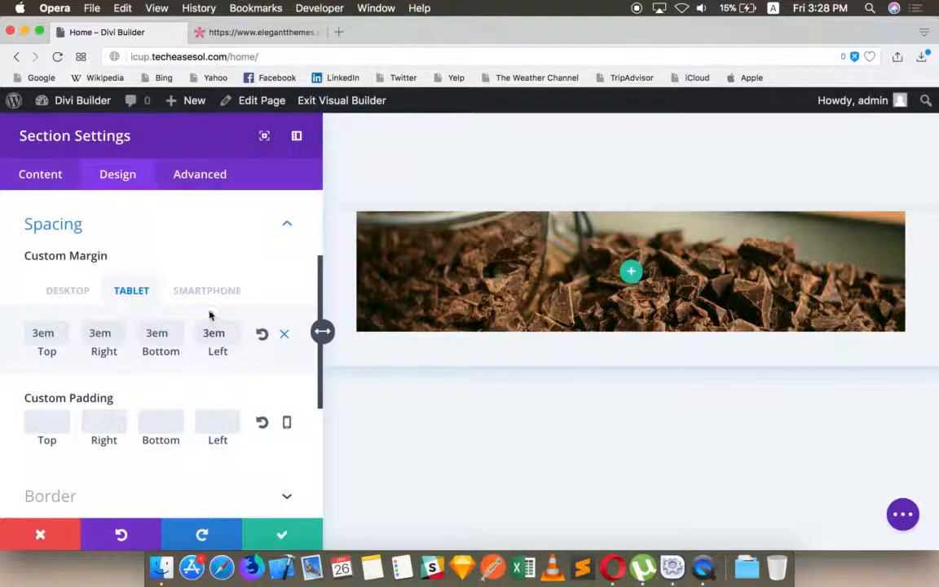
# Turn off the section's per-device custom margins and clear the top, right, bottom and left margin values
pyautogui.click(283, 334)
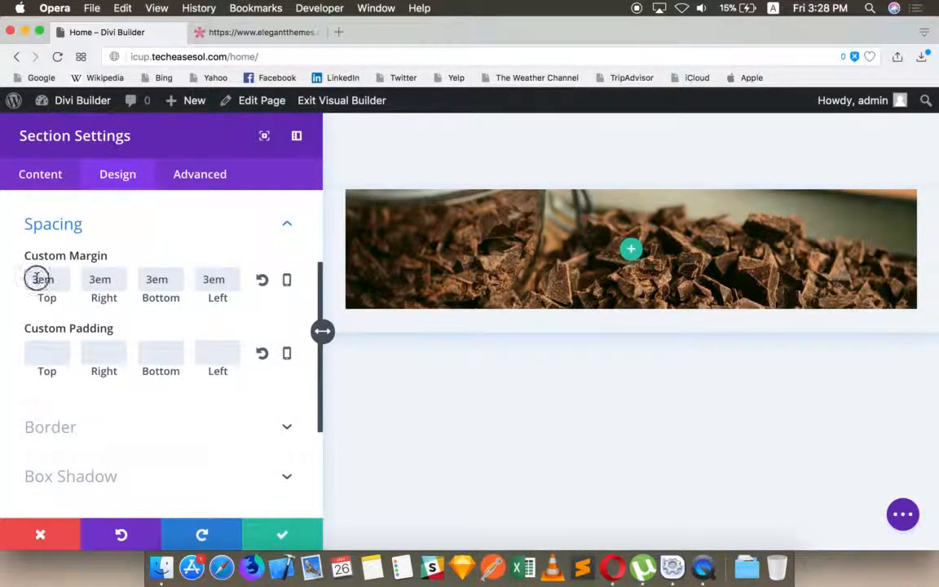
pyautogui.press('BackSpace')
pyautogui.press('BackSpace')
pyautogui.press('BackSpace')
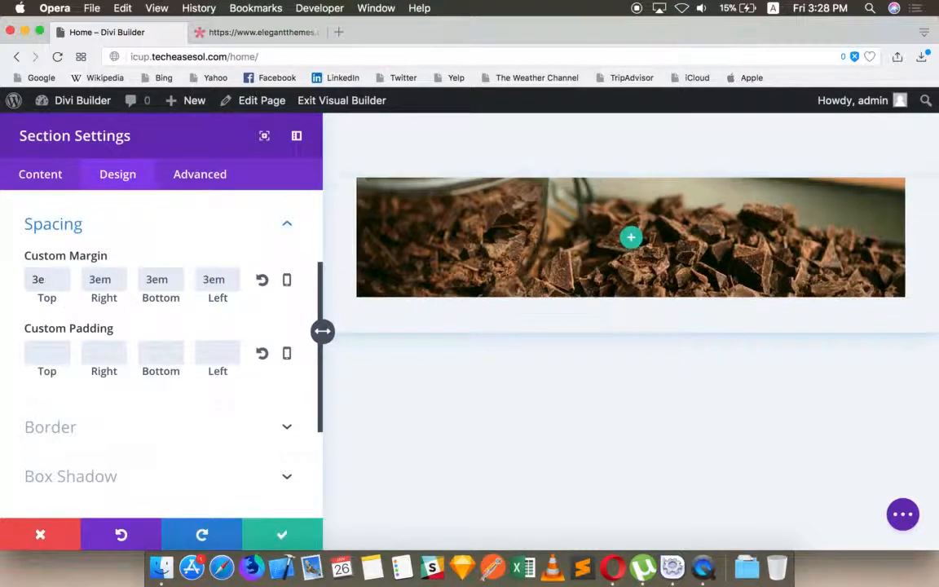
pyautogui.press('Tab')
pyautogui.press('BackSpace')
pyautogui.press('BackSpace')
pyautogui.press('BackSpace')
pyautogui.press('Tab')
pyautogui.press('BackSpace')
pyautogui.press('BackSpace')
pyautogui.press('BackSpace')
pyautogui.press('Tab')
pyautogui.press('BackSpace')
pyautogui.press('BackSpace')
pyautogui.press('BackSpace')
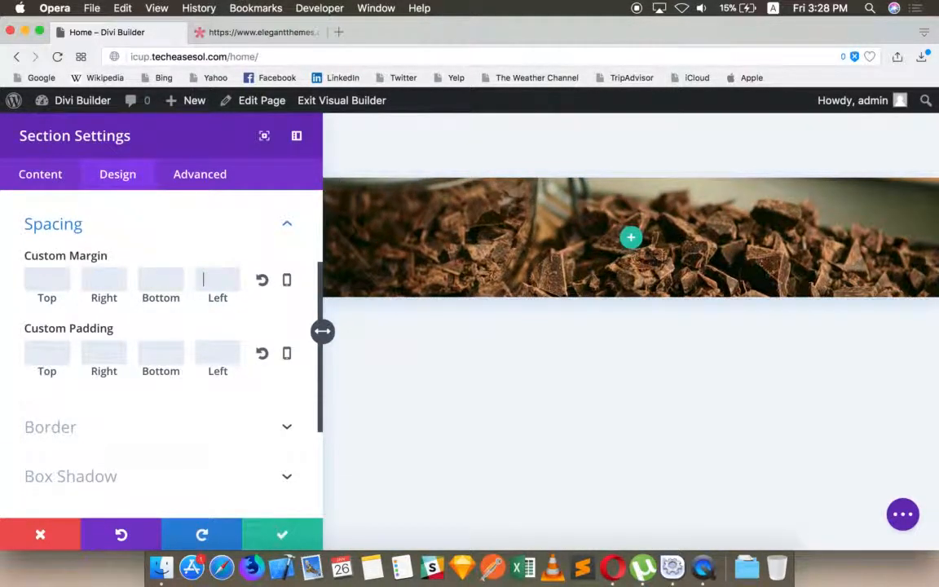
# Set the section's top and bottom custom padding to 15em each and save the section settings
pyautogui.click(62, 354)
pyautogui.write('100px')
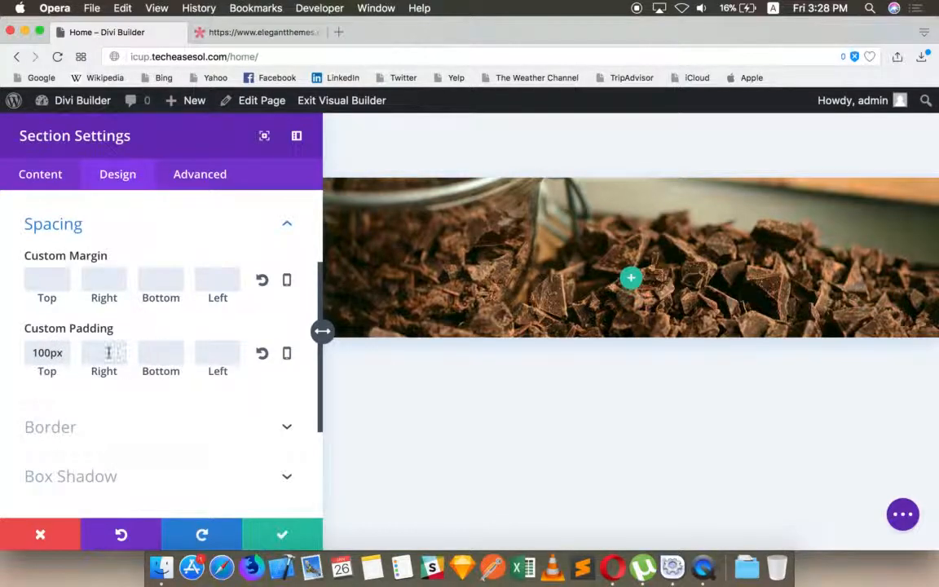
pyautogui.moveTo(62, 352); pyautogui.dragTo(15, 355)
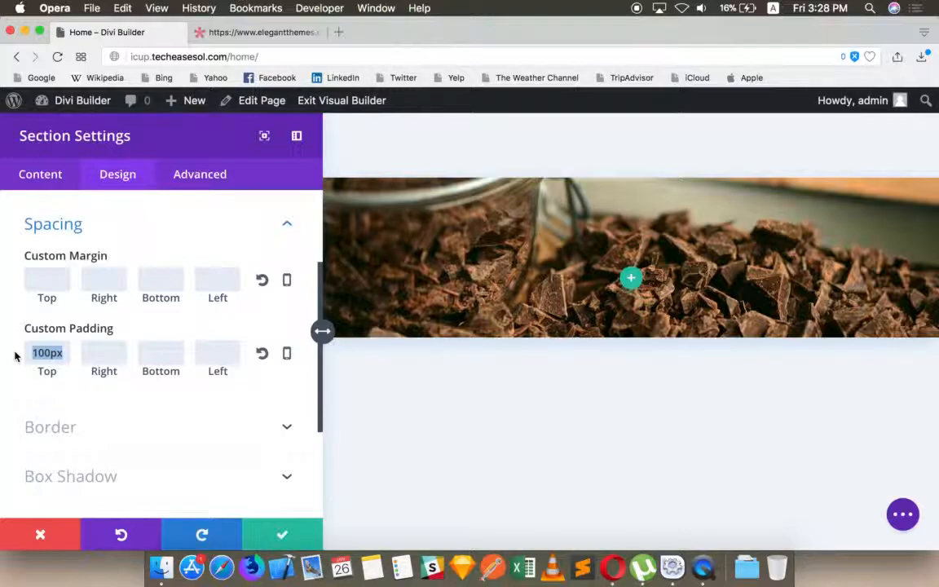
pyautogui.write('15em')
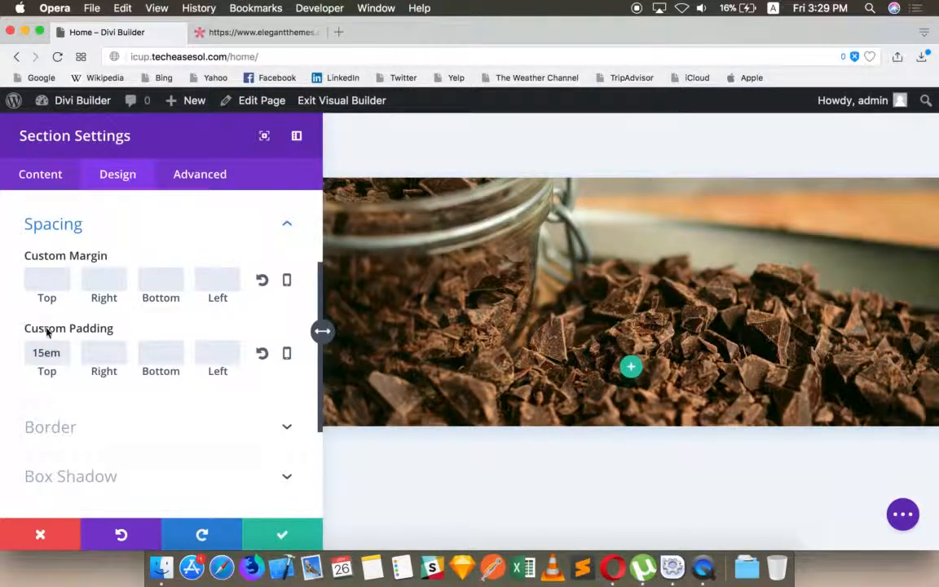
pyautogui.write('14')
pyautogui.write('em')
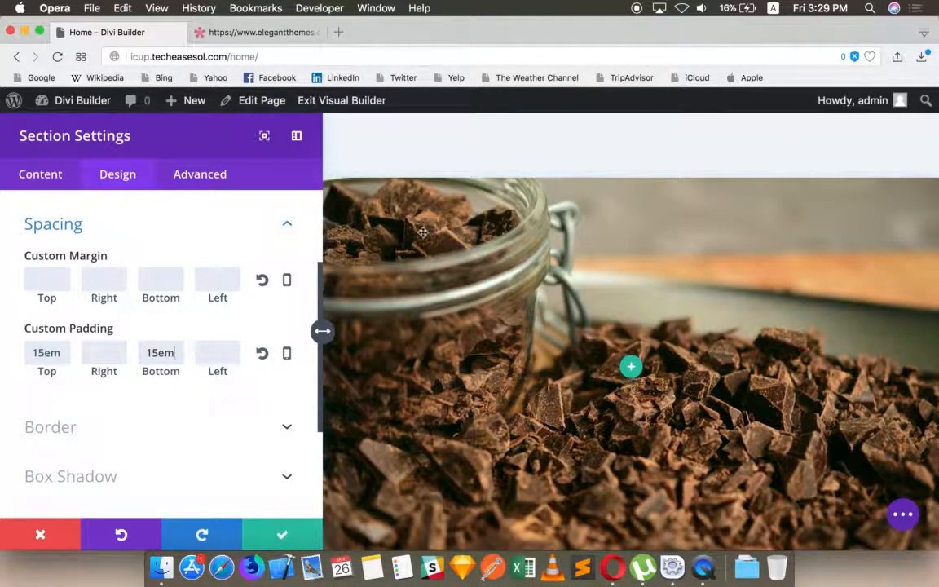
pyautogui.scroll(-2, 544, 281)
pyautogui.scroll(1, 543, 281)
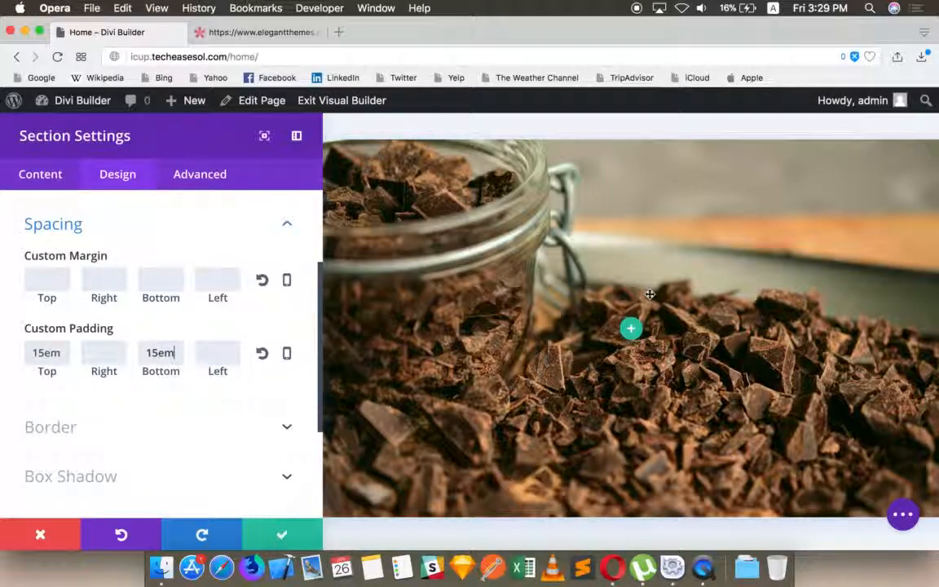
pyautogui.click(300, 538)
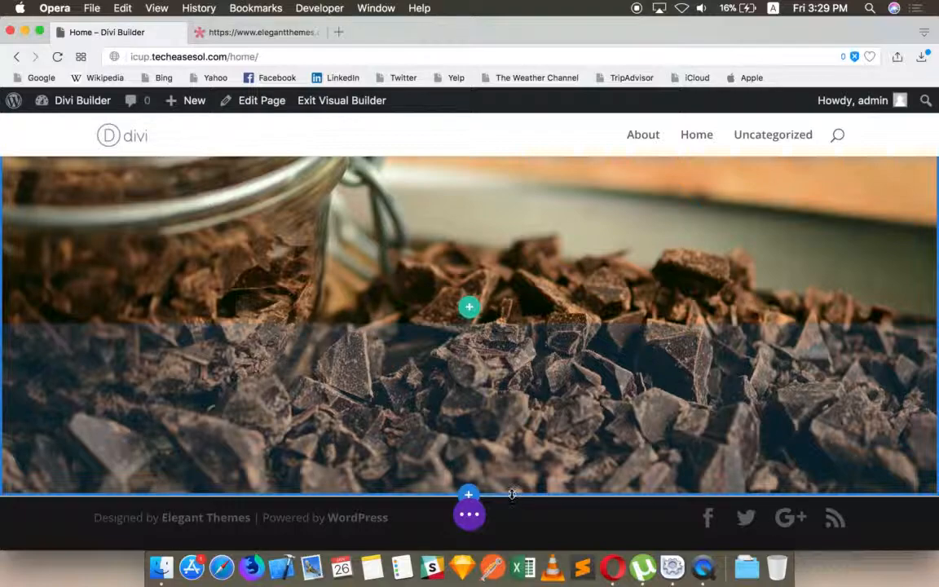
# Adjust the section's bottom and top padding directly on the page by resizing its lower and upper edges
pyautogui.moveTo(509, 495); pyautogui.dragTo(517, 371)
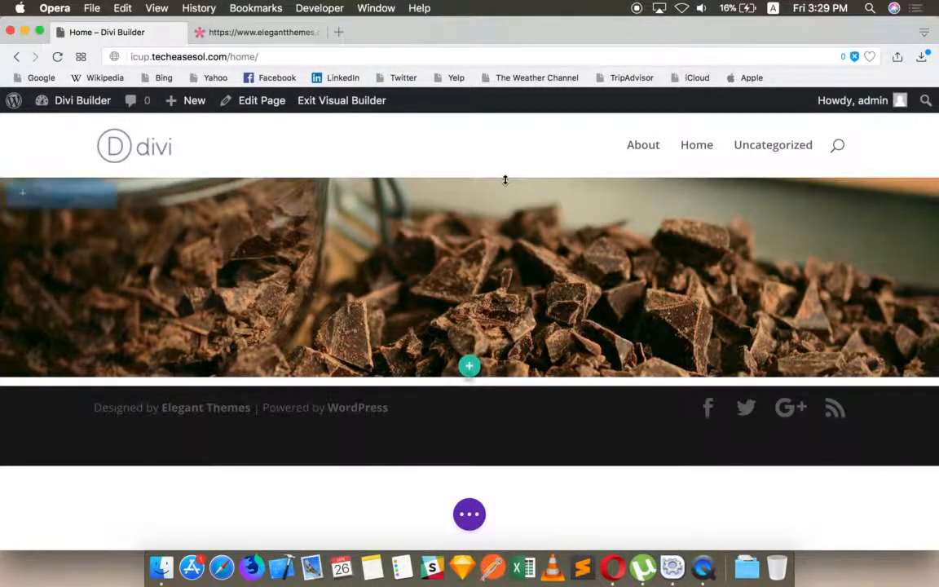
pyautogui.moveTo(505, 180)
pyautogui.mouseDown()
pyautogui.moveTo(505, 226)
pyautogui.moveTo(505, 171)
pyautogui.mouseUp()
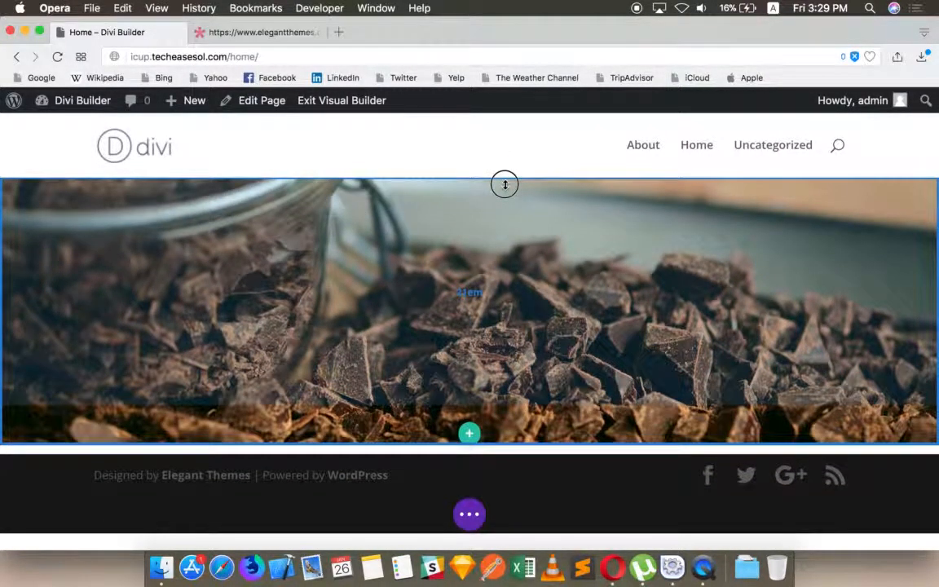
pyautogui.moveTo(506, 185); pyautogui.dragTo(495, 180)
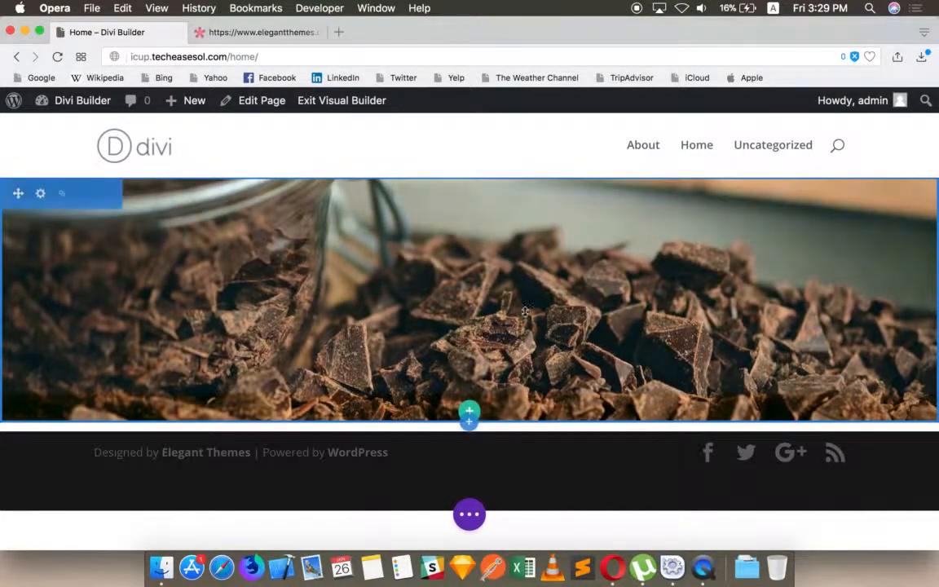
pyautogui.moveTo(546, 424); pyautogui.dragTo(543, 402)
pyautogui.scroll(-2, 544, 402)
pyautogui.scroll(3, 544, 402)
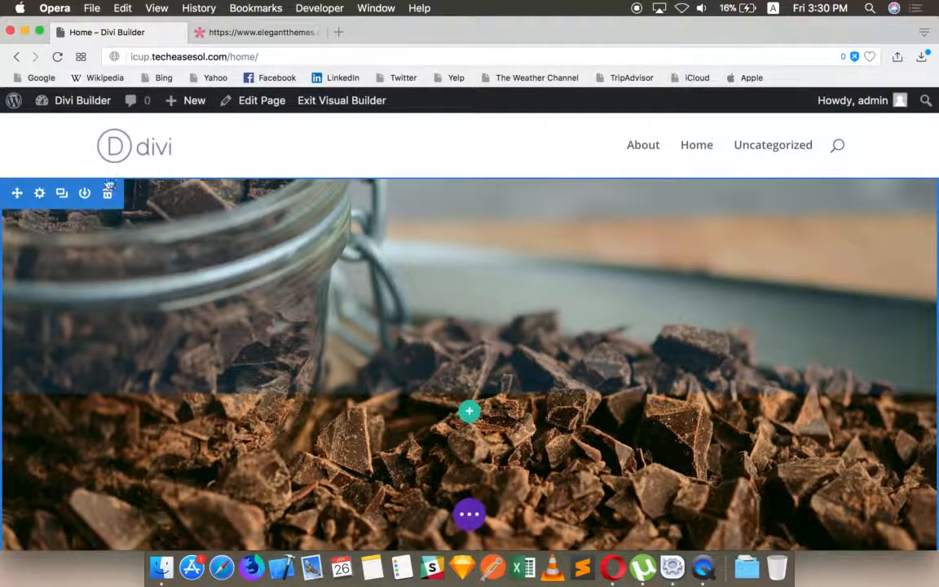
# Look over the section's design options and close its settings
pyautogui.click(39, 192)
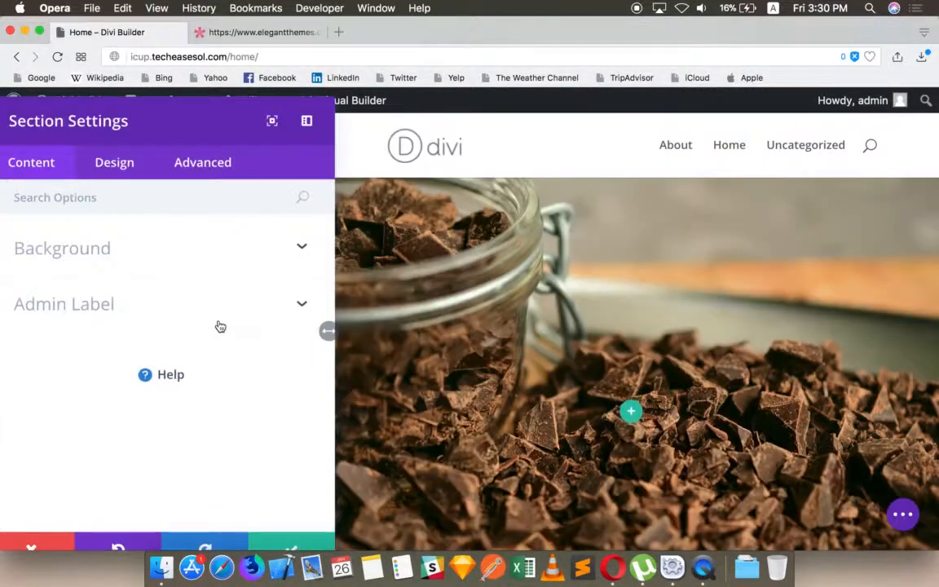
pyautogui.click(133, 178)
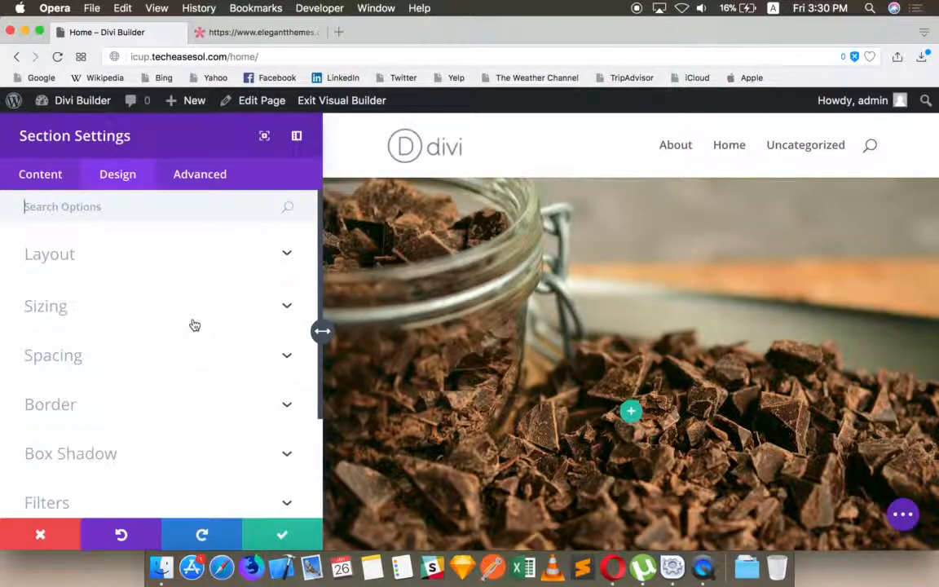
pyautogui.click(263, 532)
# Insert a three-column row in the section and add a Text module to its first column
pyautogui.click(469, 420)
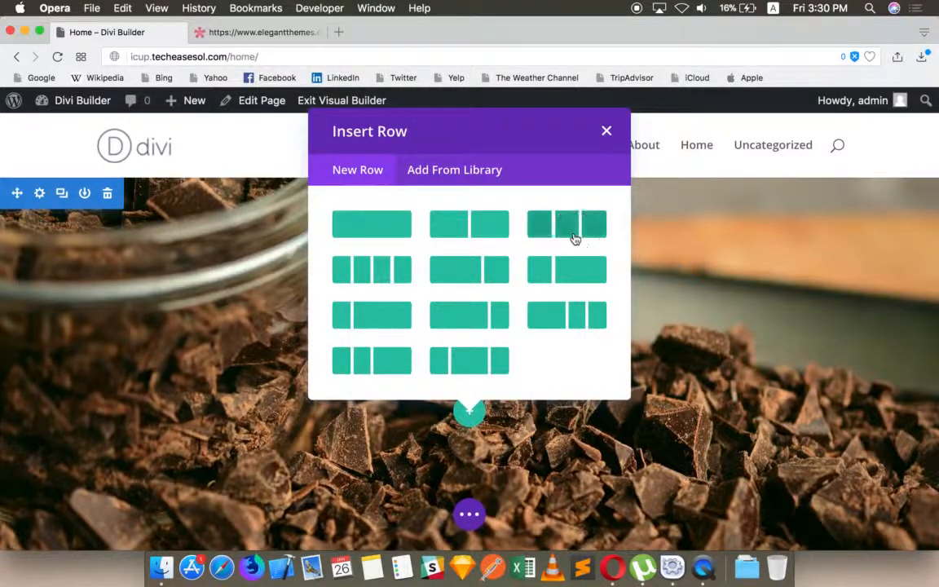
pyautogui.click(572, 237)
pyautogui.write('text')
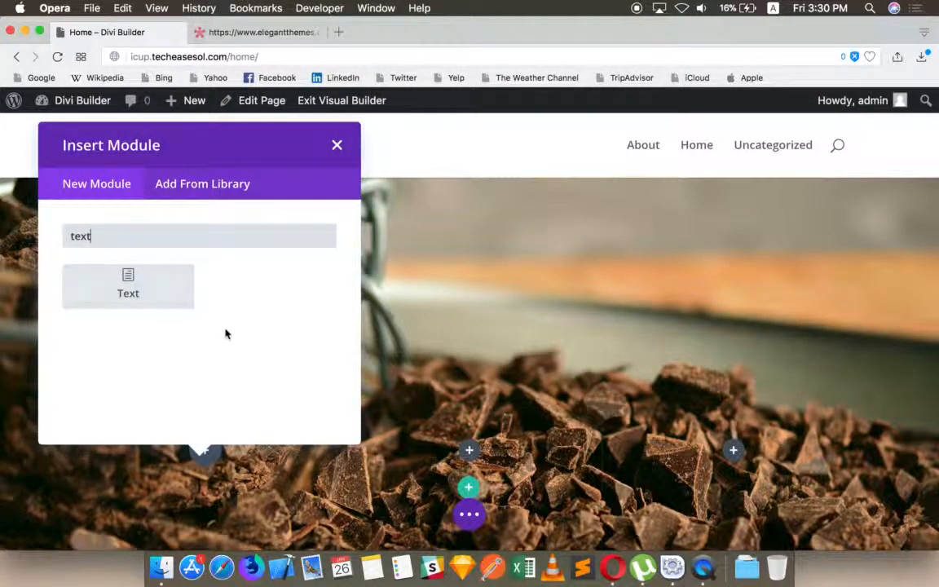
pyautogui.click(172, 295)
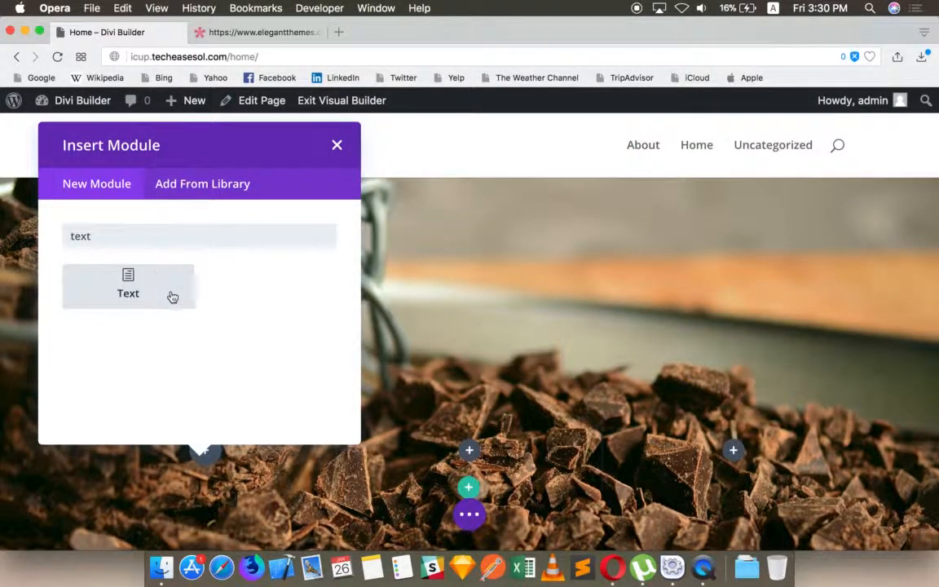
# Enter "Divi Builder Custom Page Builder" as the Text module's content and save the module
pyautogui.click(83, 453)
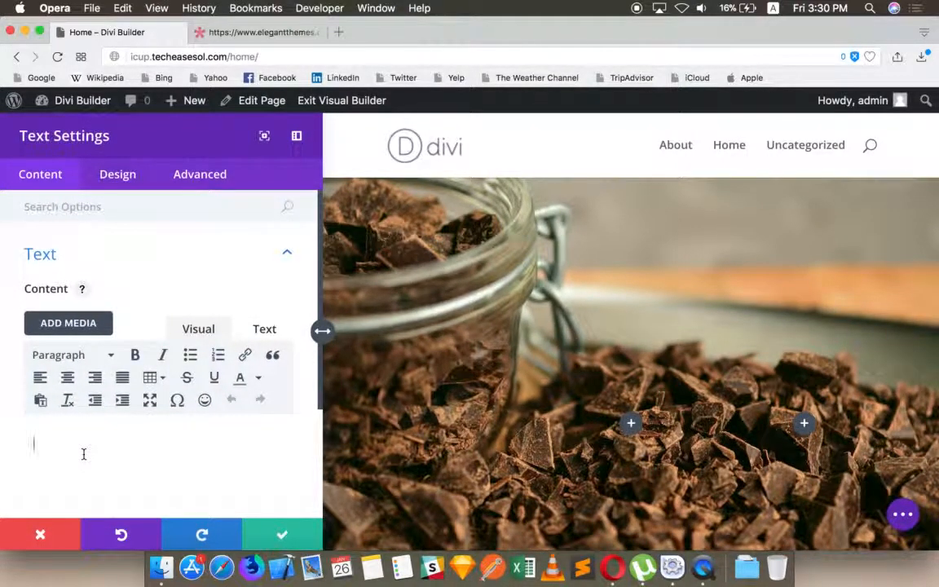
pyautogui.write('Divi B')
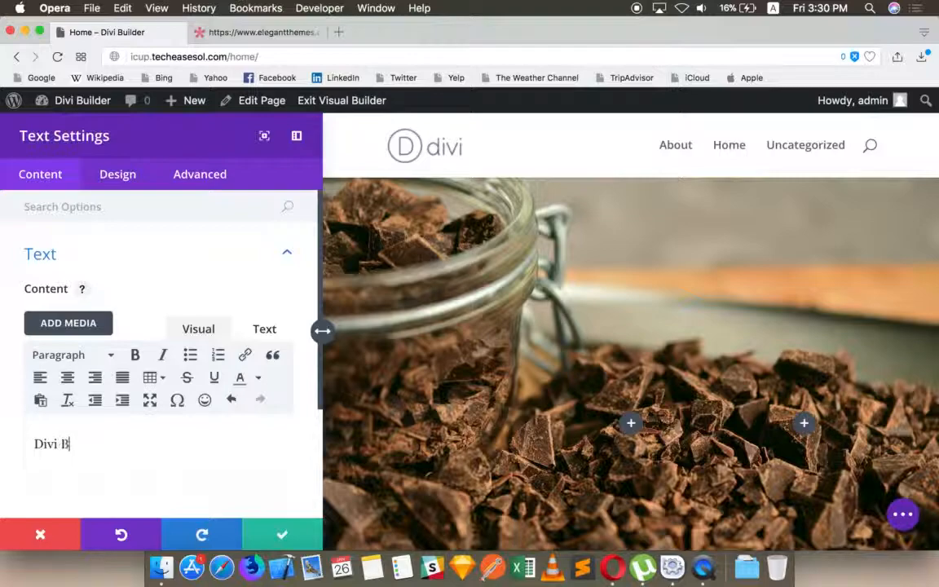
pyautogui.write('uilder Custom ')
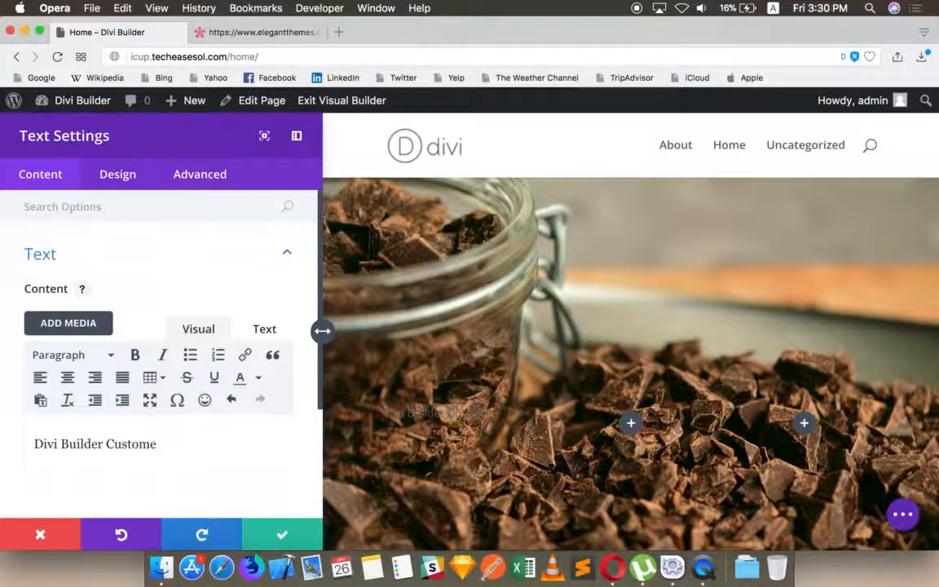
pyautogui.write('Page Bu')
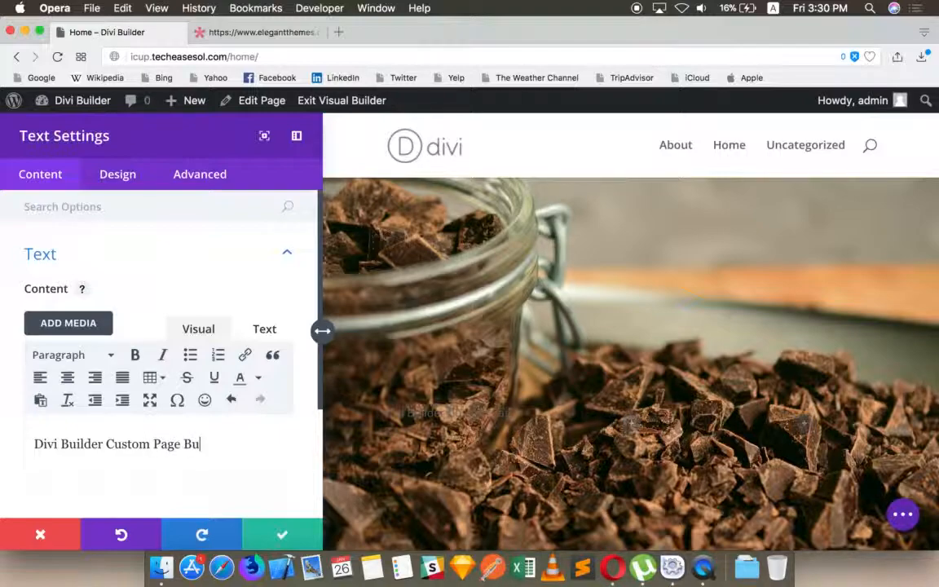
pyautogui.write('ilder')
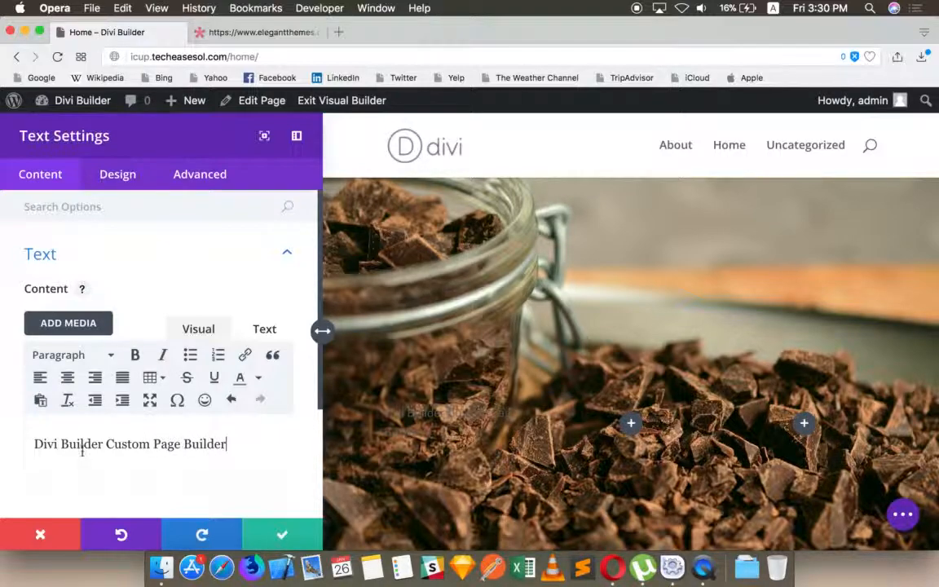
pyautogui.click(131, 174)
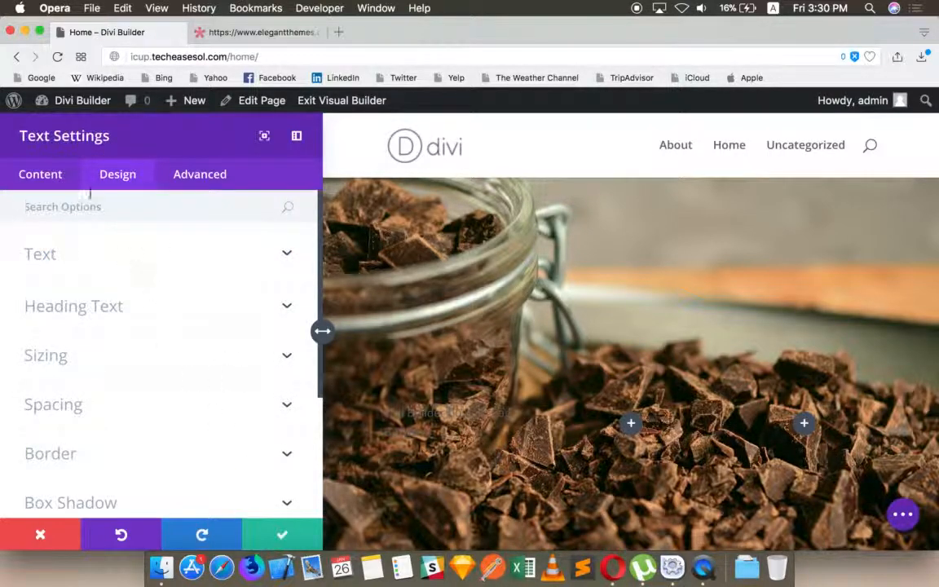
pyautogui.click(57, 173)
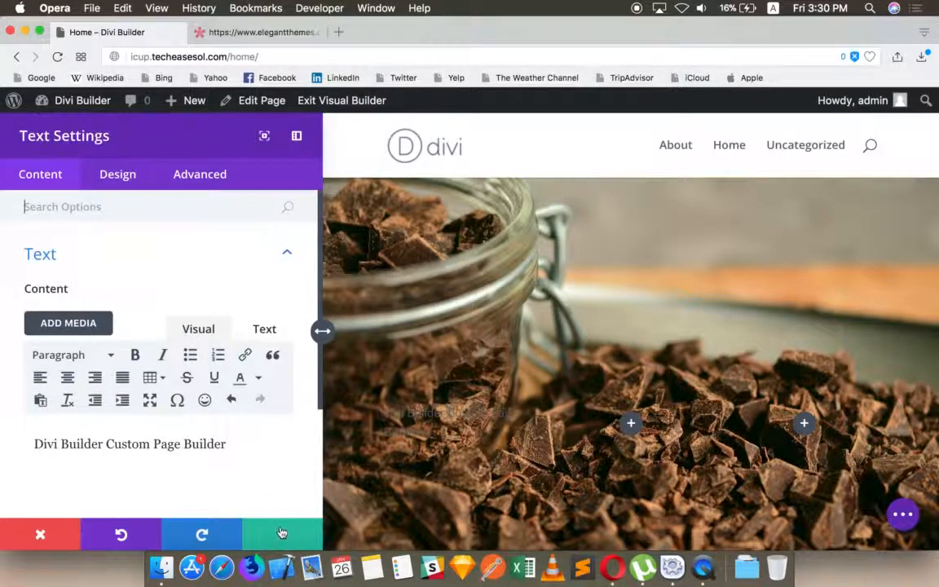
pyautogui.click(281, 533)
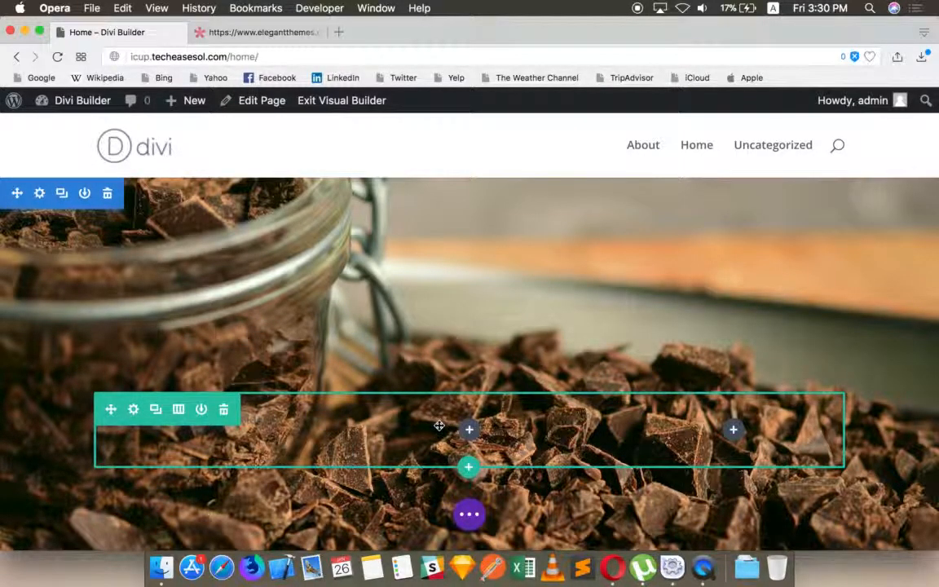
# Change the row's layout from three columns to a single full-width column
pyautogui.scroll(-2, 439, 430)
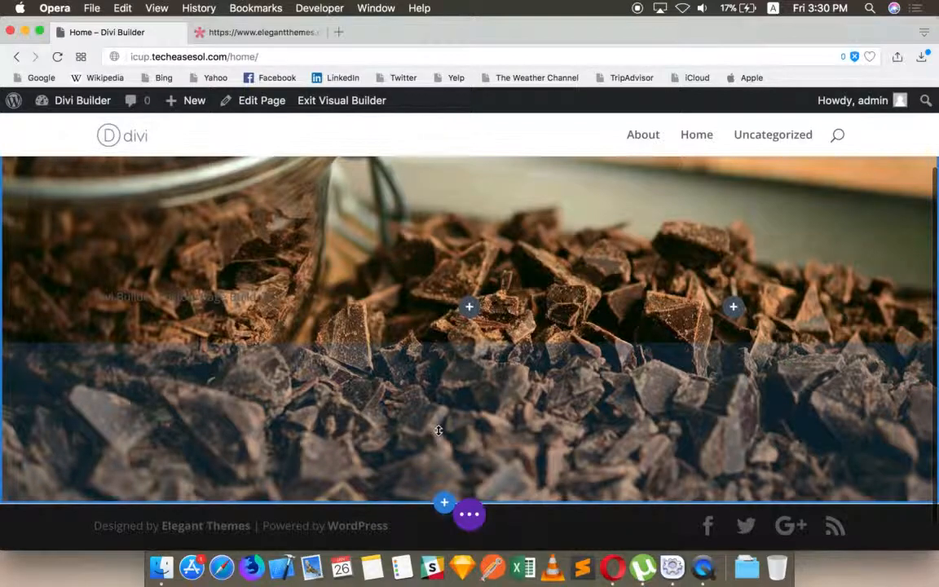
pyautogui.moveTo(457, 316)
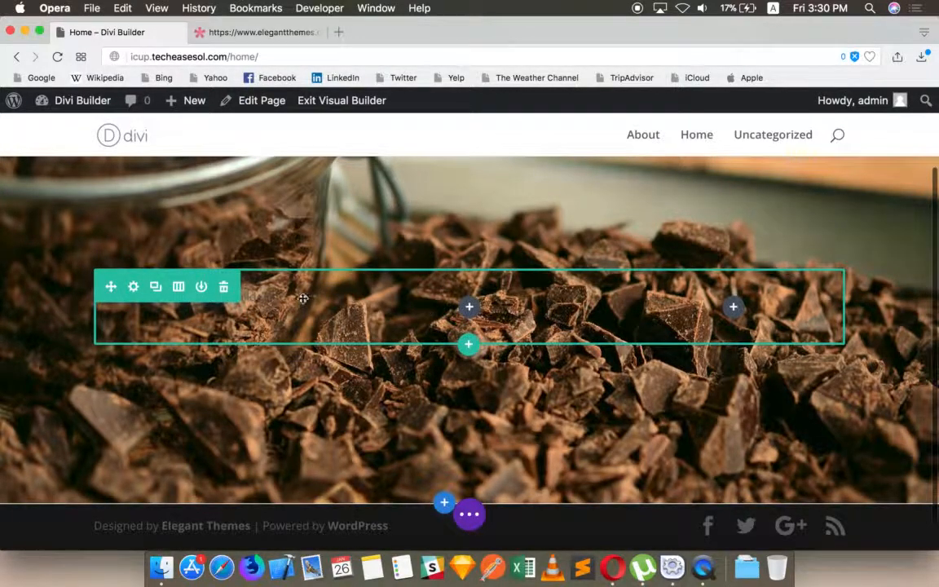
pyautogui.click(178, 287)
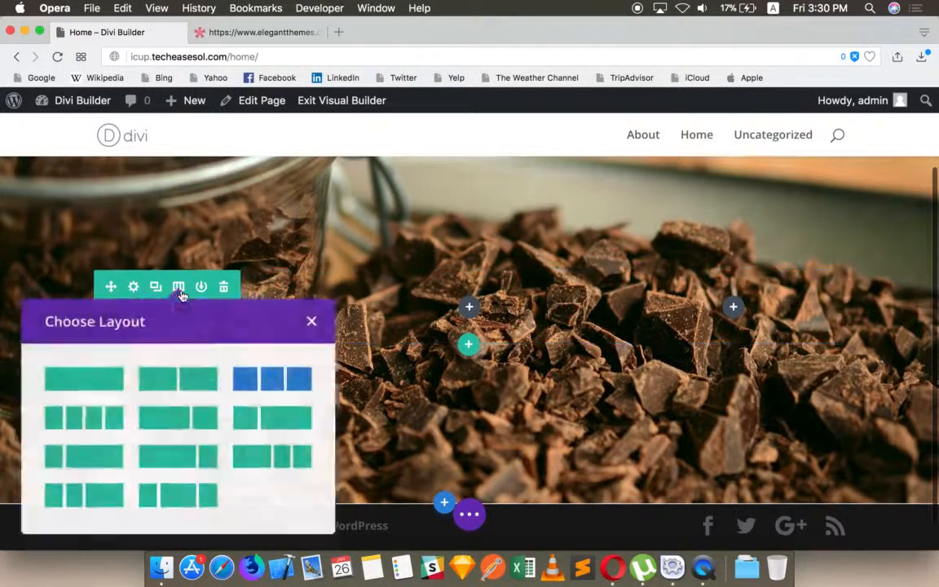
pyautogui.click(99, 379)
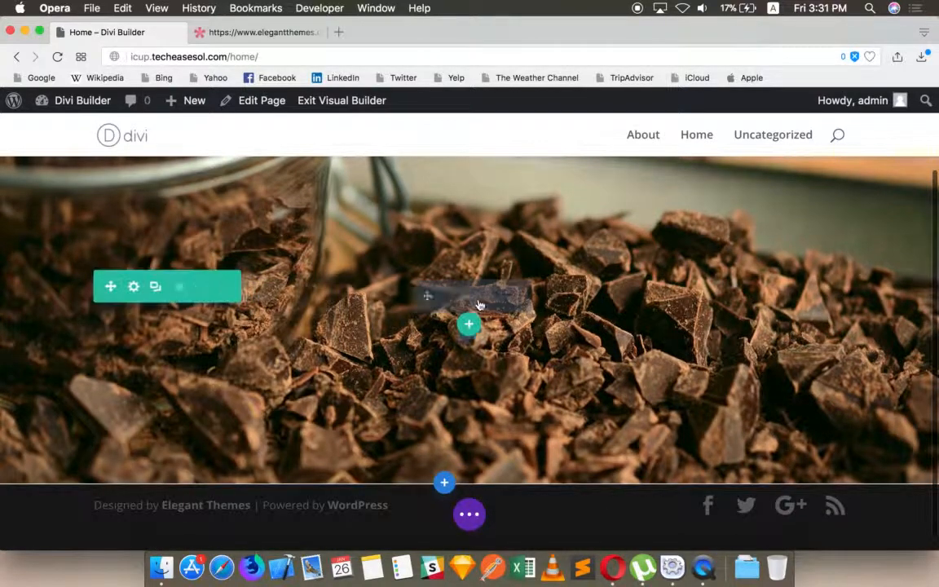
# Reopen the Text module's settings and color the entire "Divi Builder Custom Page Builder" line white
pyautogui.moveTo(459, 311)
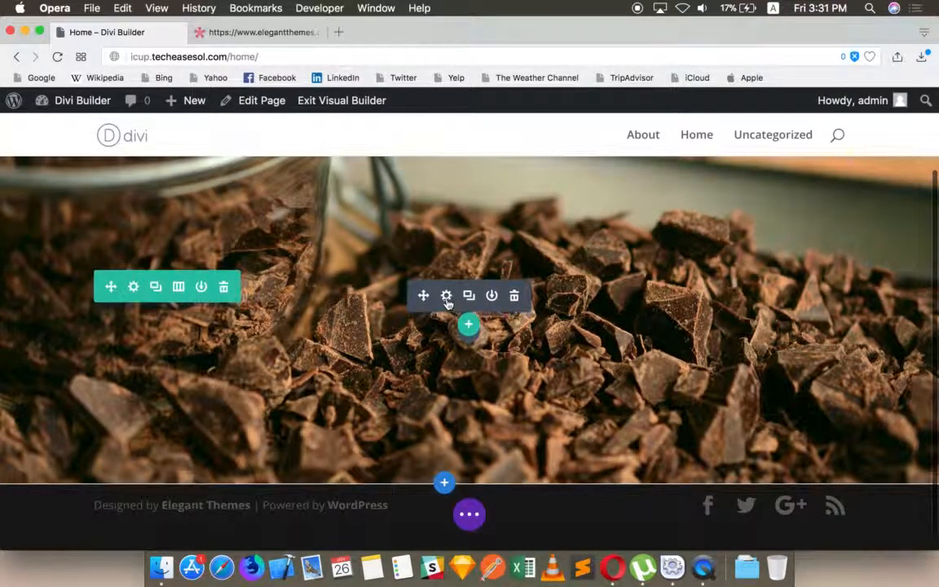
pyautogui.click(446, 295)
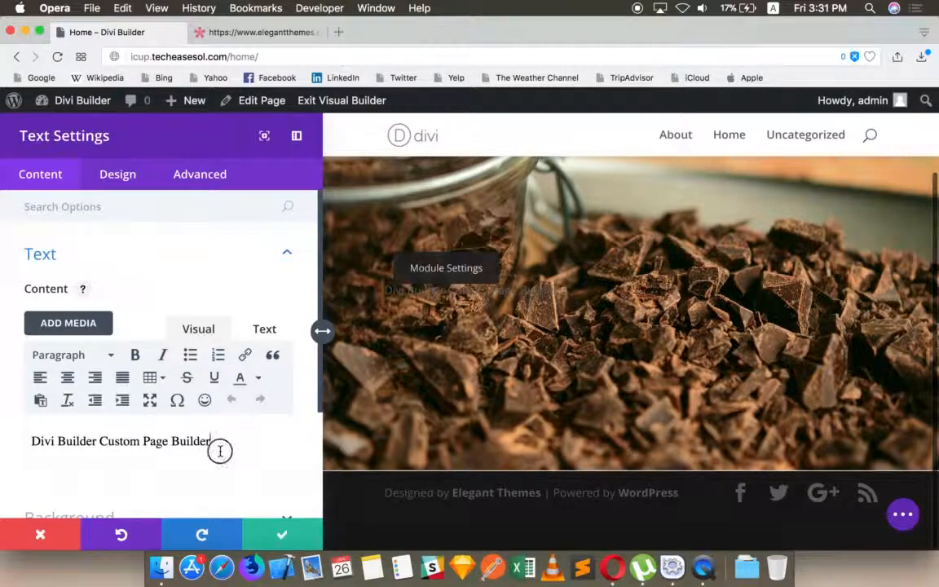
pyautogui.moveTo(235, 447); pyautogui.dragTo(18, 411)
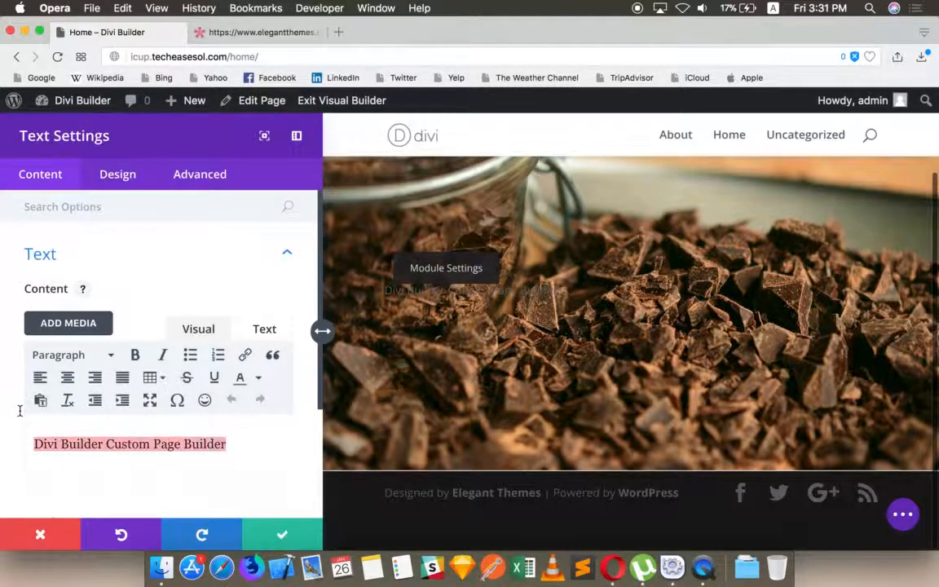
pyautogui.click(257, 381)
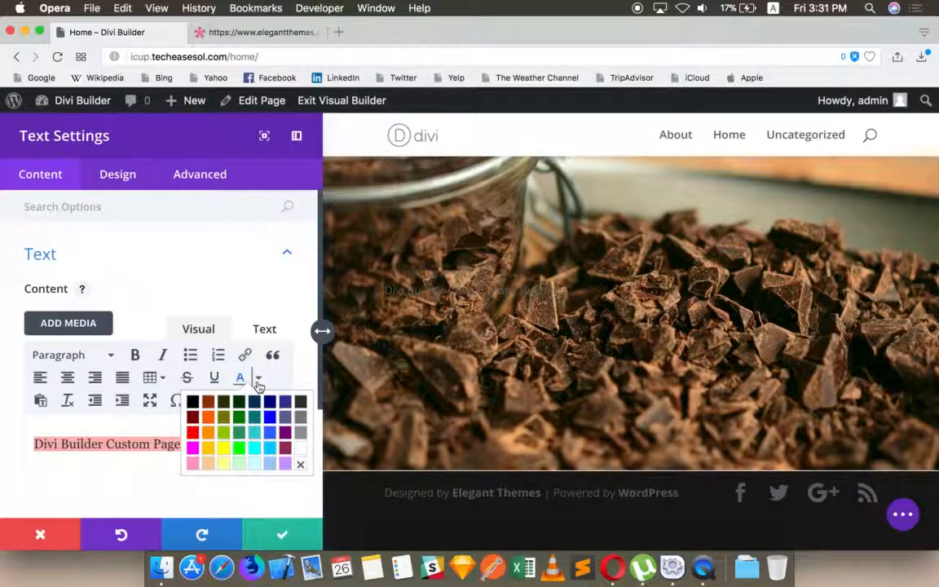
pyautogui.click(301, 447)
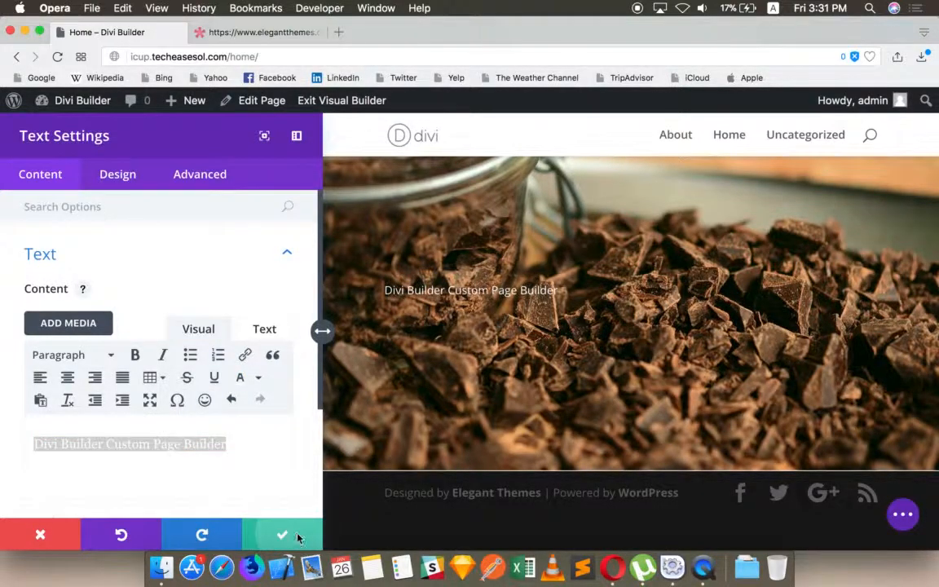
# Save the Text module's white text formatting and close its settings
pyautogui.click(298, 535)
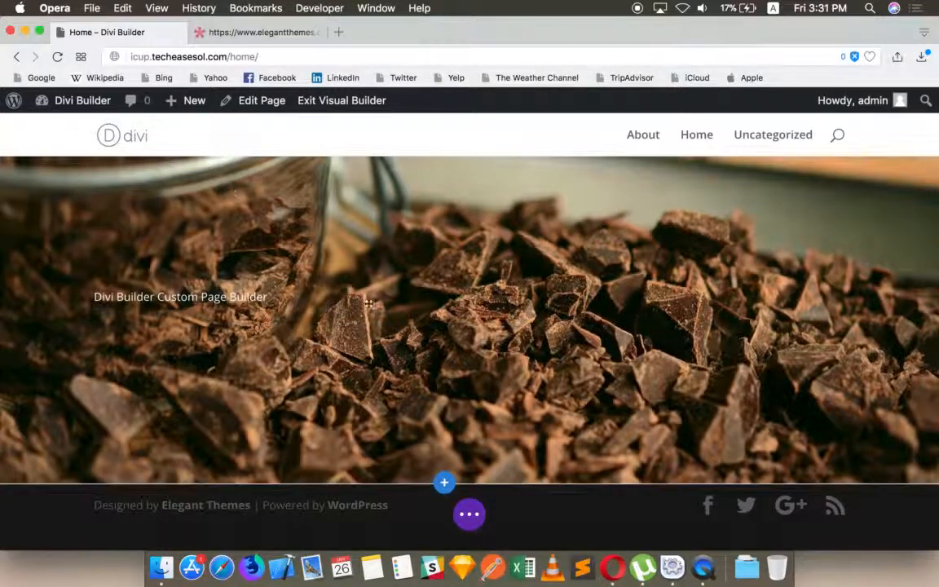
pyautogui.moveTo(254, 300)
pyautogui.click(225, 287)
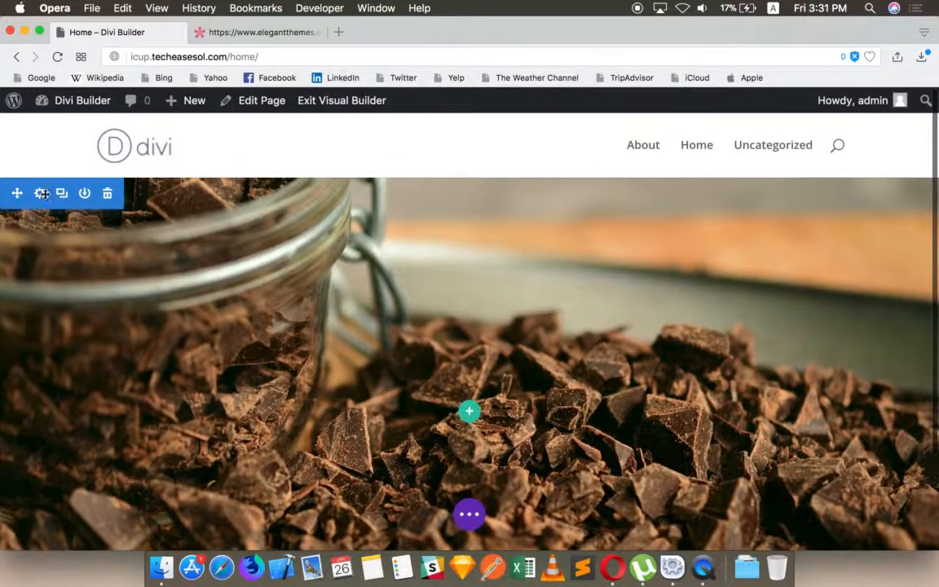
# Open the section's settings and examine its background image options for parallax, size, position, repeat and blend
pyautogui.click(38, 181)
pyautogui.click(119, 179)
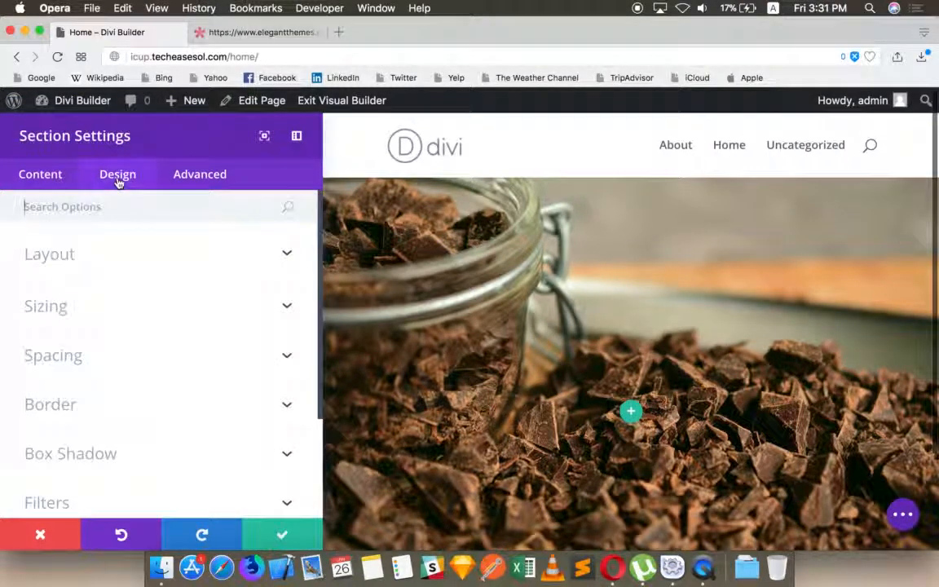
pyautogui.click(61, 171)
pyautogui.click(126, 260)
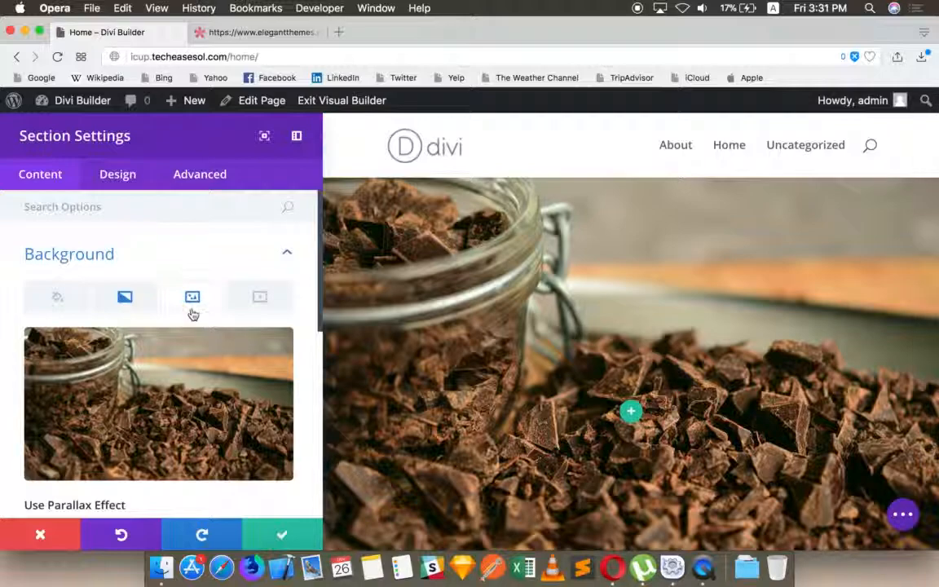
pyautogui.scroll(-2, 190, 314)
pyautogui.scroll(-8, 191, 313)
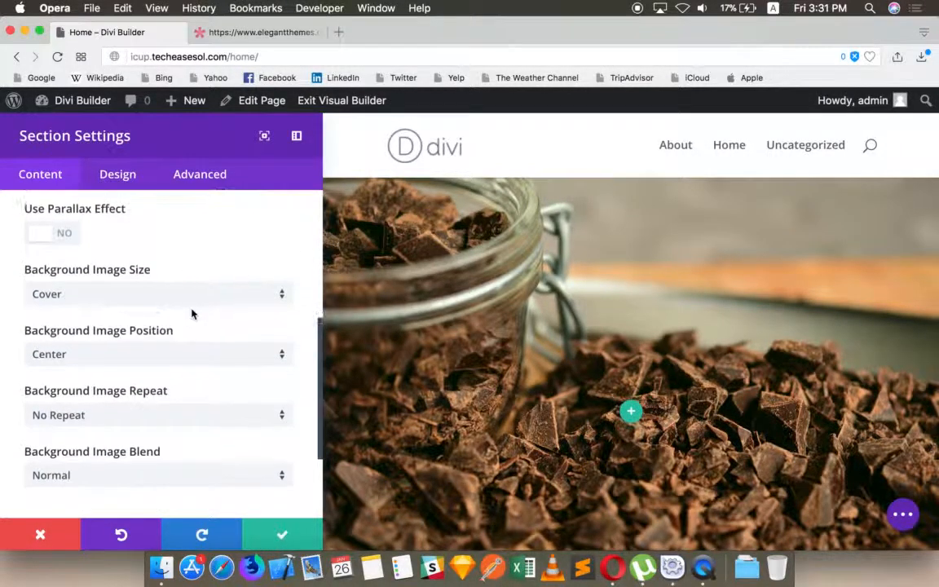
pyautogui.scroll(-3, 192, 314)
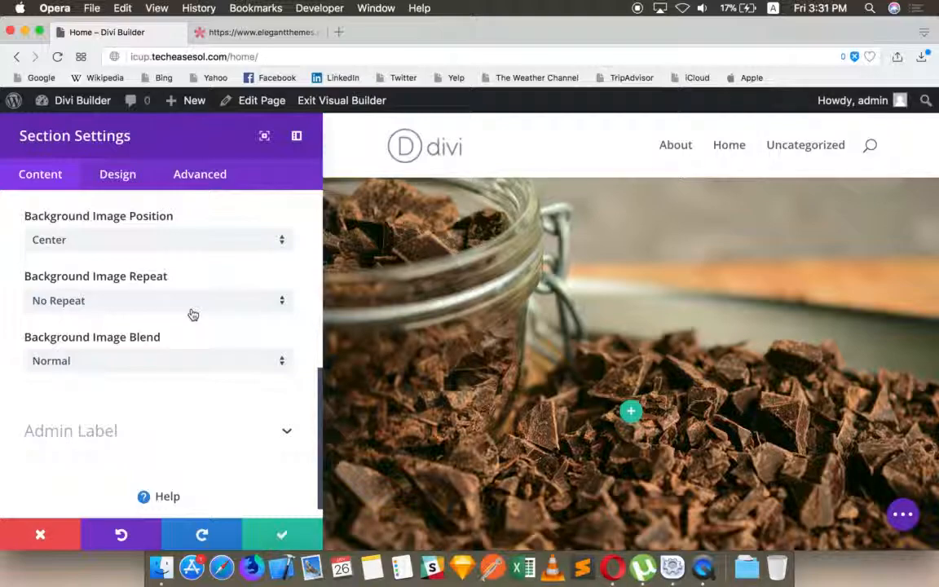
pyautogui.scroll(12, 191, 313)
# Turn on Place Gradient Above Background Image for the section's background gradient
pyautogui.click(125, 245)
pyautogui.scroll(-3, 166, 371)
pyautogui.scroll(-10, 165, 372)
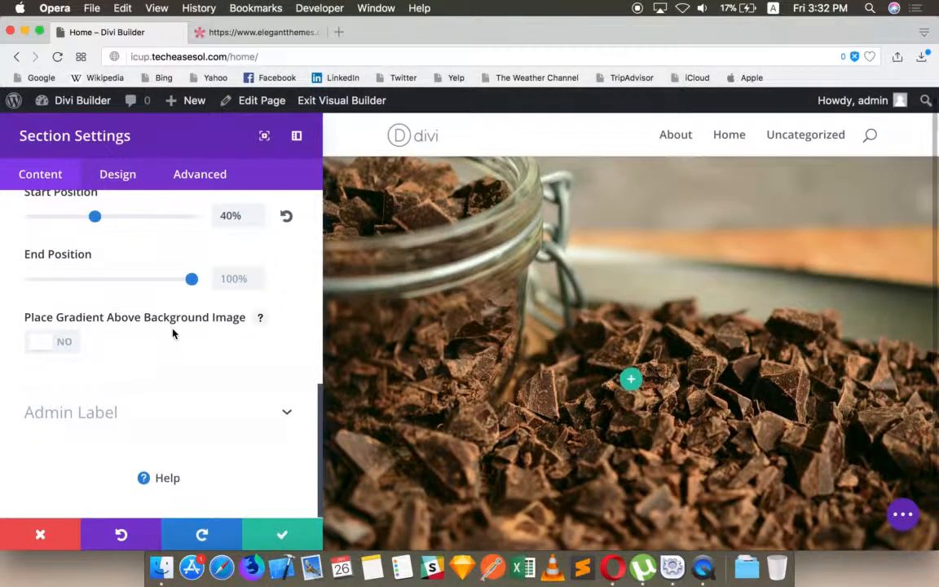
pyautogui.rightClick(172, 332)
pyautogui.click(69, 339)
pyautogui.click(66, 346)
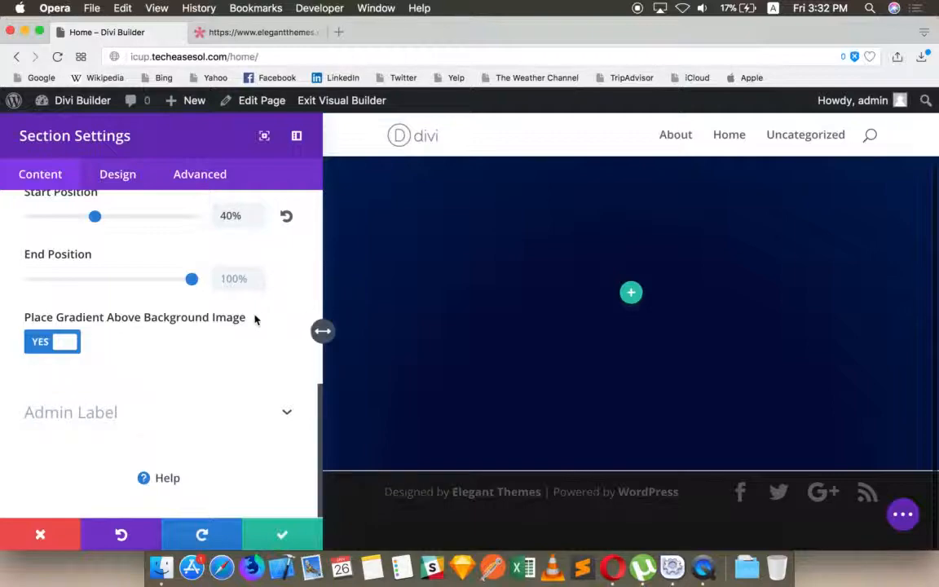
# Lower the opacity of the gradient's first color to 0.63 and its second color to 0.55
pyautogui.scroll(5, 249, 330)
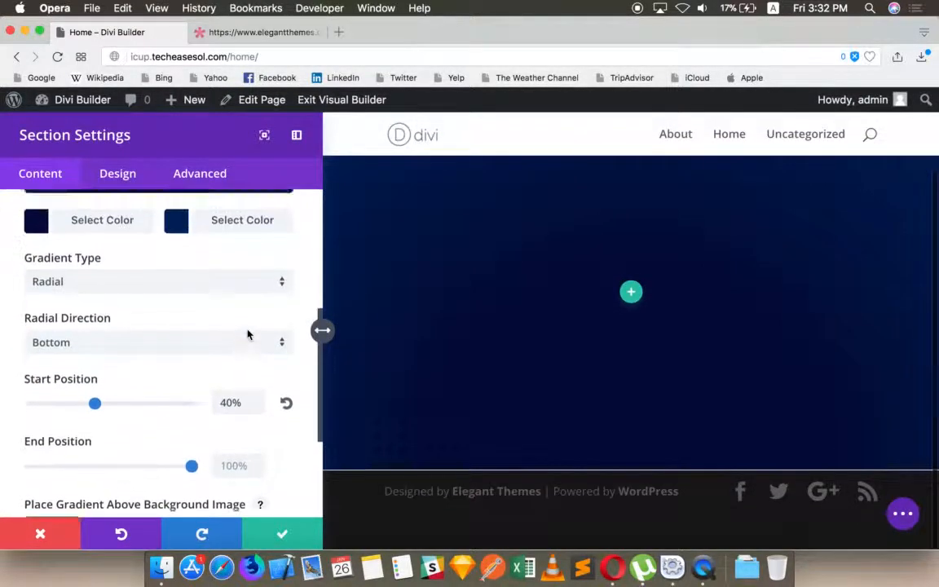
pyautogui.scroll(2, 249, 334)
pyautogui.click(36, 397)
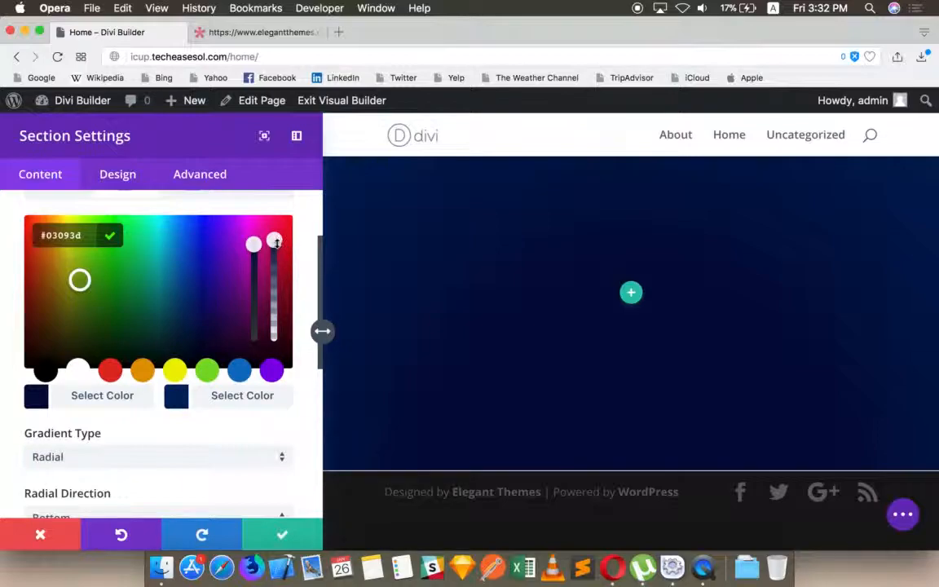
pyautogui.moveTo(275, 242); pyautogui.dragTo(274, 276)
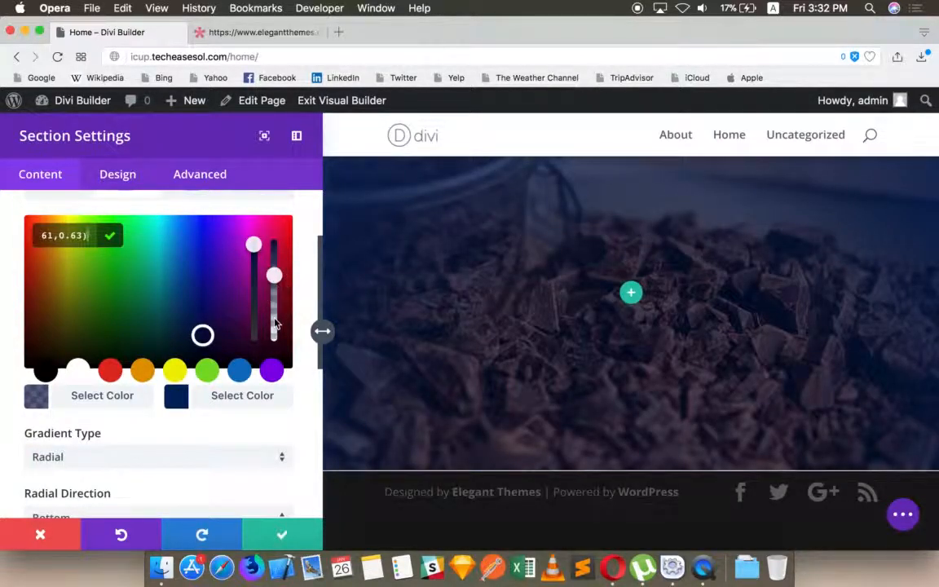
pyautogui.click(178, 394)
pyautogui.moveTo(274, 243); pyautogui.dragTo(275, 283)
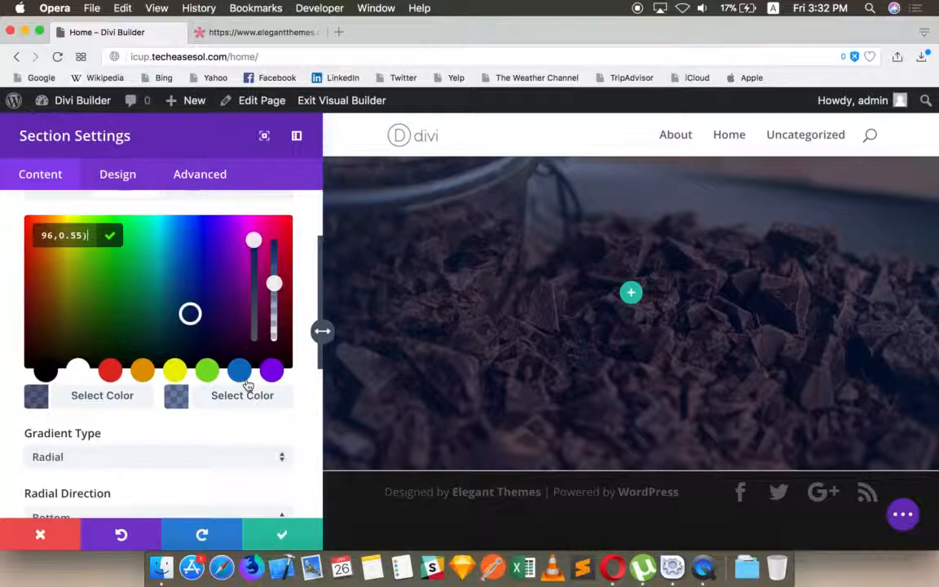
# Expand the section settings window, restore it to compact size and move it aside over the page
pyautogui.click(117, 182)
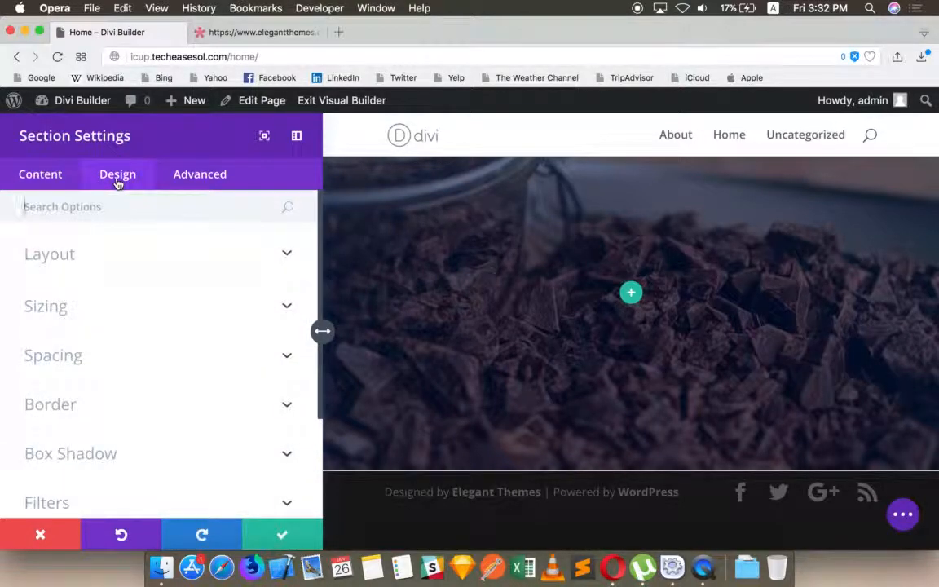
pyautogui.click(63, 179)
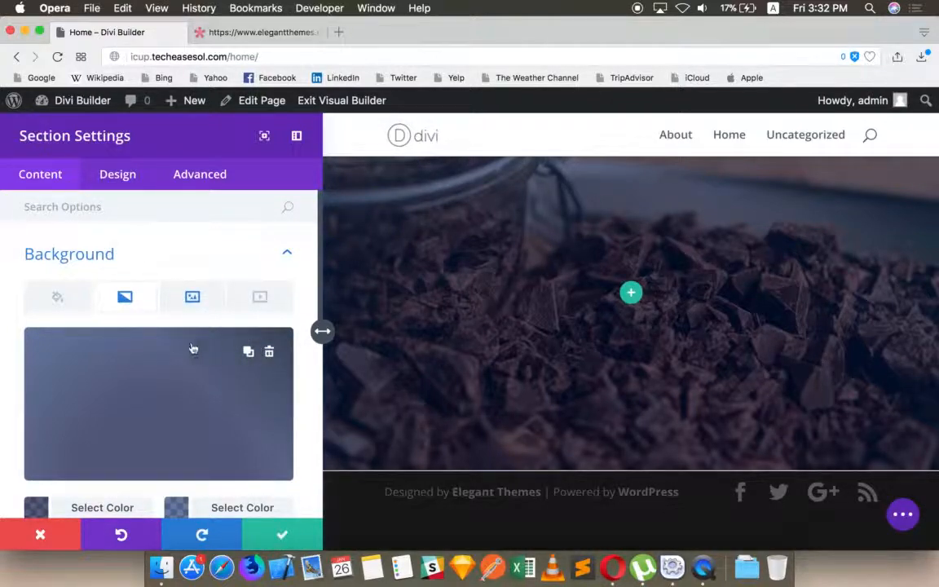
pyautogui.click(264, 135)
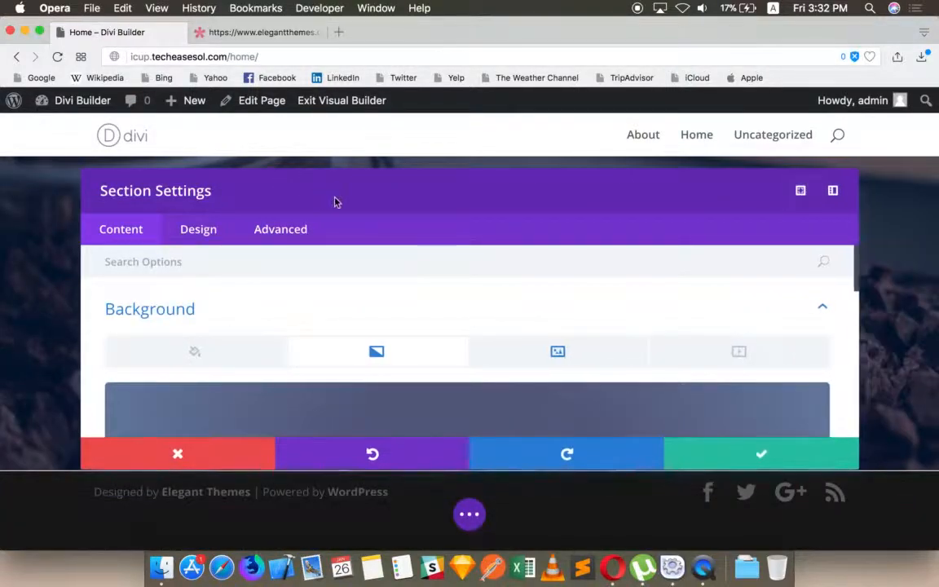
pyautogui.click(802, 187)
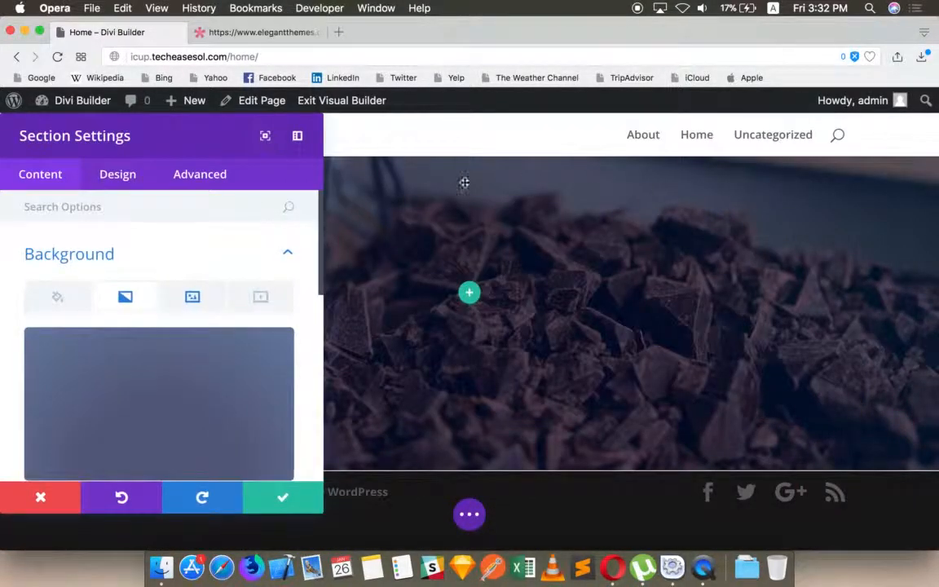
pyautogui.moveTo(218, 131); pyautogui.dragTo(708, 146)
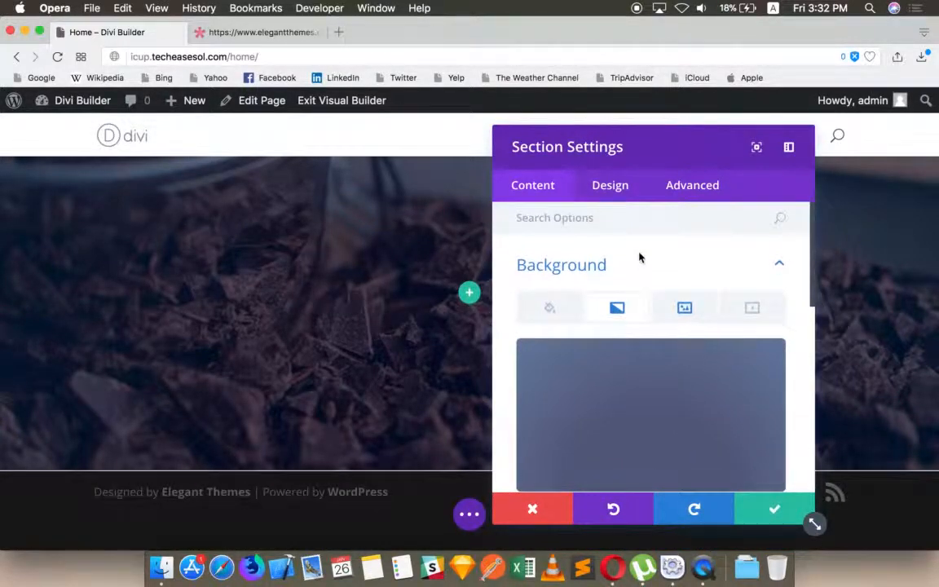
# Remove the section's background gradient and select Cover as the Background Image Size
pyautogui.scroll(-4, 638, 257)
pyautogui.scroll(2, 654, 266)
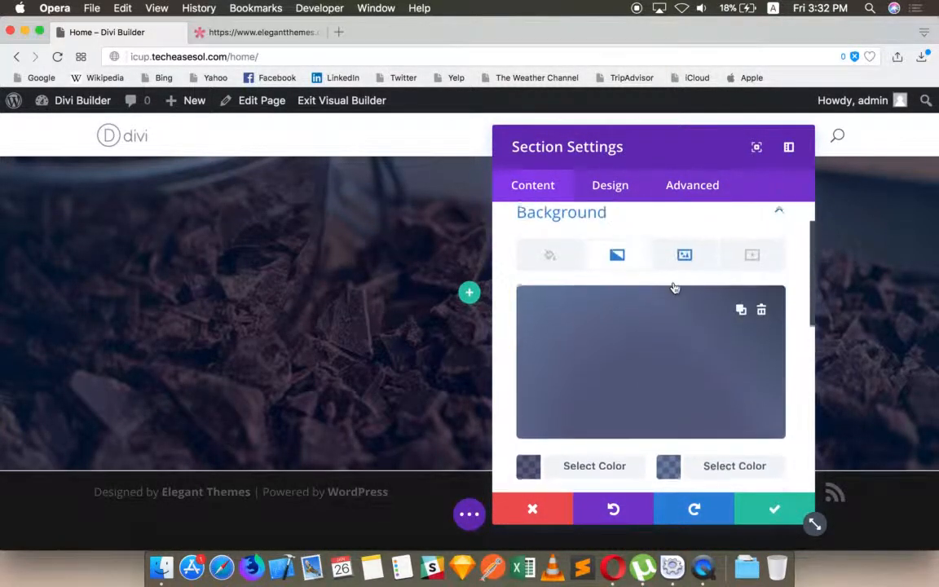
pyautogui.click(684, 254)
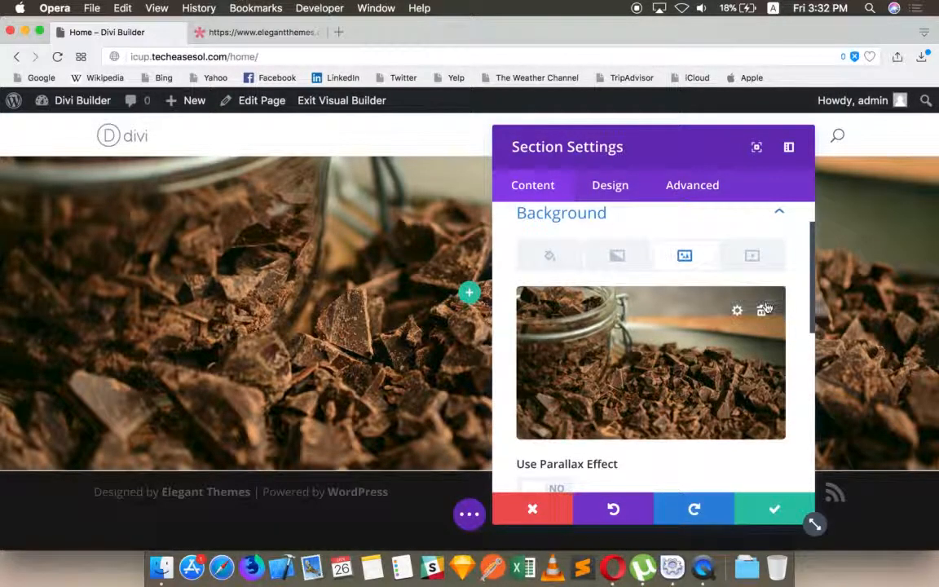
pyautogui.scroll(-5, 691, 342)
pyautogui.click(604, 339)
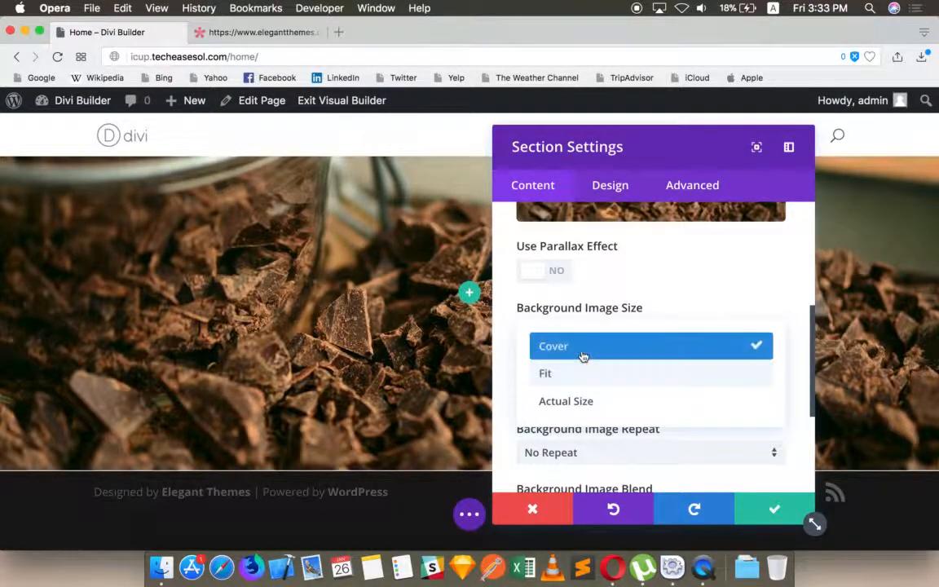
pyautogui.click(582, 355)
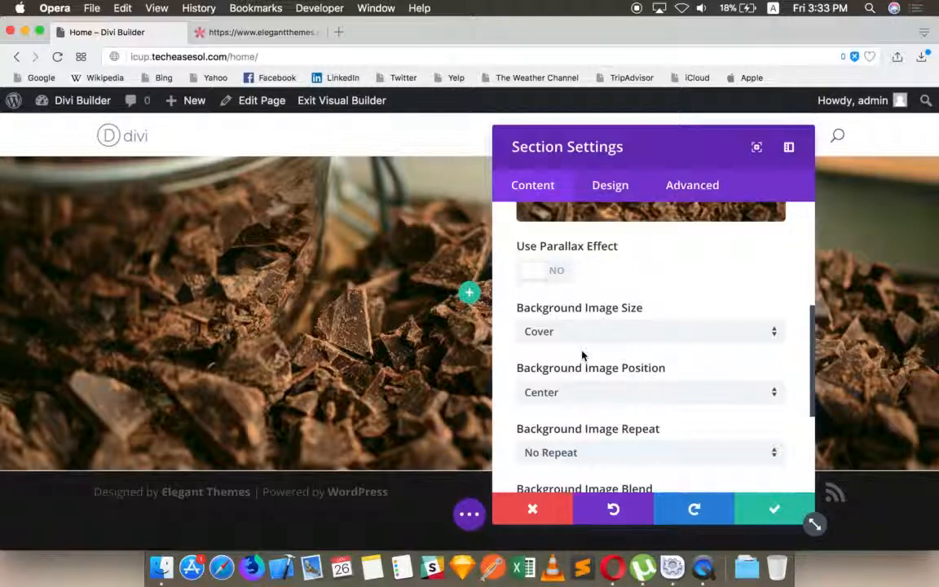
# Try Fit and Actual Size for the section's background image, and set the size back to Cover
pyautogui.click(585, 329)
pyautogui.click(567, 371)
pyautogui.moveTo(599, 145); pyautogui.dragTo(509, 98)
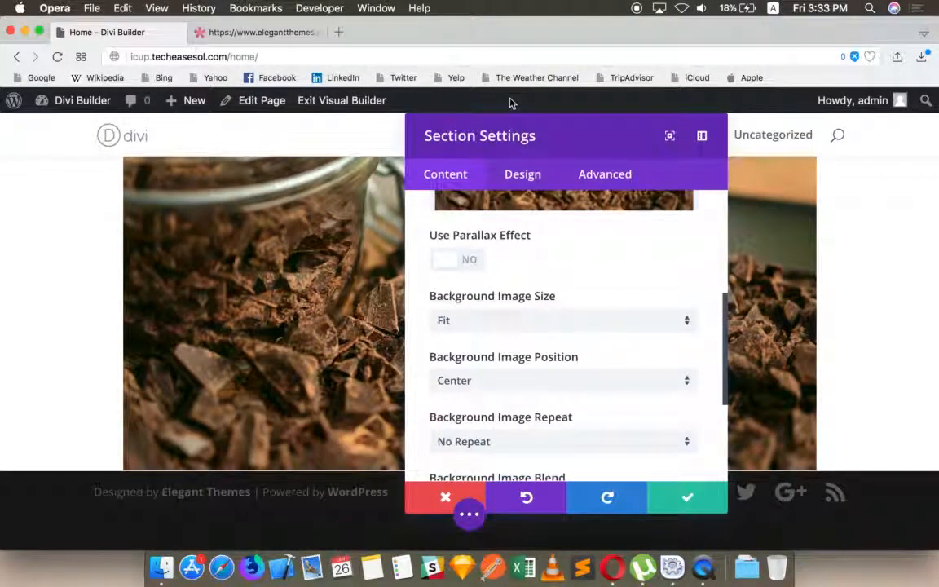
pyautogui.click(524, 318)
pyautogui.click(512, 391)
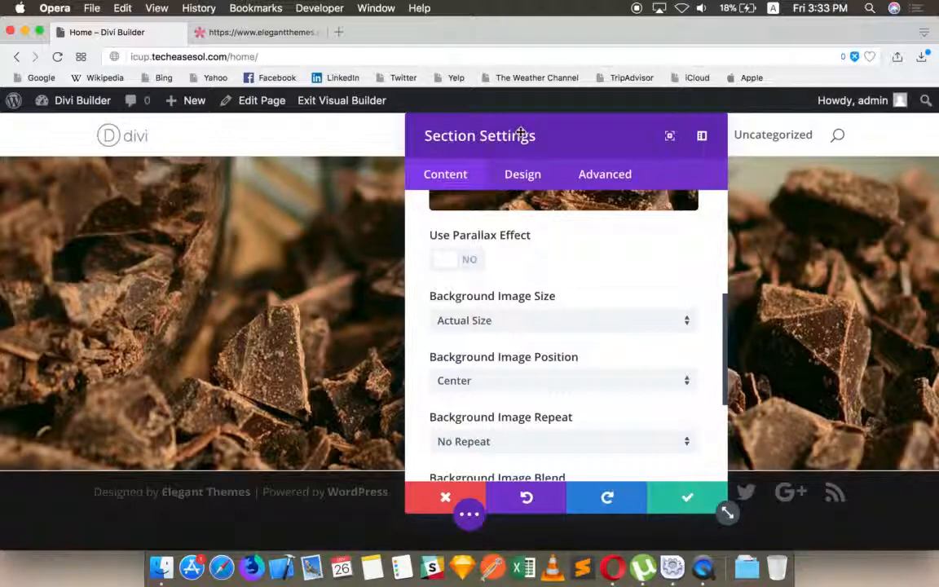
pyautogui.click(488, 323)
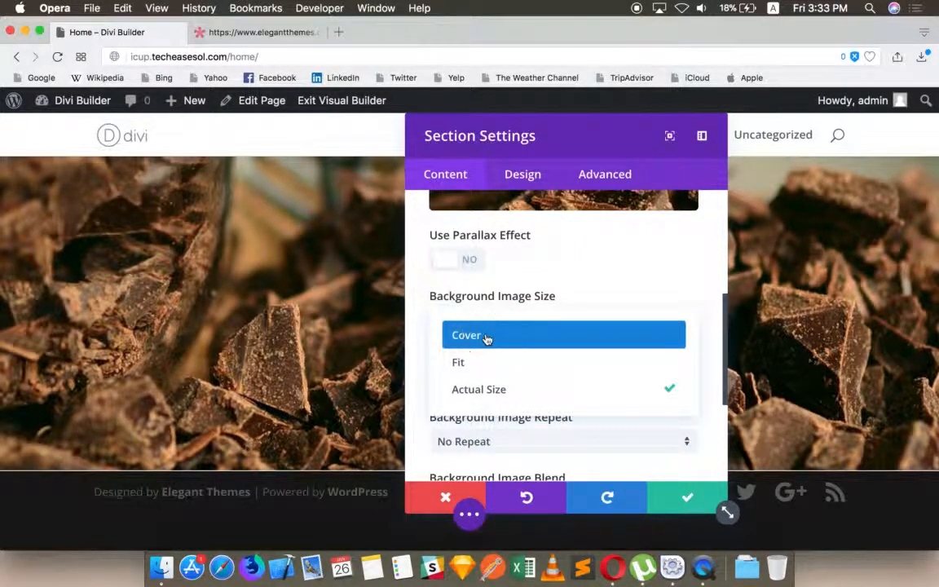
pyautogui.click(486, 336)
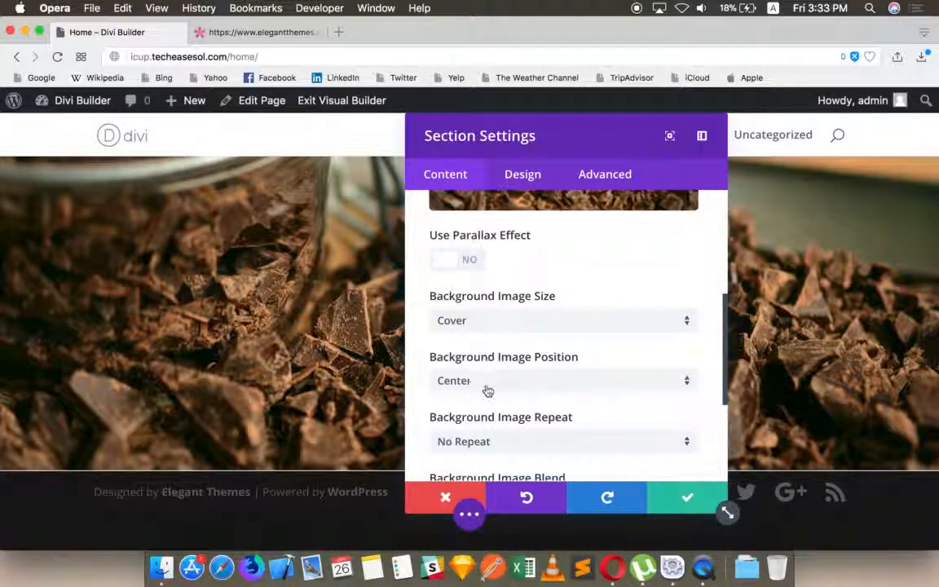
# Try Bottom Left as the Background Image Position, and set it to Top Left
pyautogui.click(521, 384)
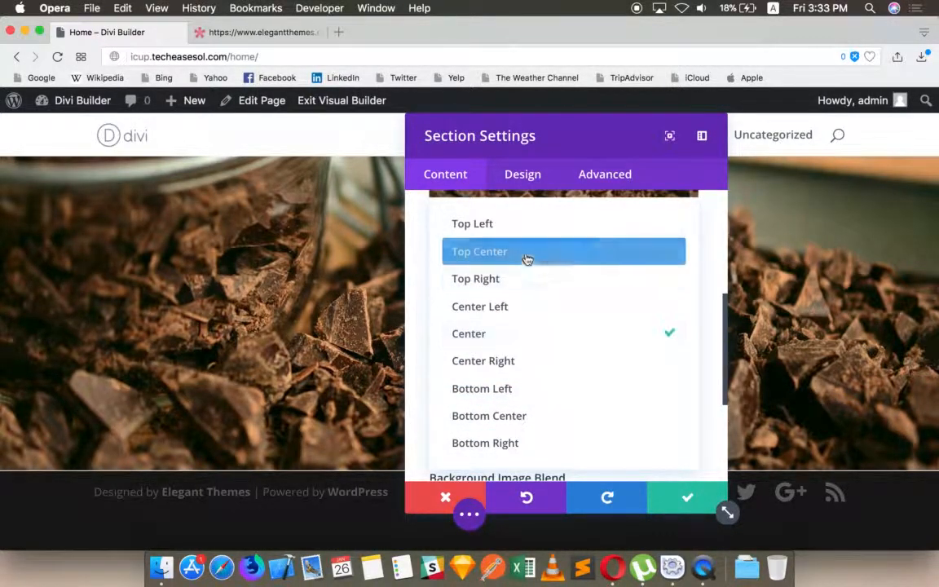
pyautogui.click(519, 331)
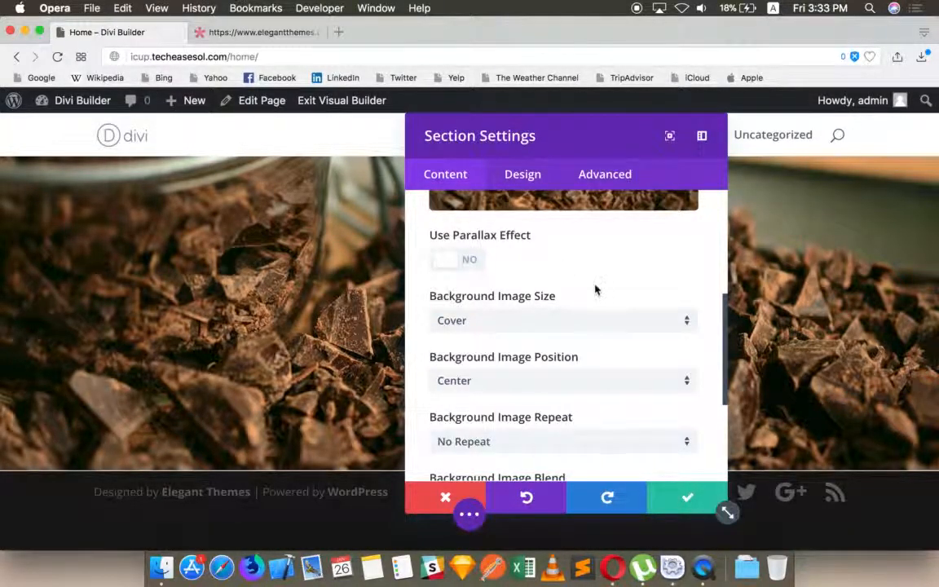
pyautogui.click(517, 381)
pyautogui.click(523, 386)
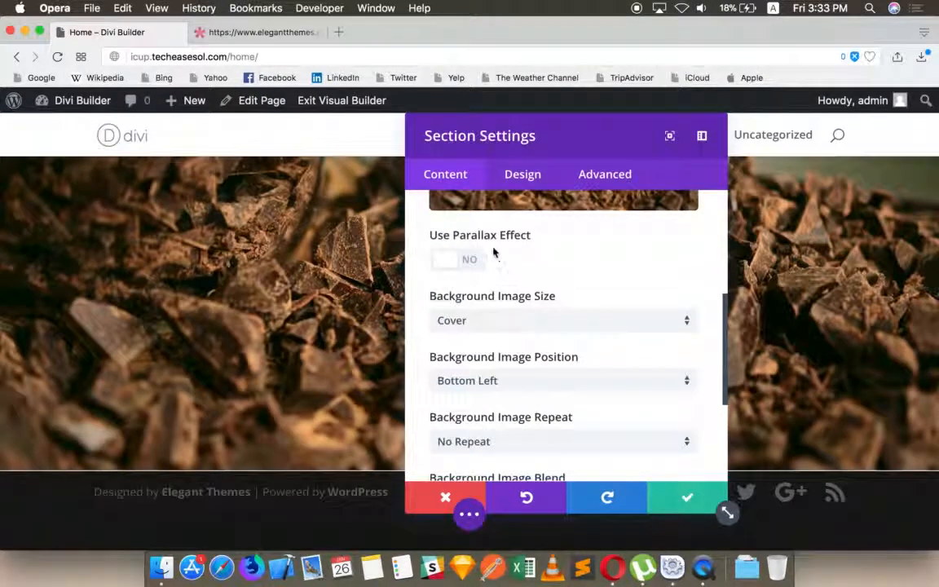
pyautogui.click(489, 377)
pyautogui.click(448, 225)
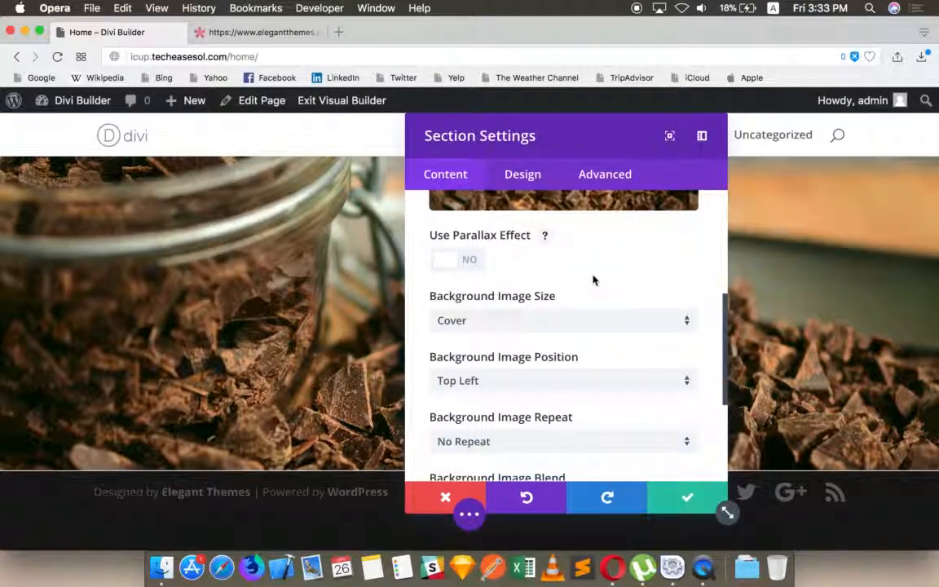
# Set the Background Image Size to Fit
pyautogui.scroll(-3, 520, 390)
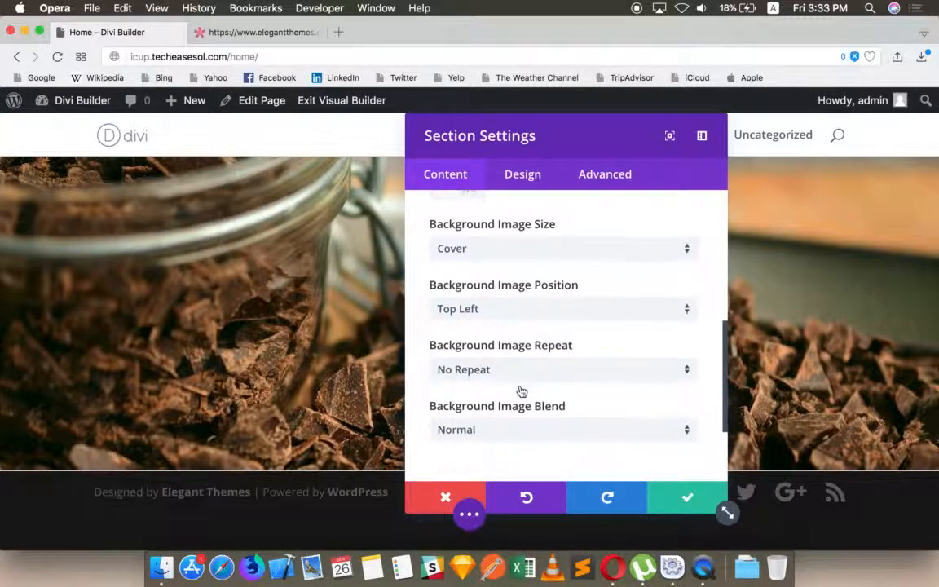
pyautogui.click(486, 249)
pyautogui.click(496, 285)
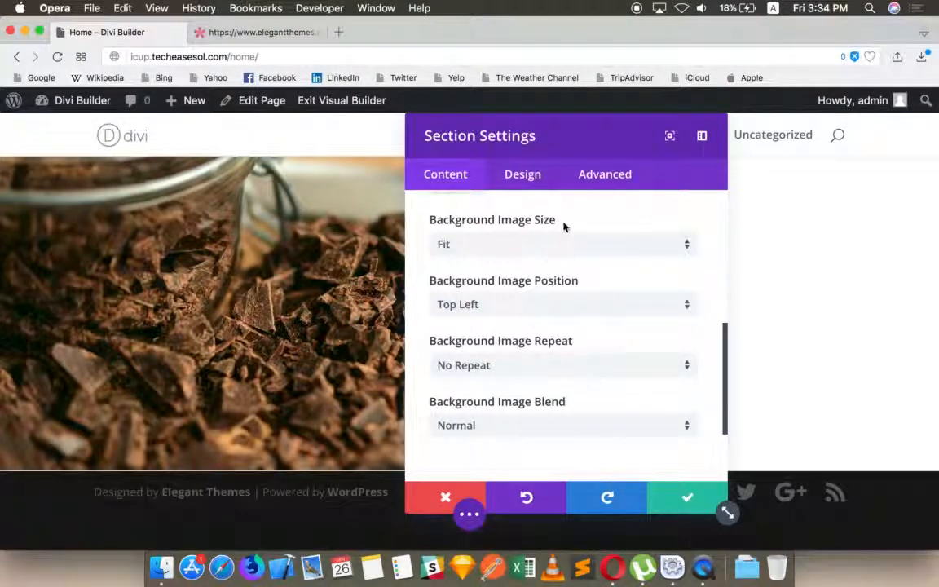
# Move the settings window off the image, try Repeat for Background Image Repeat, and change it to Space
pyautogui.moveTo(489, 135); pyautogui.dragTo(297, 167)
pyautogui.click(289, 370)
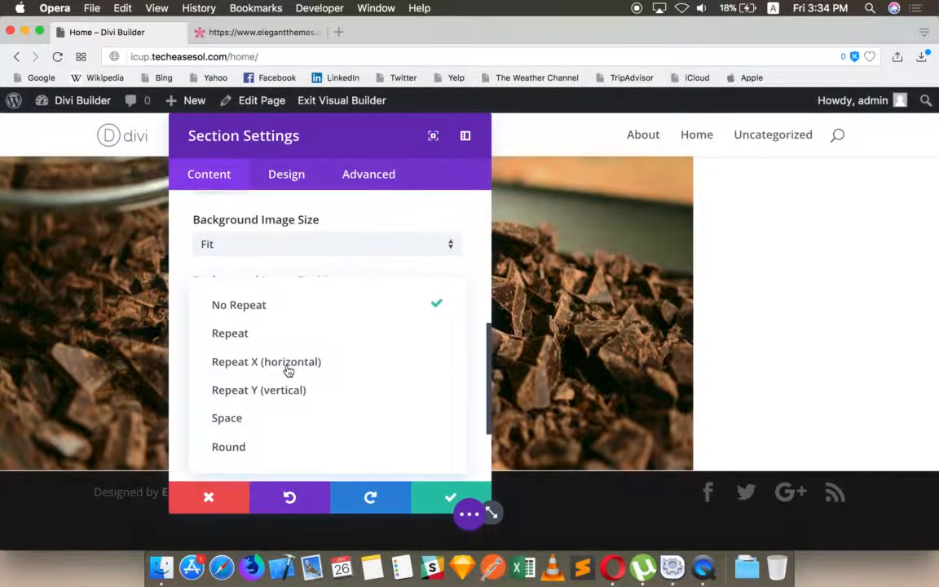
pyautogui.click(283, 332)
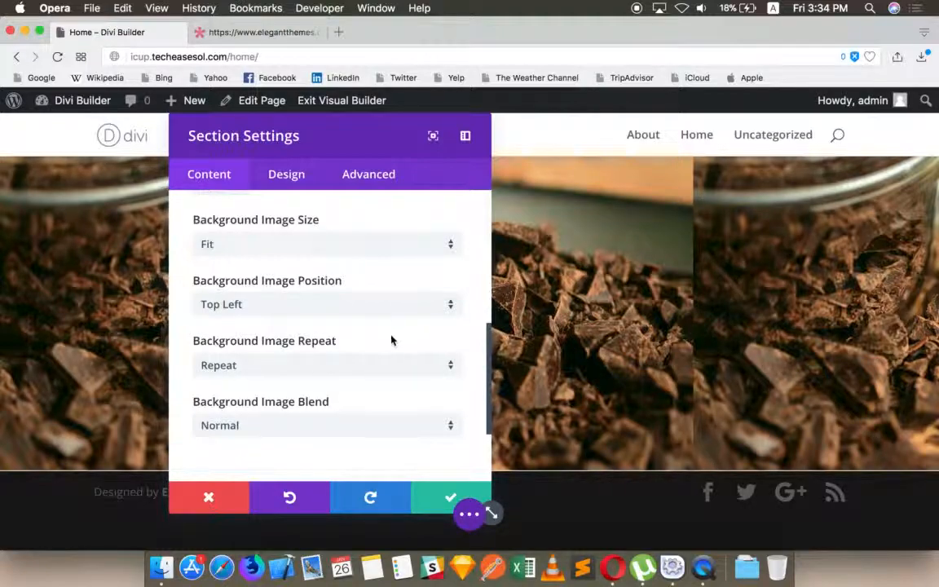
pyautogui.click(331, 371)
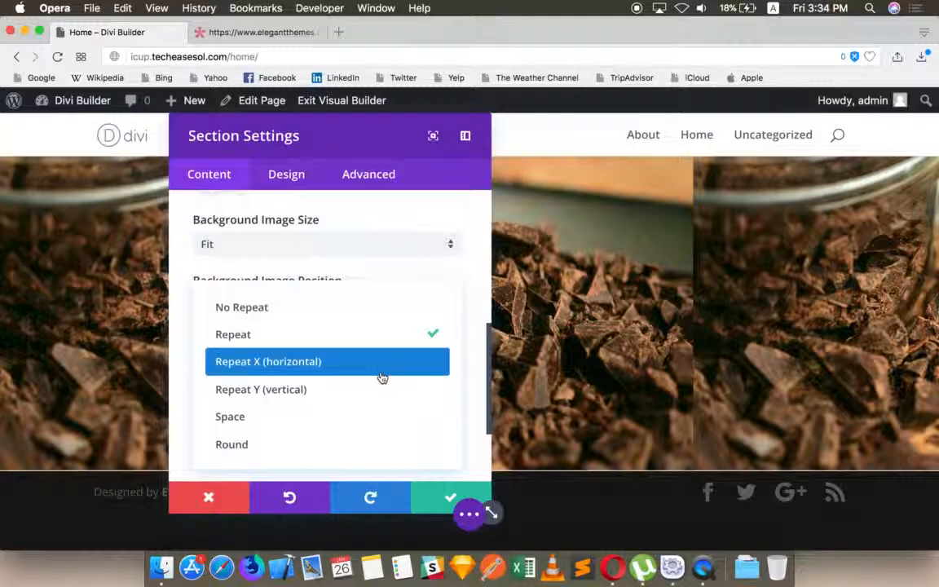
pyautogui.click(289, 418)
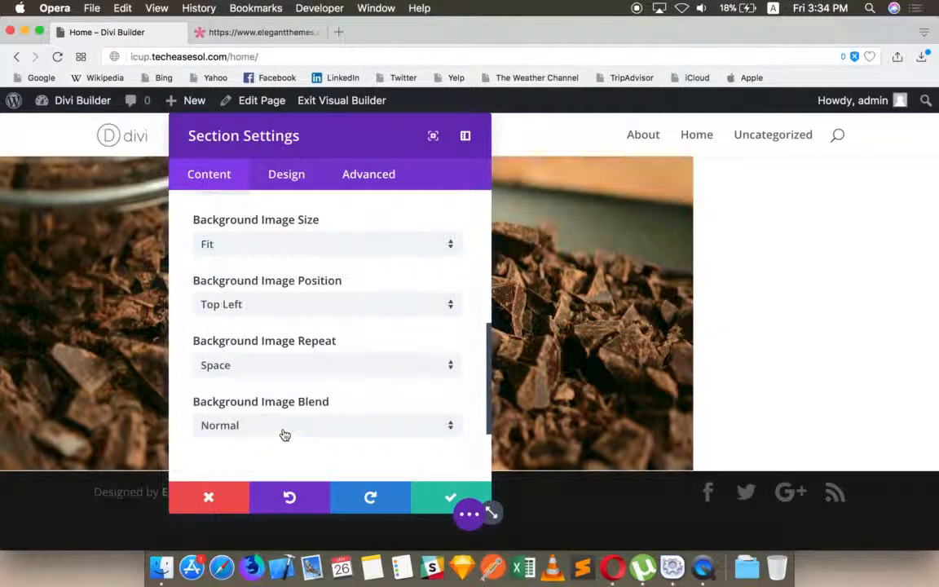
# Set the Background Image Repeat to No Repeat
pyautogui.click(267, 367)
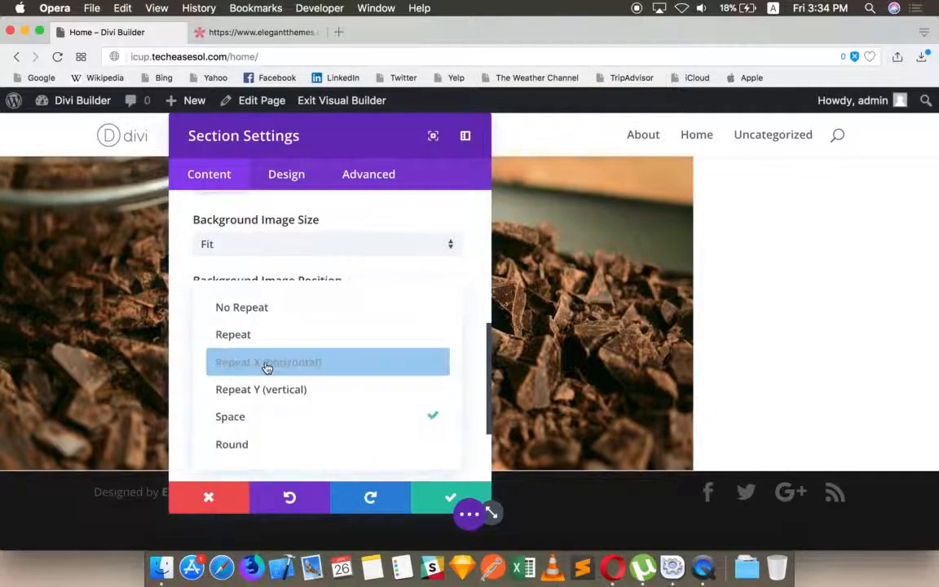
pyautogui.click(293, 317)
pyautogui.scroll(-2, 290, 379)
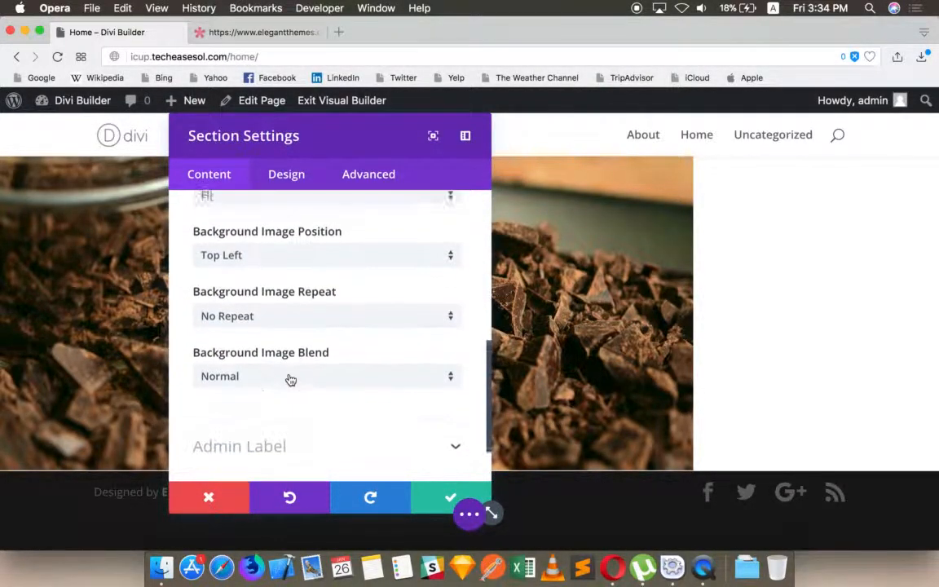
# Review the blend modes available for the section's background image
pyautogui.click(333, 368)
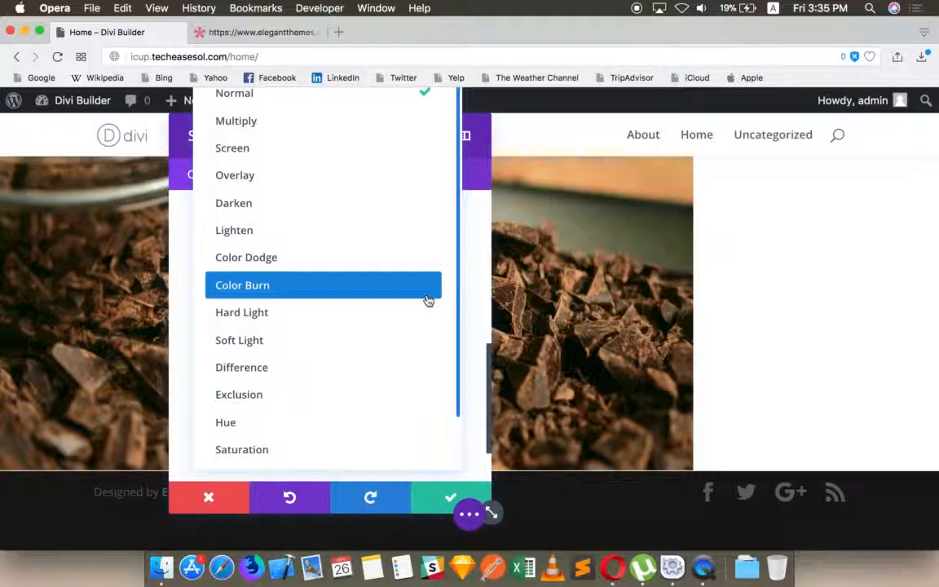
pyautogui.click(477, 265)
pyautogui.rightClick(477, 263)
pyautogui.click(487, 270)
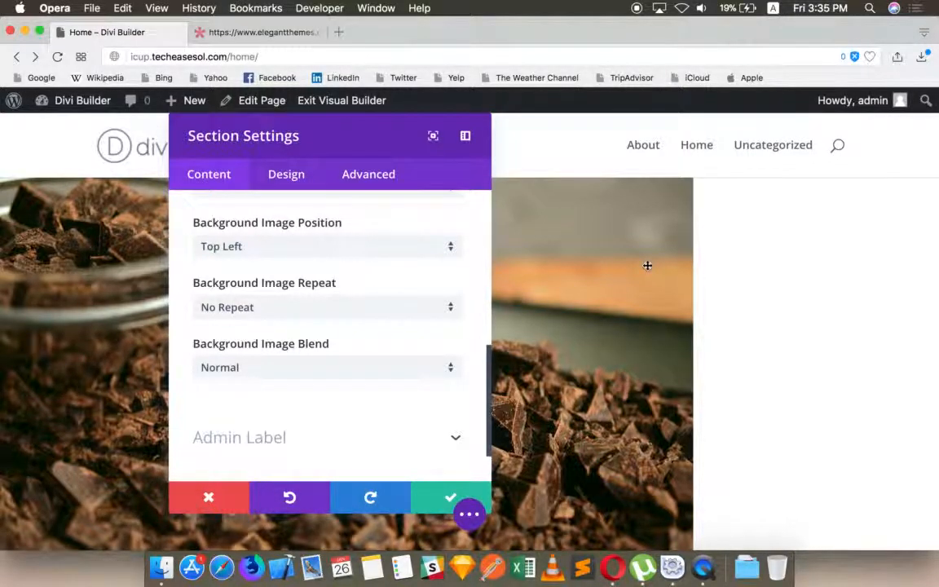
pyautogui.click(287, 169)
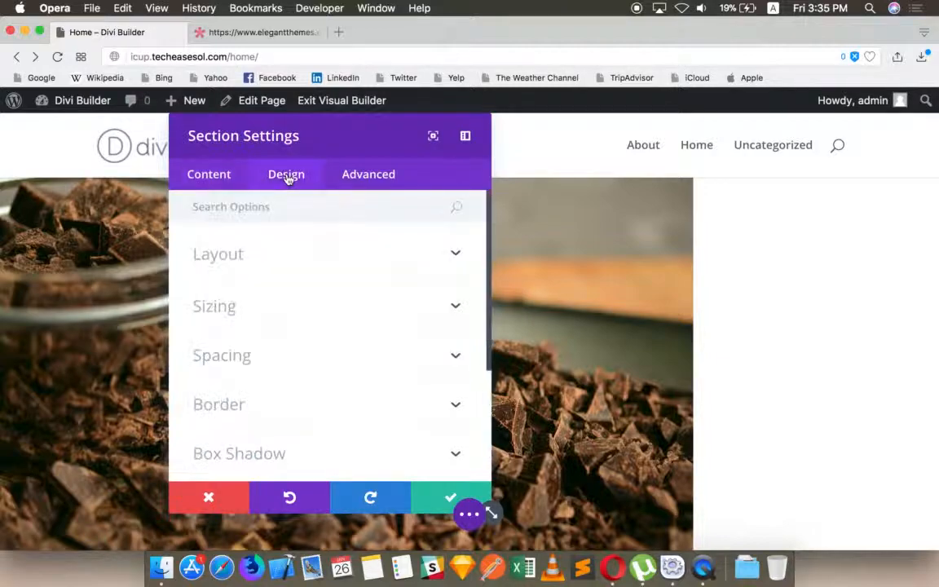
pyautogui.click(224, 175)
pyautogui.scroll(-5, 270, 263)
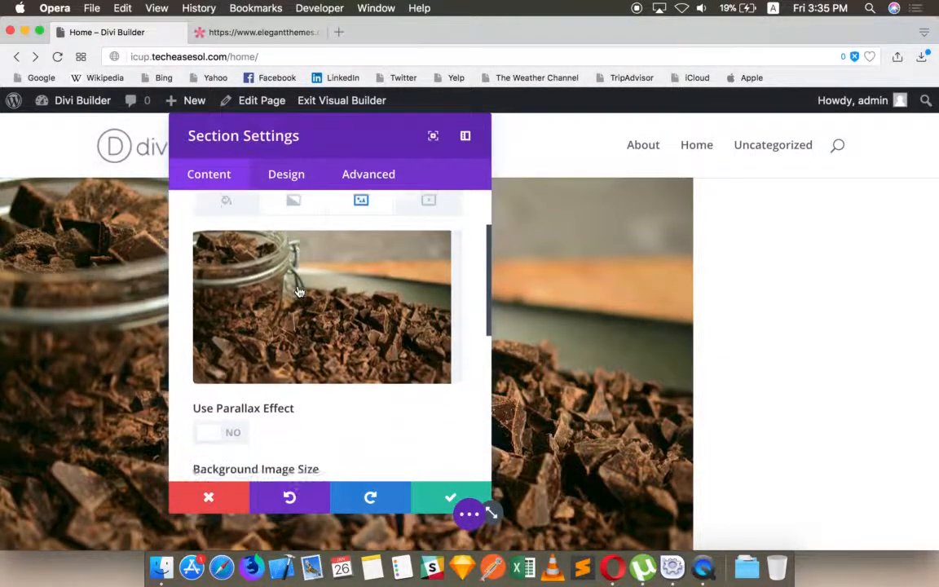
pyautogui.scroll(-5, 310, 360)
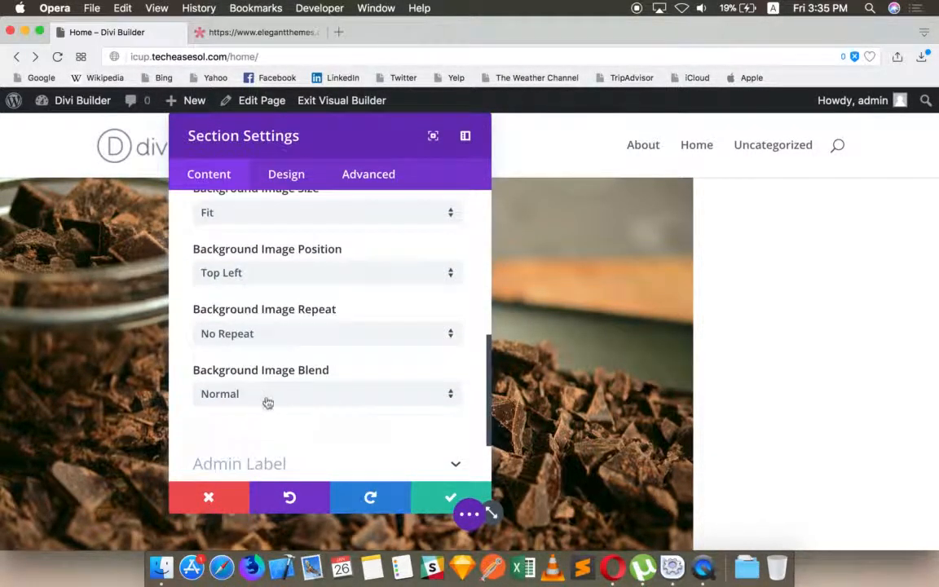
pyautogui.click(266, 395)
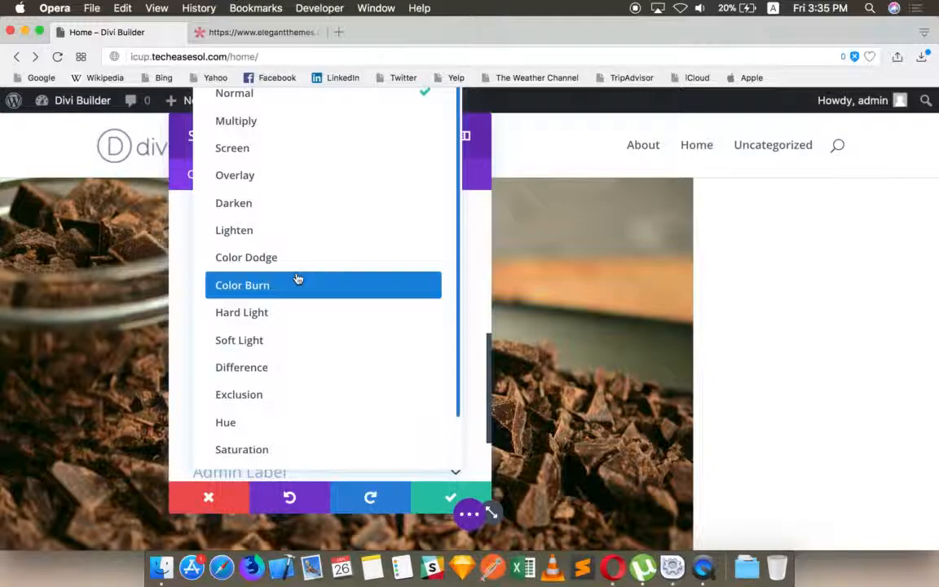
pyautogui.click(486, 245)
# Add a background gradient with its default colors to the section
pyautogui.click(266, 174)
pyautogui.click(213, 174)
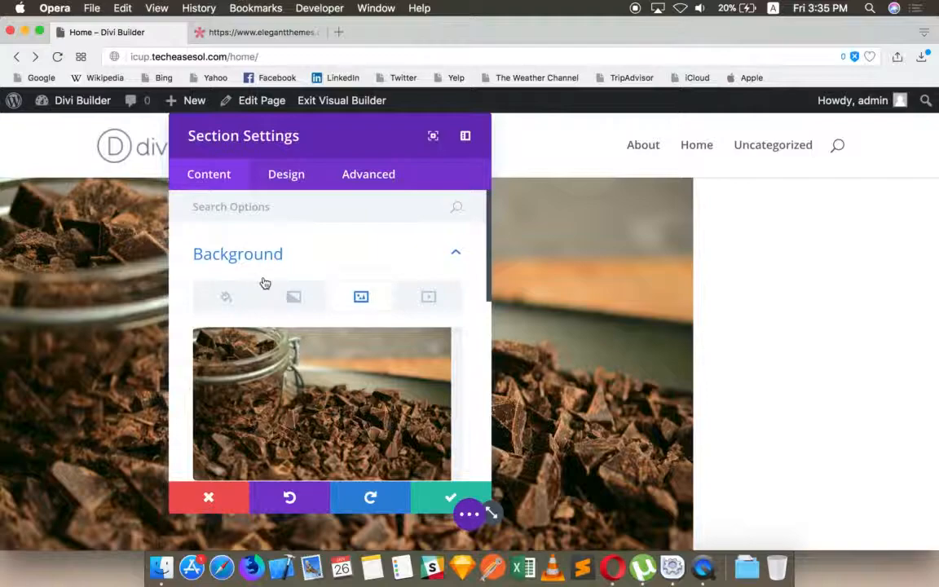
pyautogui.click(285, 303)
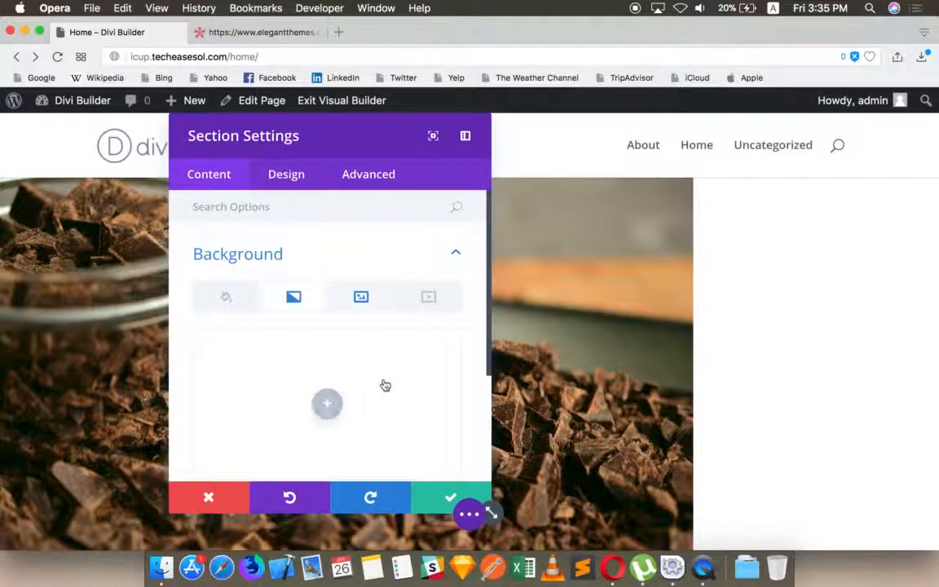
pyautogui.click(323, 404)
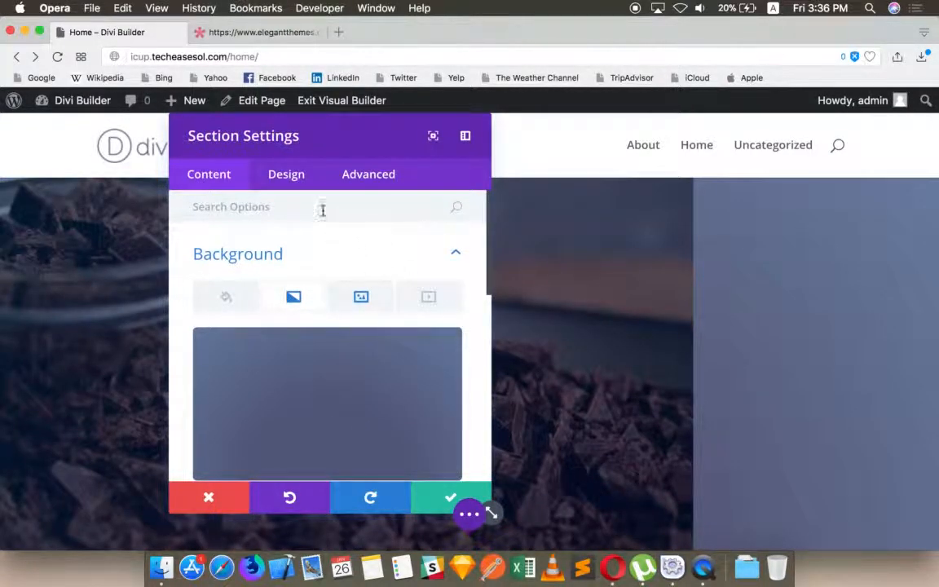
# Try Difference as the Background Image Blend for the section's image
pyautogui.click(287, 175)
pyautogui.scroll(-3, 304, 304)
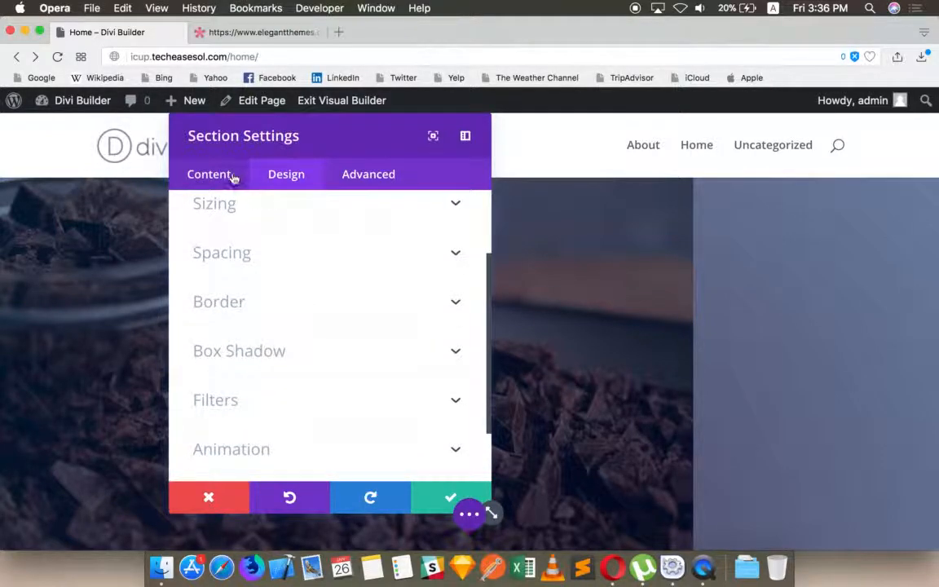
pyautogui.click(211, 173)
pyautogui.click(361, 297)
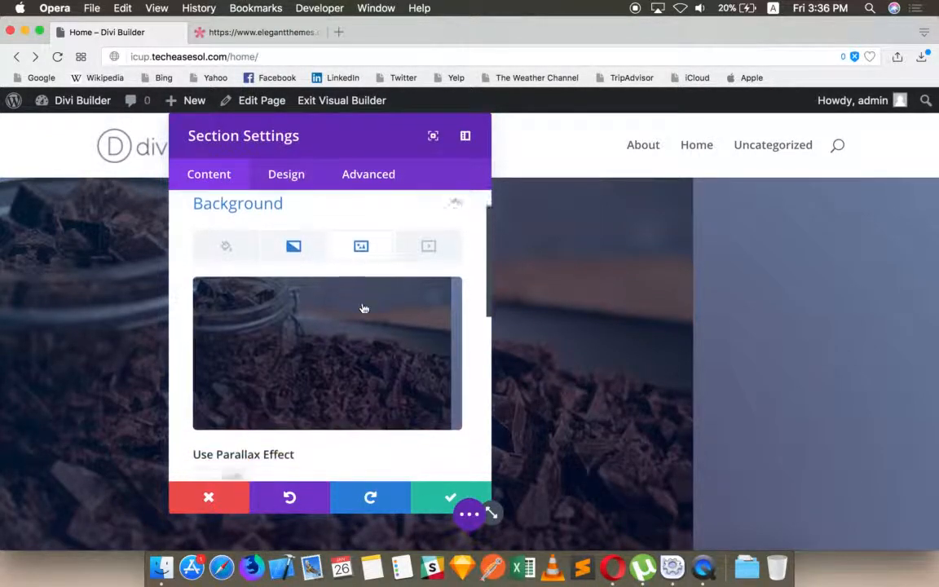
pyautogui.scroll(-5, 363, 308)
pyautogui.scroll(-2, 364, 308)
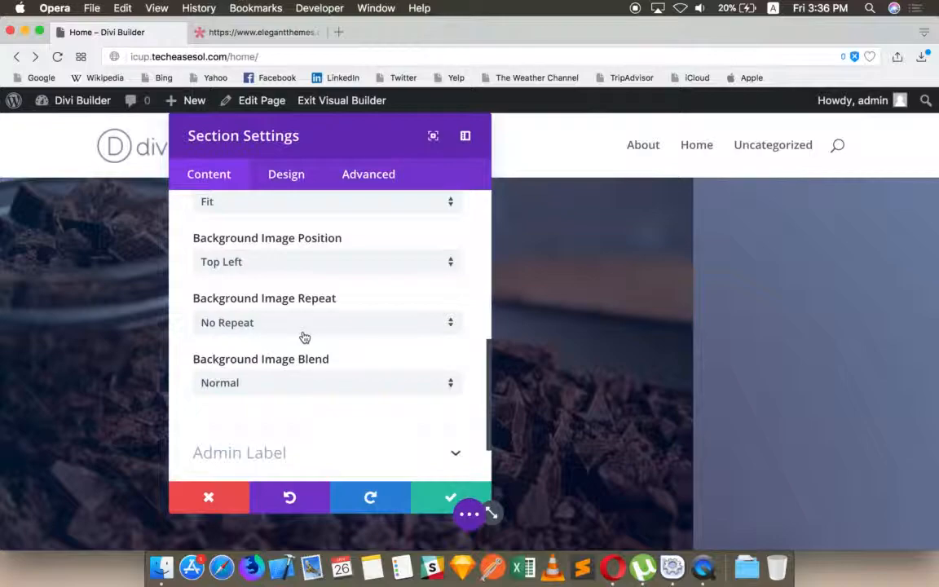
pyautogui.click(285, 383)
pyautogui.click(277, 373)
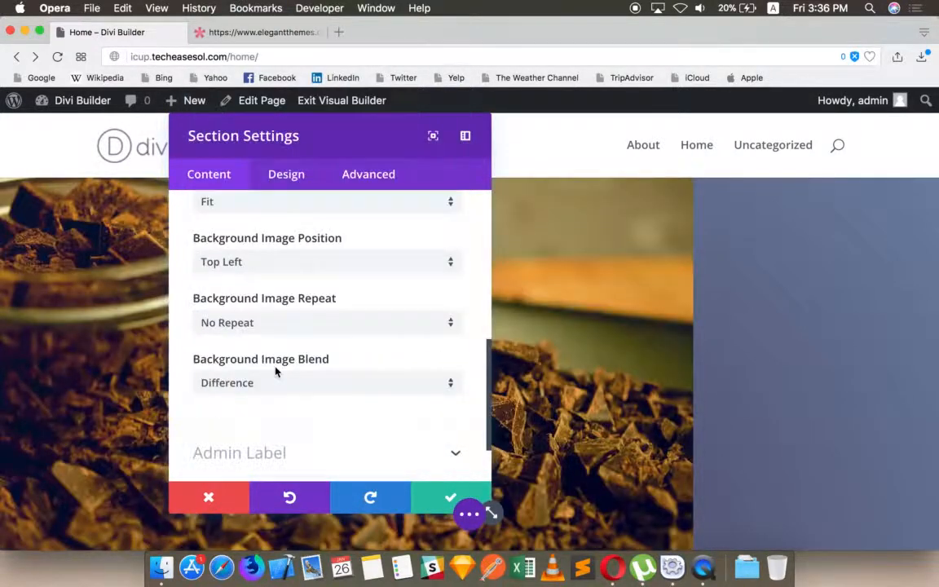
# Move the settings window off the image, and try Hard Light and Darken for Background Image Blend
pyautogui.moveTo(299, 136); pyautogui.dragTo(713, 138)
pyautogui.click(678, 384)
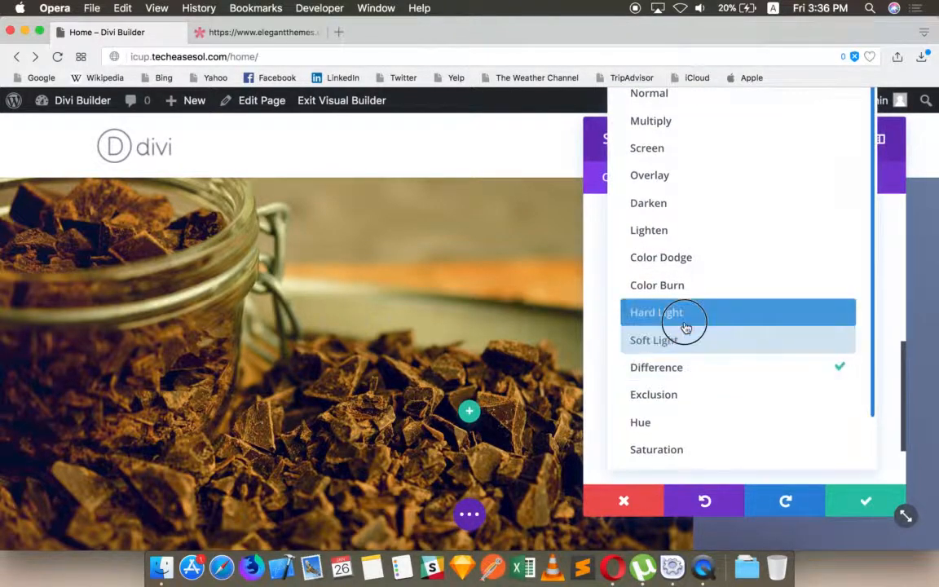
pyautogui.click(683, 318)
pyautogui.click(648, 387)
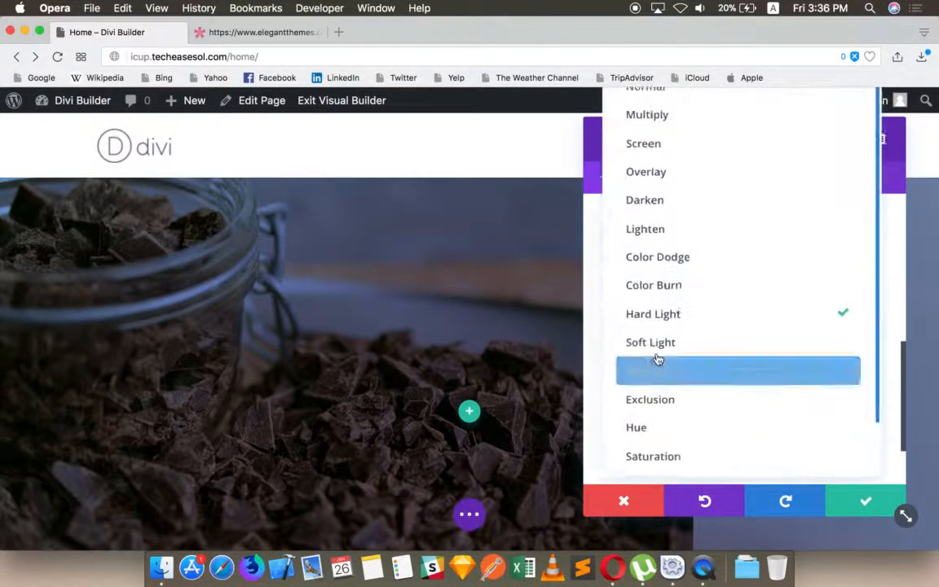
pyautogui.click(664, 204)
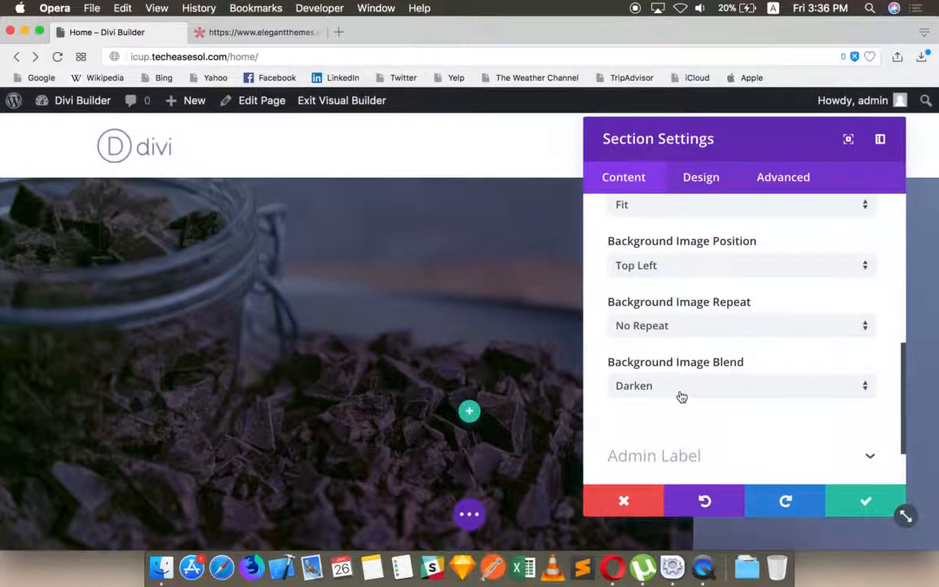
# Try Soft Light and Color Burn for Background Image Blend, and set it to Overlay
pyautogui.click(679, 391)
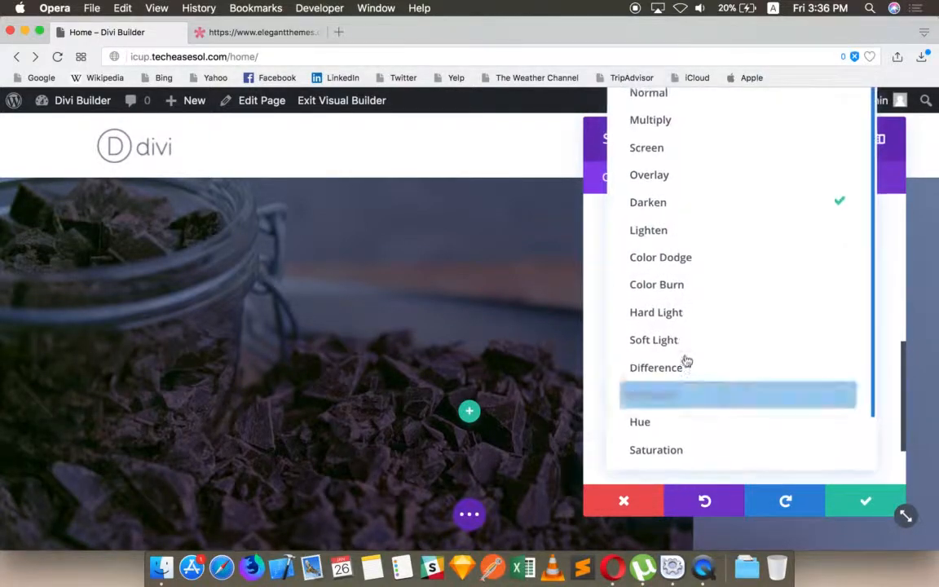
pyautogui.click(682, 349)
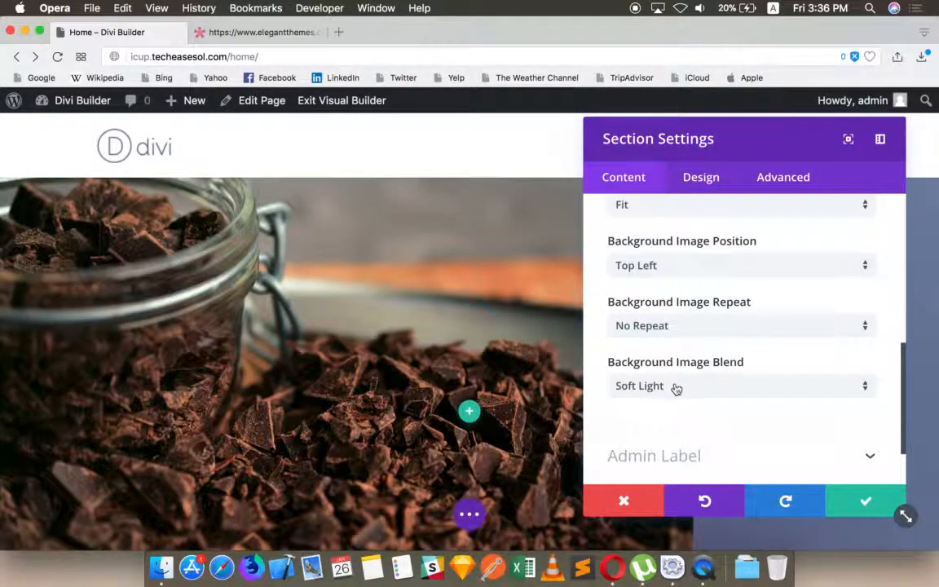
pyautogui.click(676, 387)
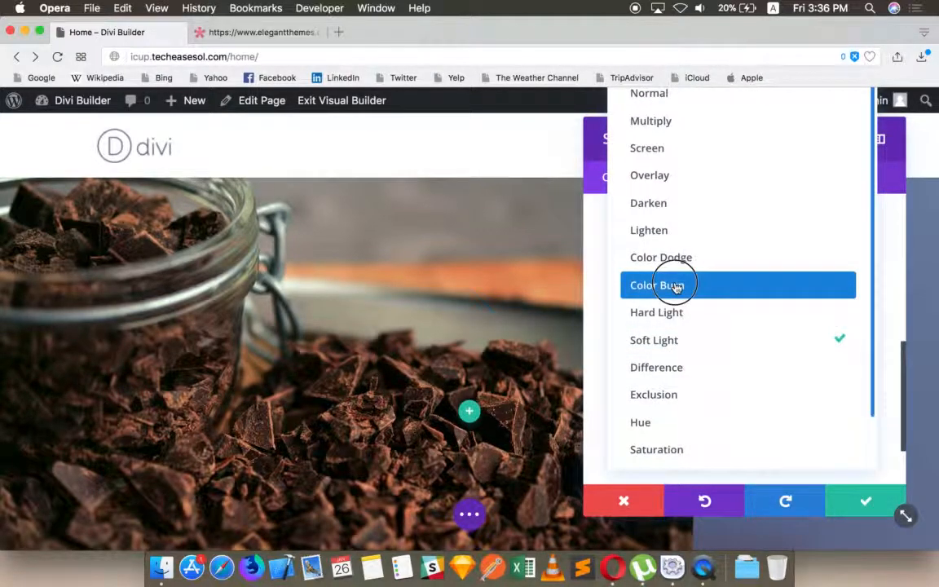
pyautogui.click(675, 284)
pyautogui.click(675, 380)
pyautogui.click(708, 180)
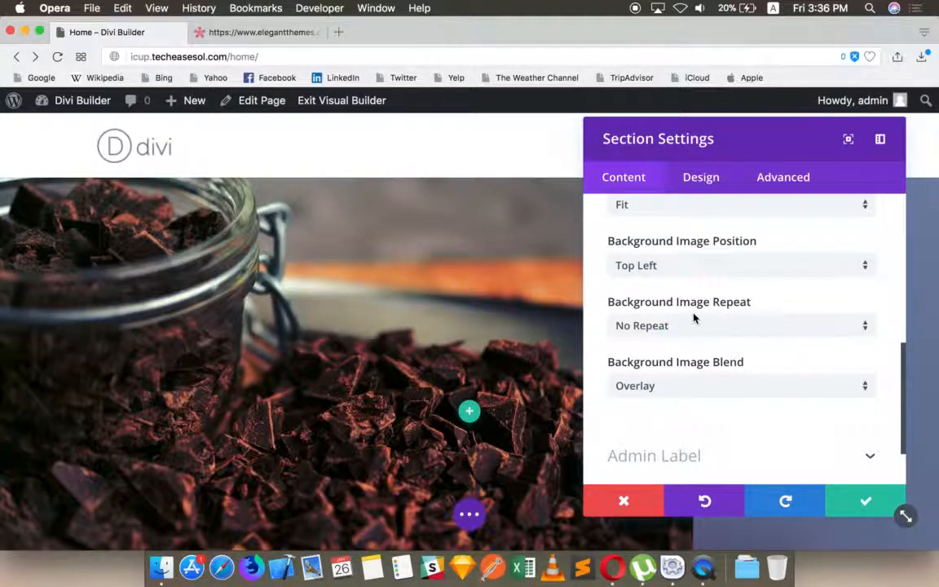
# Set the Background Image Size to Cover
pyautogui.scroll(5, 694, 317)
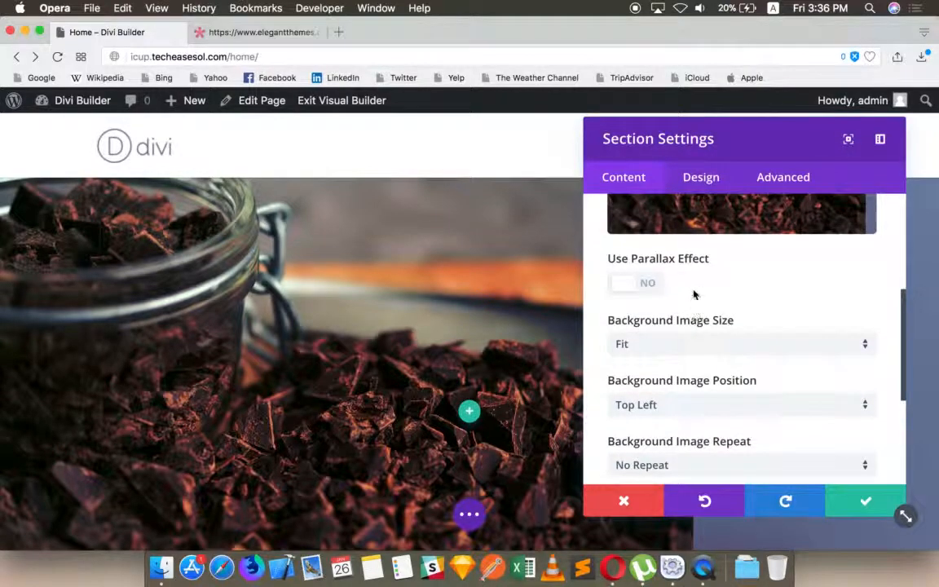
pyautogui.click(677, 340)
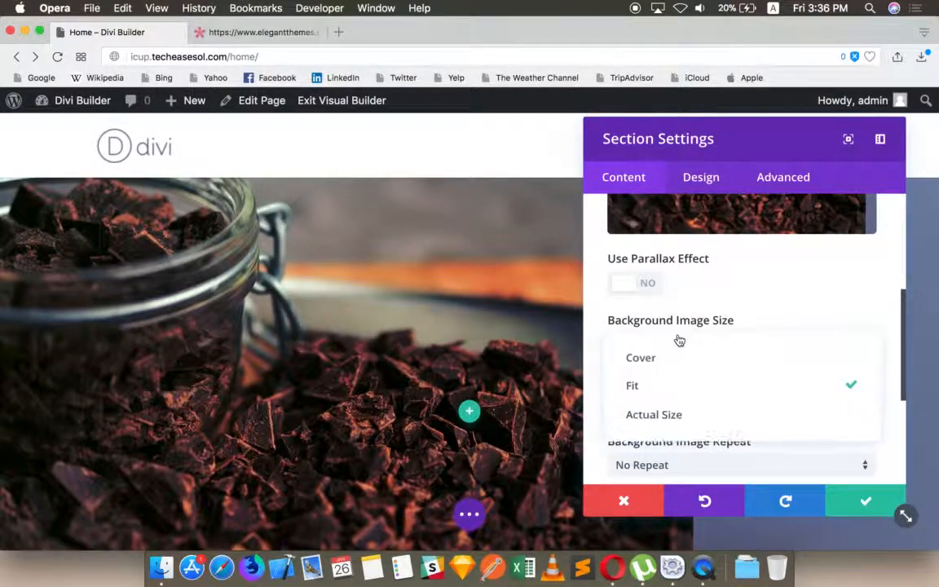
pyautogui.click(682, 359)
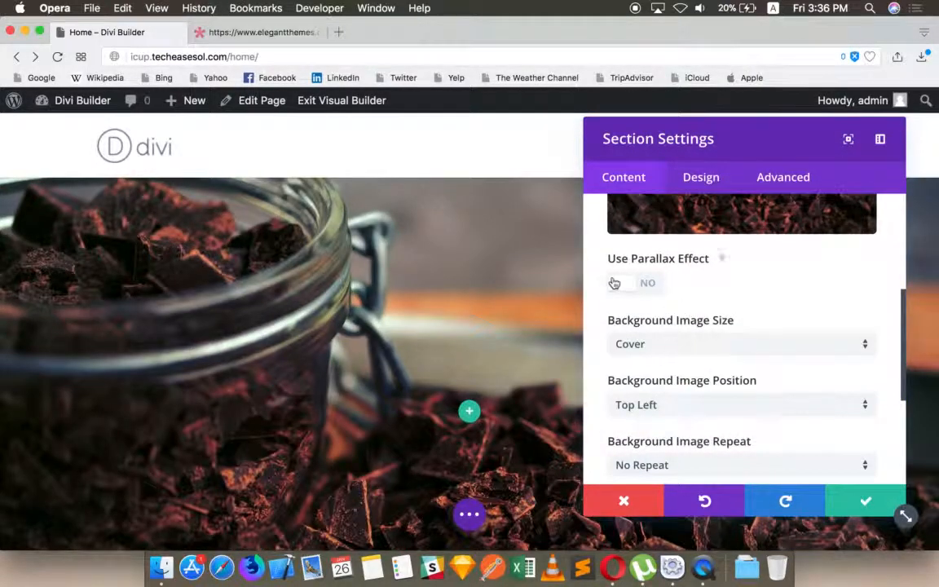
# Enable the parallax effect for the section's background image, keeping True Parallax as the method
pyautogui.click(645, 282)
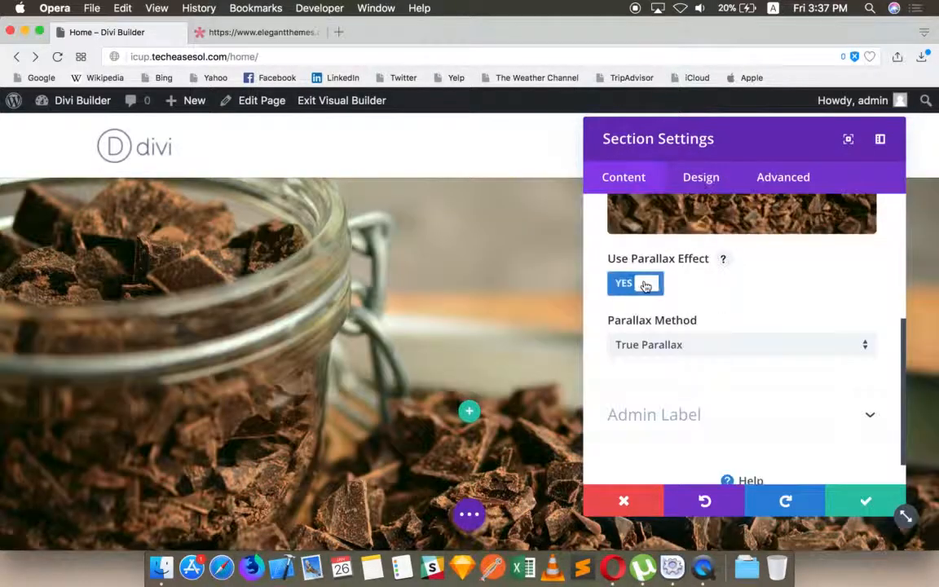
pyautogui.click(688, 349)
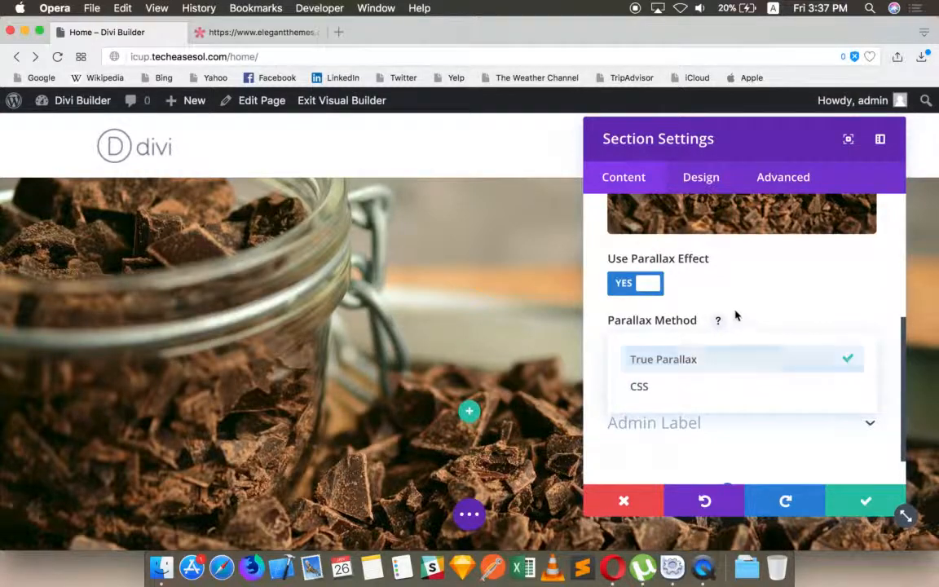
pyautogui.click(770, 316)
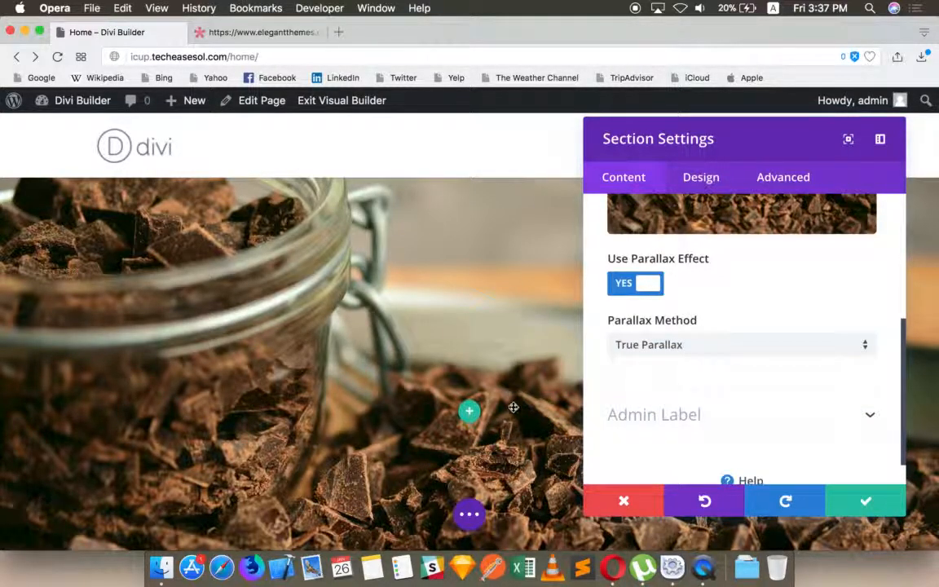
# Examine how the section's parallax background behaves while the page scrolls up and down
pyautogui.scroll(-2, 514, 406)
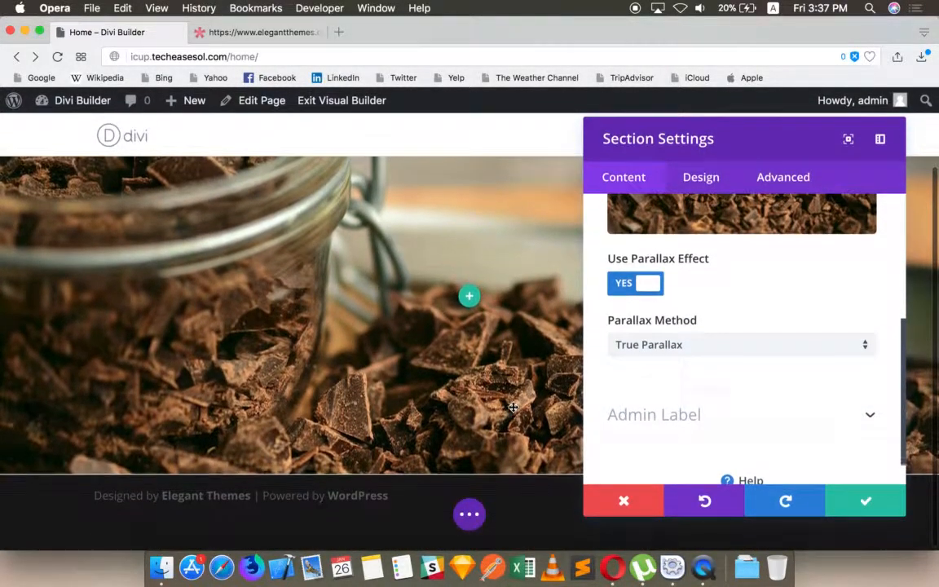
pyautogui.scroll(2, 514, 407)
pyautogui.scroll(-3, 513, 407)
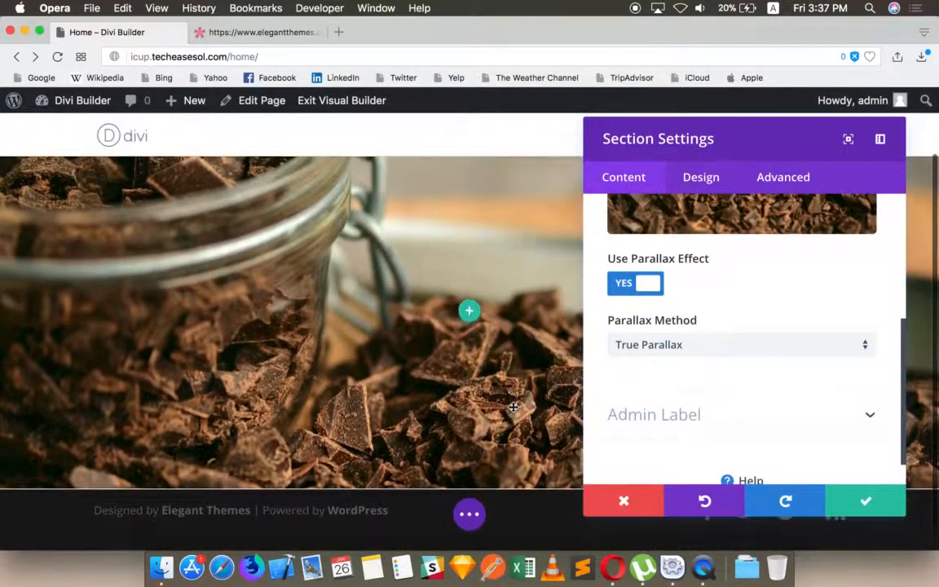
pyautogui.scroll(2, 513, 406)
pyautogui.scroll(-3, 513, 407)
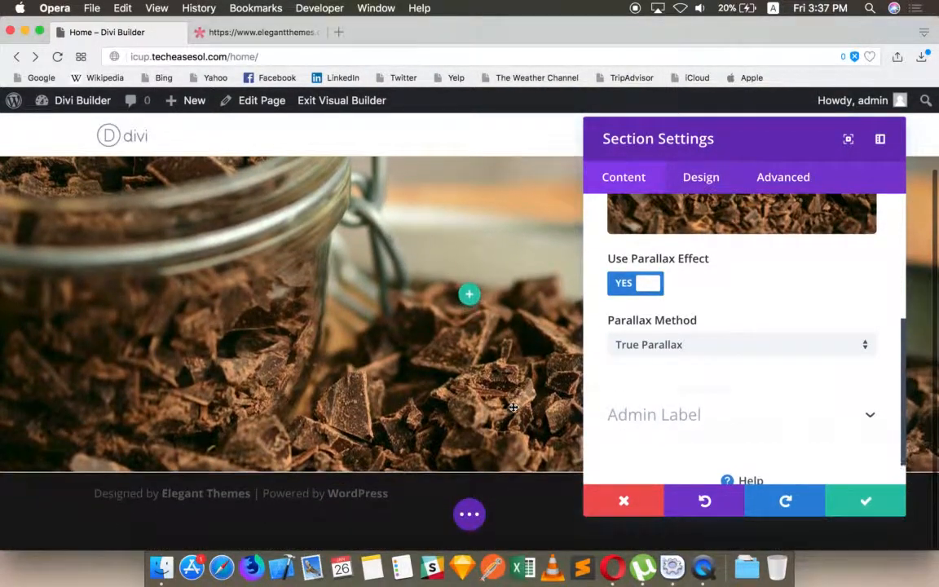
pyautogui.scroll(2, 514, 406)
pyautogui.scroll(-3, 513, 406)
pyautogui.scroll(3, 514, 407)
pyautogui.scroll(-3, 514, 406)
pyautogui.scroll(2, 513, 407)
pyautogui.scroll(1, 514, 407)
pyautogui.scroll(-3, 514, 407)
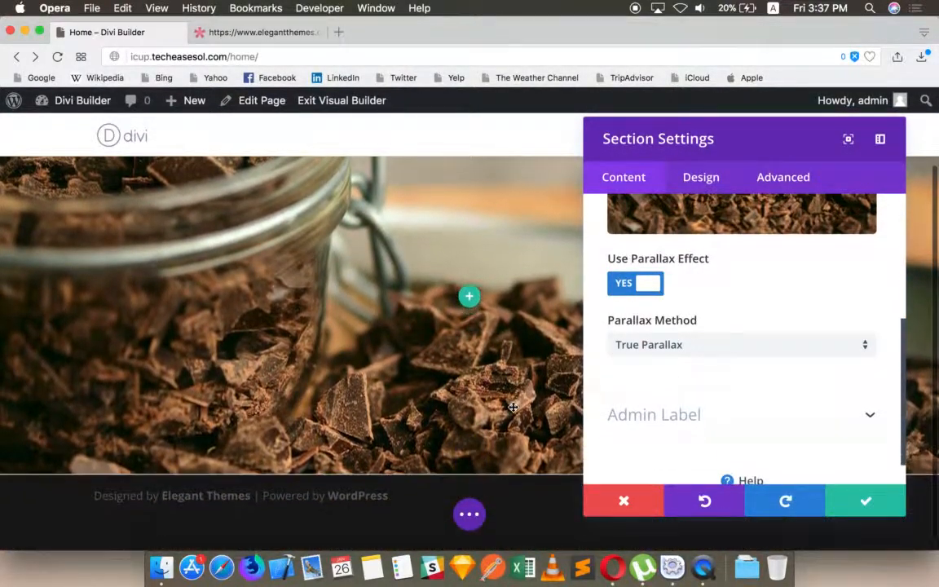
pyautogui.scroll(2, 513, 407)
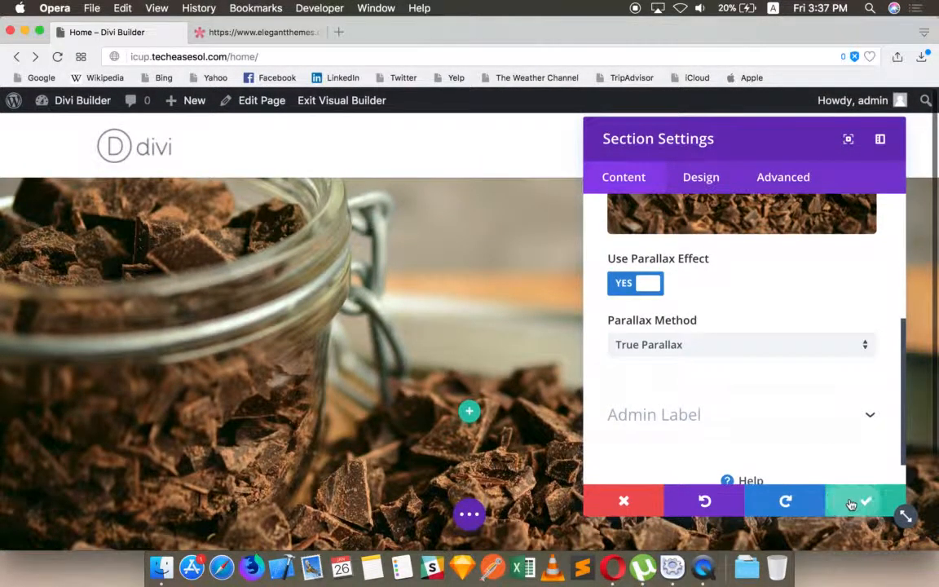
# Save the section settings
pyautogui.click(864, 500)
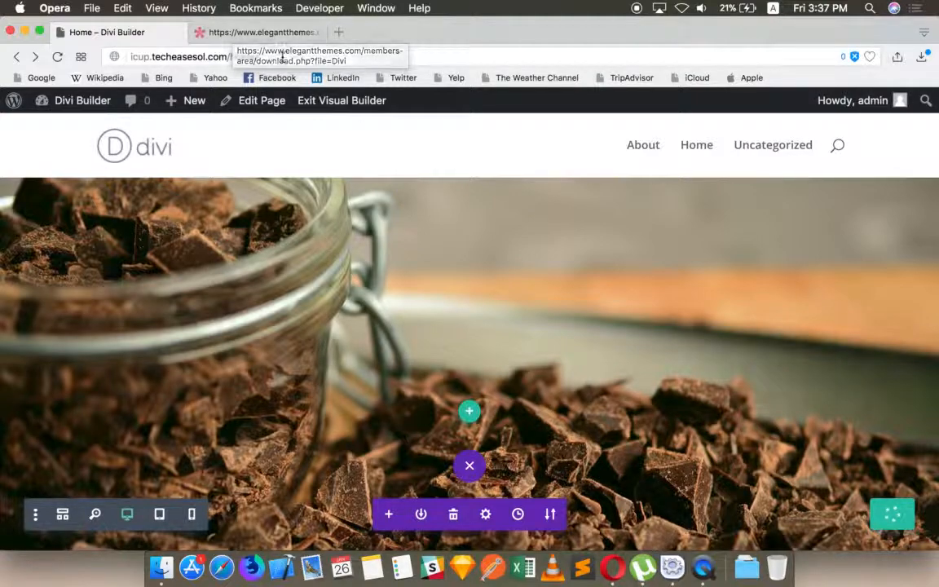
# Open the page at icup.techeasesol.com/home/ without the builder parameter in the second browser tab and examine its parallax background
pyautogui.click(235, 53)
pyautogui.moveTo(258, 57); pyautogui.dragTo(163, 40)
pyautogui.press('super+c')
pyautogui.click(207, 33)
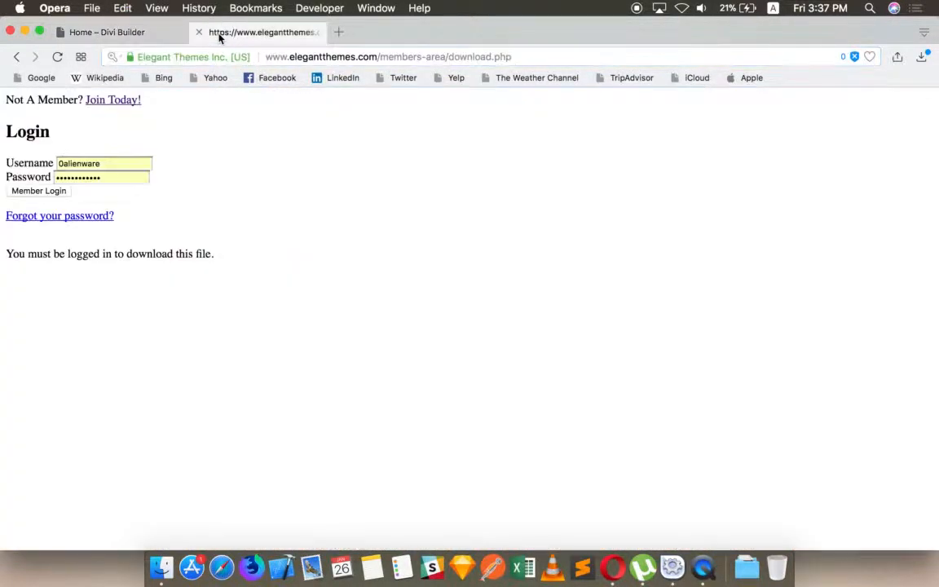
pyautogui.click(263, 57)
pyautogui.press('super+v')
pyautogui.press('Return')
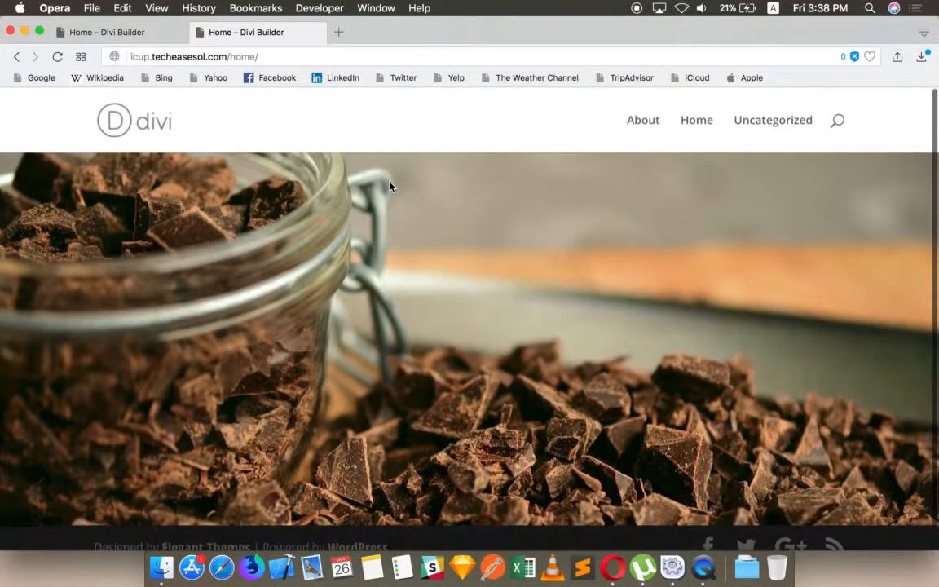
pyautogui.scroll(-2, 391, 187)
pyautogui.scroll(2, 391, 186)
pyautogui.scroll(-2, 392, 187)
# Return to the visual builder and upload Earth_Zoom_In.mov for the section's Background Video MP4
pyautogui.click(130, 32)
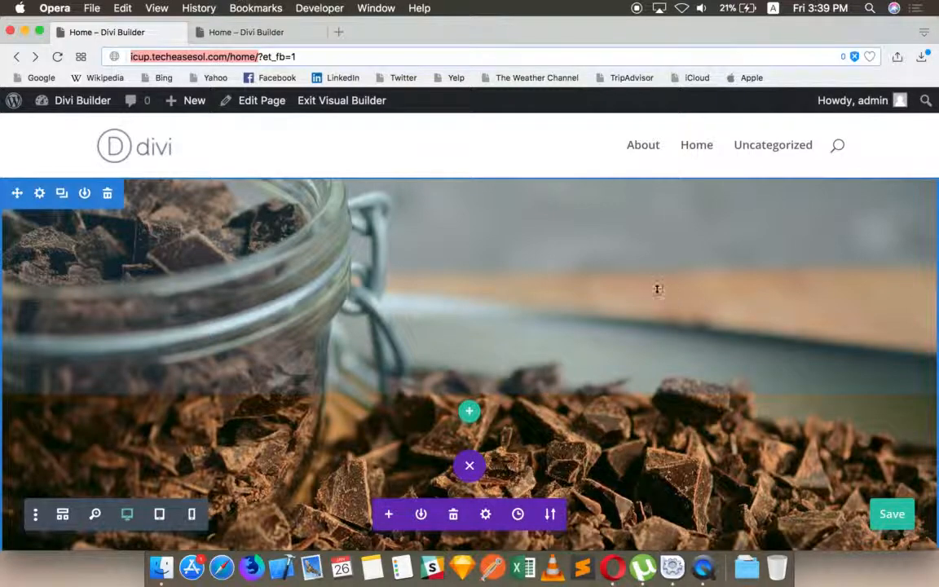
pyautogui.click(39, 194)
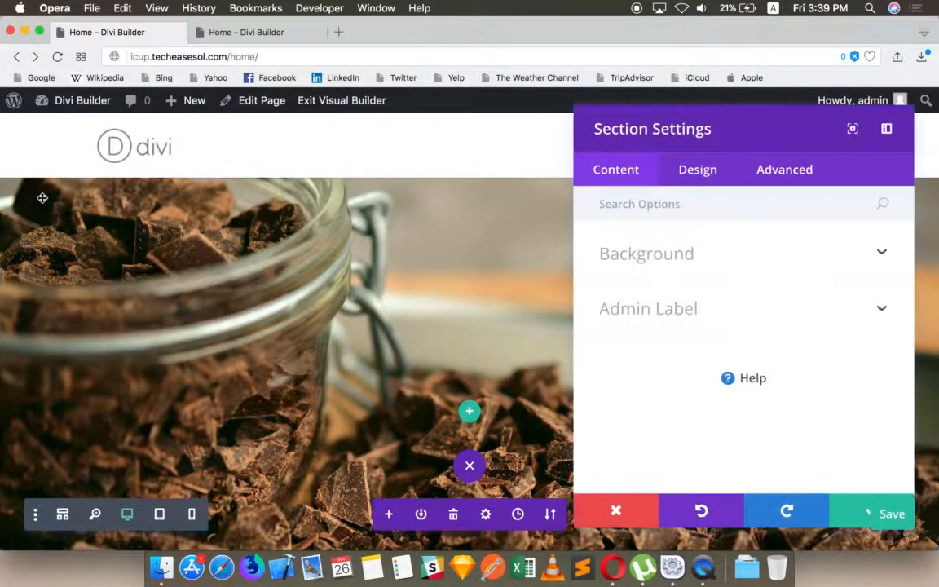
pyautogui.click(704, 254)
pyautogui.moveTo(717, 138); pyautogui.dragTo(365, 135)
pyautogui.click(481, 297)
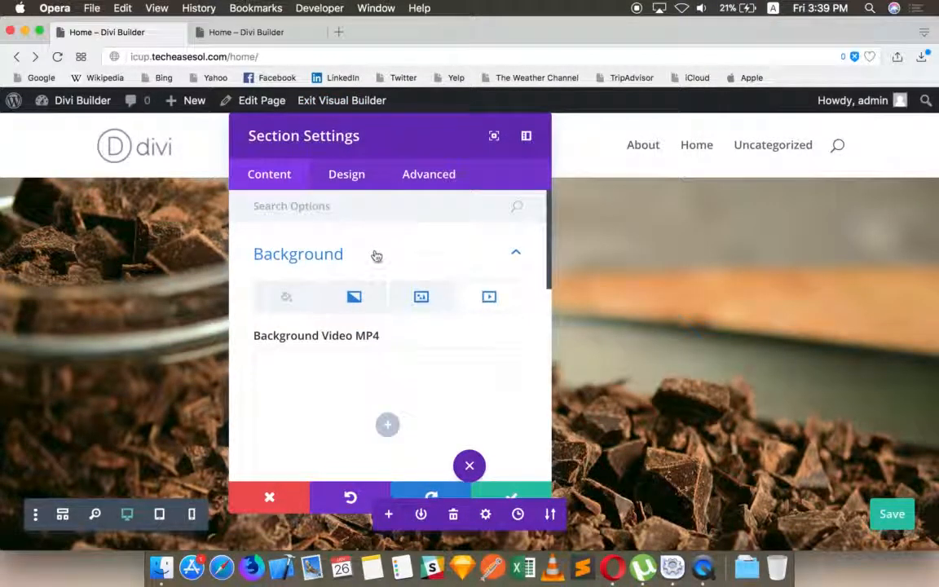
pyautogui.click(390, 423)
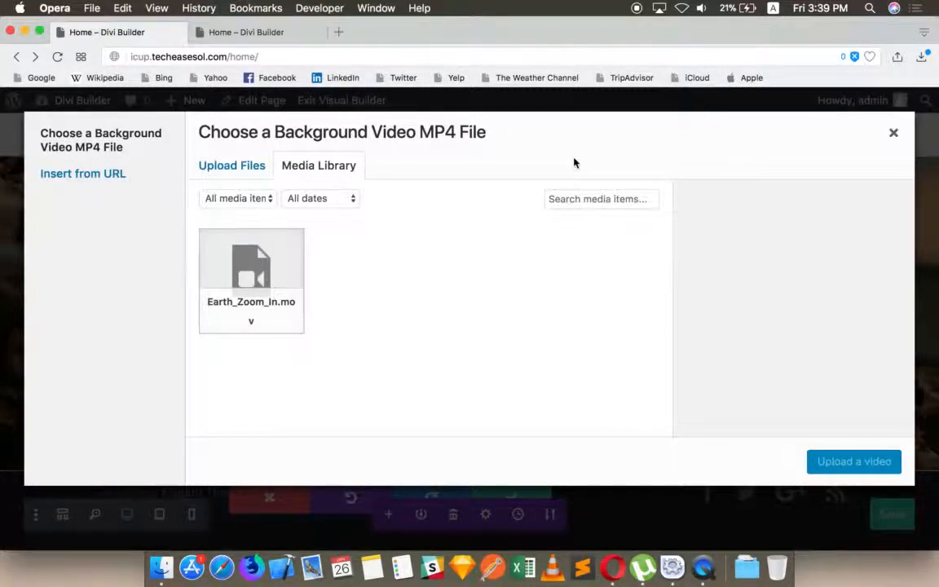
pyautogui.click(251, 171)
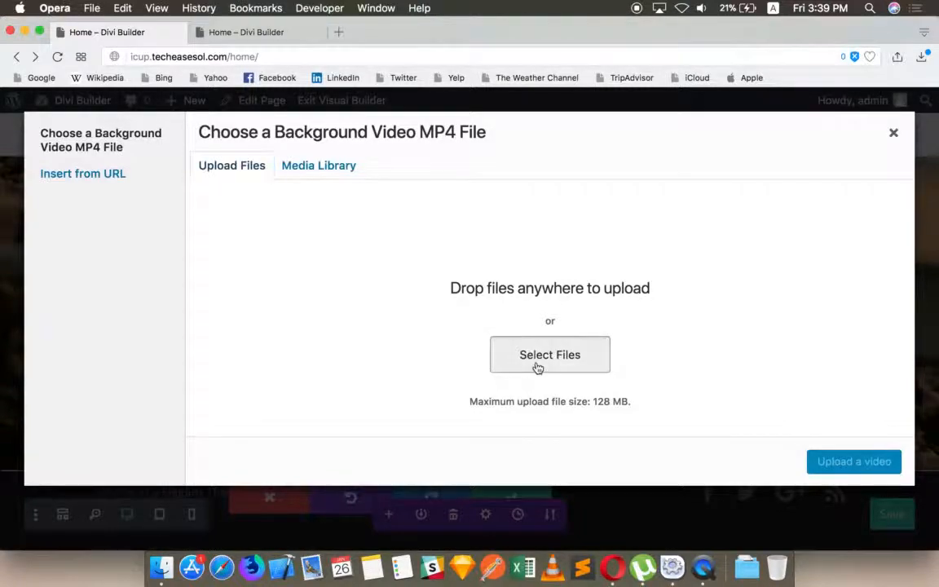
pyautogui.click(536, 363)
pyautogui.doubleClick(526, 148)
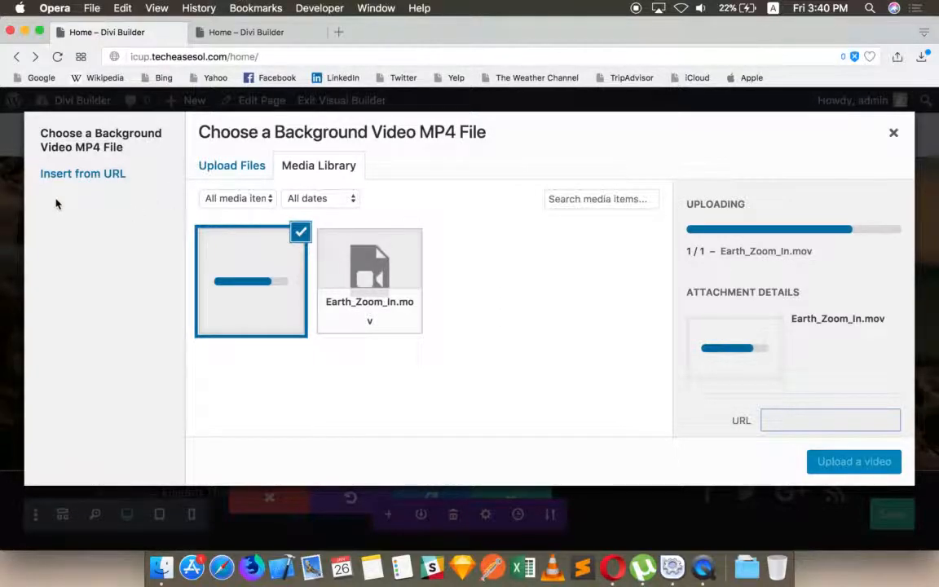
# Choose inserting the background video from a URL and search Google's video results for "google idea" in a new browser tab
pyautogui.click(91, 176)
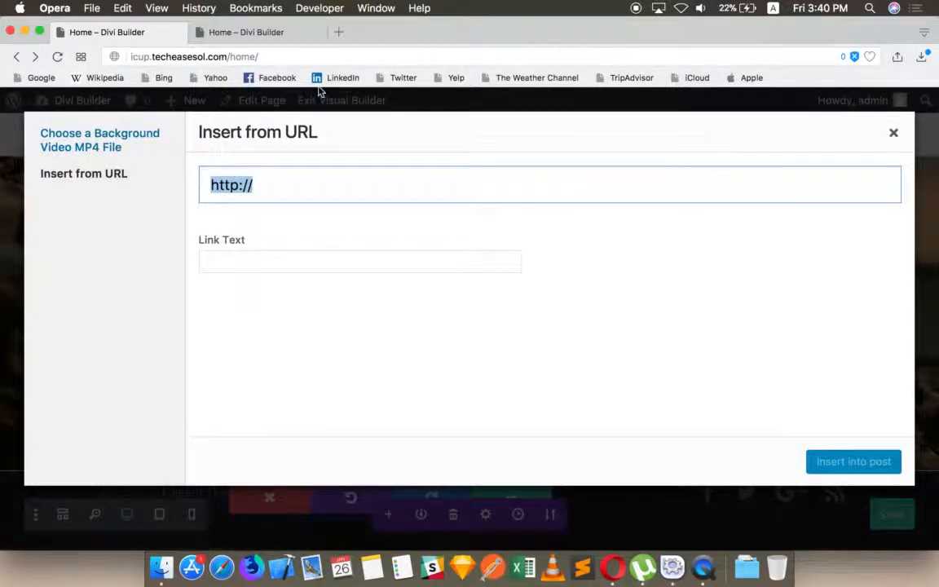
pyautogui.click(339, 33)
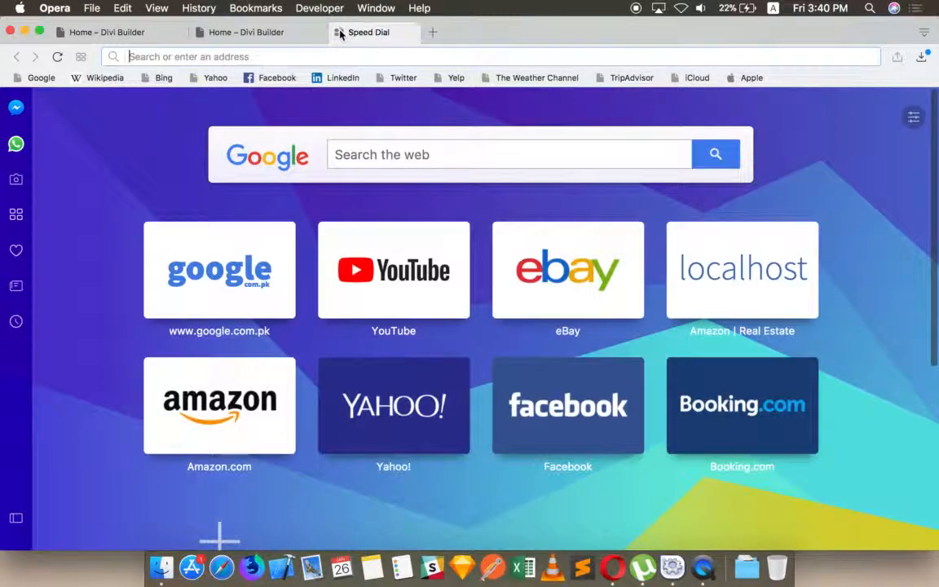
pyautogui.write('google idea')
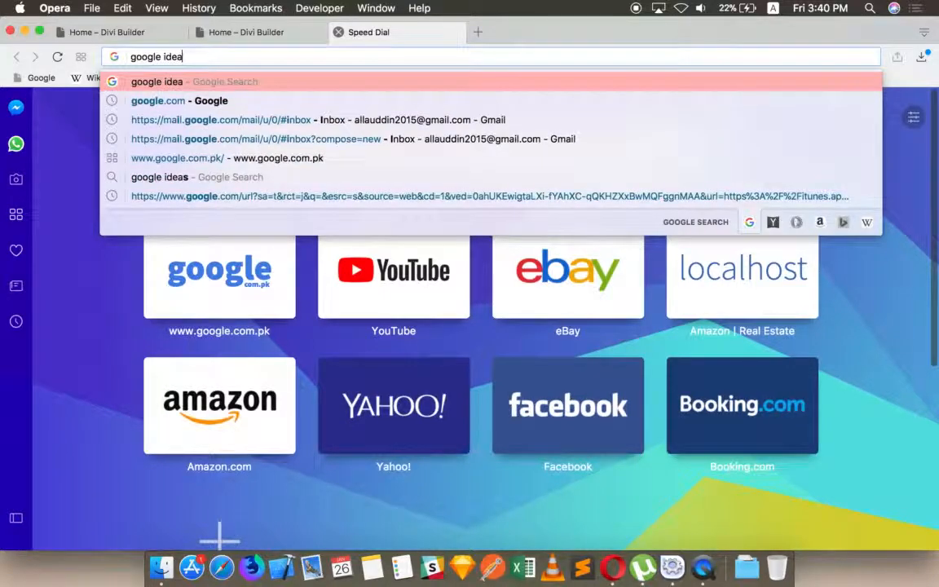
pyautogui.press('Return')
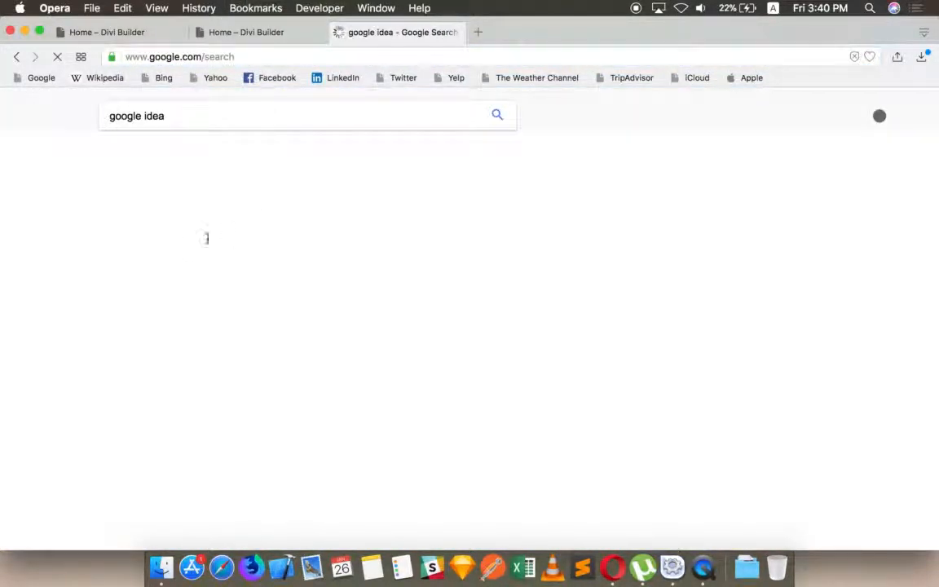
pyautogui.scroll(-3, 241, 275)
pyautogui.scroll(3, 237, 244)
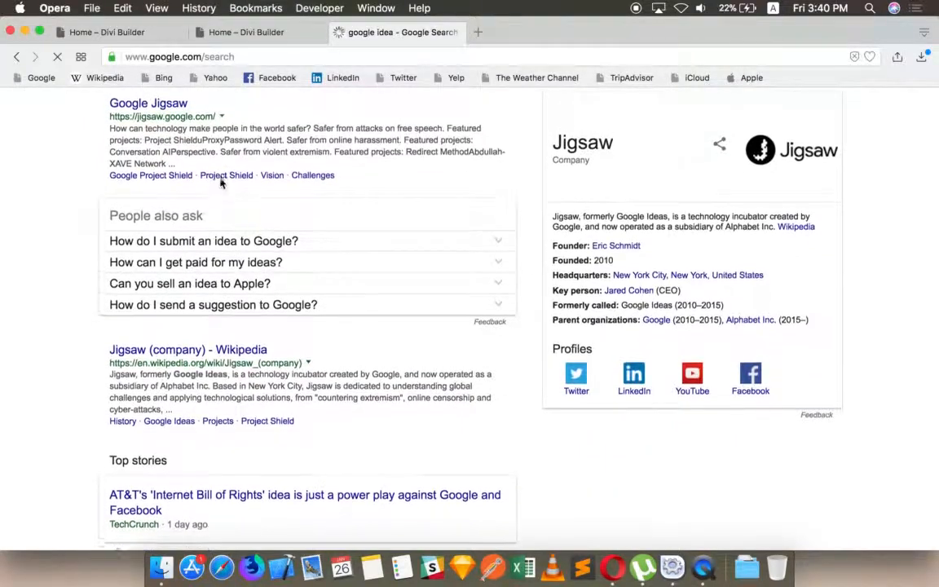
pyautogui.click(202, 155)
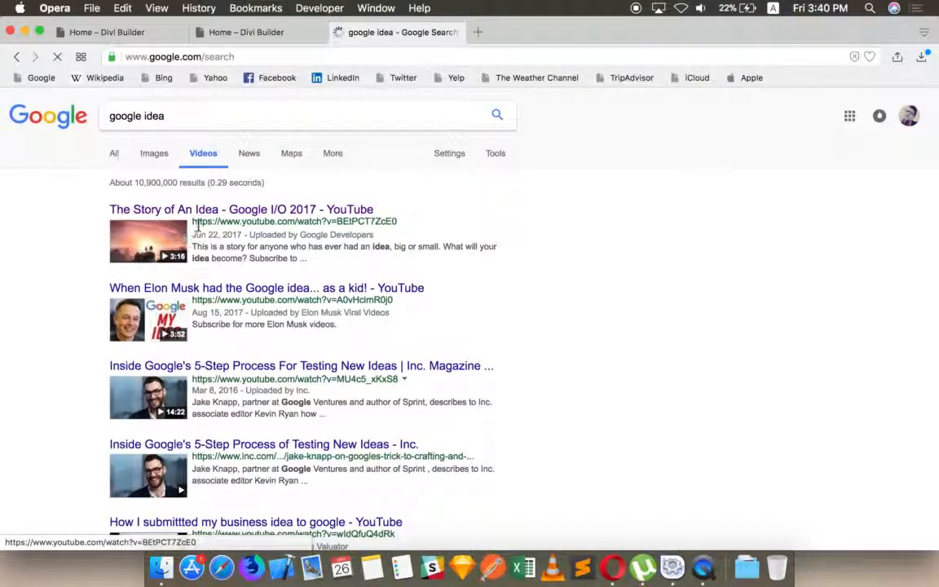
pyautogui.moveTo(377, 216); pyautogui.dragTo(401, 223)
pyautogui.press('super+c')
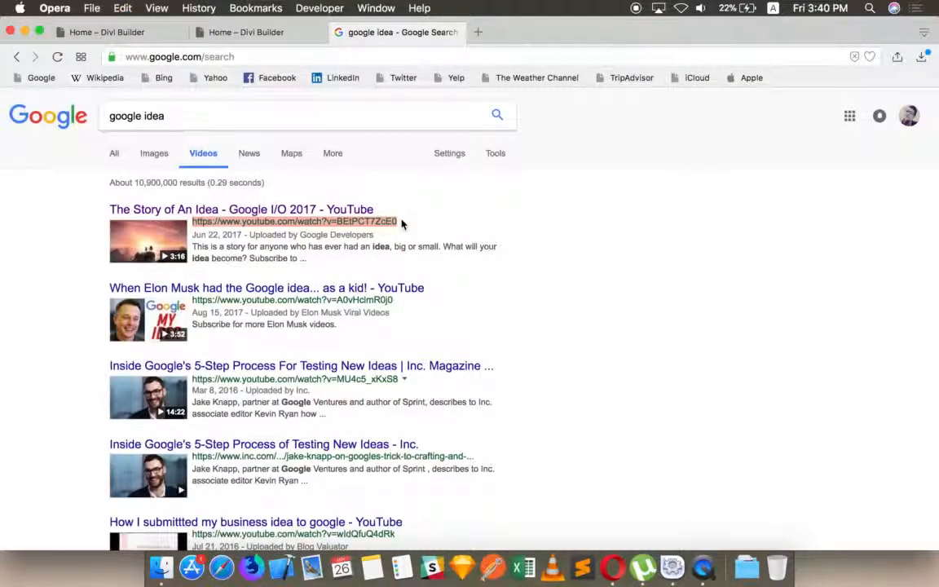
pyautogui.click(143, 32)
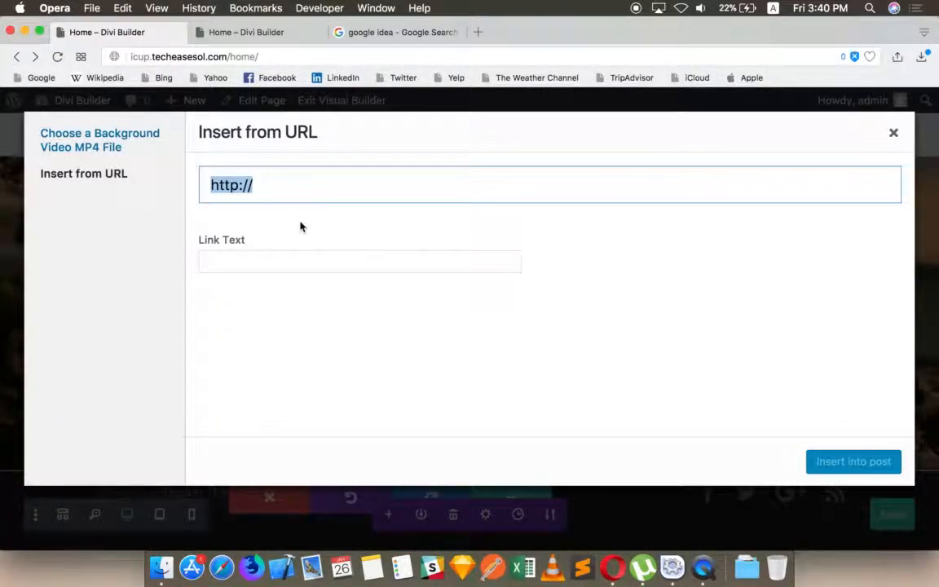
pyautogui.press('super+v')
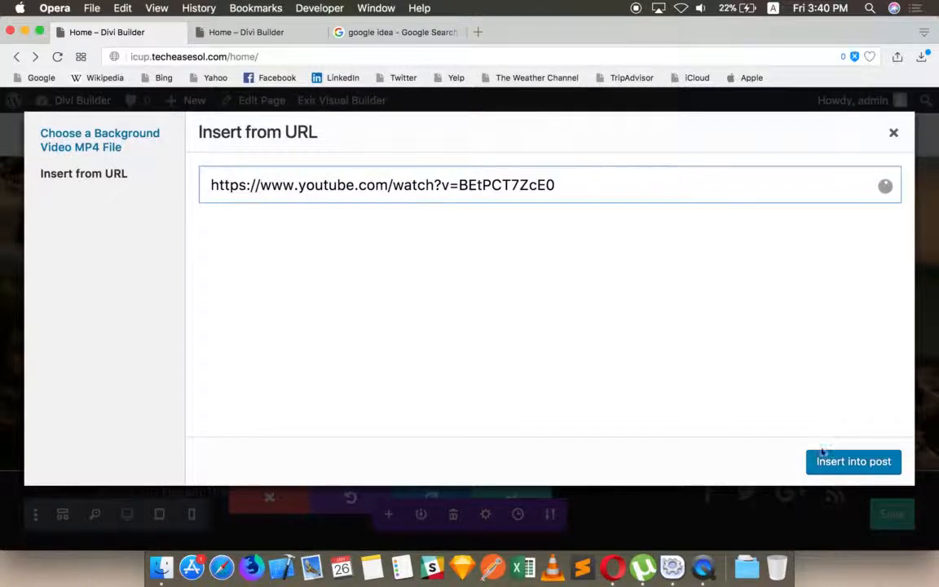
pyautogui.click(856, 463)
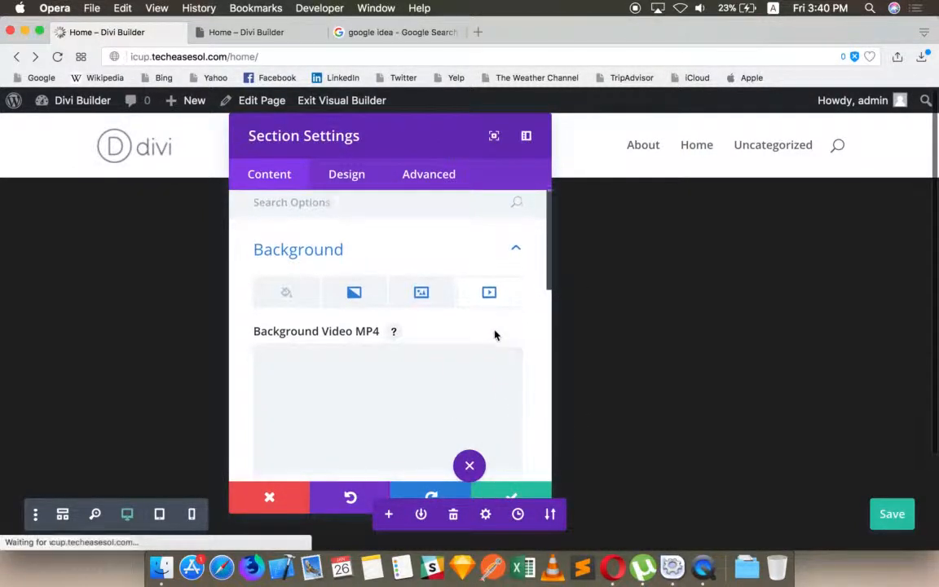
# Examine the section's background video options, including MP4, Webm, width, height and Pause Video
pyautogui.scroll(-3, 521, 334)
pyautogui.scroll(-3, 663, 344)
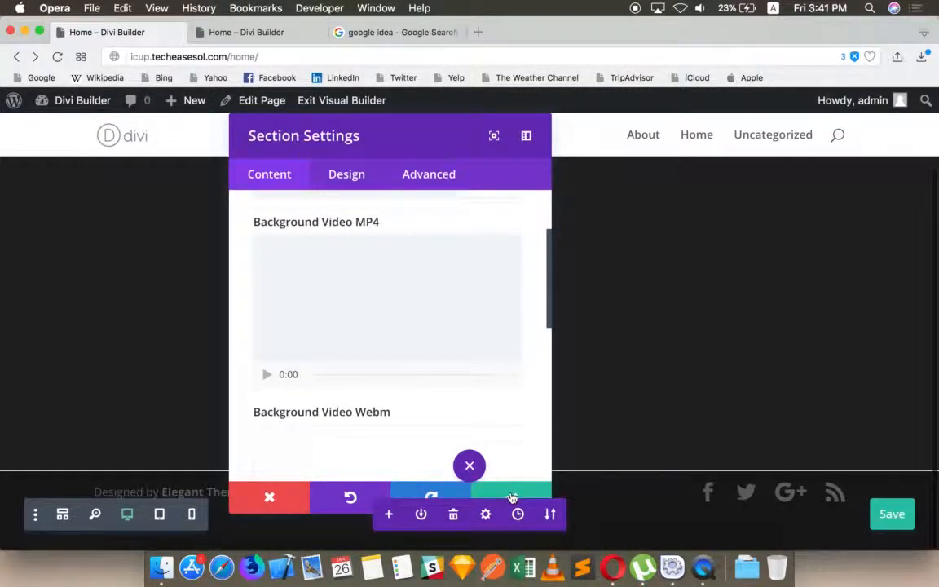
pyautogui.scroll(-3, 515, 381)
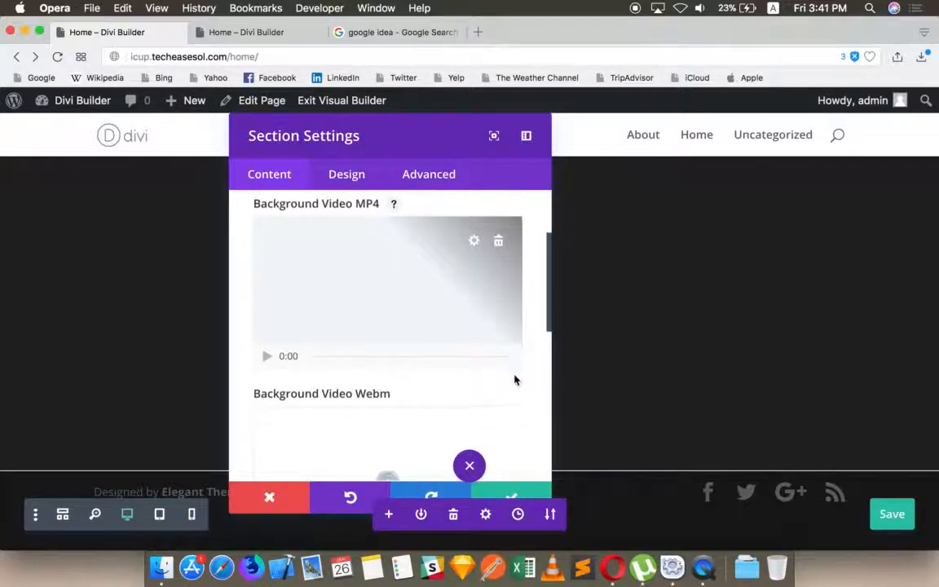
pyautogui.scroll(-6, 515, 380)
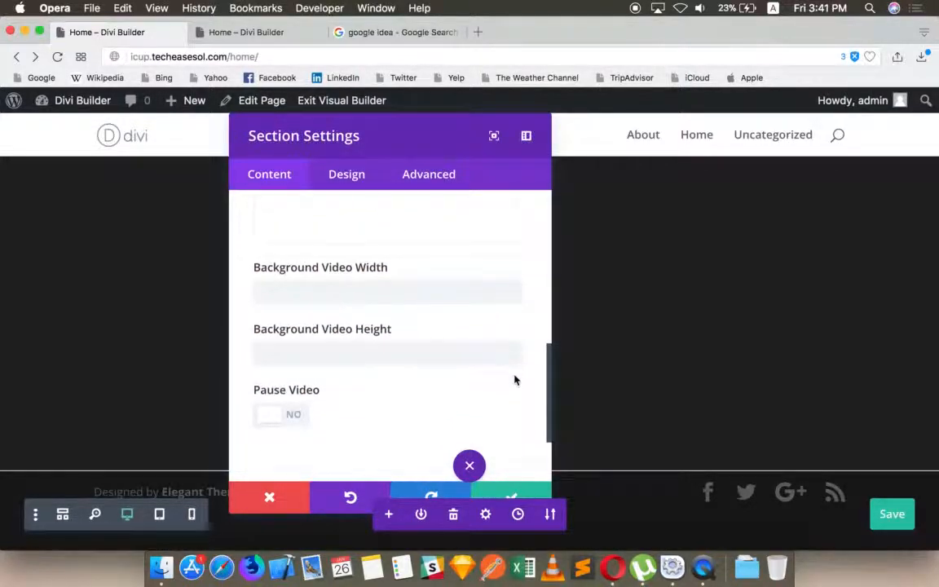
pyautogui.scroll(-4, 515, 381)
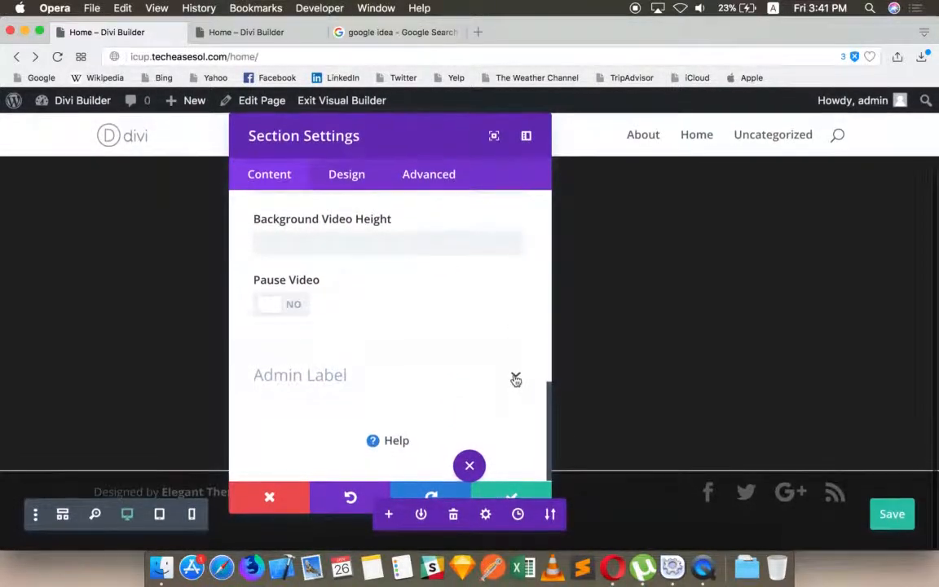
pyautogui.scroll(10, 515, 380)
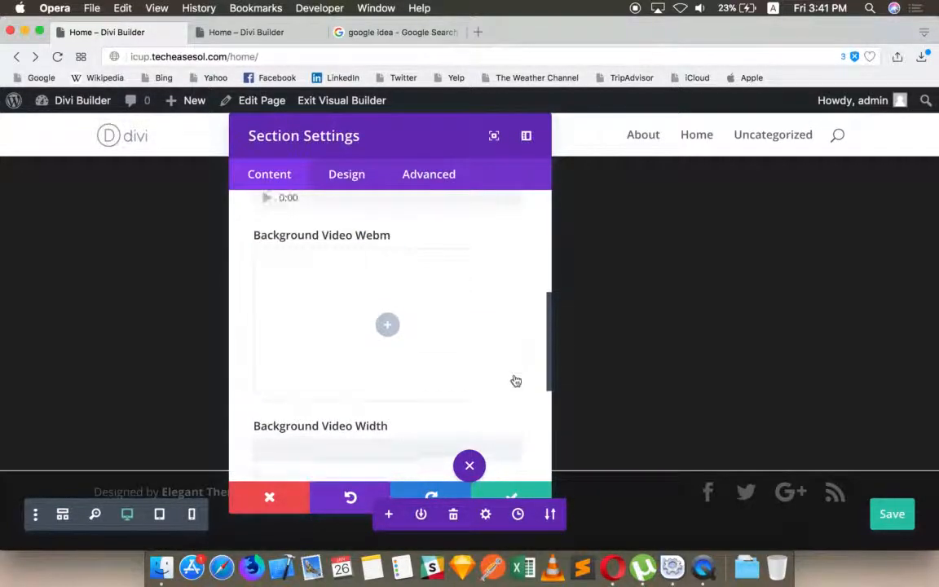
pyautogui.scroll(2, 515, 380)
pyautogui.moveTo(404, 301)
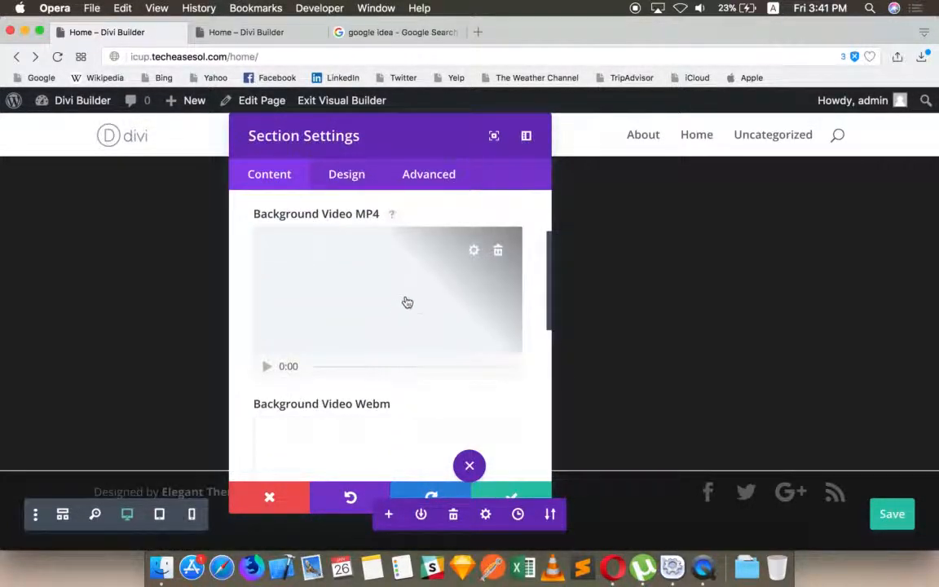
# Replace the YouTube link in Background Video MP4 with Earth_Zoom_In-1.mov from the media library
pyautogui.click(498, 253)
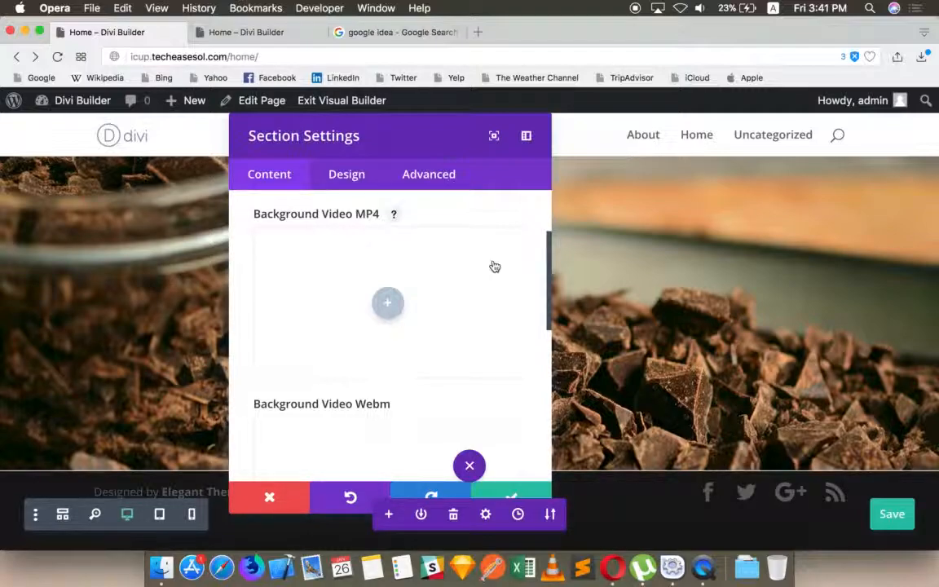
pyautogui.scroll(3, 343, 237)
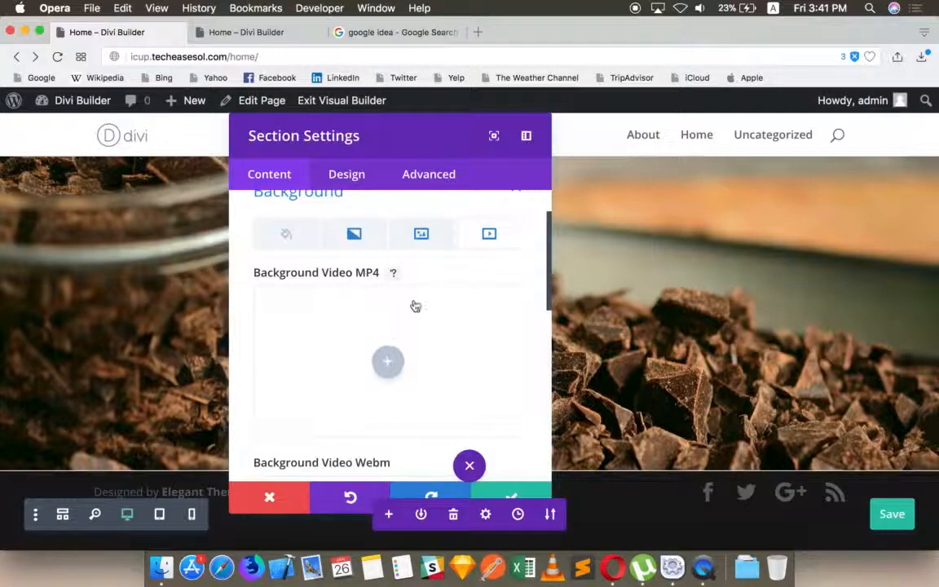
pyautogui.click(387, 361)
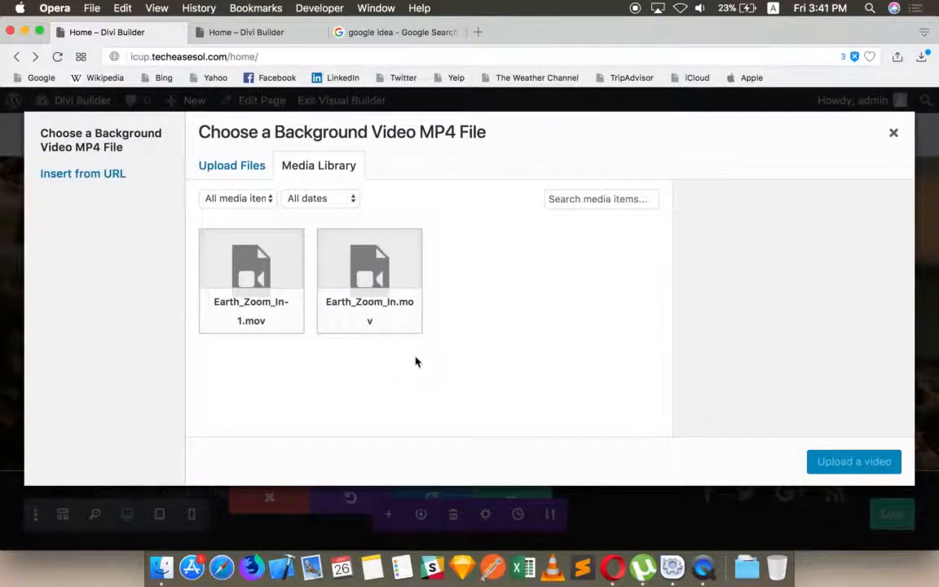
pyautogui.click(272, 283)
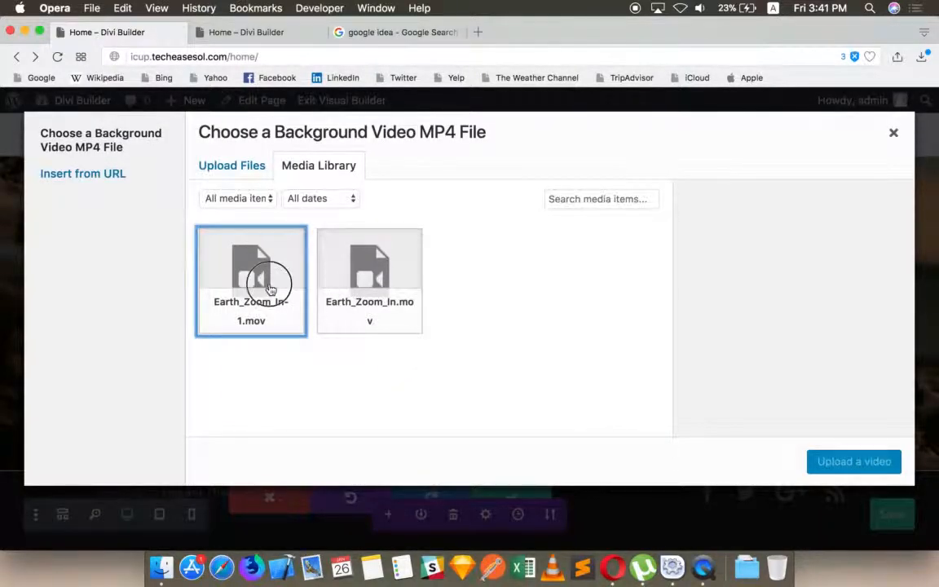
pyautogui.click(854, 461)
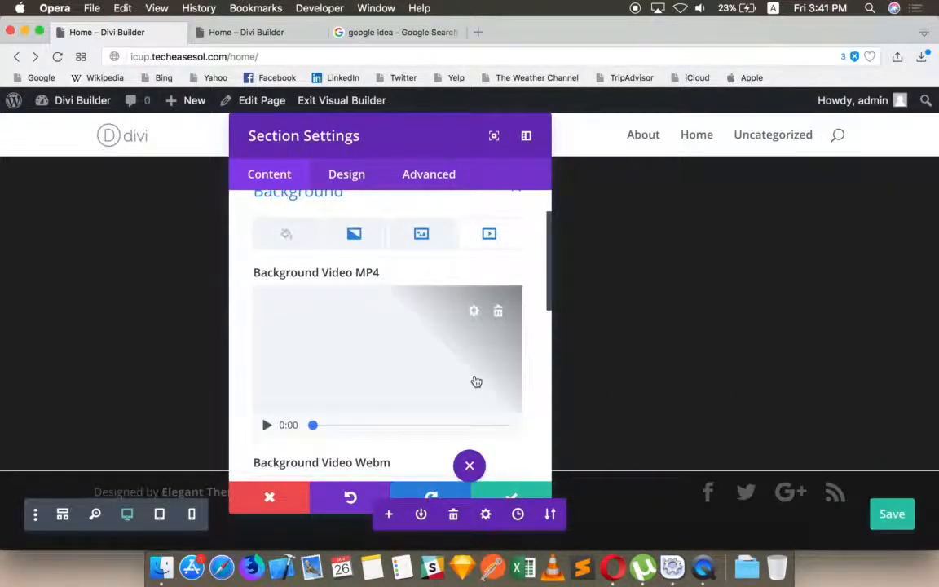
# Play the preview of the section's MP4 background video and save the section settings
pyautogui.scroll(-1, 424, 379)
pyautogui.click(266, 417)
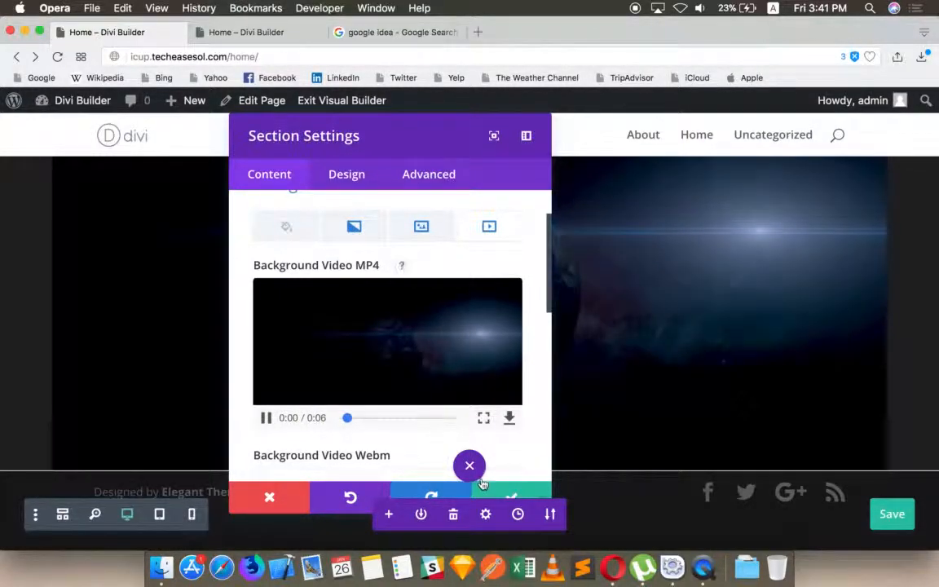
pyautogui.click(518, 497)
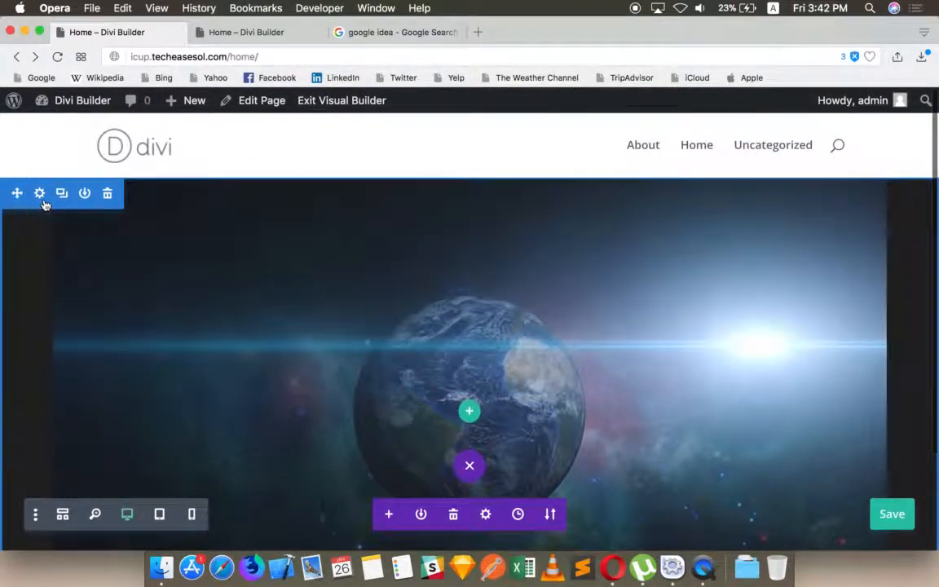
# Open the section's background video settings and remove the Earth_Zoom_In-1.mov video from Background Video MP4
pyautogui.click(39, 193)
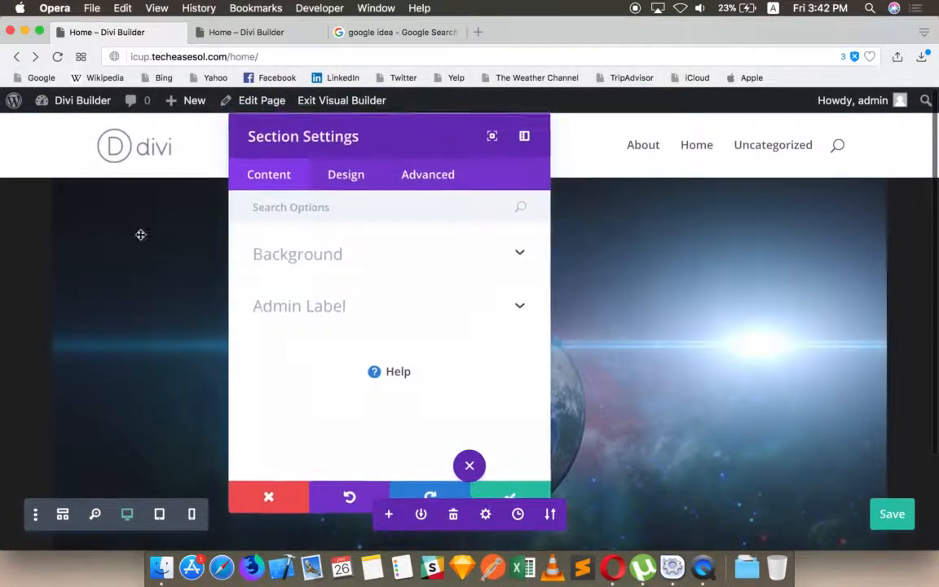
pyautogui.click(362, 183)
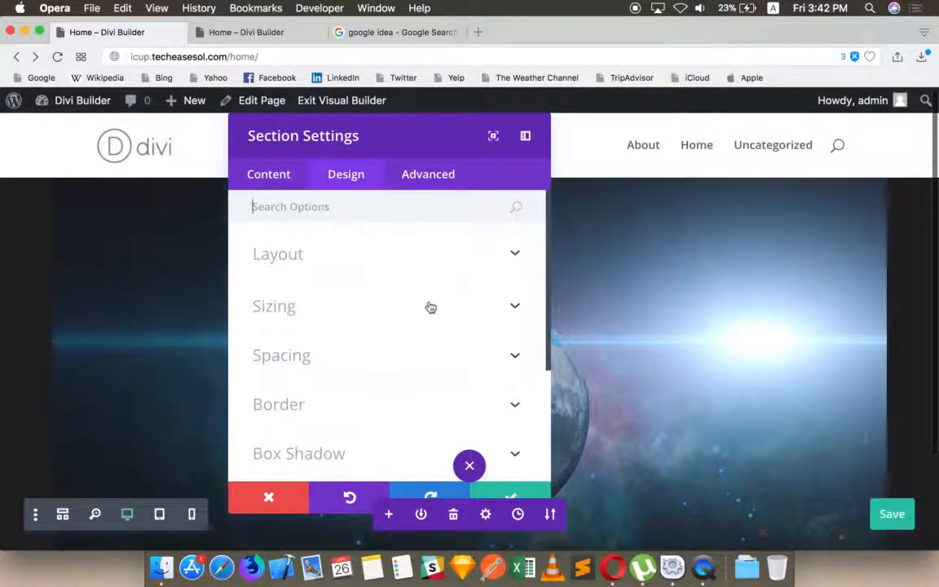
pyautogui.click(269, 174)
pyautogui.click(388, 257)
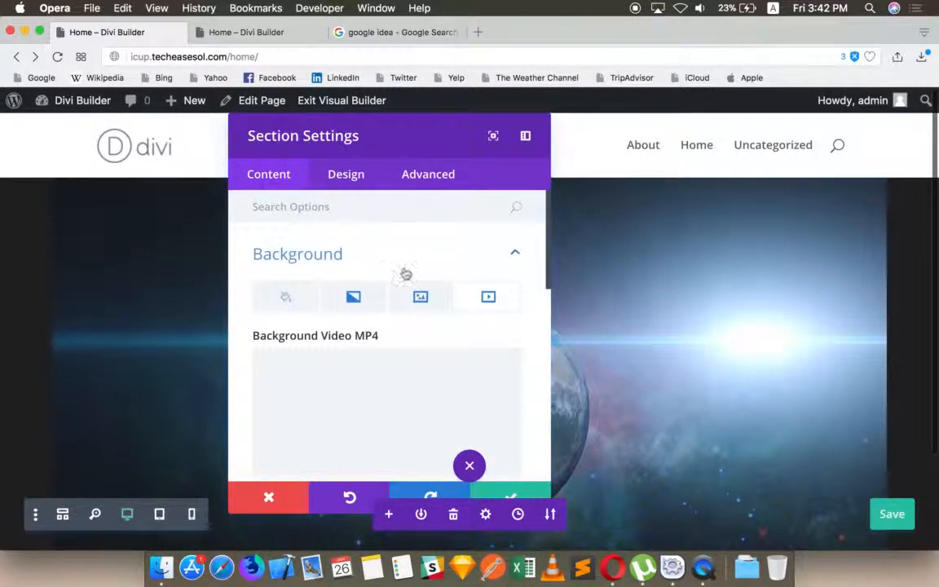
pyautogui.scroll(-4, 477, 313)
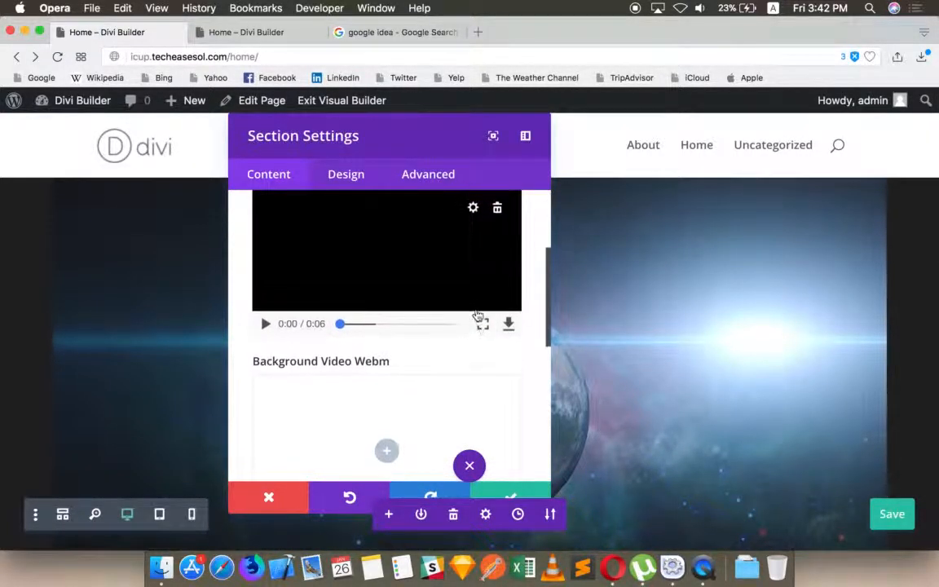
pyautogui.scroll(1, 478, 315)
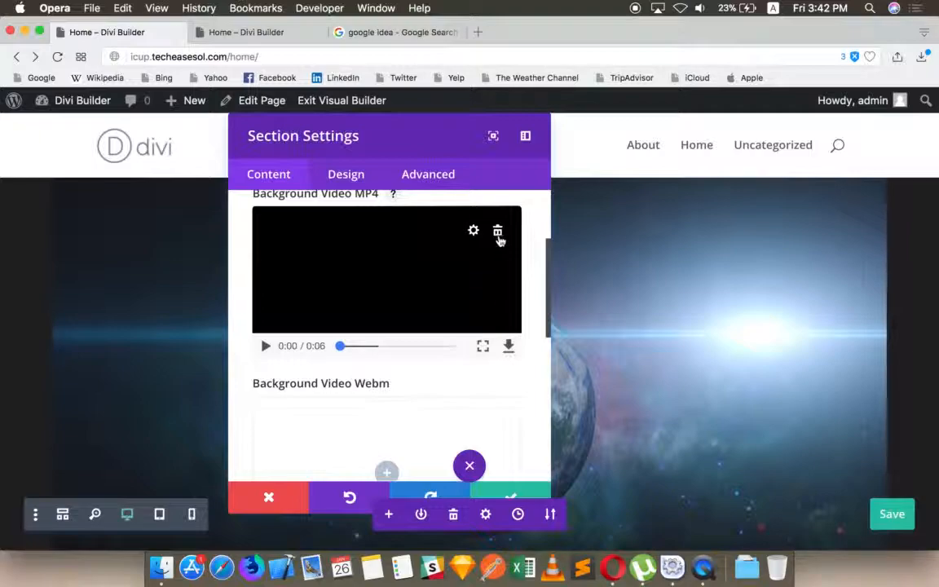
pyautogui.click(498, 231)
pyautogui.click(391, 32)
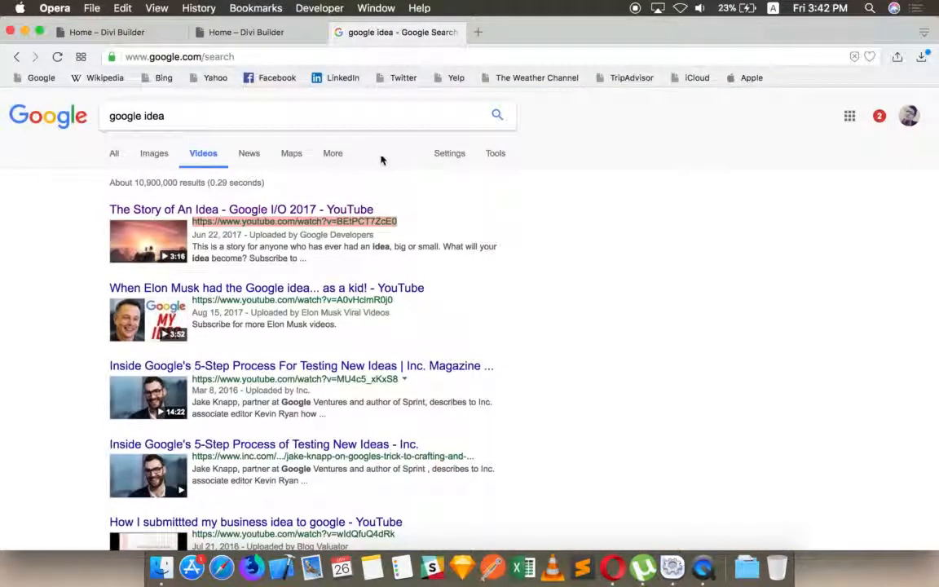
pyautogui.click(126, 32)
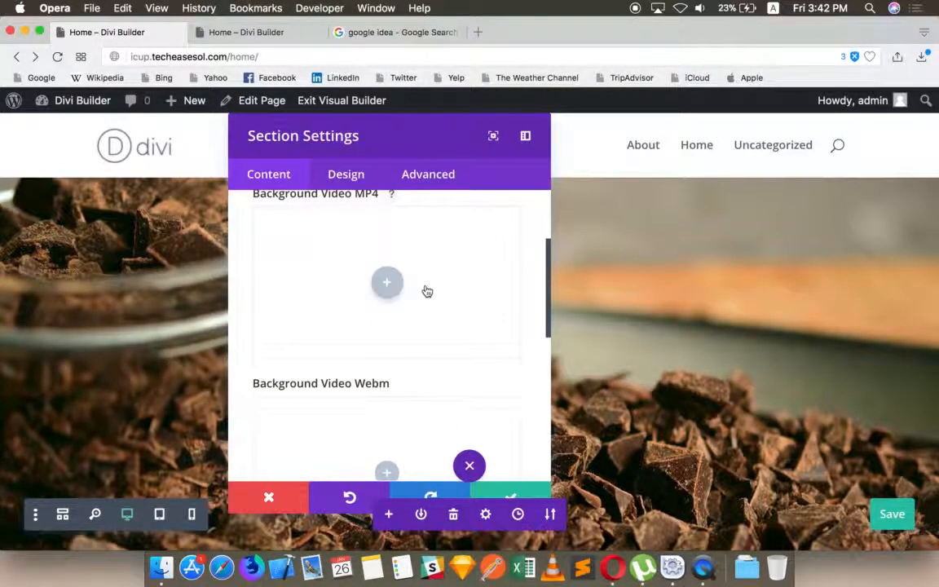
pyautogui.scroll(1, 427, 291)
pyautogui.click(391, 349)
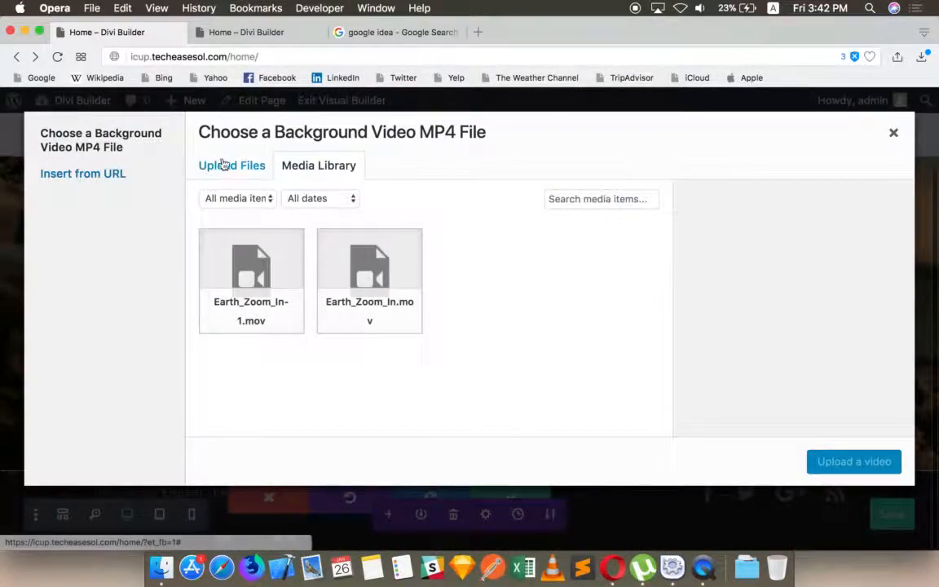
pyautogui.click(98, 169)
pyautogui.click(440, 188)
pyautogui.write('https://www.youtube.com/watch?v=BEtPCT7ZcE0')
pyautogui.press('super+a')
pyautogui.write('https://www.youtube.com/watch?v=BEtPCT7ZcE0')
pyautogui.click(823, 458)
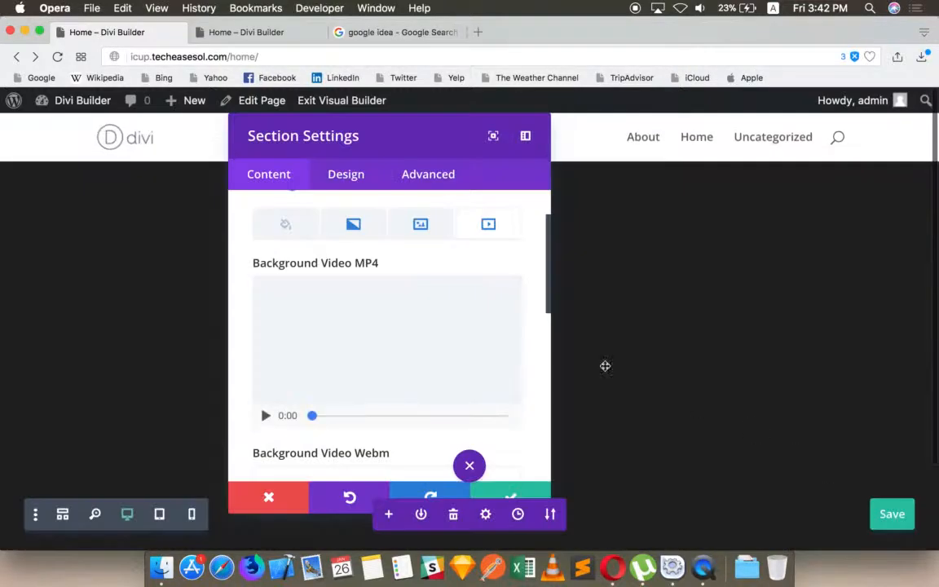
# Try to play the YouTube link's preview in Background Video MP4 and review the remaining background video options
pyautogui.click(265, 414)
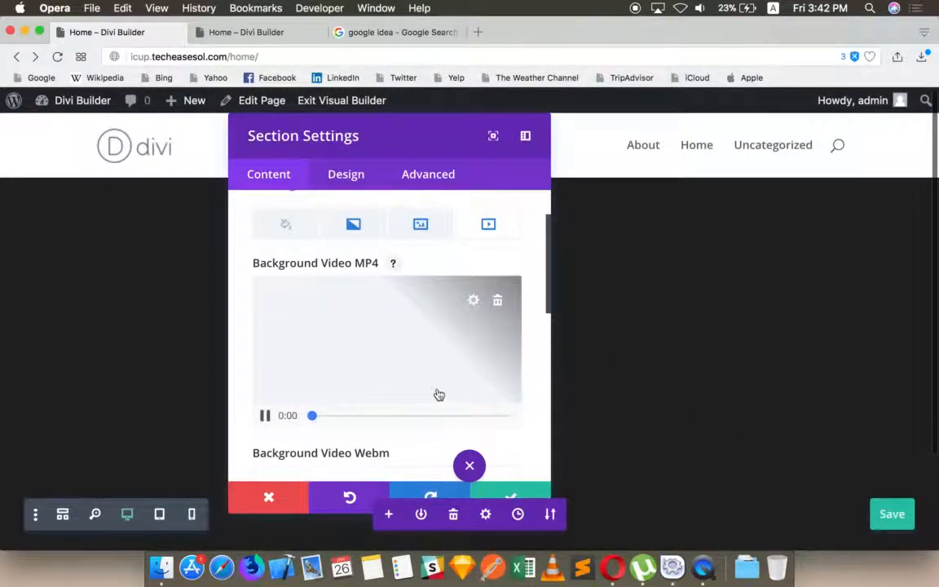
pyautogui.scroll(-2, 438, 395)
pyautogui.click(264, 372)
pyautogui.click(264, 372)
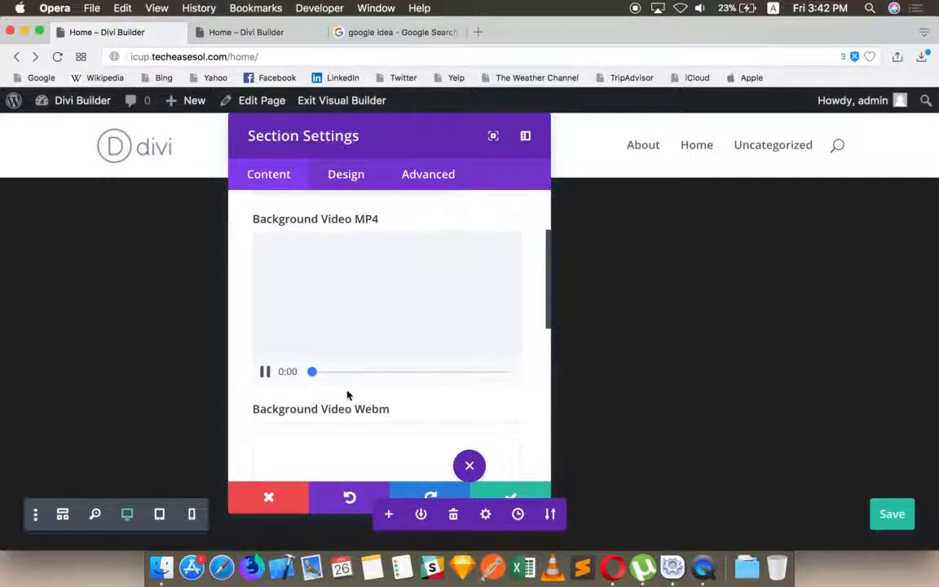
pyautogui.scroll(-4, 363, 405)
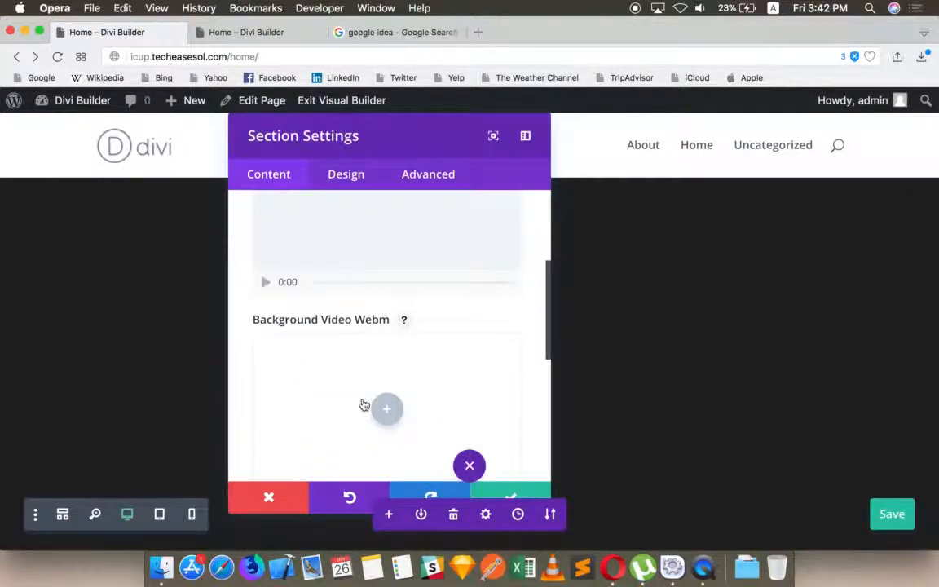
pyautogui.scroll(-6, 363, 402)
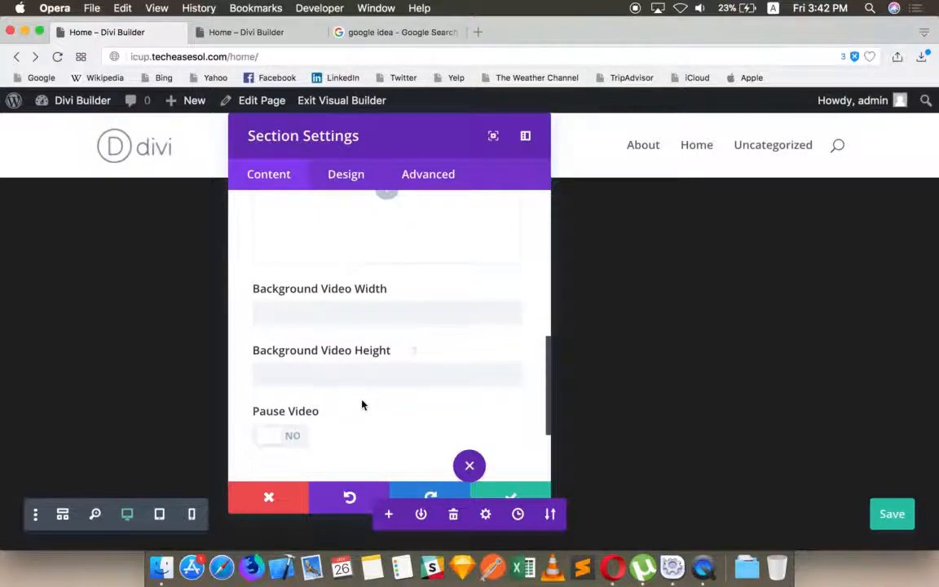
pyautogui.scroll(-2, 362, 358)
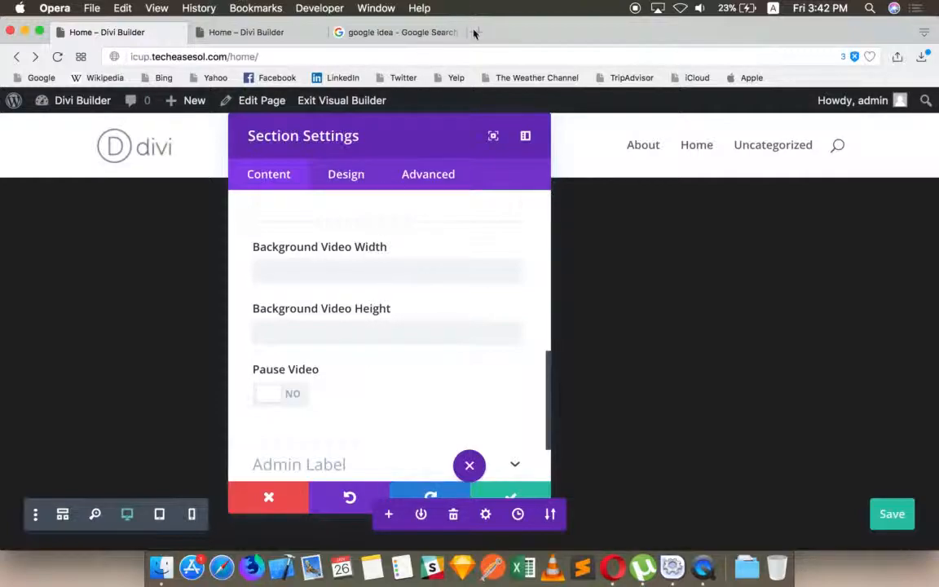
# Search Google for "sample mp4 videos" and open the "Download Sample Videos / Dummy Videos For Demo Use" result
pyautogui.click(433, 33)
pyautogui.click(398, 54)
pyautogui.write('s')
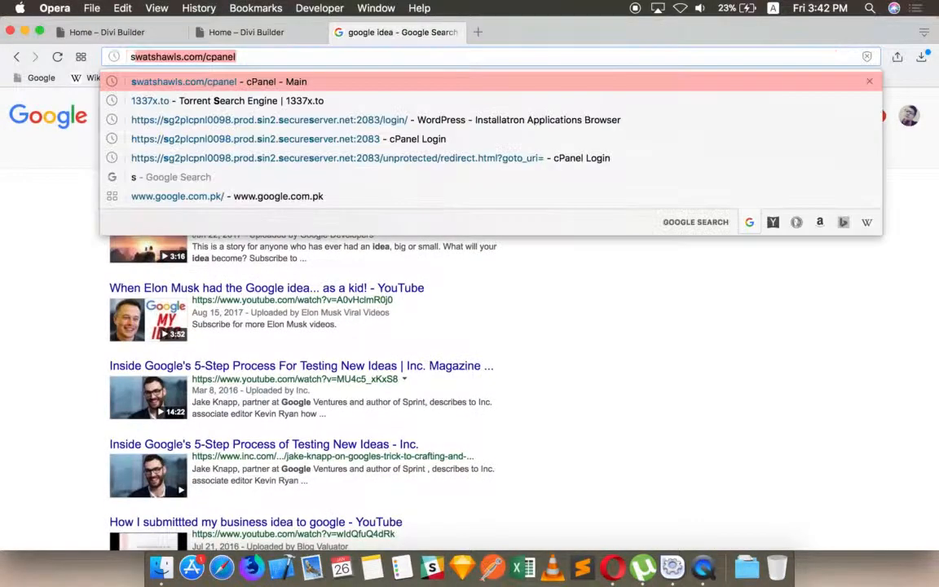
pyautogui.write('ample mp4 videos')
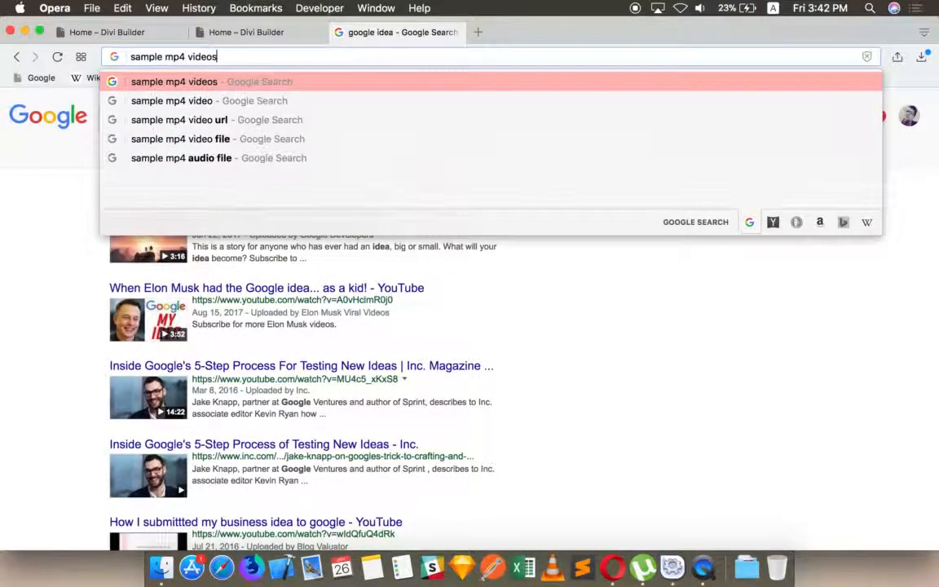
pyautogui.press('Return')
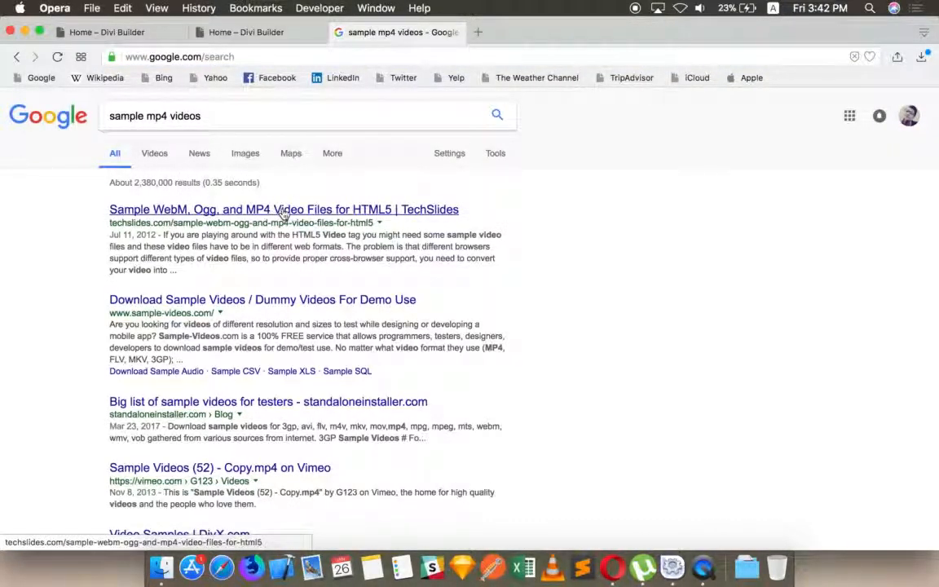
pyautogui.scroll(-3, 326, 318)
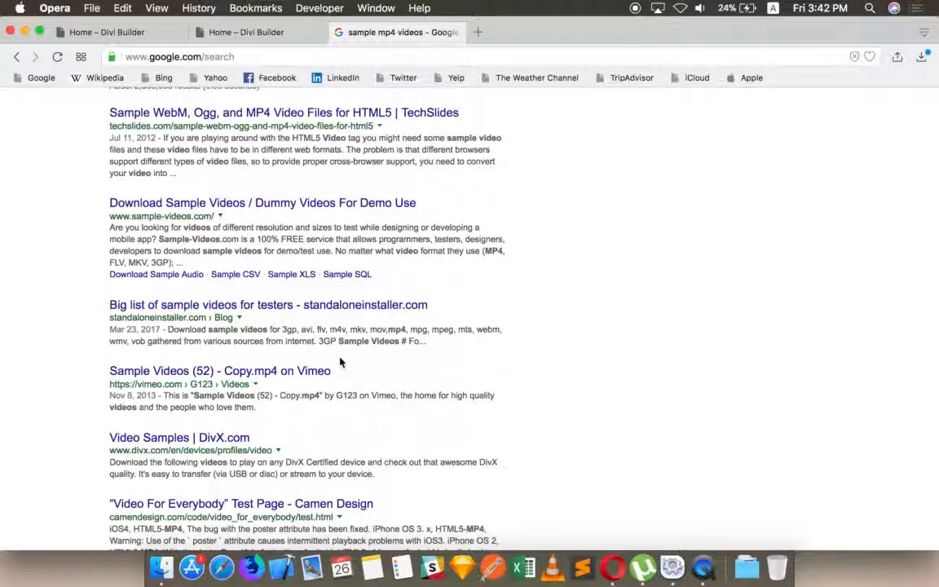
pyautogui.scroll(1, 329, 298)
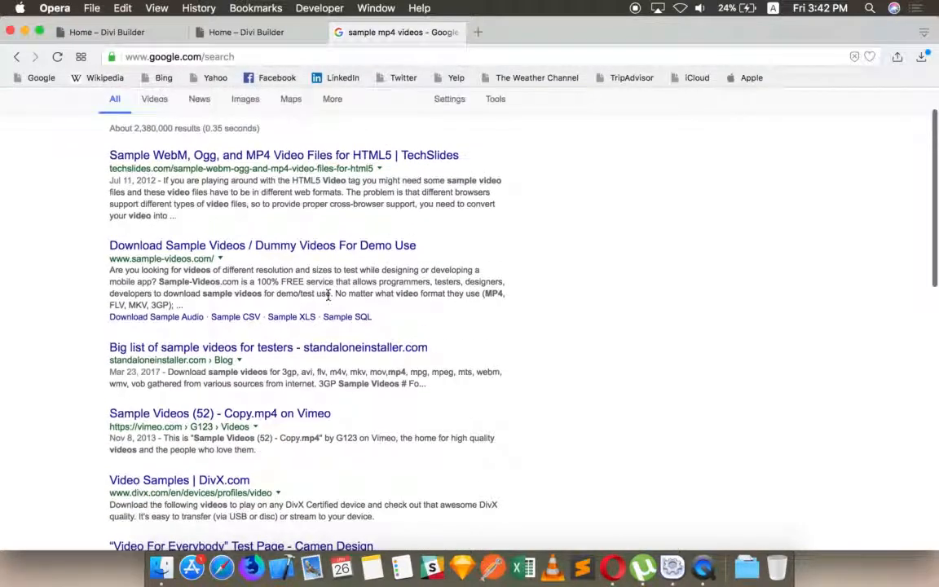
pyautogui.click(312, 247)
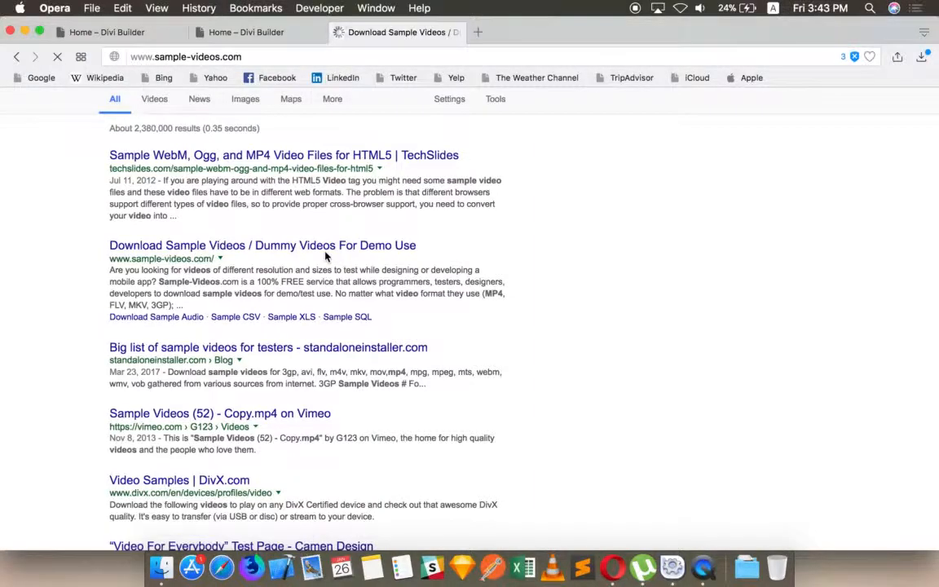
# Download the 1 MB 1280x720 mp4 sample video from sample-videos.com
pyautogui.scroll(-2, 325, 251)
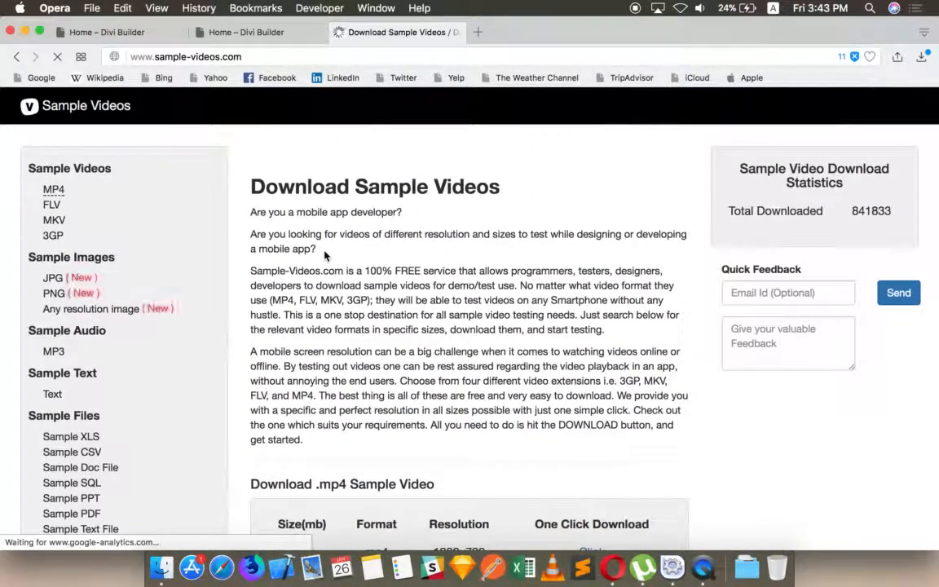
pyautogui.scroll(-5, 325, 254)
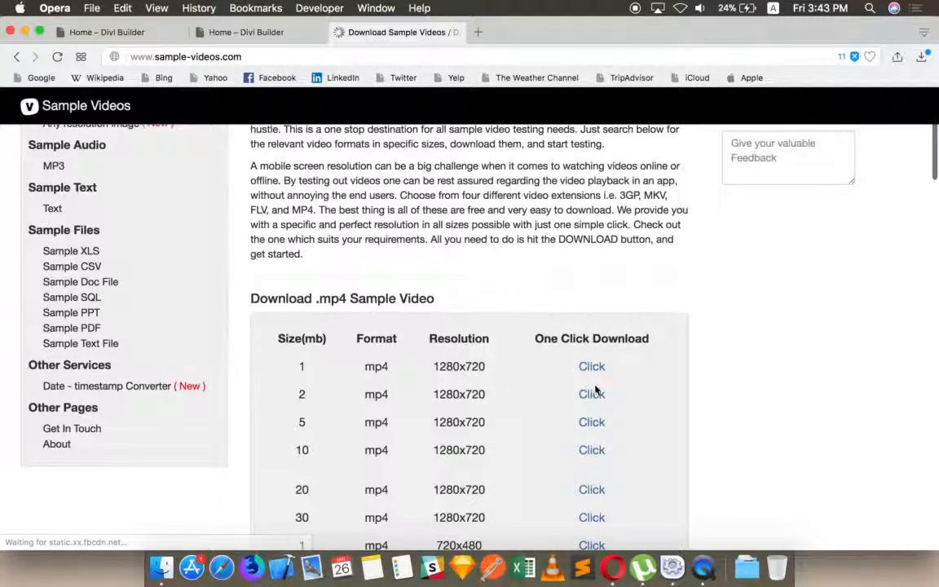
pyautogui.scroll(-2, 560, 373)
pyautogui.scroll(-2, 558, 373)
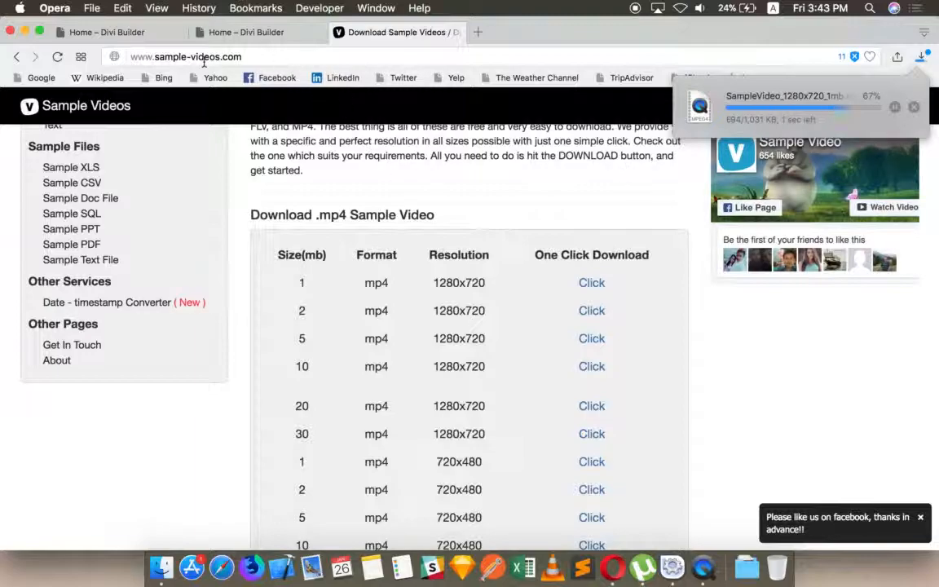
# Replace the YouTube link in the section's Background Video MP4 with SampleVideo_1280x720_1mb.mp4, uploaded from the Downloads folder
pyautogui.click(115, 32)
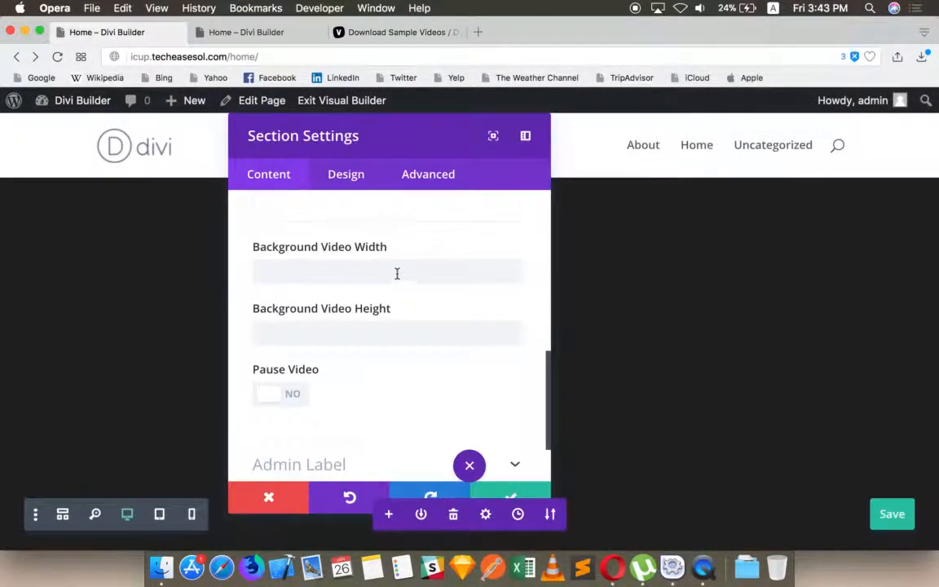
pyautogui.scroll(10, 397, 249)
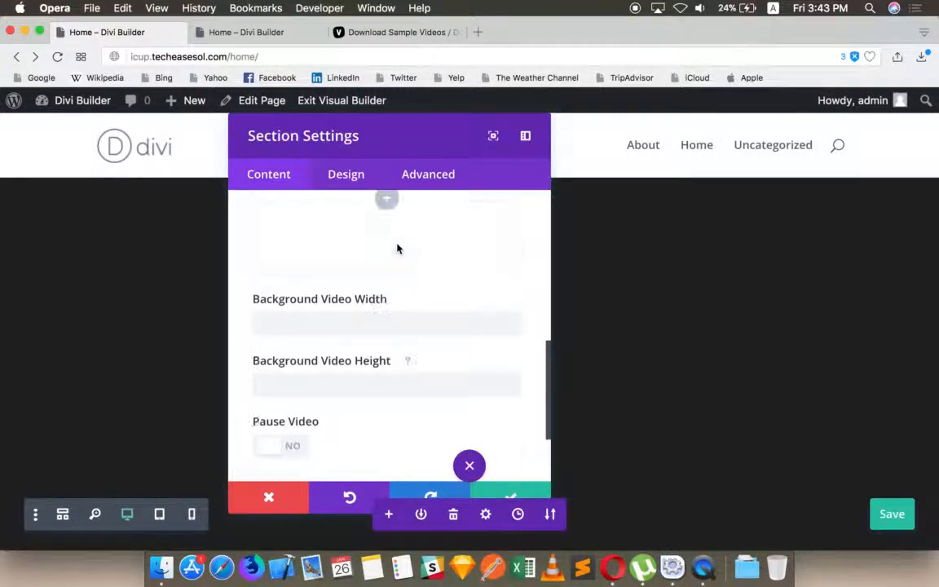
pyautogui.scroll(2, 412, 295)
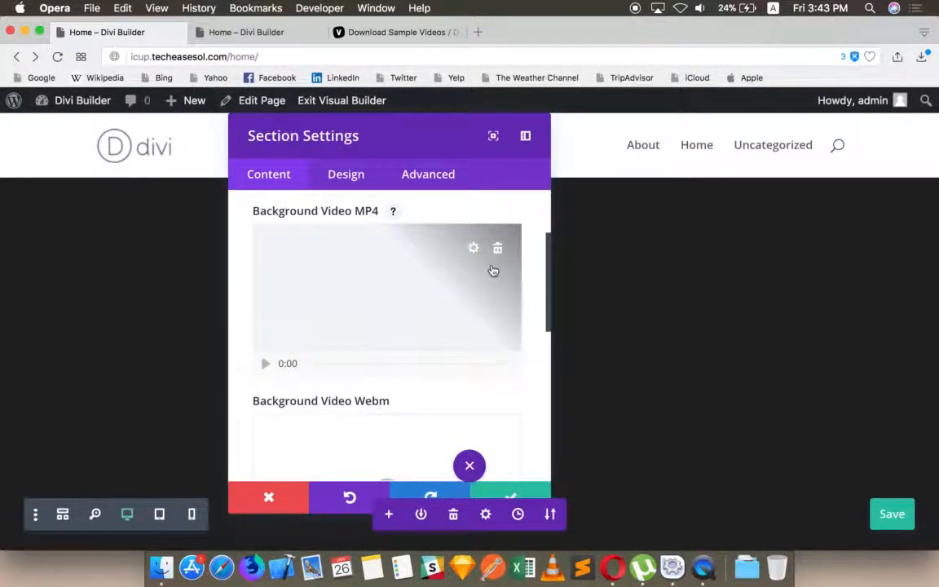
pyautogui.click(498, 249)
pyautogui.click(382, 293)
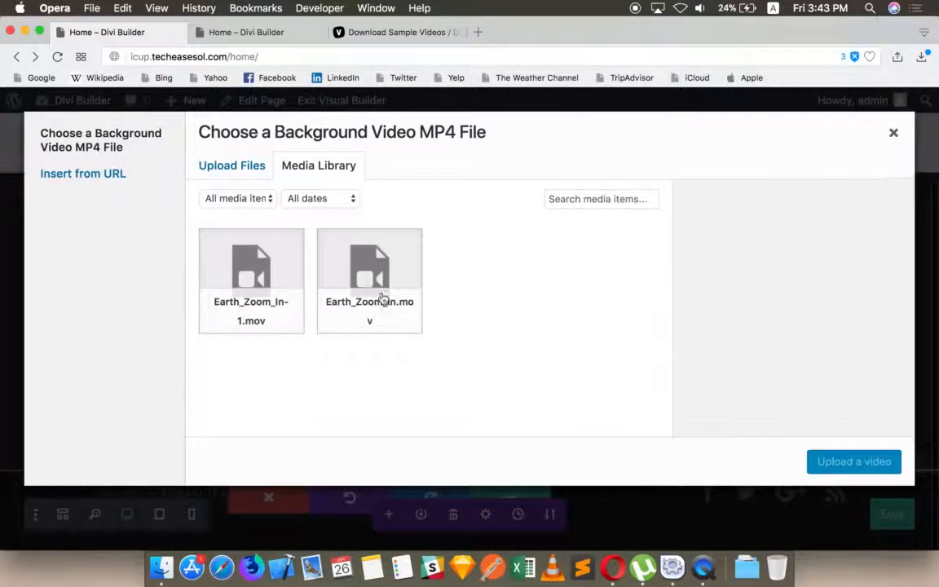
pyautogui.click(247, 166)
pyautogui.click(530, 356)
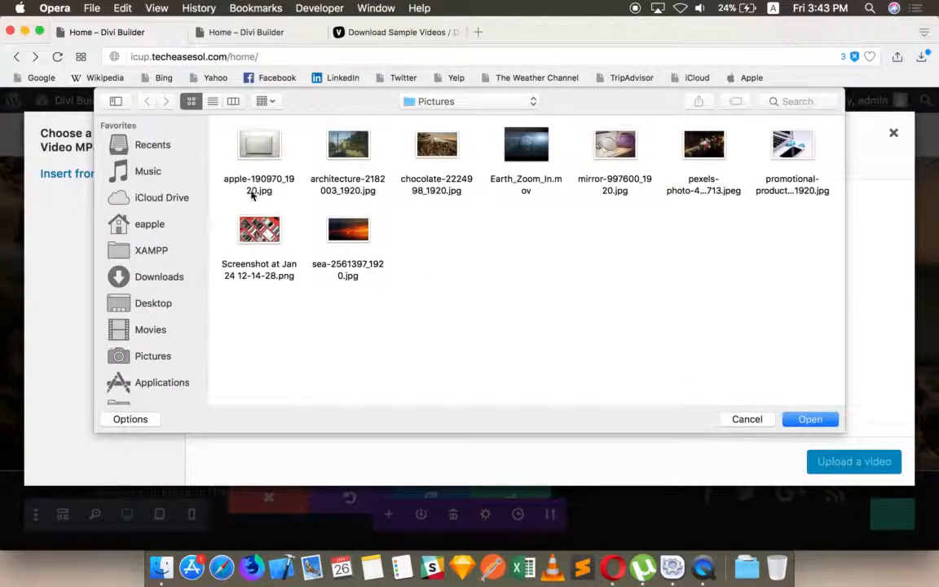
pyautogui.click(174, 275)
pyautogui.click(431, 236)
pyautogui.doubleClick(431, 242)
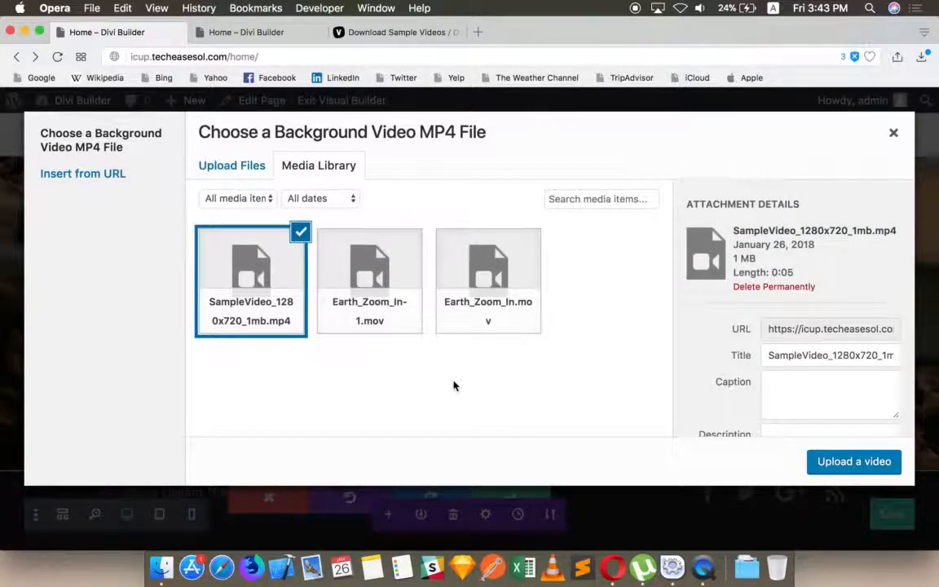
pyautogui.click(848, 470)
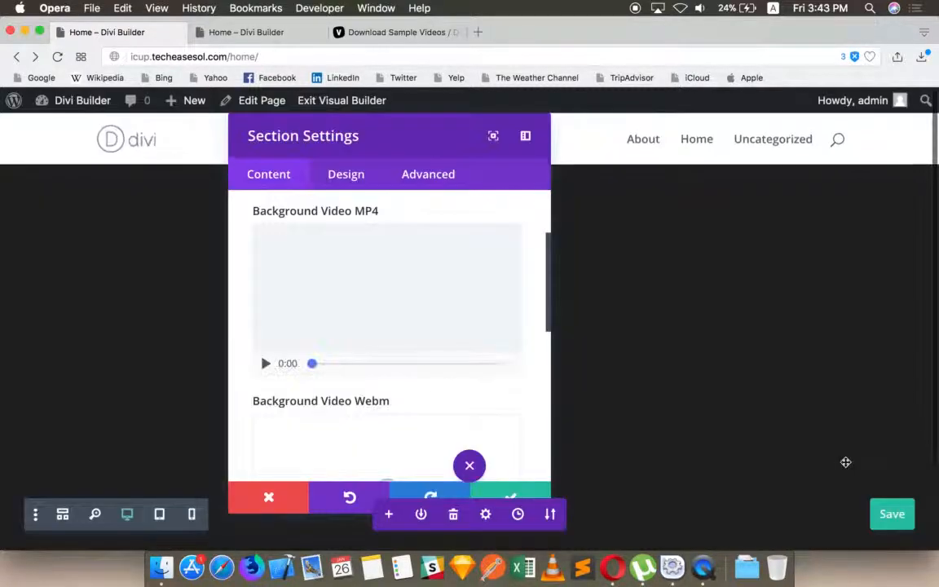
# Play the sample video's preview, then save the section settings and view the section with its video background
pyautogui.click(266, 364)
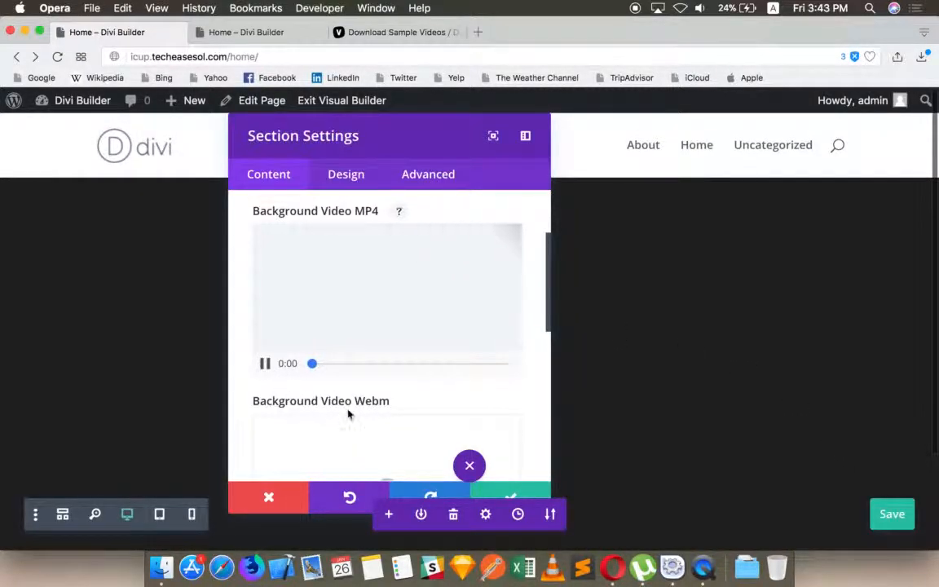
pyautogui.scroll(-6, 491, 379)
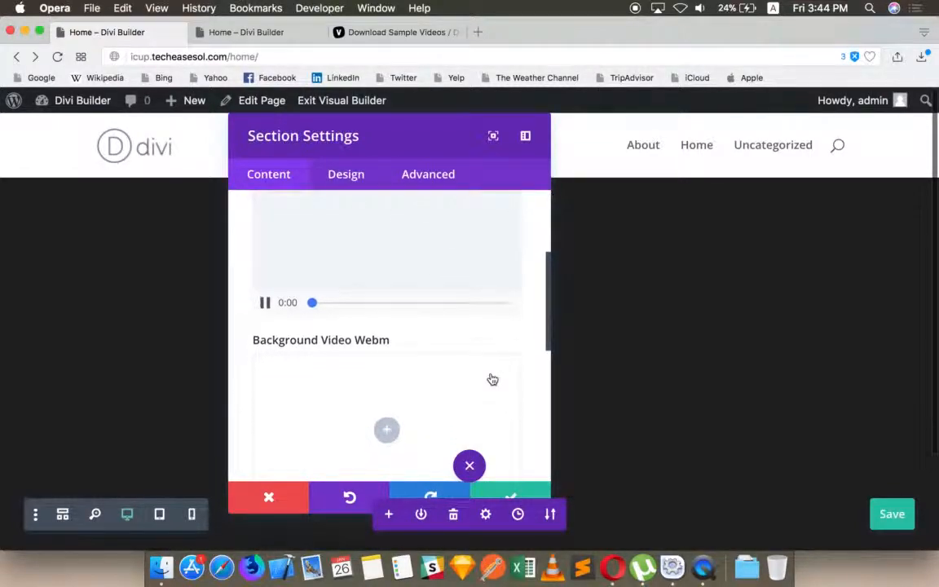
pyautogui.scroll(3, 451, 394)
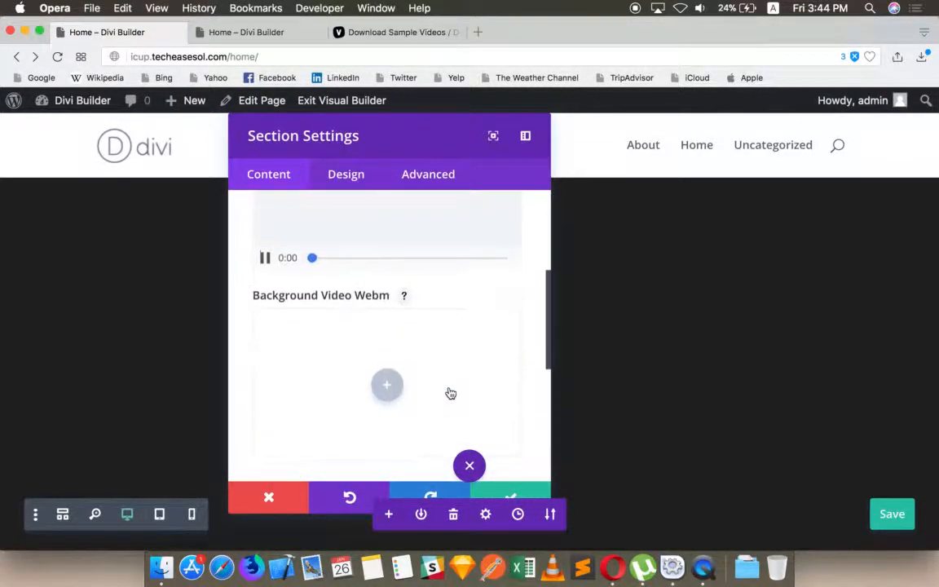
pyautogui.click(520, 488)
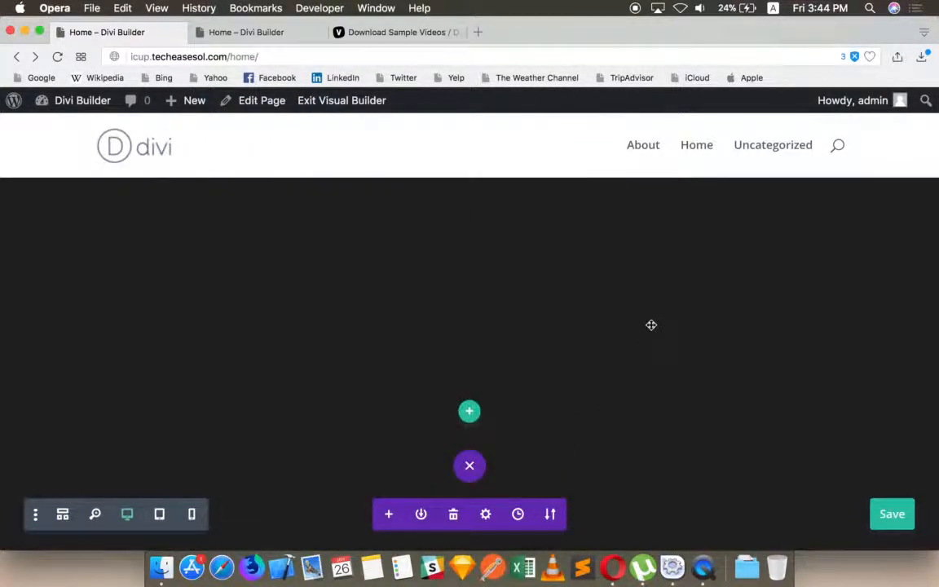
pyautogui.scroll(-3, 652, 324)
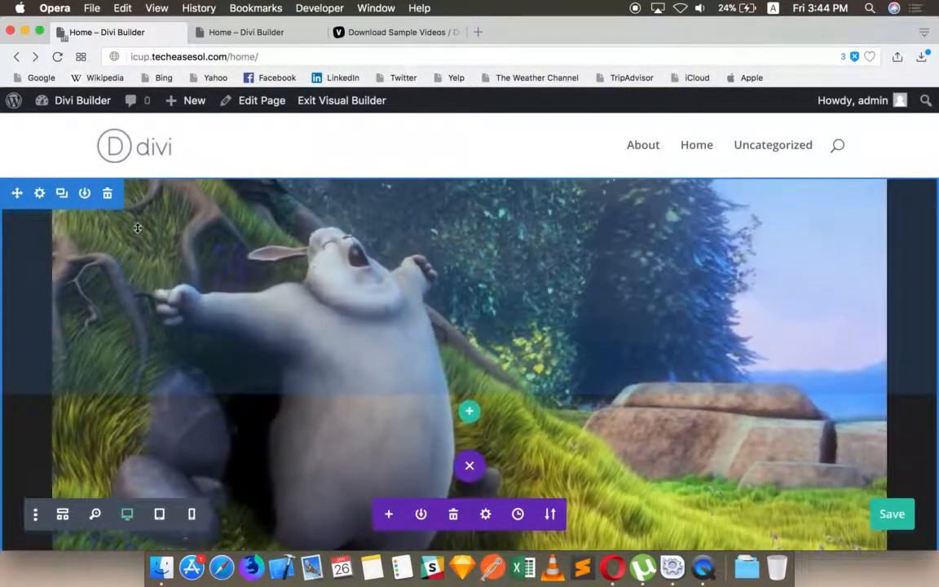
# Set the Background Video Width to 100% in the video section's background settings
pyautogui.click(39, 193)
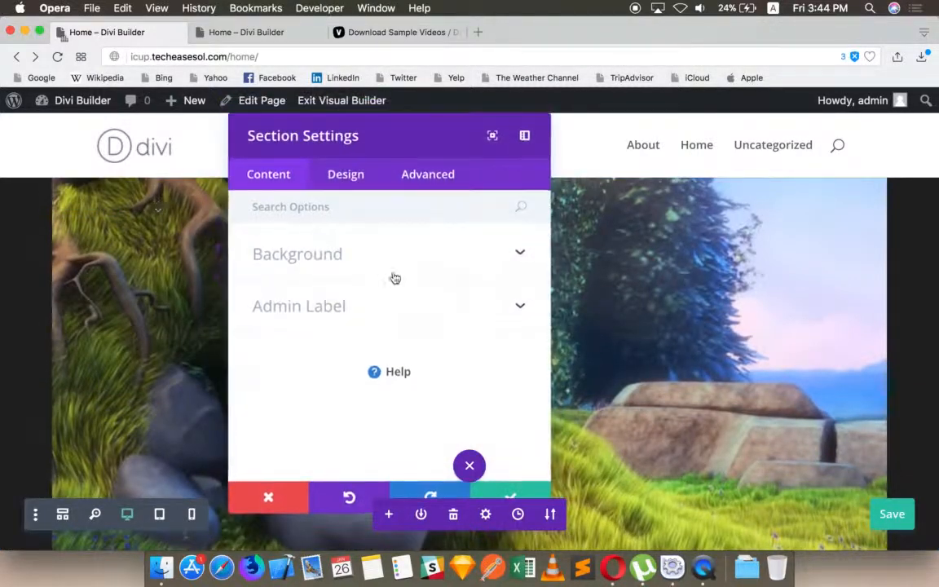
pyautogui.moveTo(418, 129); pyautogui.dragTo(665, 115)
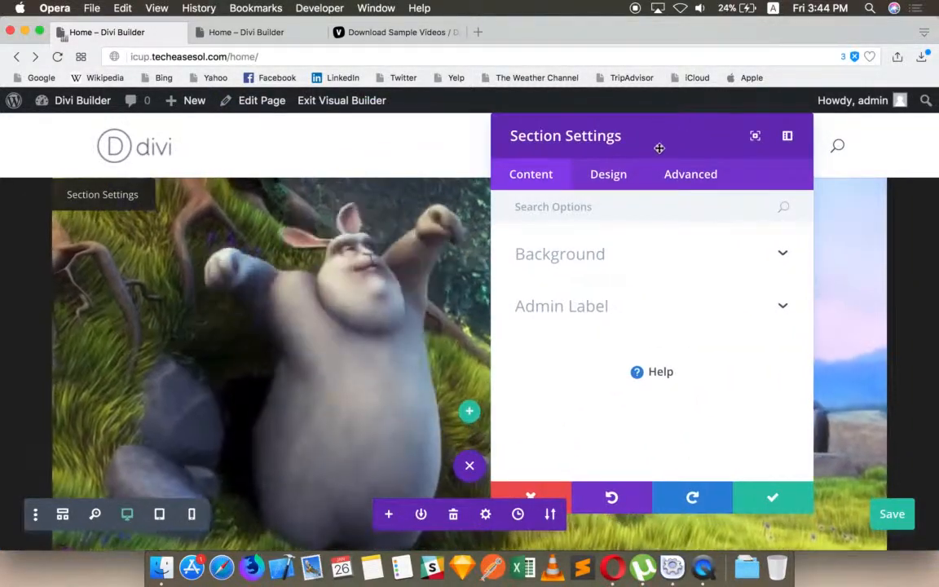
pyautogui.click(610, 251)
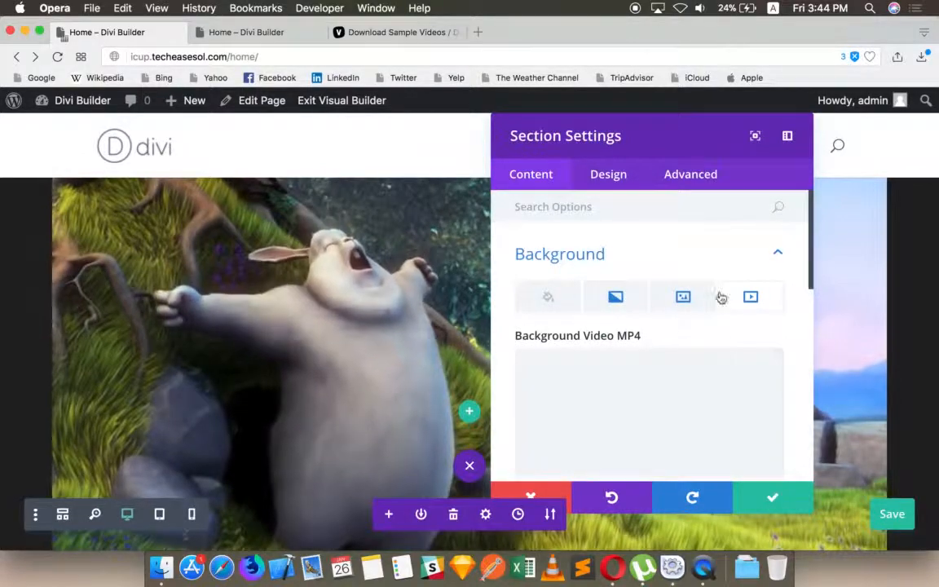
pyautogui.scroll(-3, 748, 323)
pyautogui.scroll(-6, 745, 325)
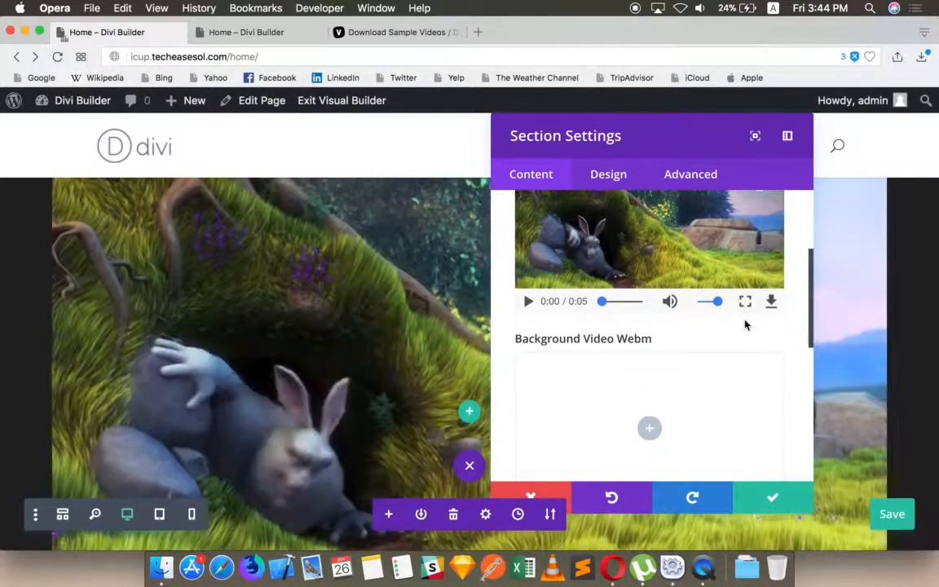
pyautogui.click(593, 384)
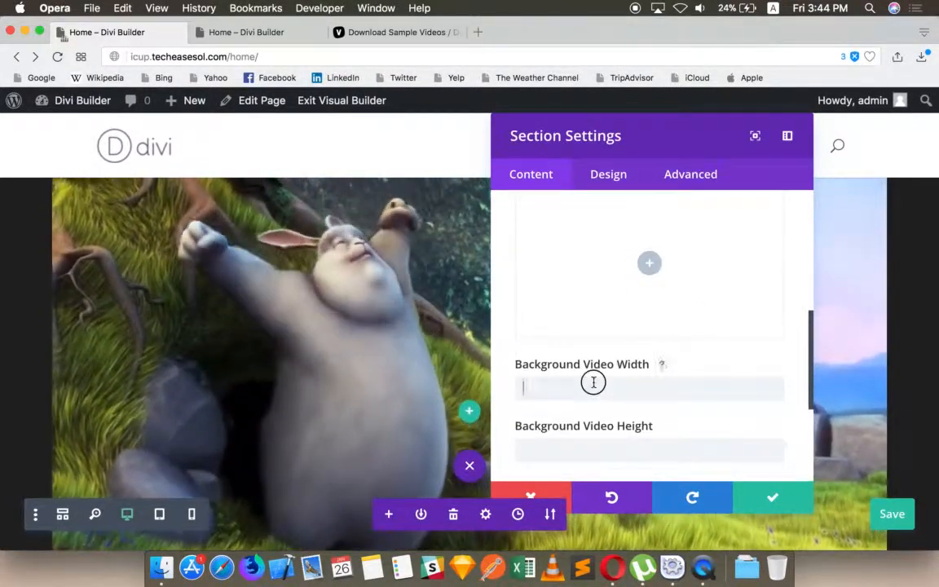
pyautogui.write('100%')
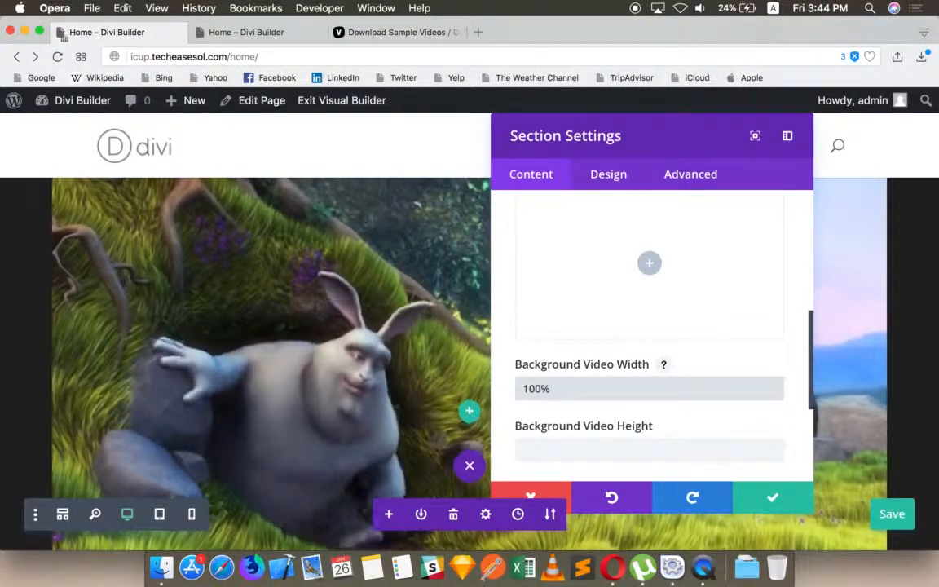
pyautogui.press('Tab')
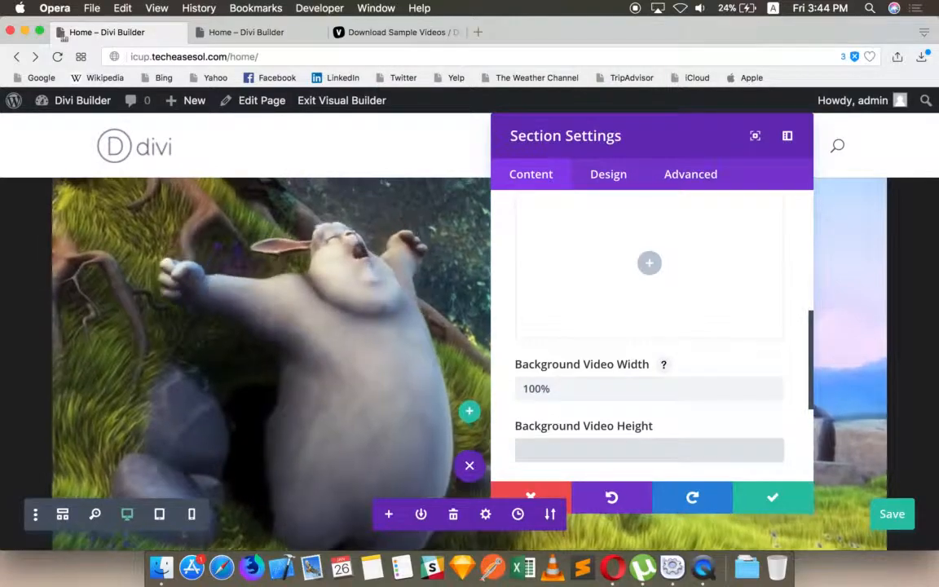
# Switch the section's Pause Video option on and back off, and save the section settings
pyautogui.scroll(-3, 564, 356)
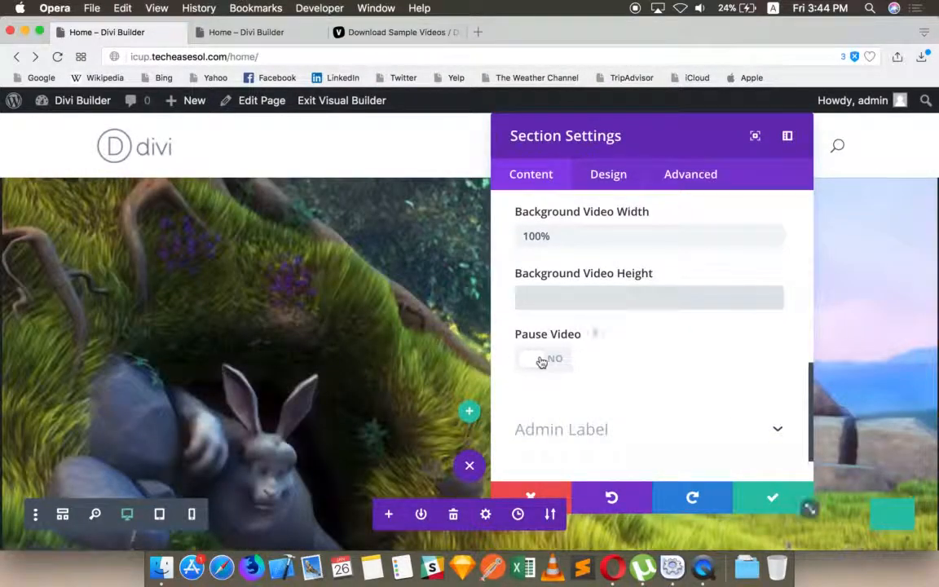
pyautogui.click(551, 359)
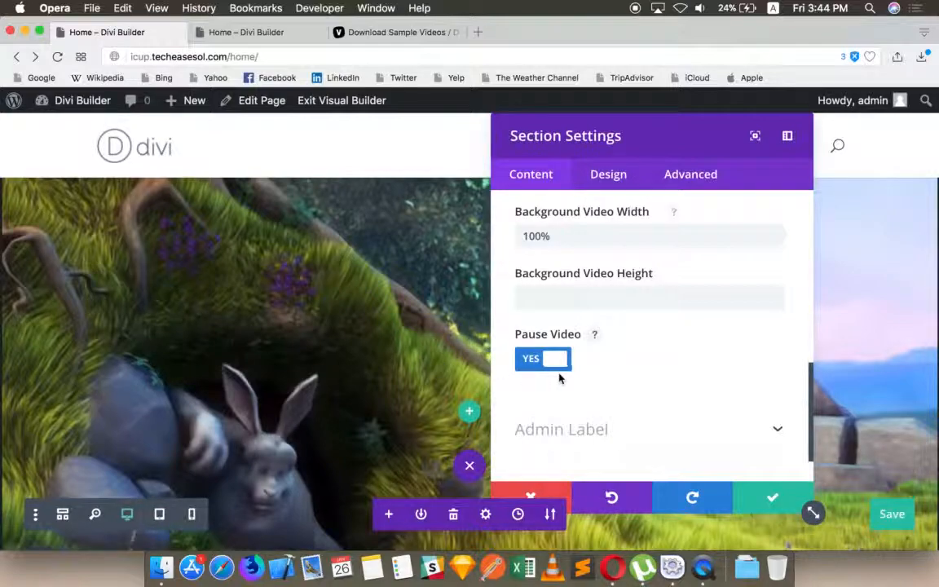
pyautogui.click(534, 369)
pyautogui.scroll(-2, 705, 383)
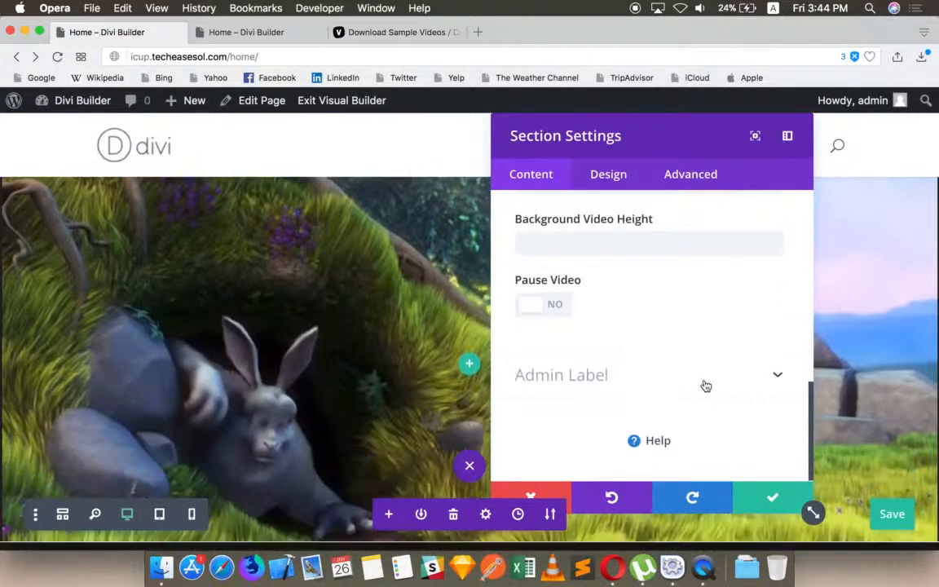
pyautogui.scroll(2, 706, 386)
pyautogui.click(770, 496)
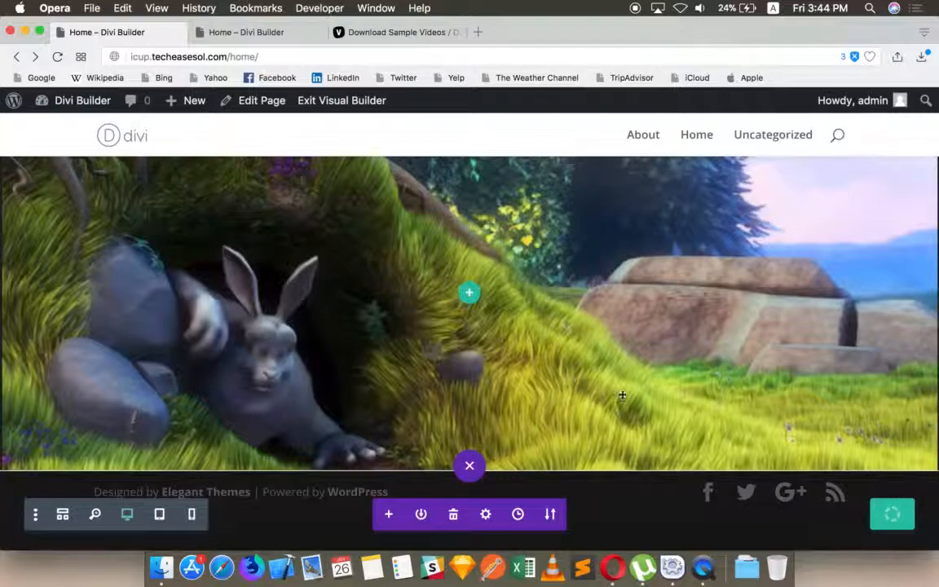
# Insert a fullwidth section below the video section and add a Fullwidth Slider module to it
pyautogui.click(469, 477)
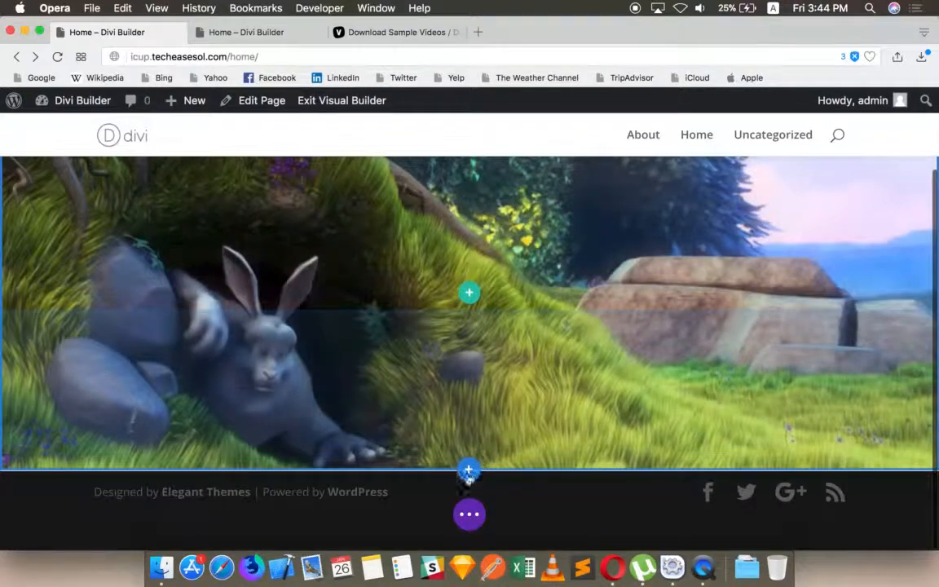
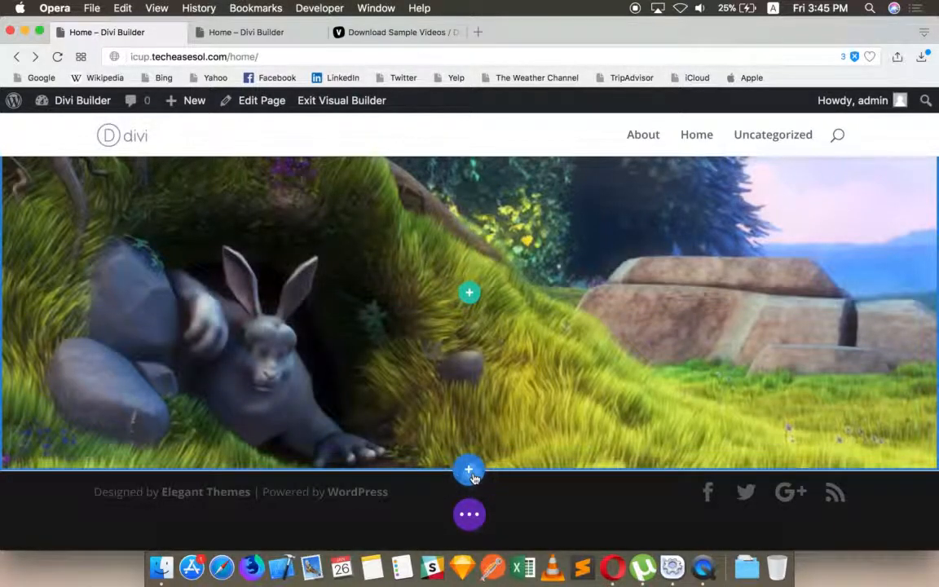
pyautogui.click(470, 466)
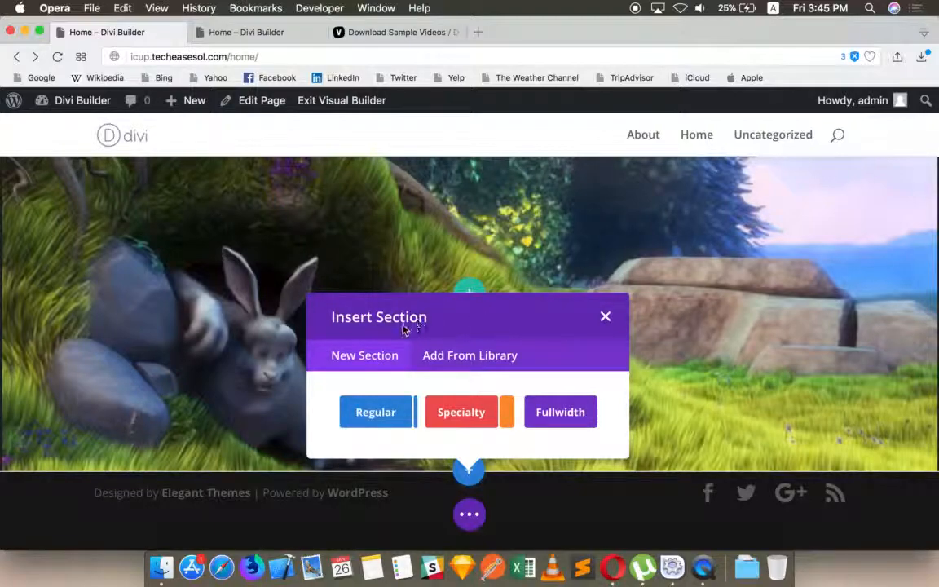
pyautogui.click(562, 422)
pyautogui.scroll(-3, 522, 314)
pyautogui.scroll(-2, 522, 316)
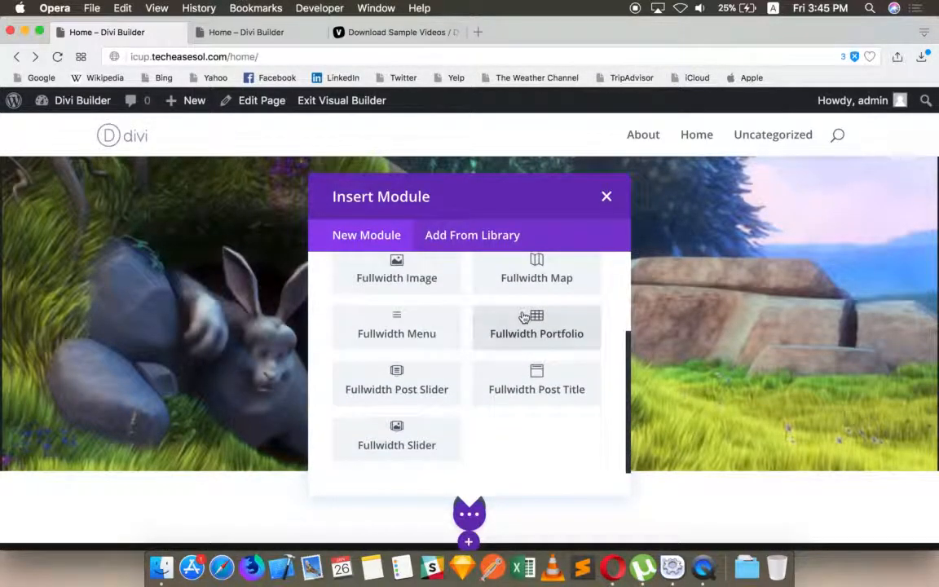
pyautogui.click(425, 438)
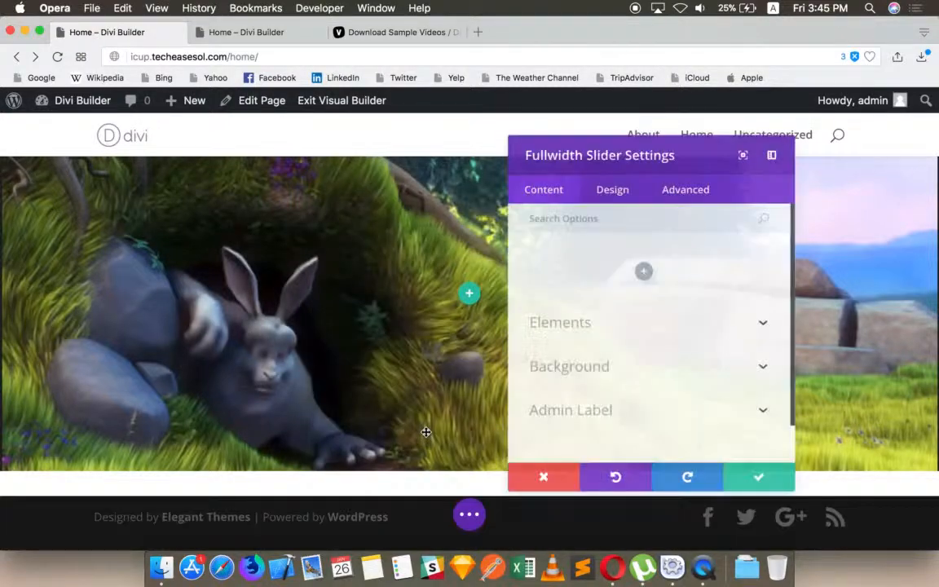
pyautogui.moveTo(558, 131); pyautogui.dragTo(127, 131)
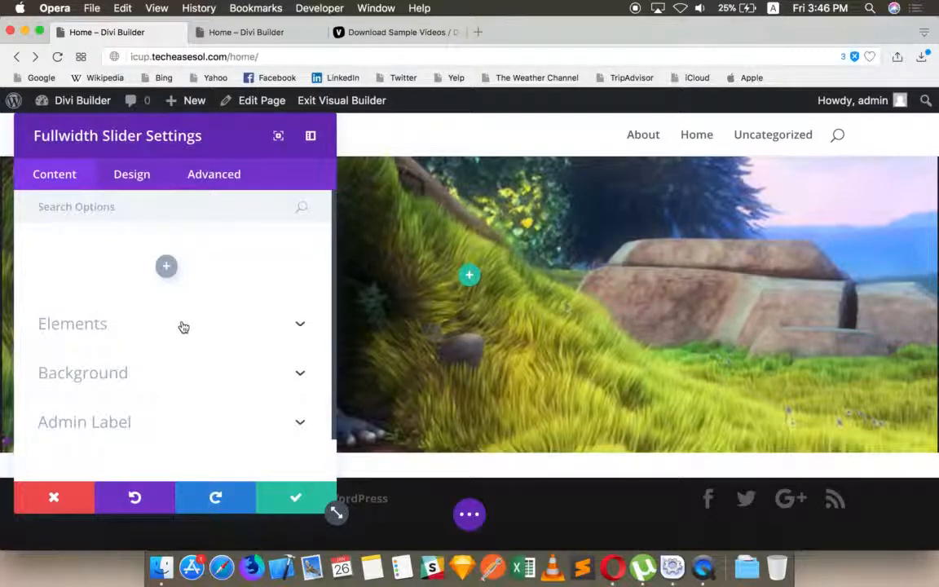
# Examine the Elements options in the Fullwidth Slider's content settings
pyautogui.scroll(-1, 184, 327)
pyautogui.scroll(1, 183, 327)
pyautogui.click(115, 332)
pyautogui.scroll(-3, 137, 329)
pyautogui.scroll(2, 139, 330)
pyautogui.click(135, 281)
pyautogui.scroll(2, 202, 261)
# Add a new slide to the Fullwidth Slider and look over its content setting groups
pyautogui.click(167, 267)
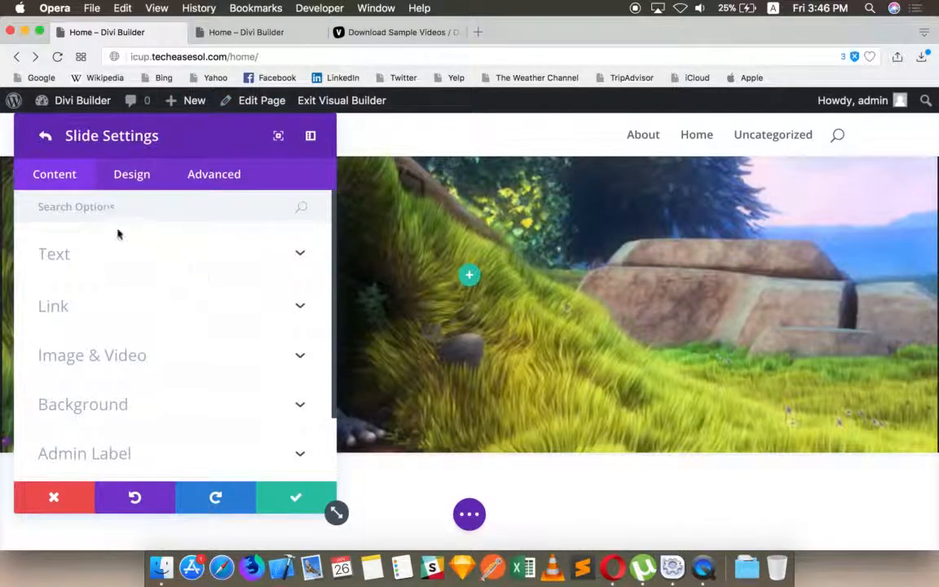
pyautogui.scroll(-1, 125, 235)
pyautogui.scroll(-3, 125, 235)
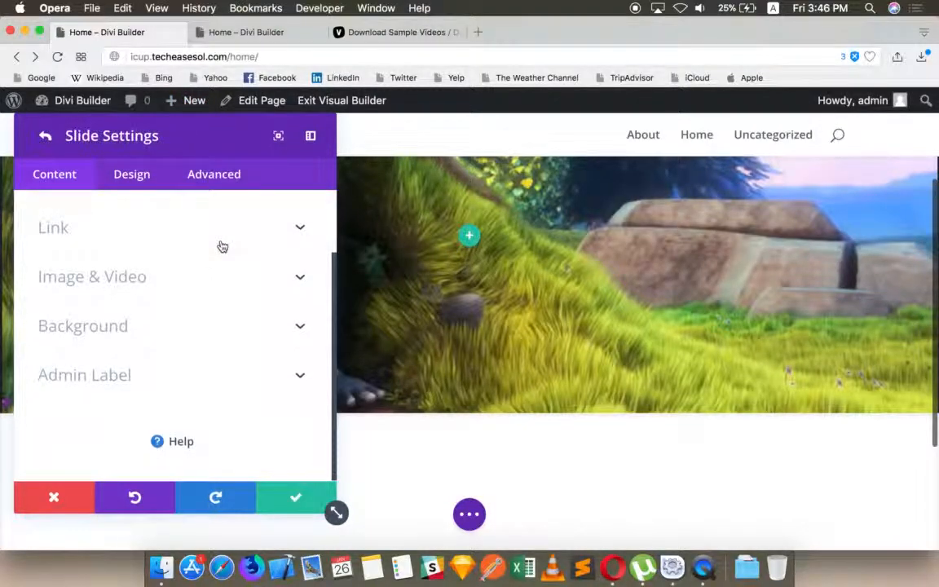
pyautogui.scroll(3, 220, 246)
pyautogui.scroll(-3, 199, 308)
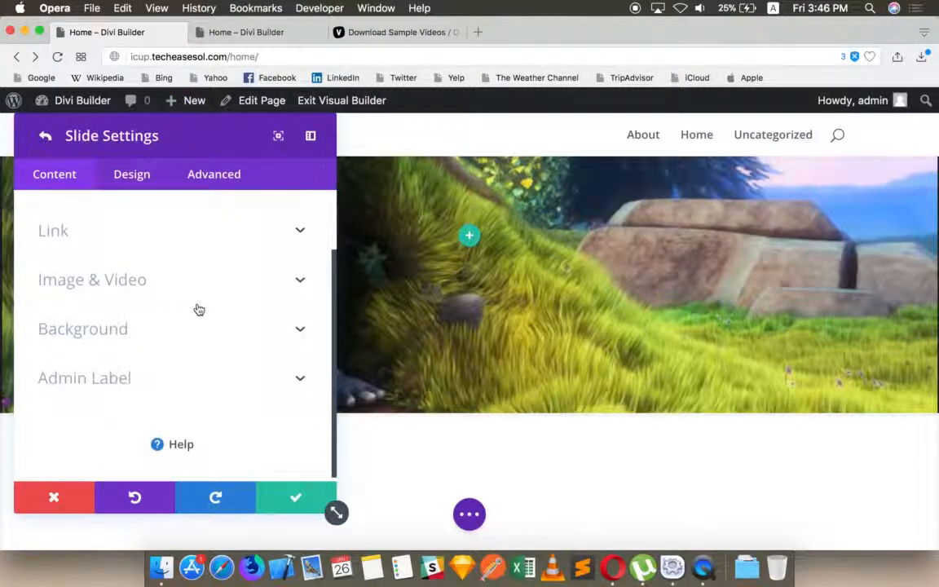
pyautogui.scroll(3, 198, 309)
pyautogui.scroll(-2, 199, 309)
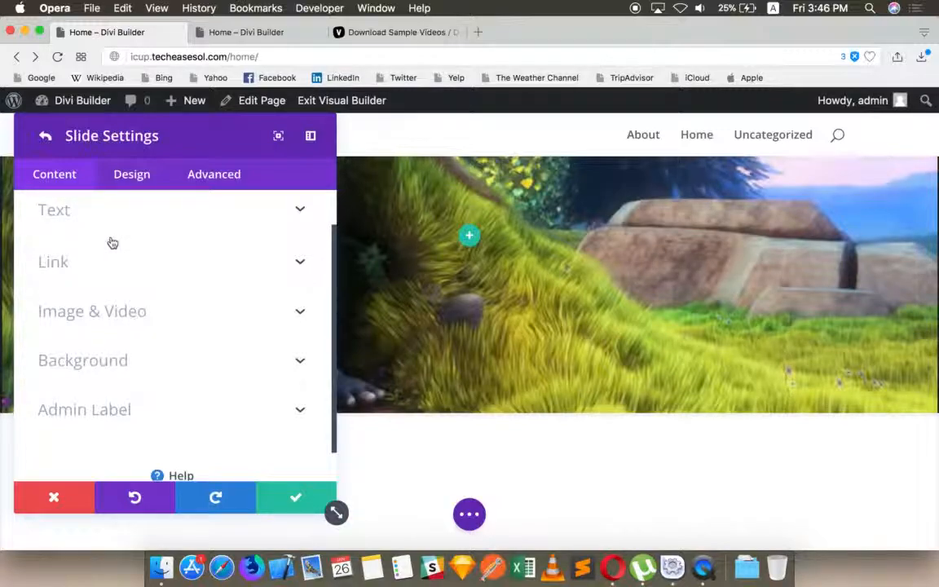
pyautogui.scroll(-1, 98, 267)
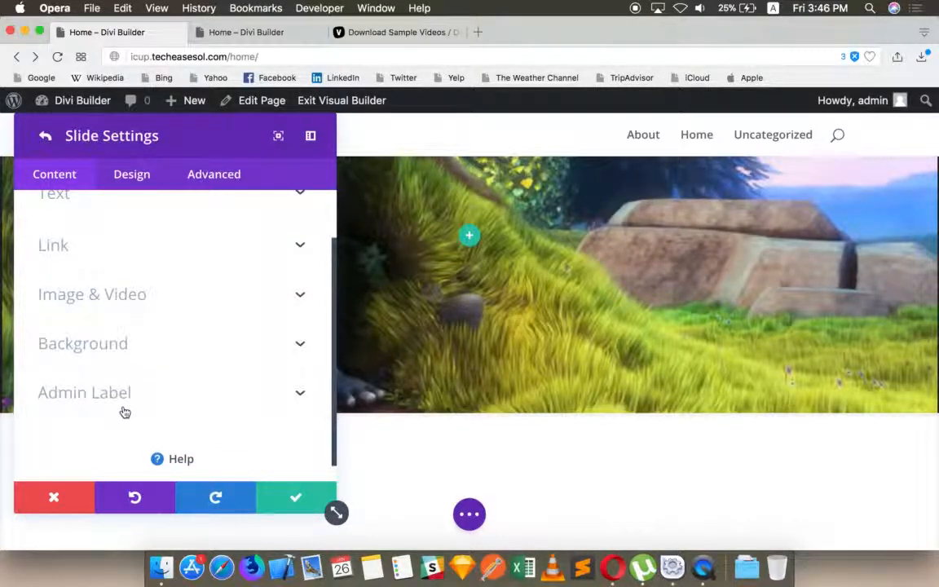
pyautogui.scroll(3, 124, 413)
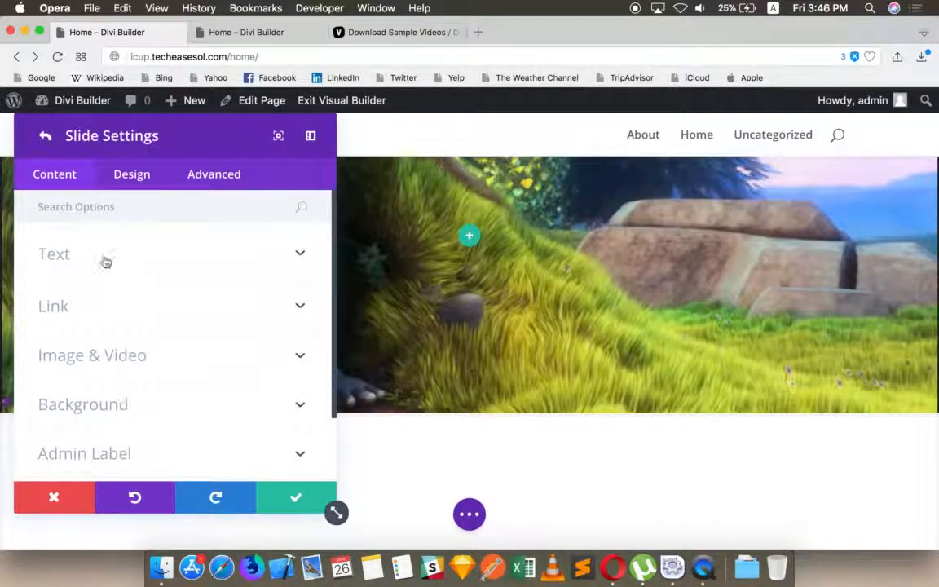
pyautogui.scroll(-1, 132, 316)
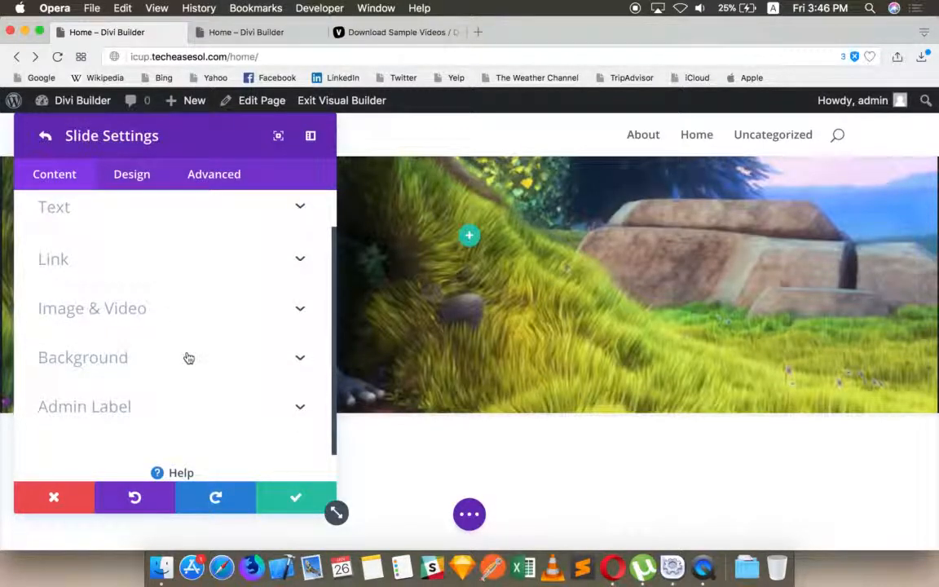
# Set the slide's background image to the laptop and phone photo with blue USB sticks from the Media Library
pyautogui.click(157, 356)
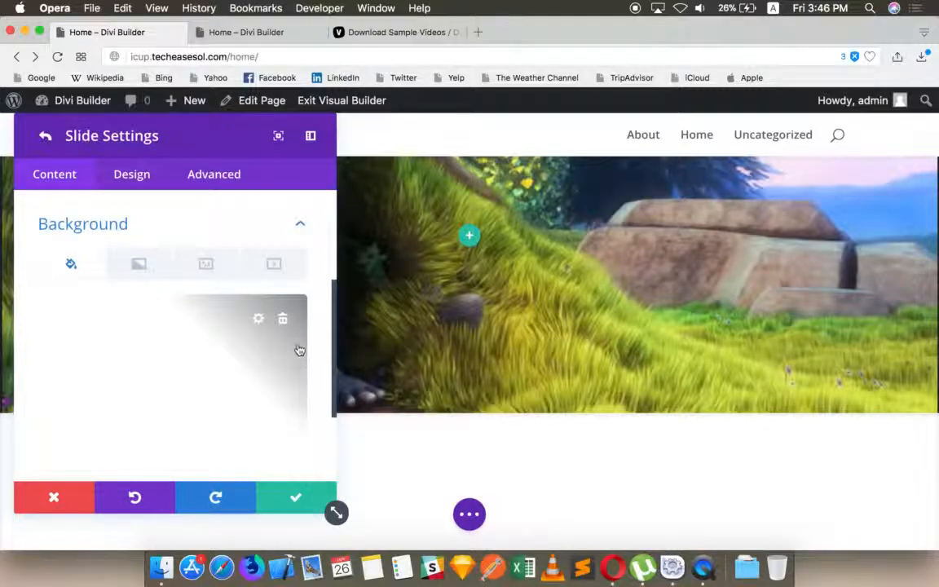
pyautogui.scroll(-1, 436, 335)
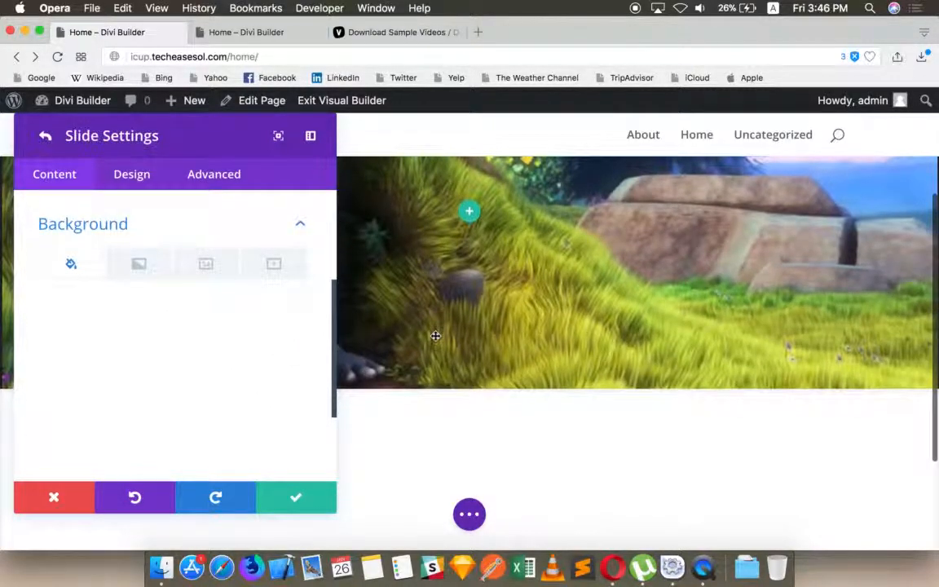
pyautogui.click(205, 265)
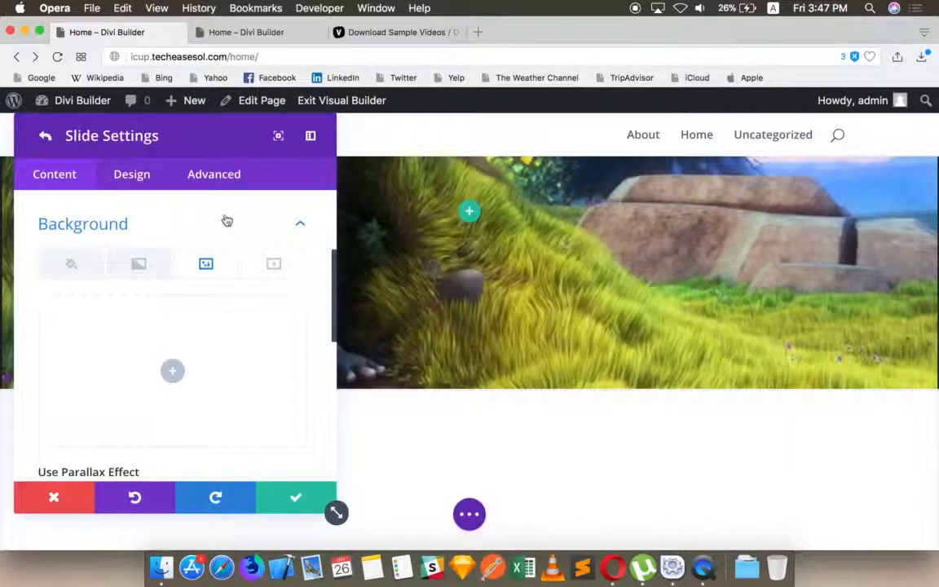
pyautogui.click(173, 371)
pyautogui.click(368, 273)
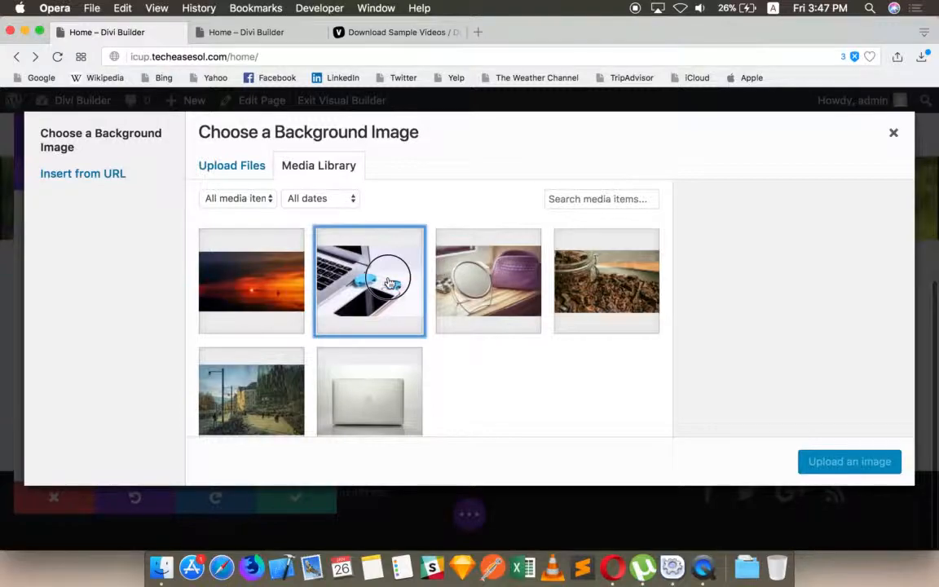
pyautogui.click(867, 461)
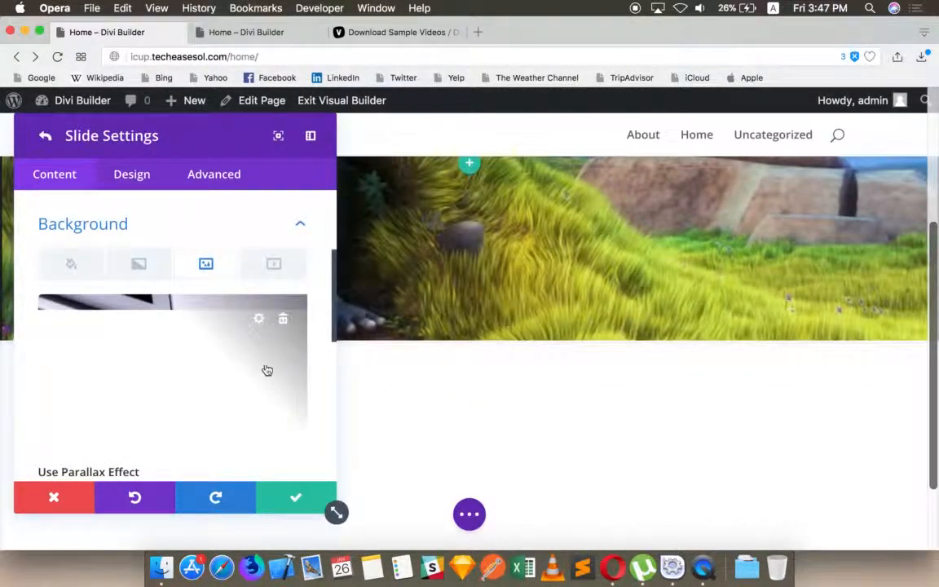
# Enable the parallax effect on the slide's background image, using the True Parallax method
pyautogui.scroll(-3, 279, 425)
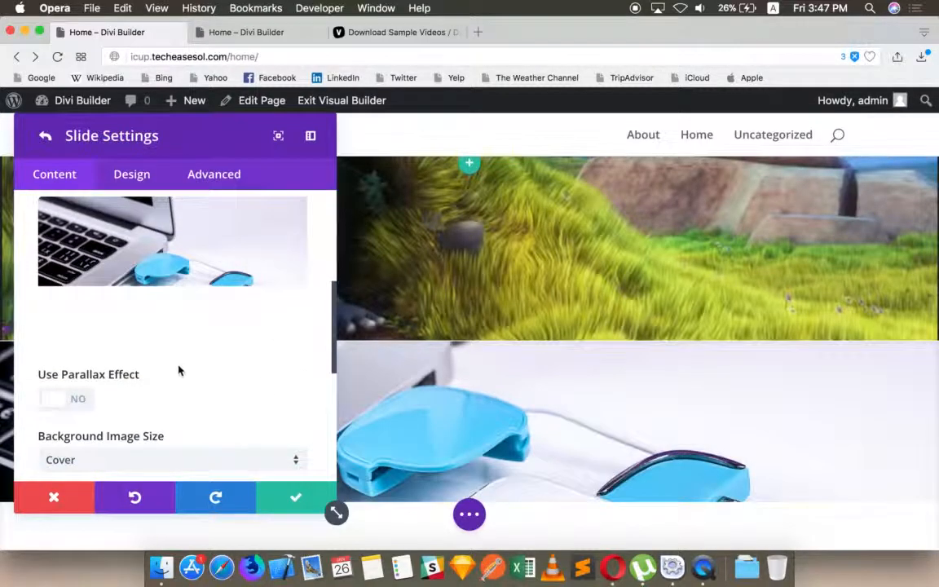
pyautogui.scroll(-2, 176, 375)
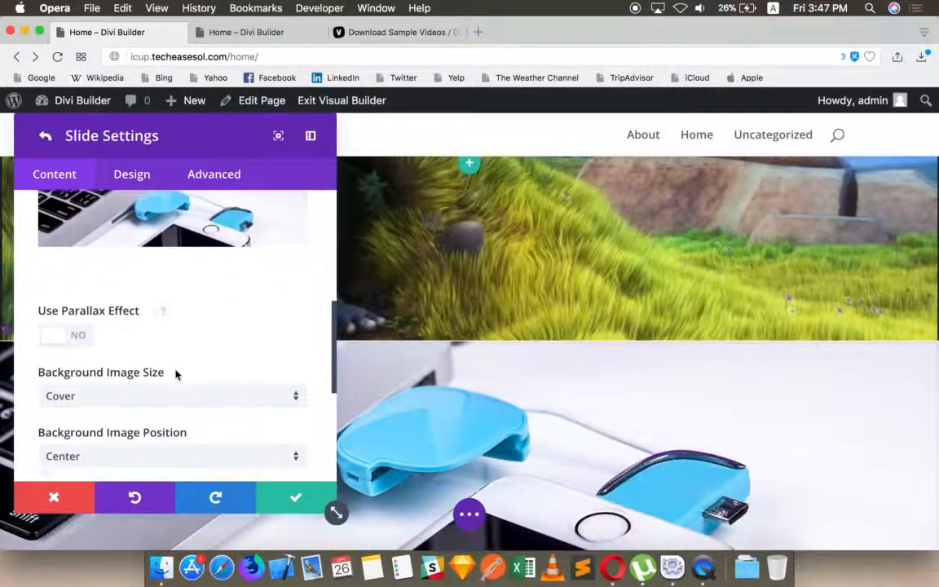
pyautogui.click(79, 336)
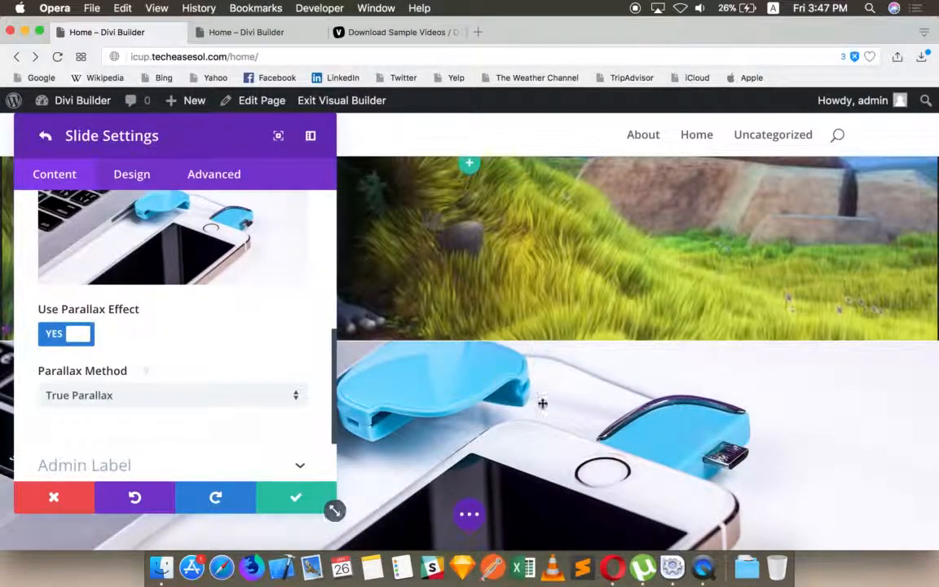
pyautogui.scroll(-2, 559, 419)
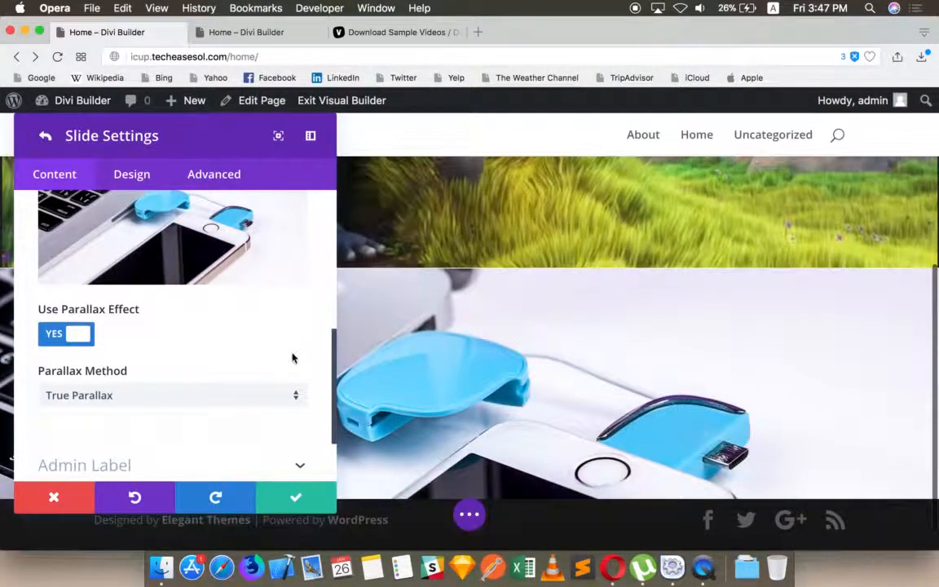
pyautogui.click(236, 396)
pyautogui.scroll(-1, 246, 313)
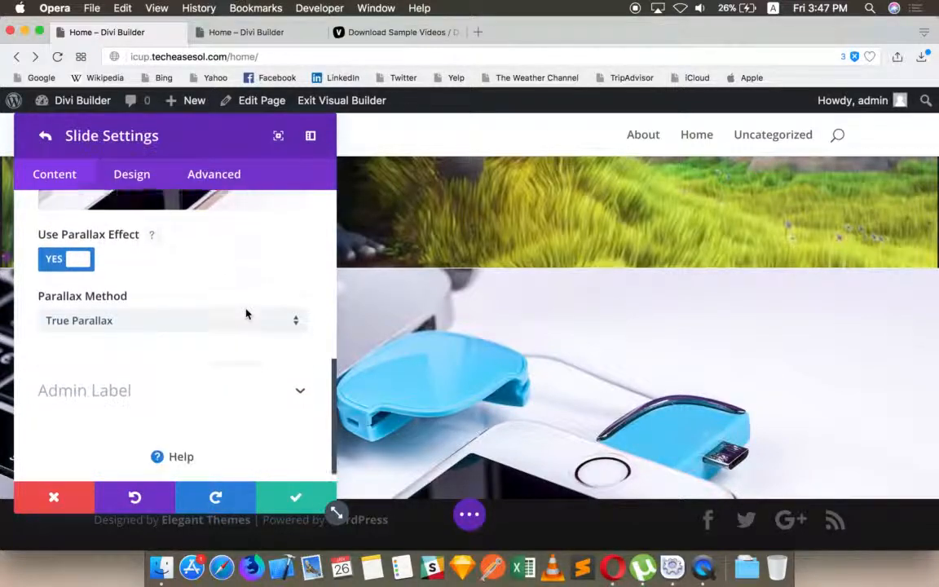
pyautogui.scroll(-2, 246, 313)
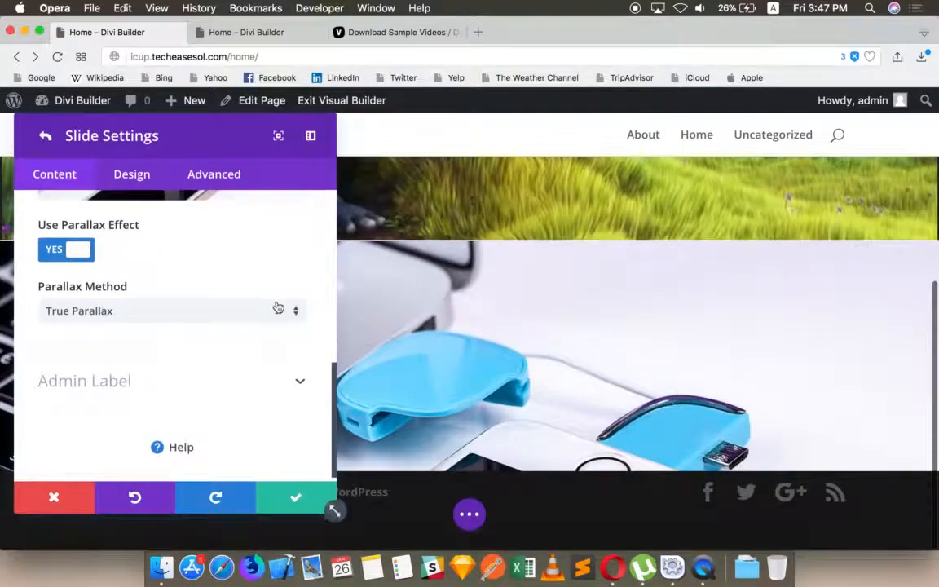
# Collapse the Background settings and move the Slide Settings window around to view the slide's background image
pyautogui.scroll(5, 277, 308)
pyautogui.scroll(3, 275, 308)
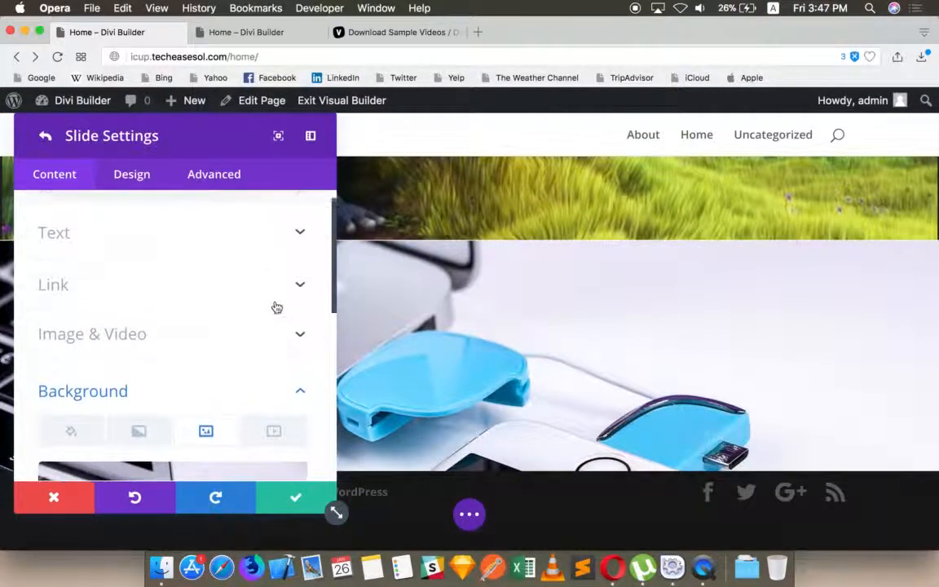
pyautogui.click(132, 411)
pyautogui.moveTo(178, 125); pyautogui.dragTo(561, 190)
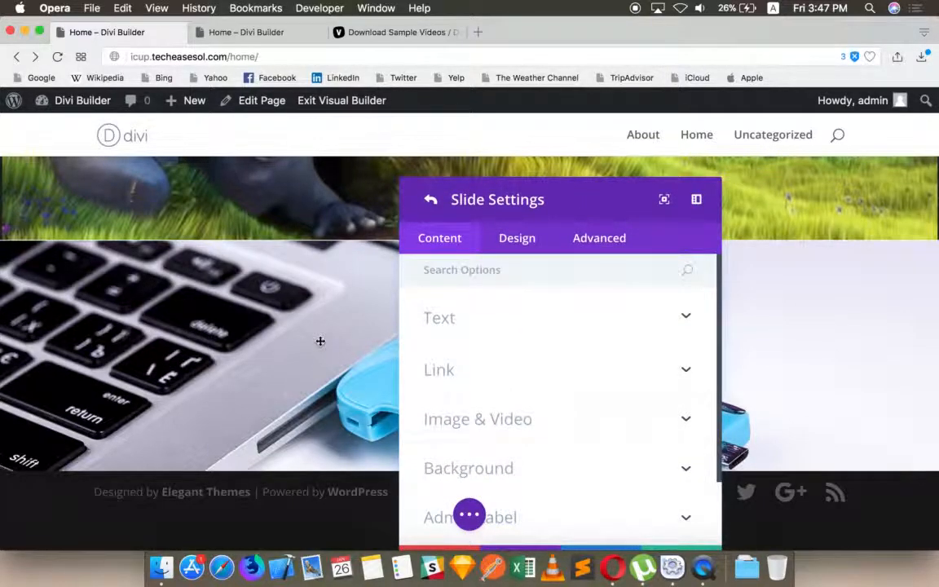
pyautogui.moveTo(460, 188); pyautogui.dragTo(334, 129)
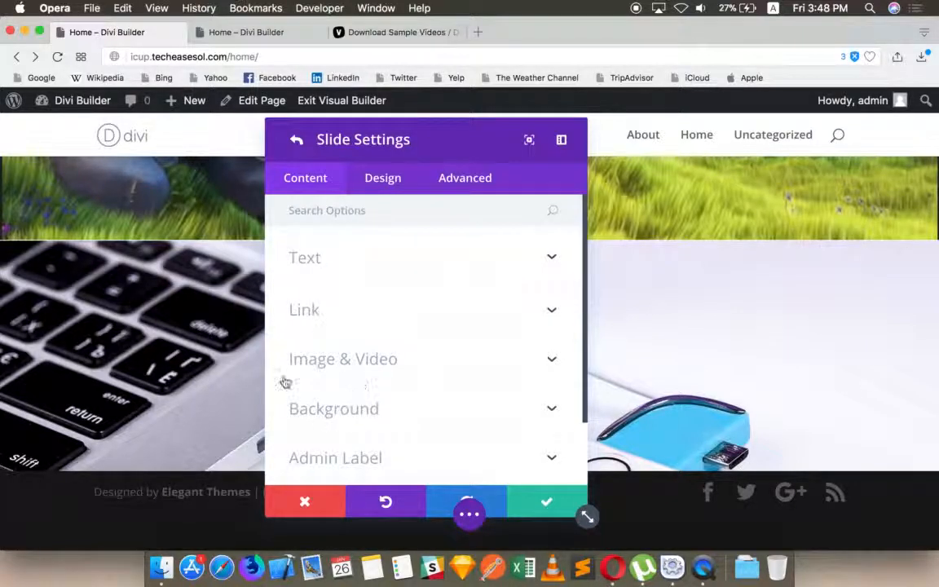
# Set the slide image to the silver laptop photo apple-190970_1920.jpg from the Media Library and uncover it on the slide
pyautogui.click(373, 373)
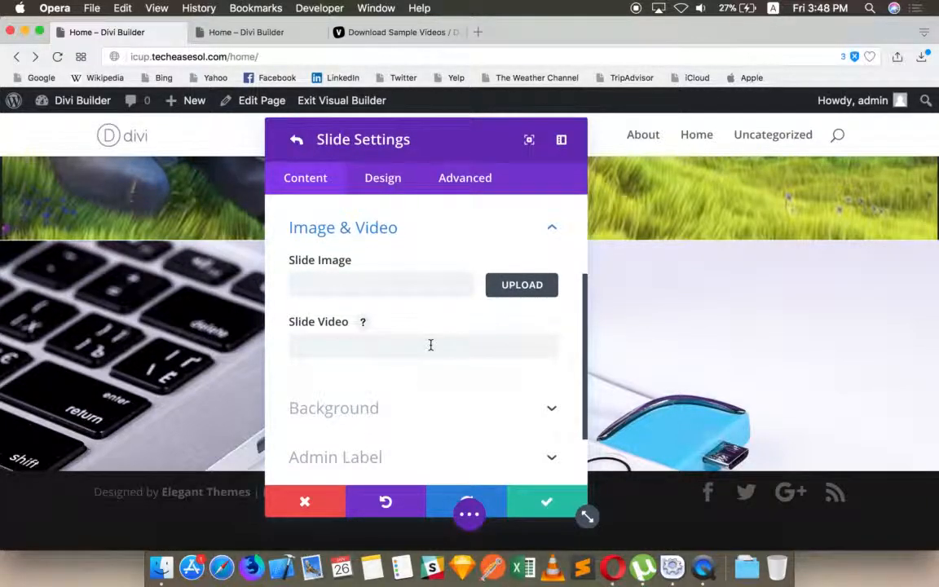
pyautogui.click(520, 284)
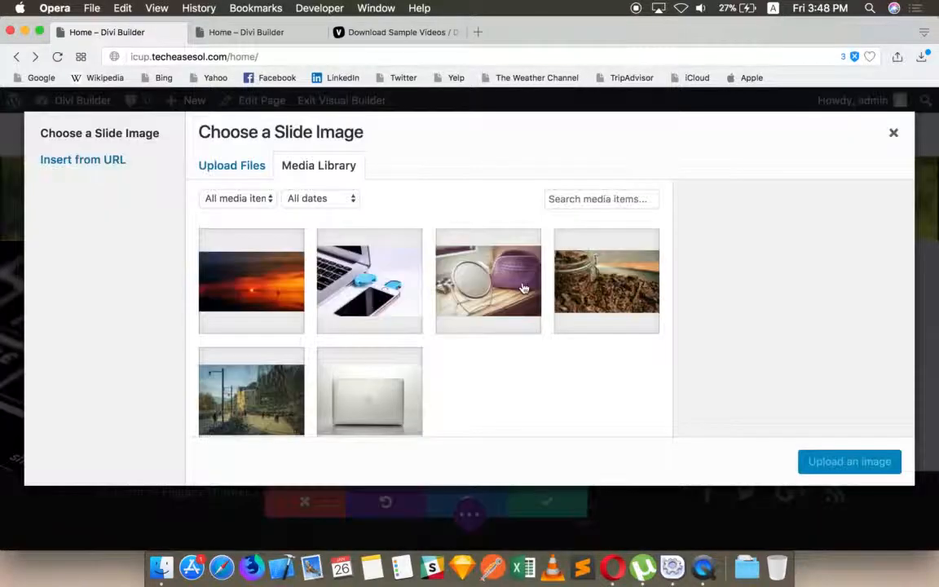
pyautogui.click(389, 390)
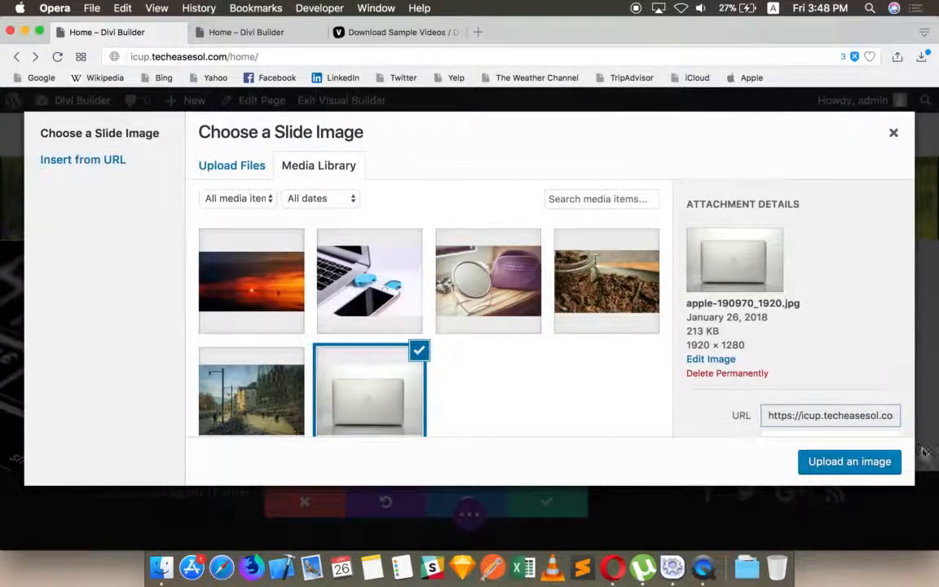
pyautogui.click(845, 463)
pyautogui.moveTo(432, 143); pyautogui.dragTo(701, 176)
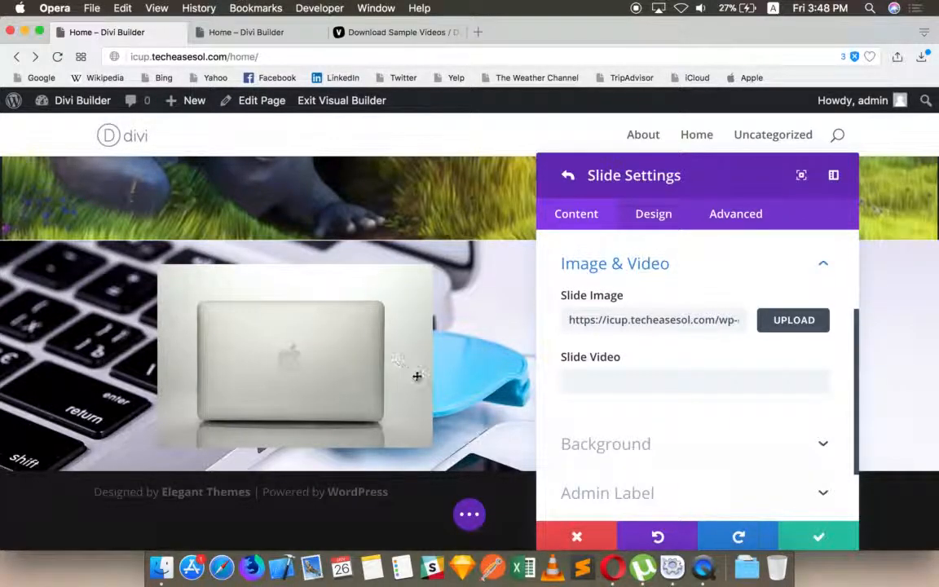
# Check the Slide Image address and the Button URL option in the slide's Link settings
pyautogui.tripleClick(636, 319)
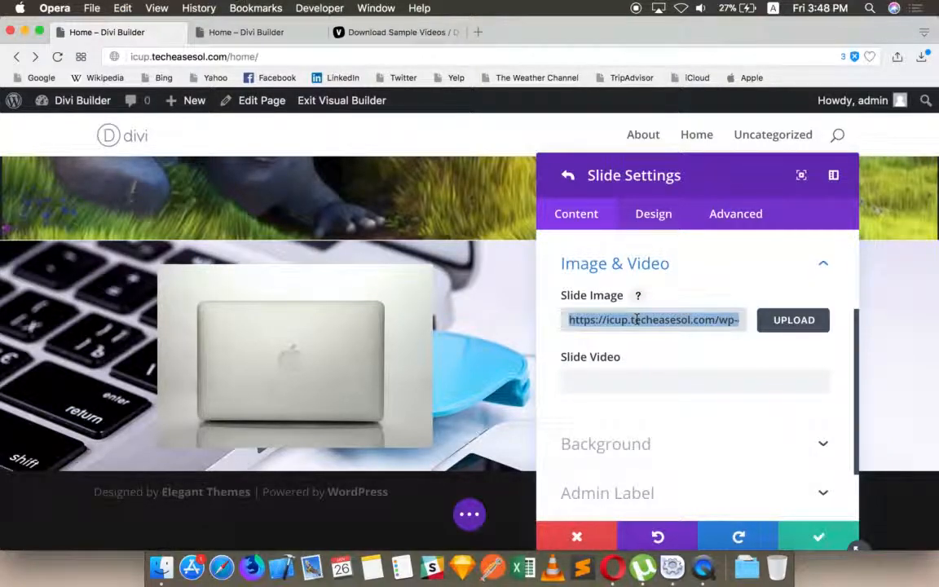
pyautogui.scroll(4, 636, 319)
pyautogui.click(637, 400)
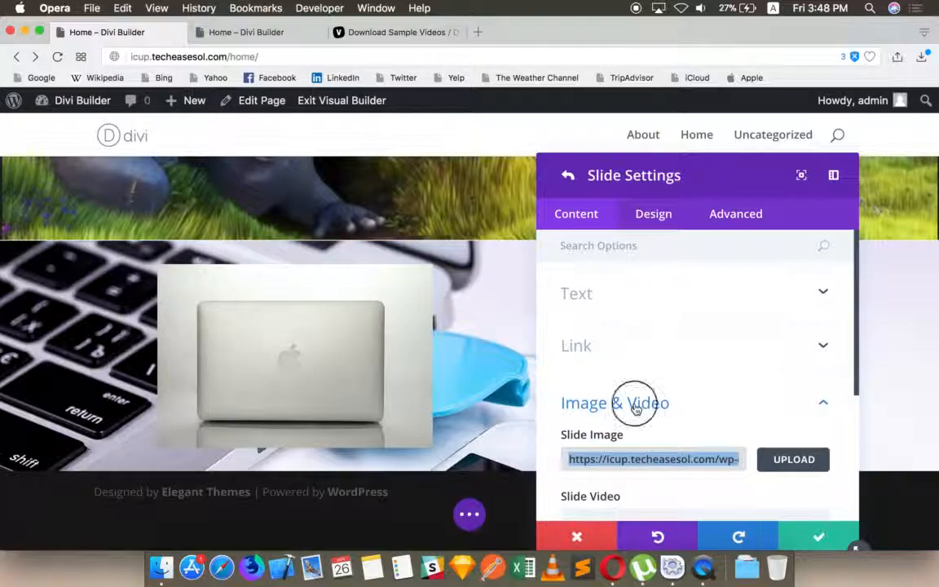
pyautogui.click(621, 351)
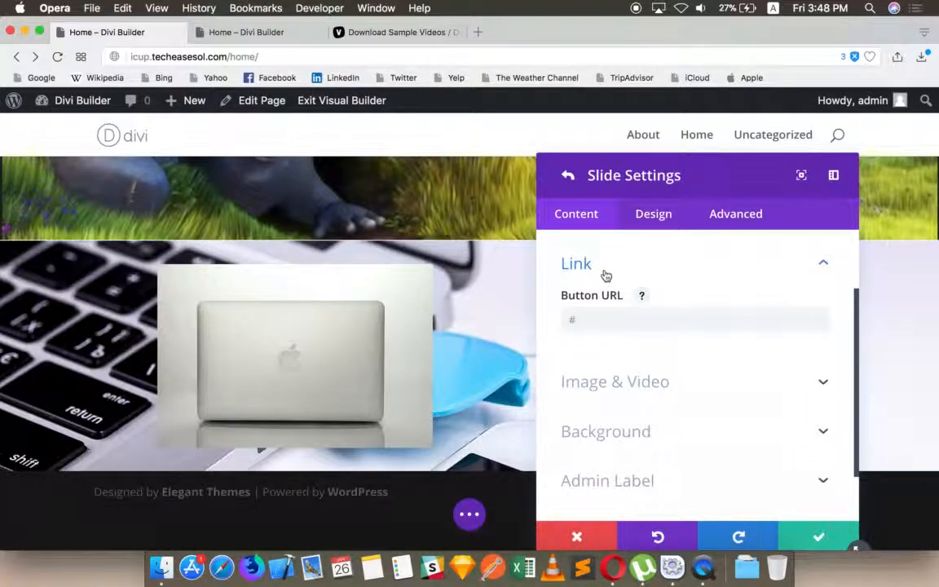
pyautogui.click(599, 265)
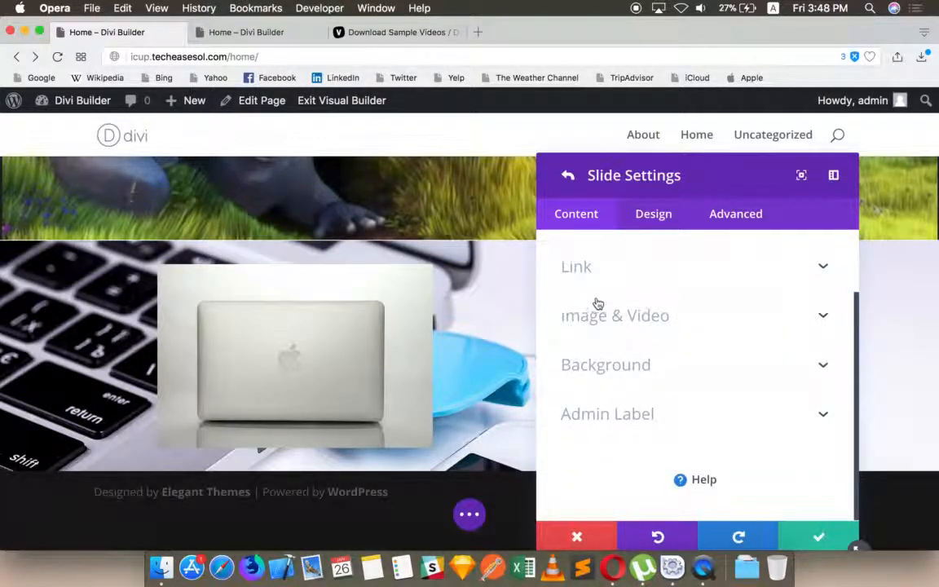
pyautogui.scroll(2, 598, 306)
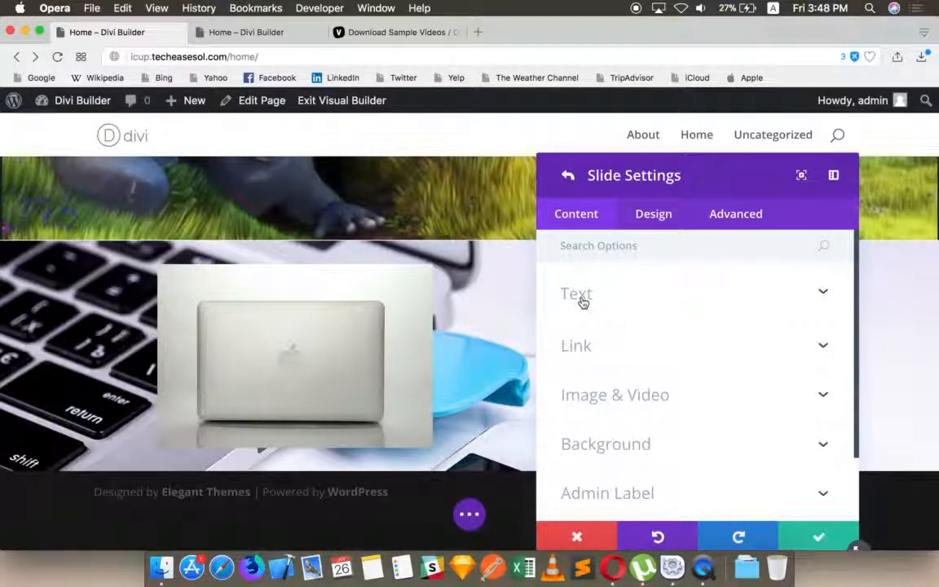
# Set the slide's heading to "Slider One" and check it on the slide
pyautogui.click(582, 302)
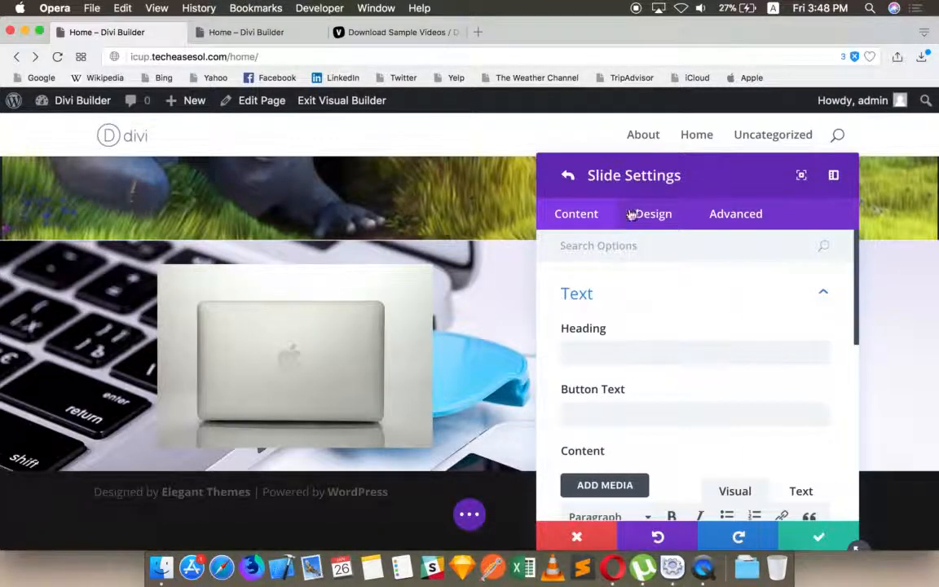
pyautogui.moveTo(634, 173); pyautogui.dragTo(143, 137)
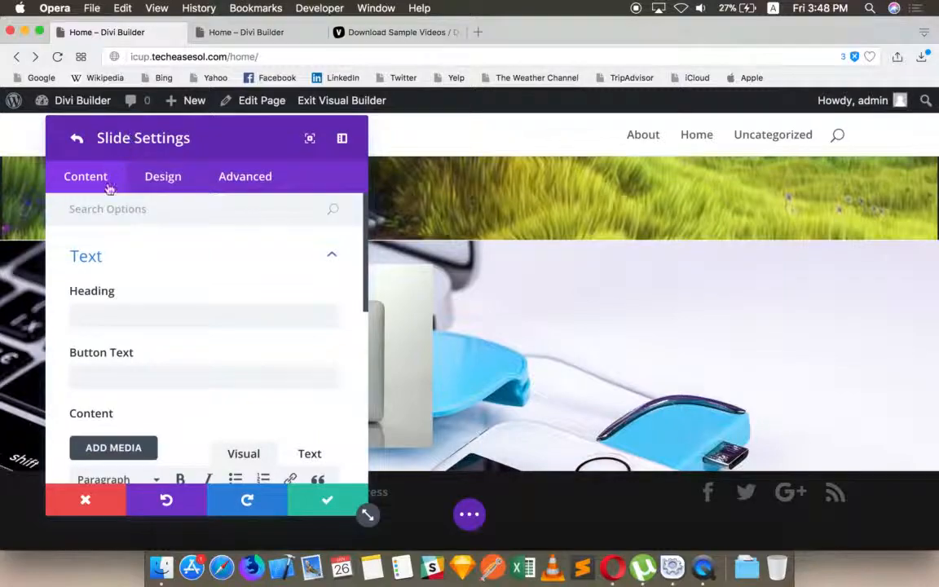
pyautogui.click(135, 310)
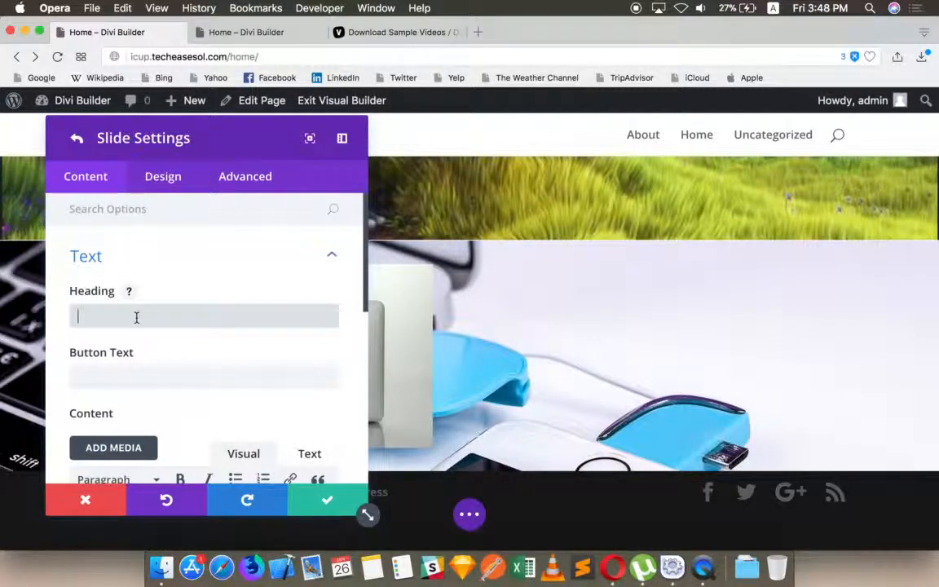
pyautogui.write('Slide')
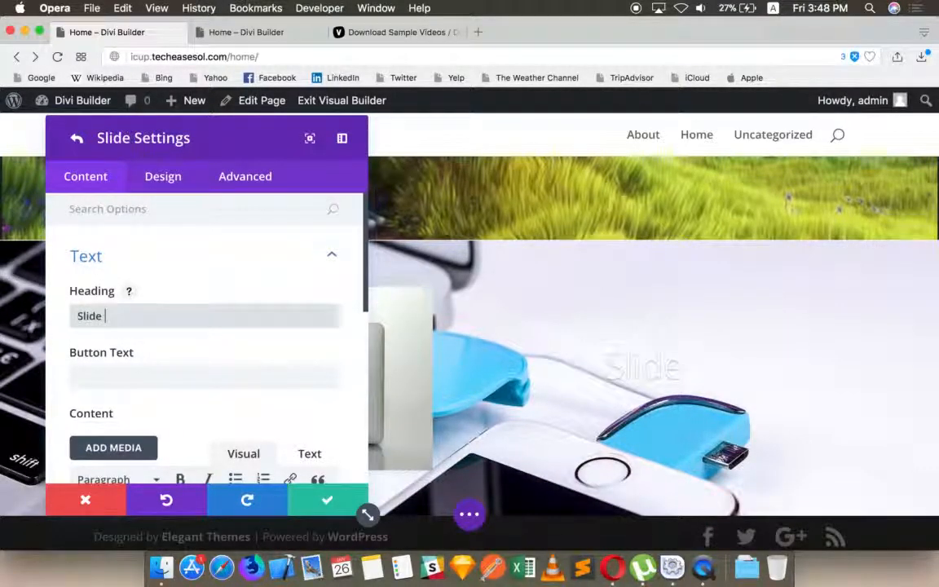
pyautogui.write('r One')
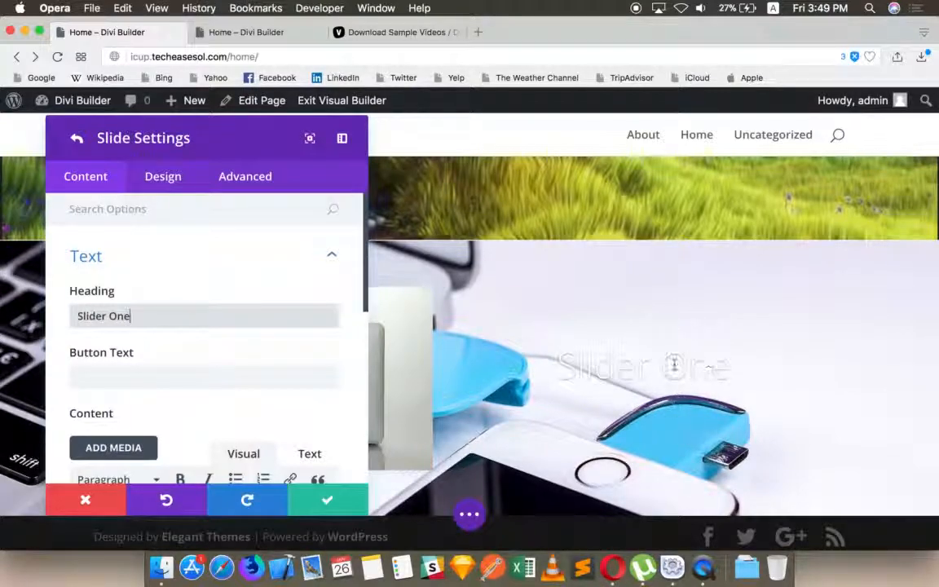
pyautogui.scroll(-1, 632, 353)
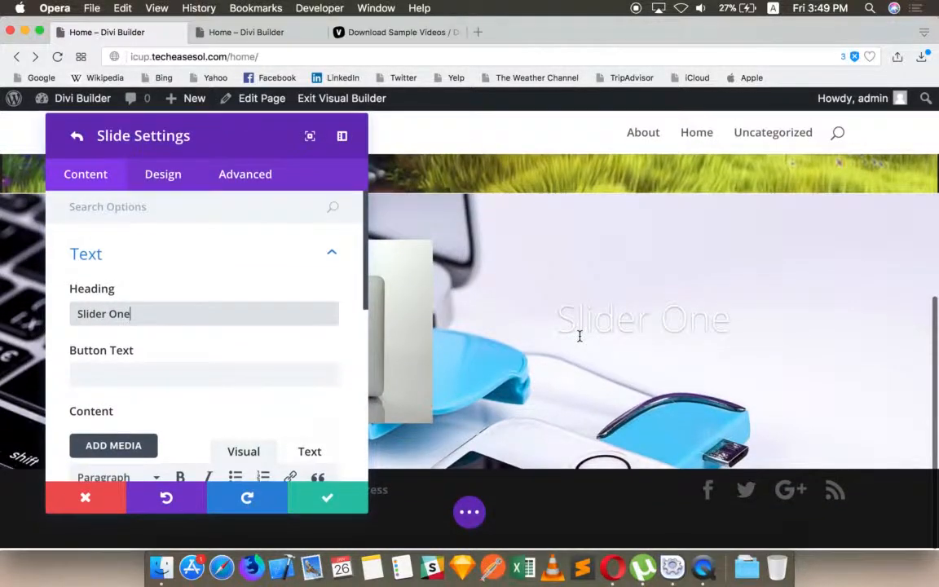
pyautogui.moveTo(556, 325); pyautogui.dragTo(731, 328)
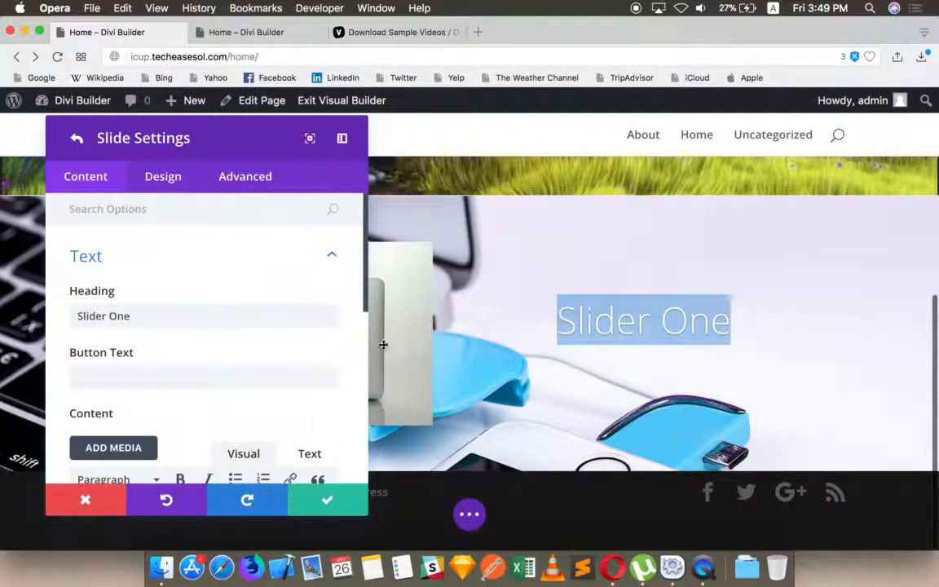
pyautogui.click(168, 318)
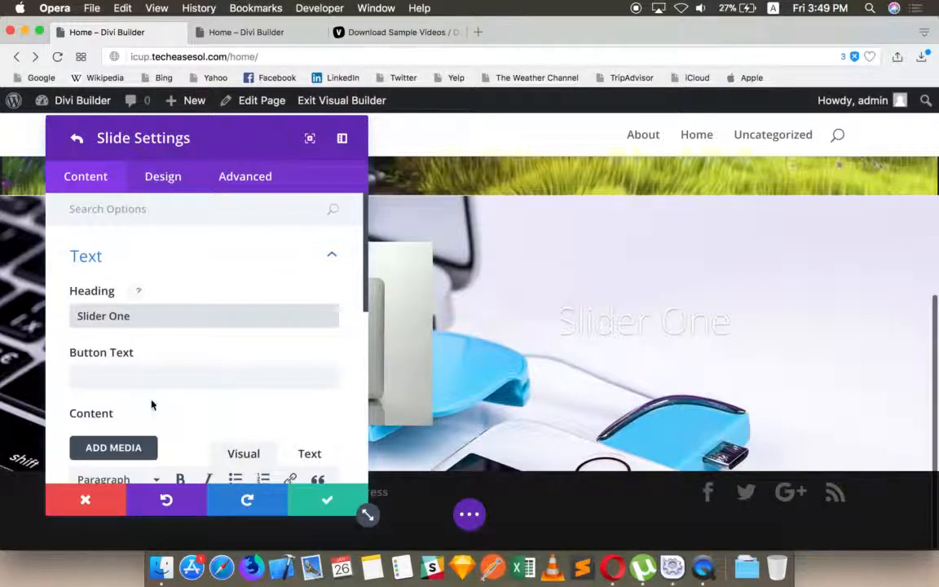
# Set the slide's button text to "Click To See"
pyautogui.scroll(-2, 135, 375)
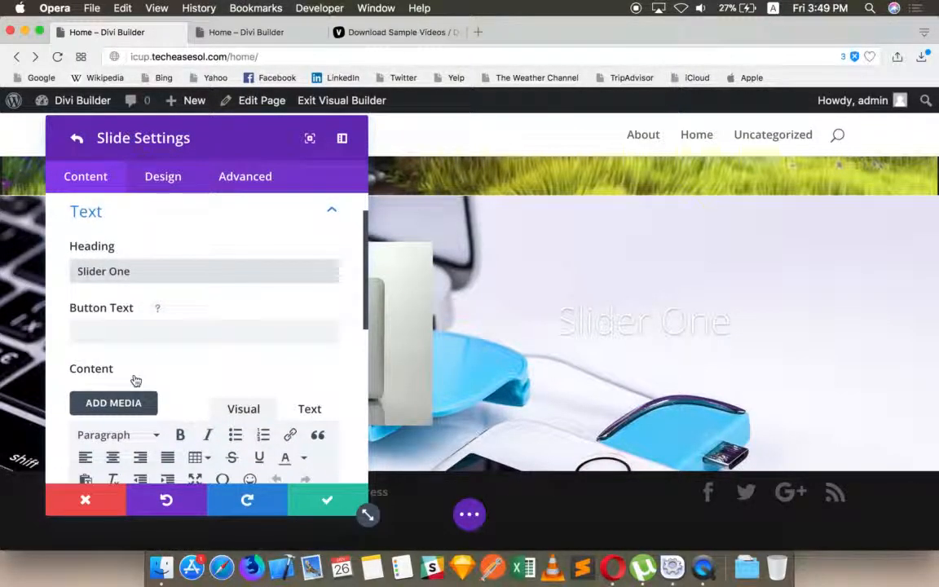
pyautogui.click(94, 333)
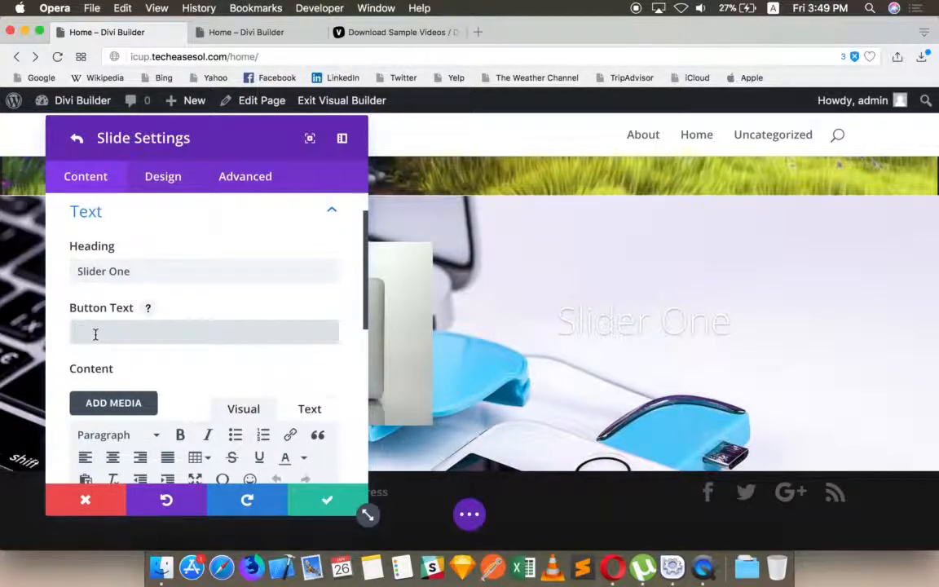
pyautogui.write('Reda')
pyautogui.press('BackSpace')
pyautogui.press('BackSpace')
pyautogui.press('BackSpace')
pyautogui.press('BackSpace')
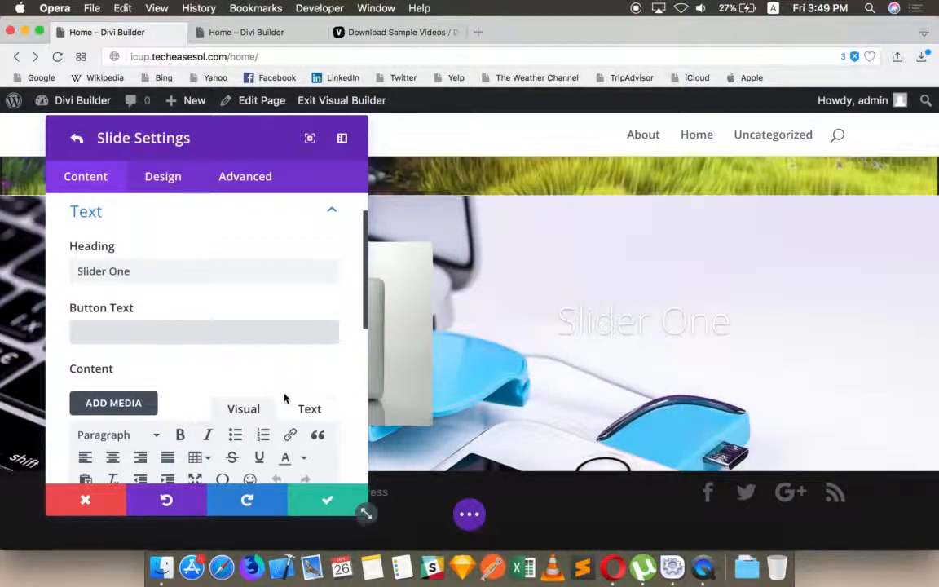
pyautogui.write('Clicke')
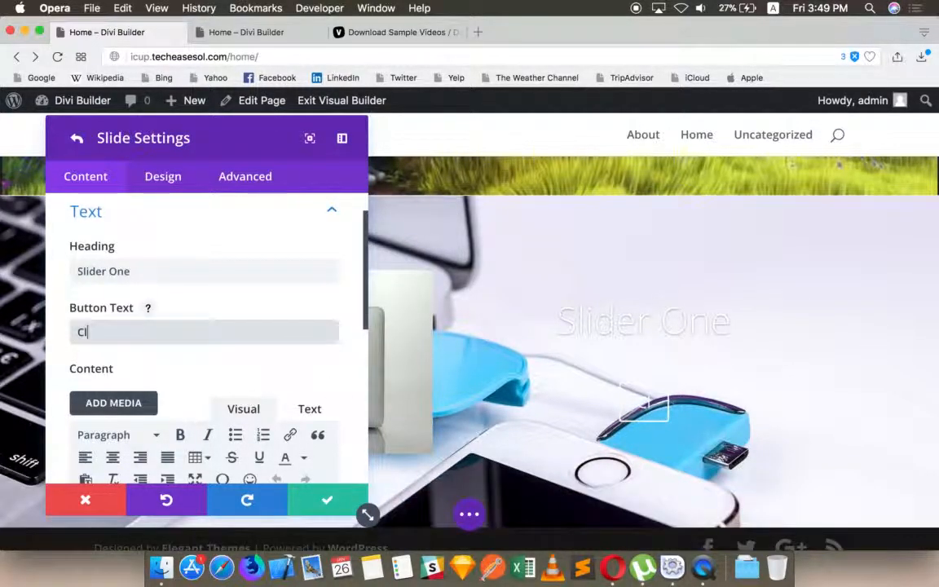
pyautogui.press('BackSpace')
pyautogui.write('Tex')
pyautogui.press('BackSpace')
pyautogui.press('BackSpace')
pyautogui.write('o See')
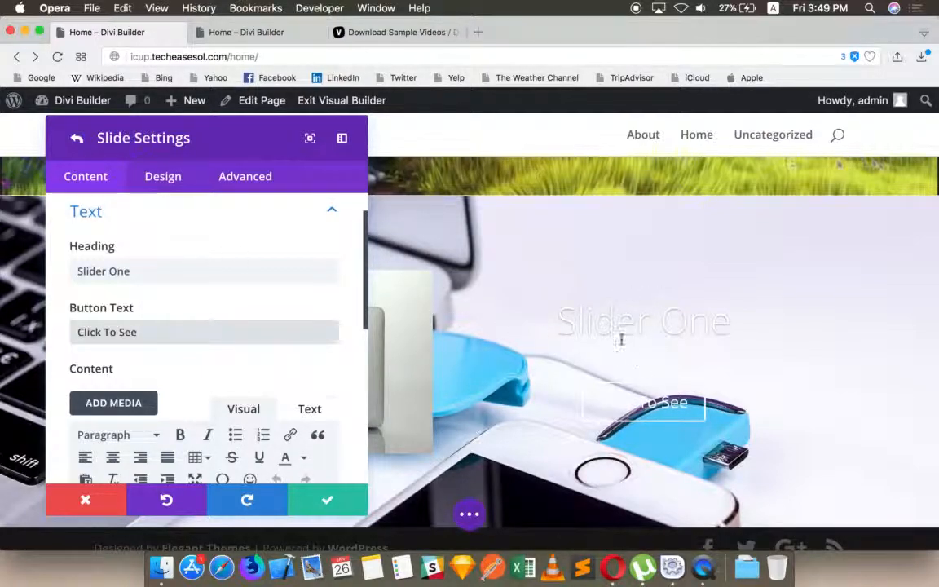
# Replace the slide's background image with the street photo architecture-2182003_1920.jpg from the Media Library
pyautogui.scroll(-5, 163, 273)
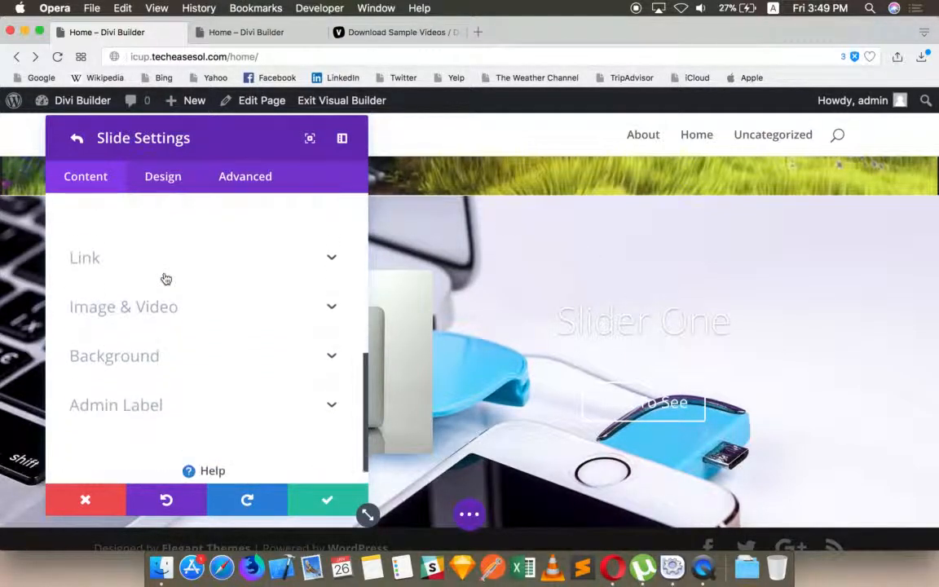
pyautogui.click(147, 337)
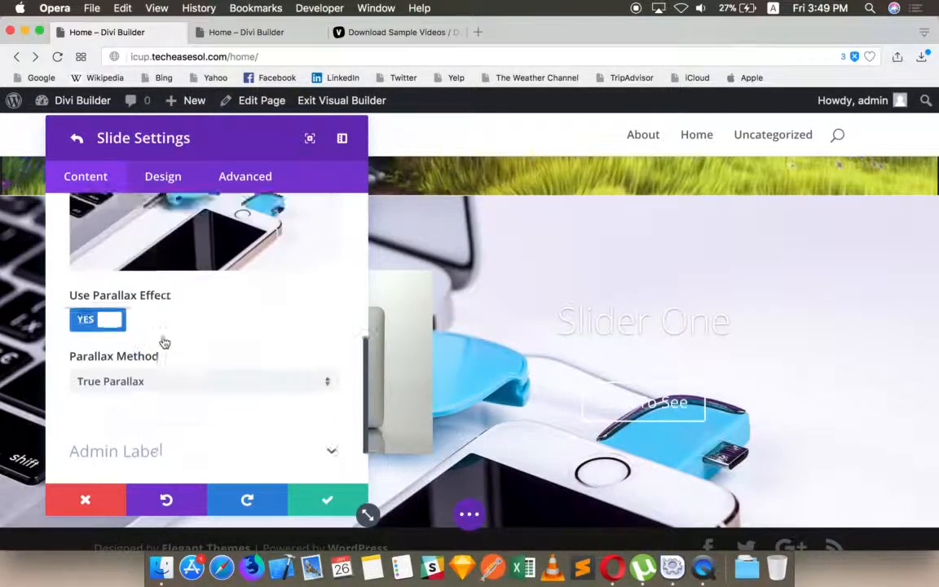
pyautogui.scroll(-2, 218, 395)
pyautogui.click(313, 273)
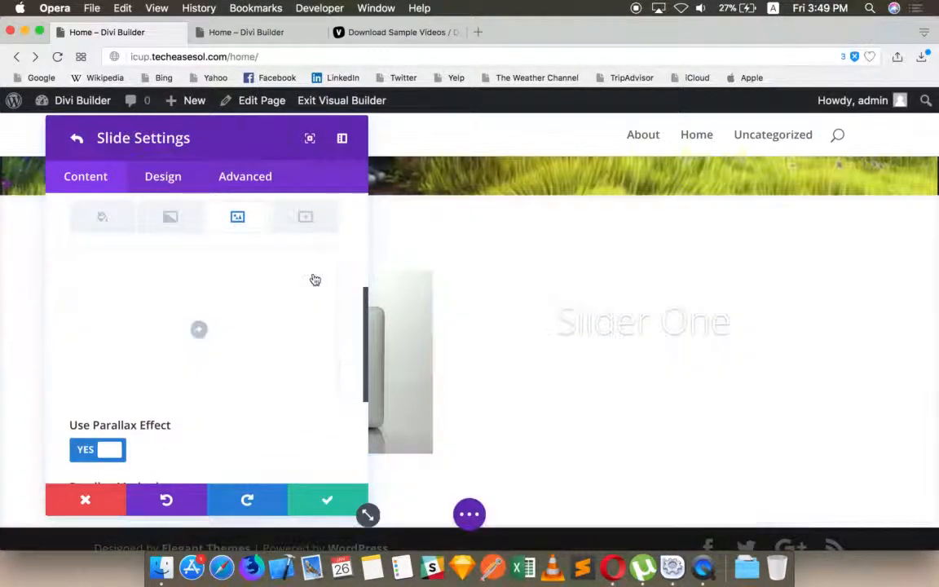
pyautogui.click(204, 326)
pyautogui.click(275, 282)
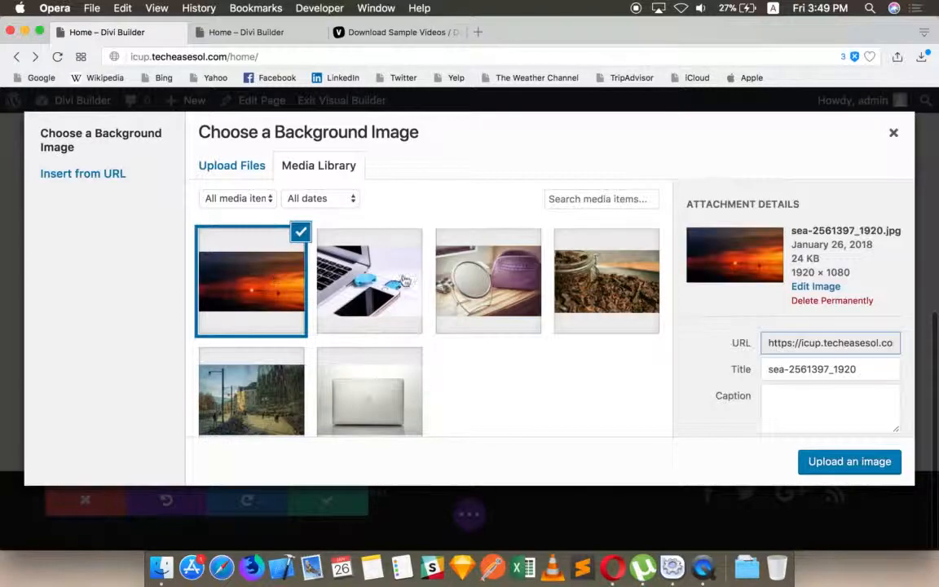
pyautogui.click(302, 383)
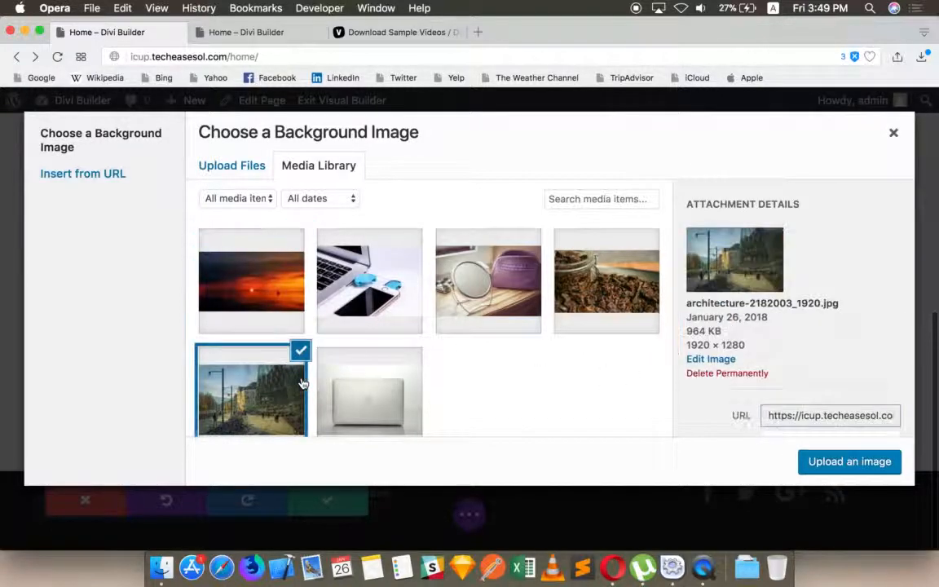
pyautogui.click(817, 461)
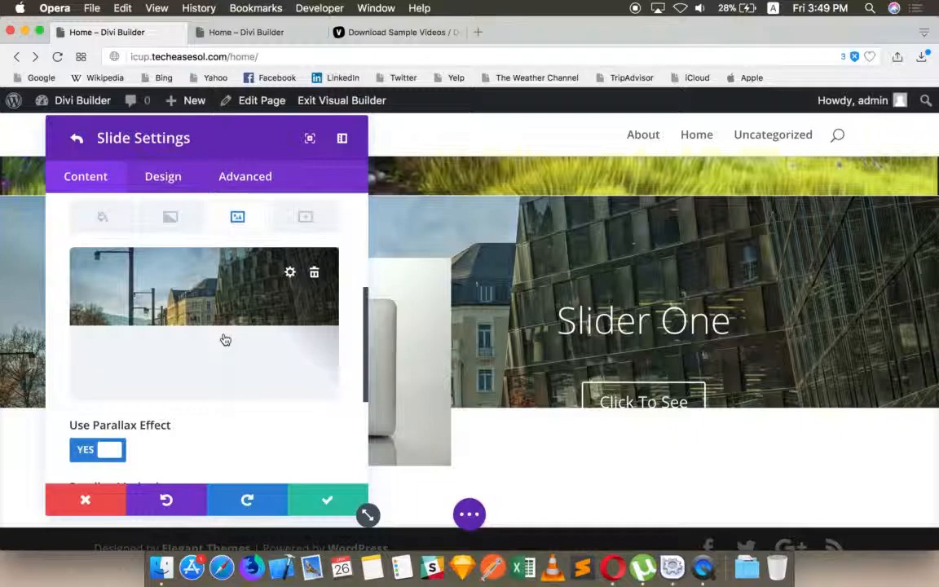
# Clear the slide's button text and enter "Click To See" again
pyautogui.scroll(5, 215, 310)
pyautogui.click(122, 259)
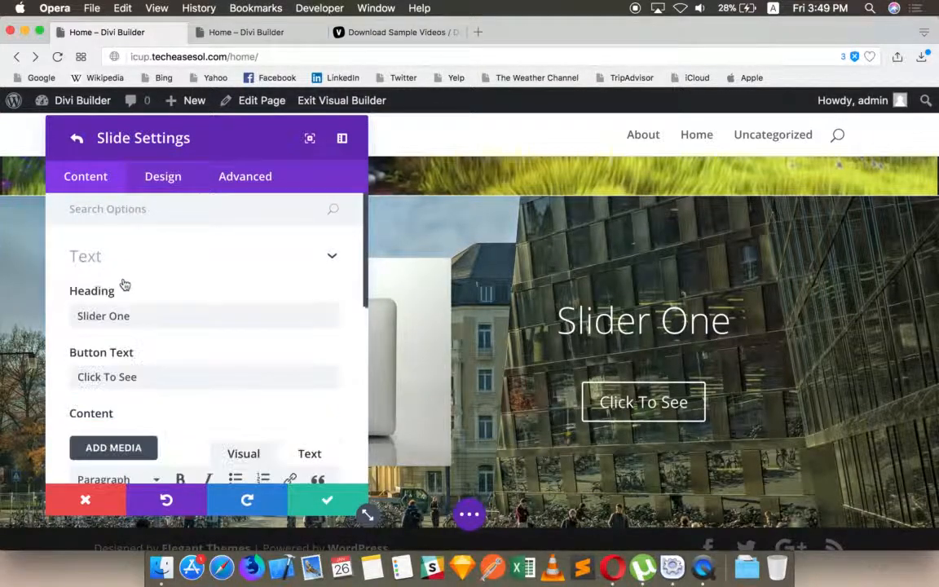
pyautogui.moveTo(144, 378); pyautogui.dragTo(59, 369)
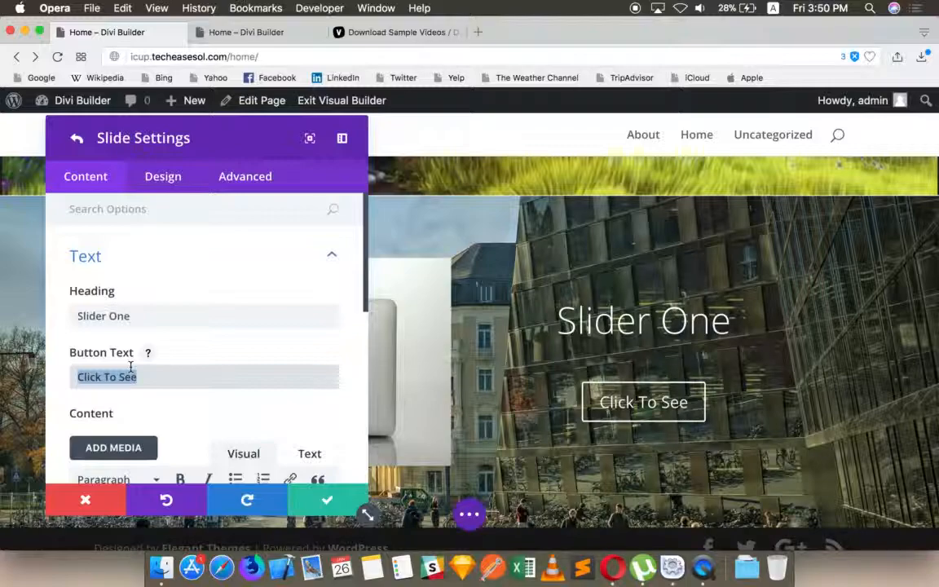
pyautogui.press('BackSpace')
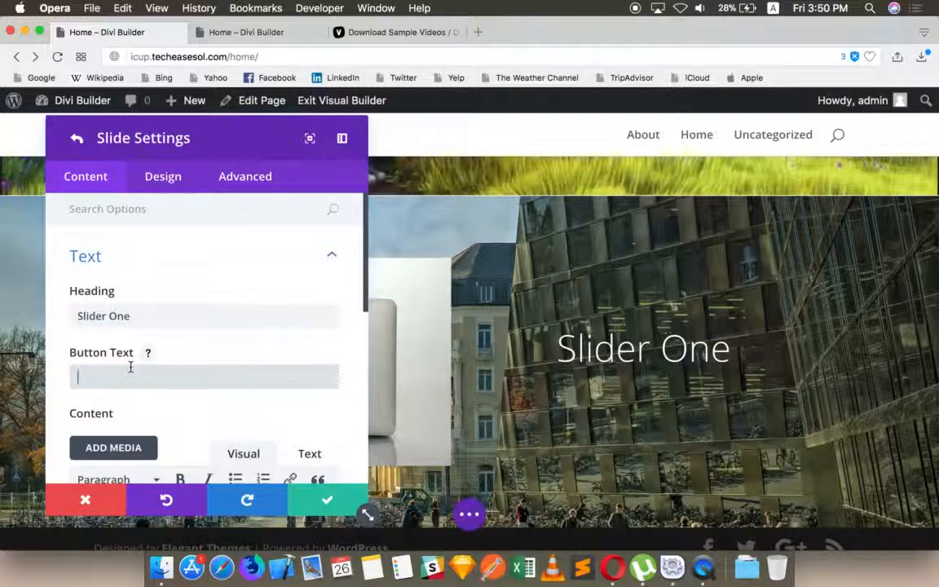
pyautogui.write('Click To See')
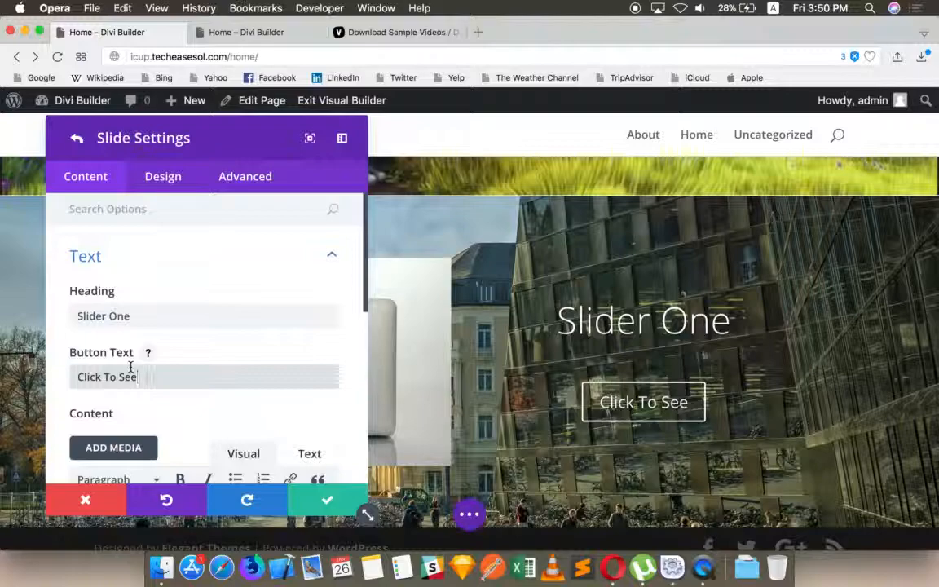
# Copy the sentence "Are you looking for videos of different resolution and sizes..." from the Sample Videos page and return to the slide's content editor
pyautogui.scroll(-3, 131, 367)
pyautogui.scroll(-2, 130, 367)
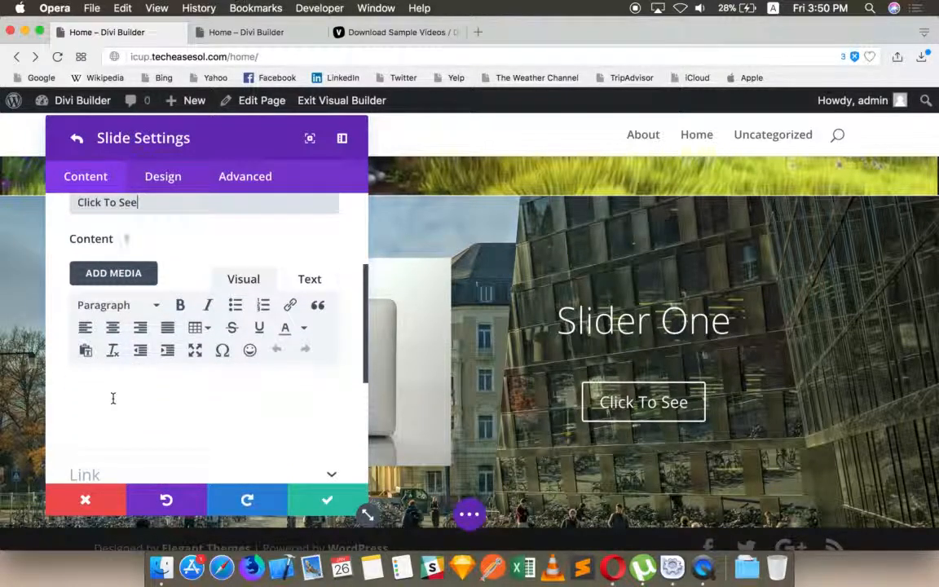
pyautogui.click(169, 400)
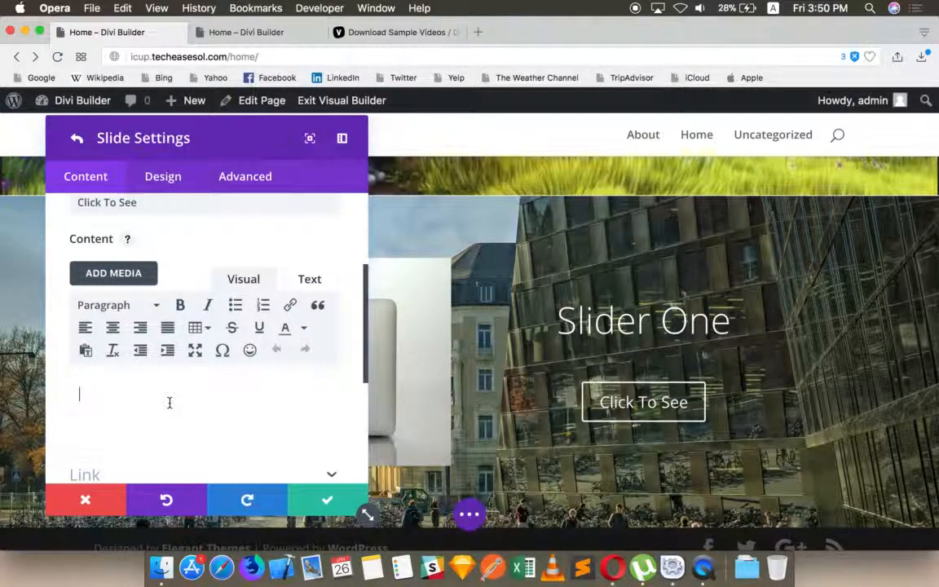
pyautogui.click(399, 32)
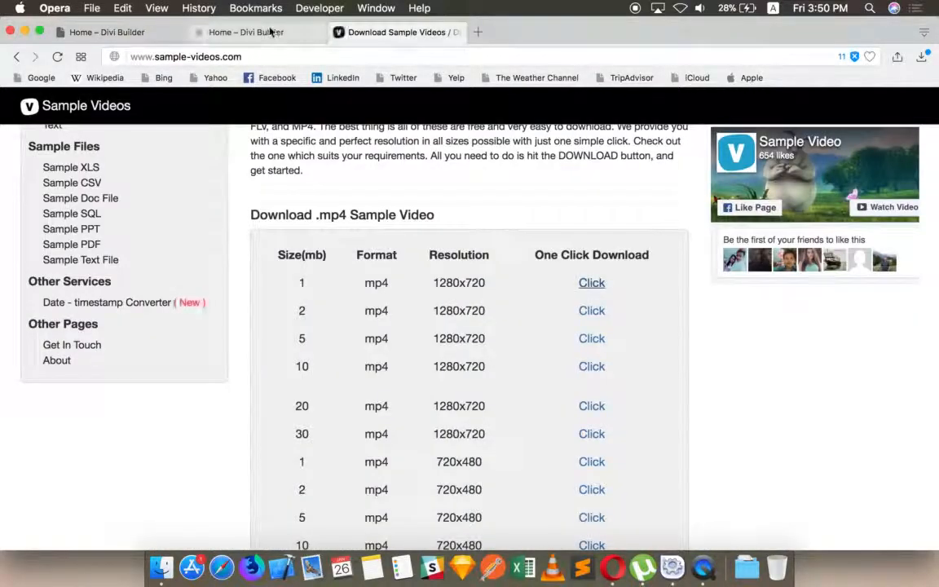
pyautogui.scroll(10, 281, 244)
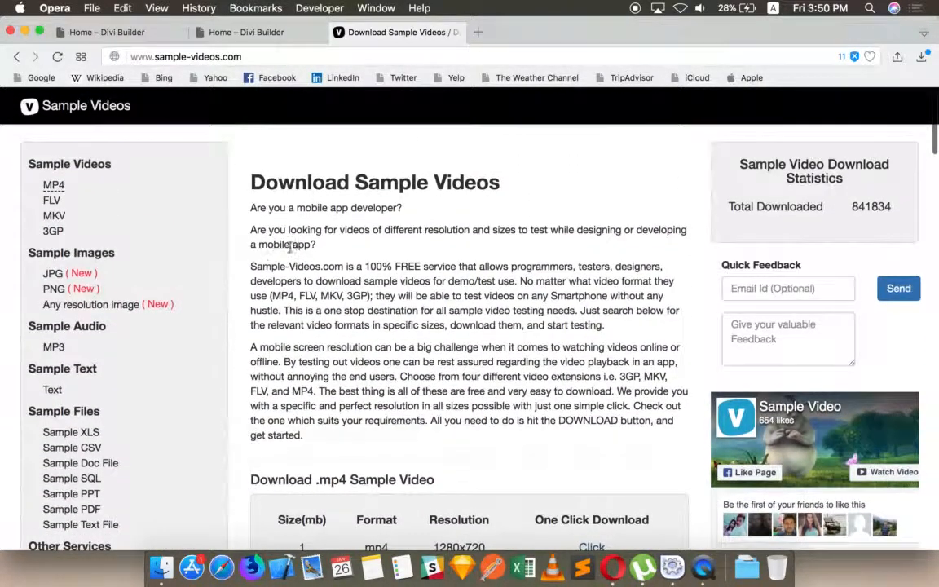
pyautogui.moveTo(247, 227); pyautogui.dragTo(333, 260)
pyautogui.press('super+c')
pyautogui.click(114, 32)
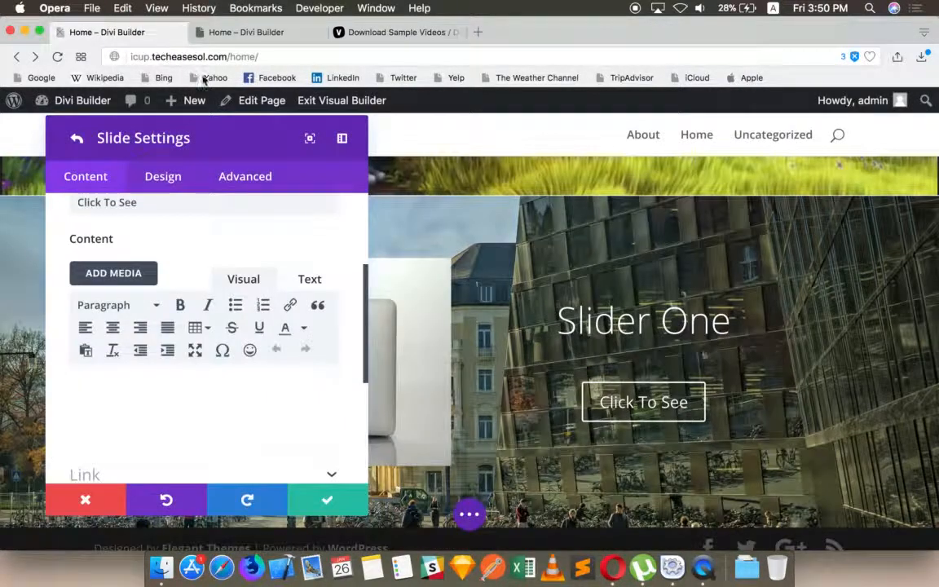
# Paste the copied sentence about videos of different resolution and sizes into the slide's content and check the text
pyautogui.scroll(-2, 203, 367)
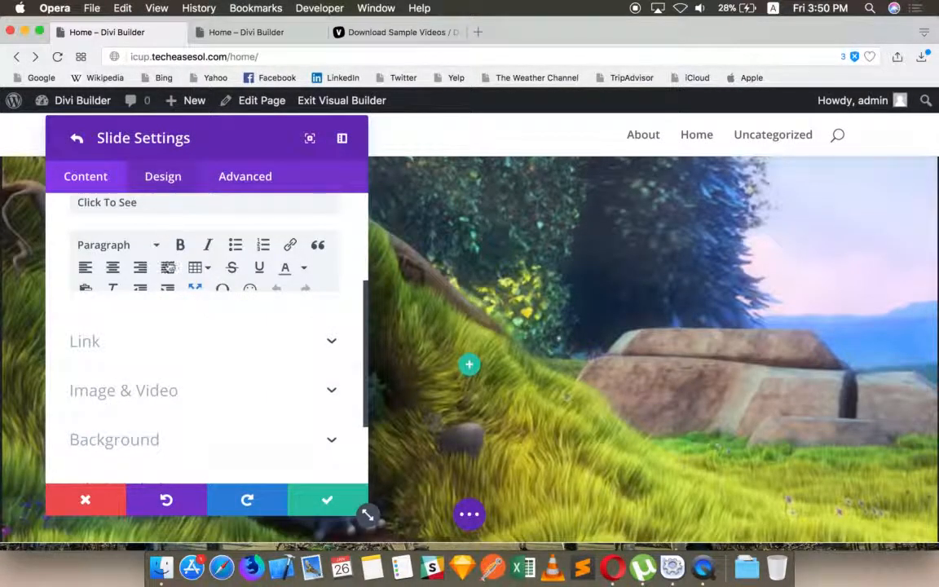
pyautogui.scroll(3, 163, 257)
pyautogui.scroll(-2, 134, 301)
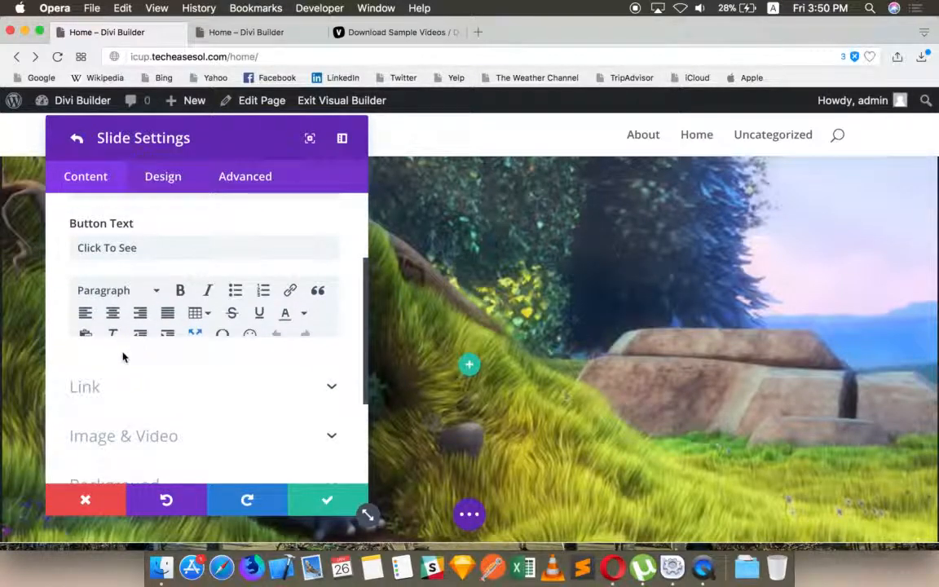
pyautogui.scroll(3, 122, 236)
pyautogui.click(116, 259)
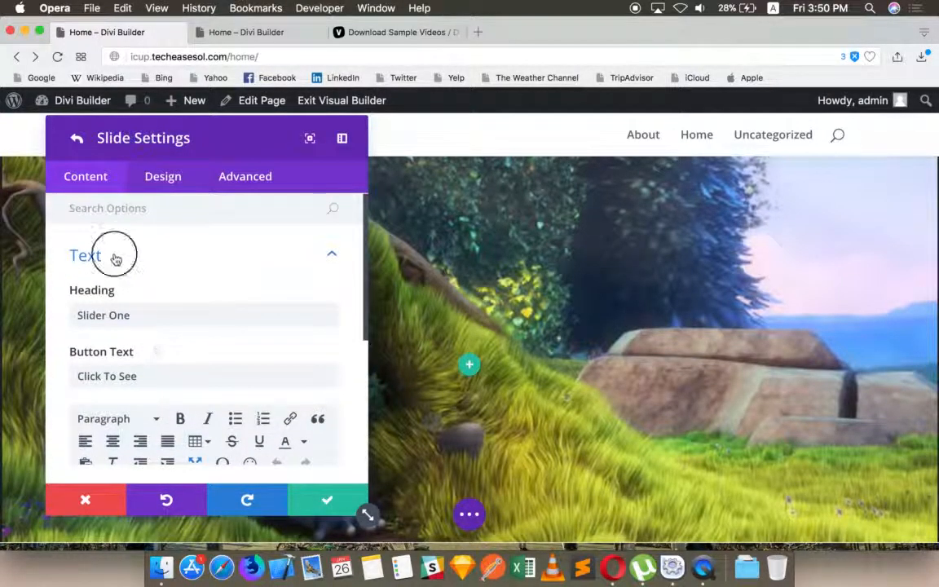
pyautogui.click(131, 254)
pyautogui.scroll(-2, 140, 421)
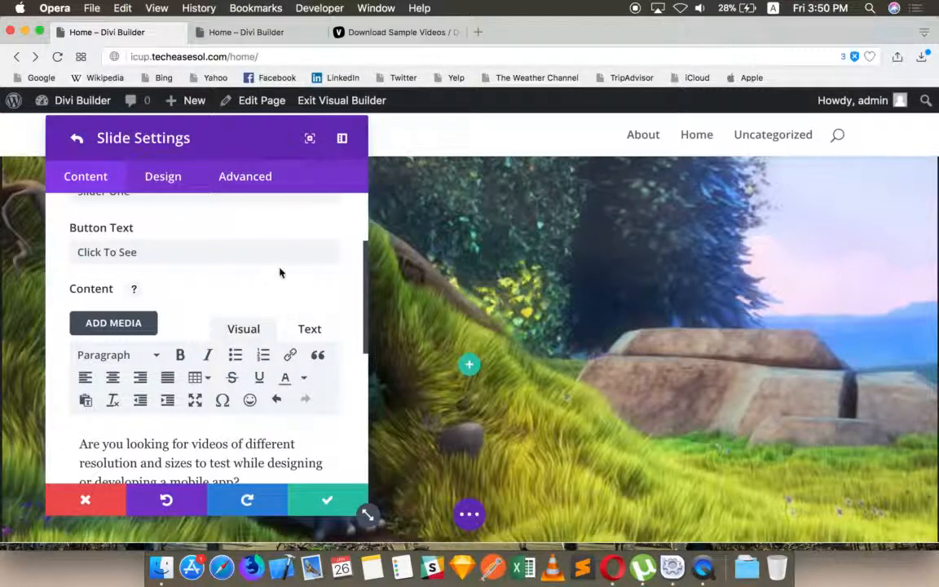
pyautogui.scroll(-3, 307, 302)
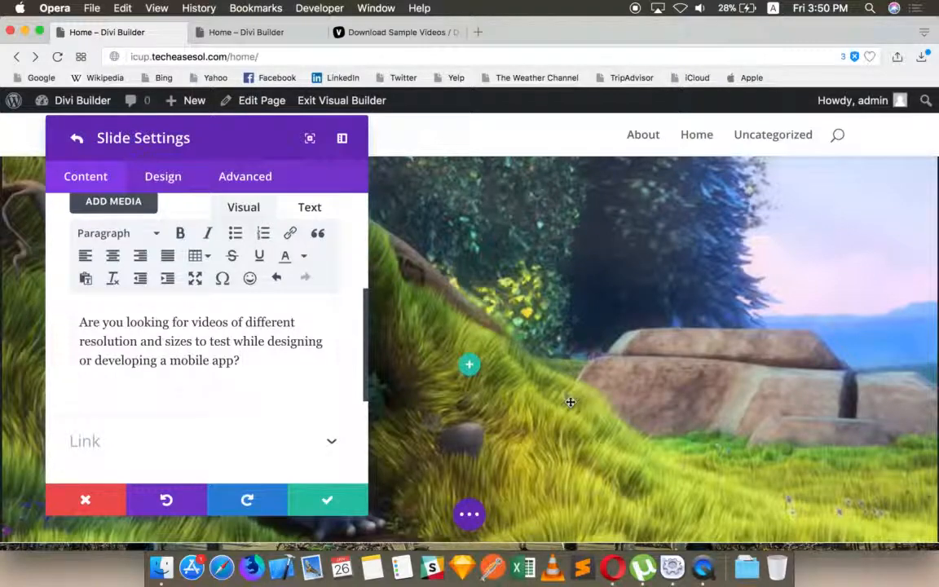
# Save the slide and fullwidth slider settings, and save the page
pyautogui.click(326, 499)
pyautogui.click(314, 500)
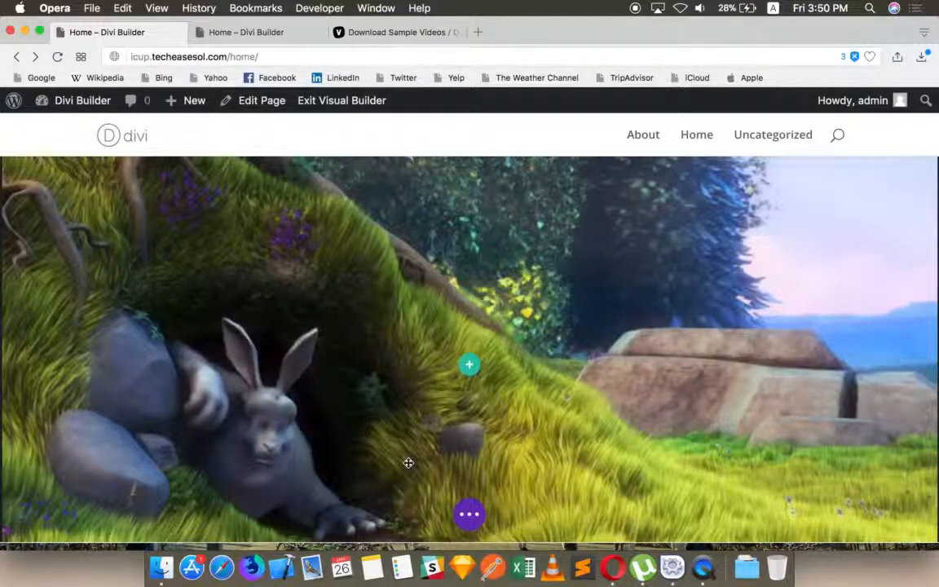
pyautogui.press('super+s')
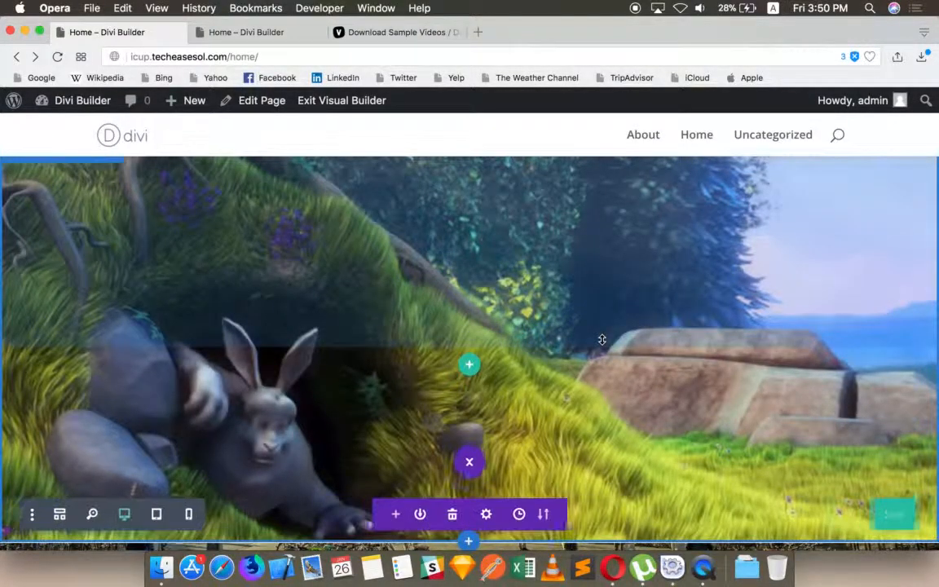
# Move the fullwidth slider section above the video background section and close the section settings without changes
pyautogui.moveTo(762, 423); pyautogui.dragTo(738, 371)
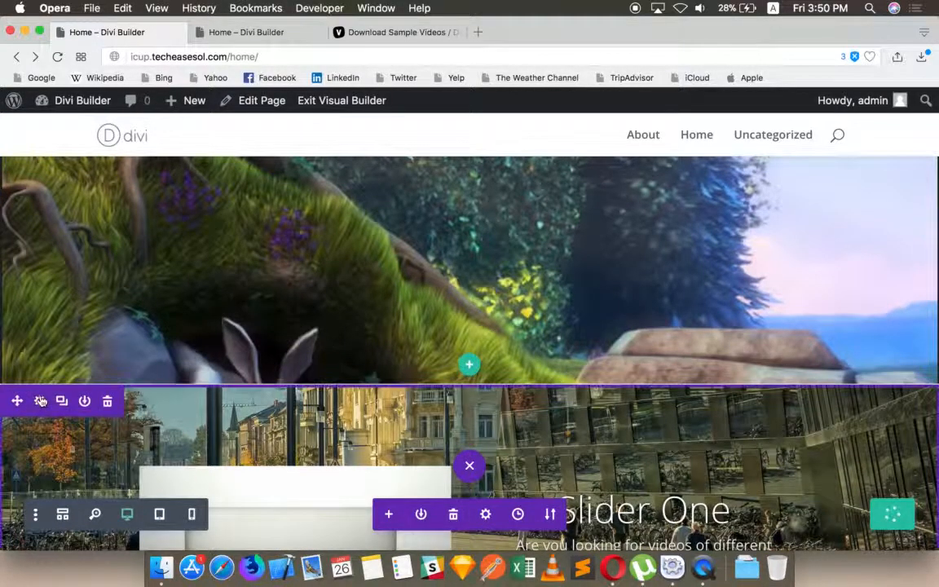
pyautogui.moveTo(17, 400); pyautogui.dragTo(31, 173)
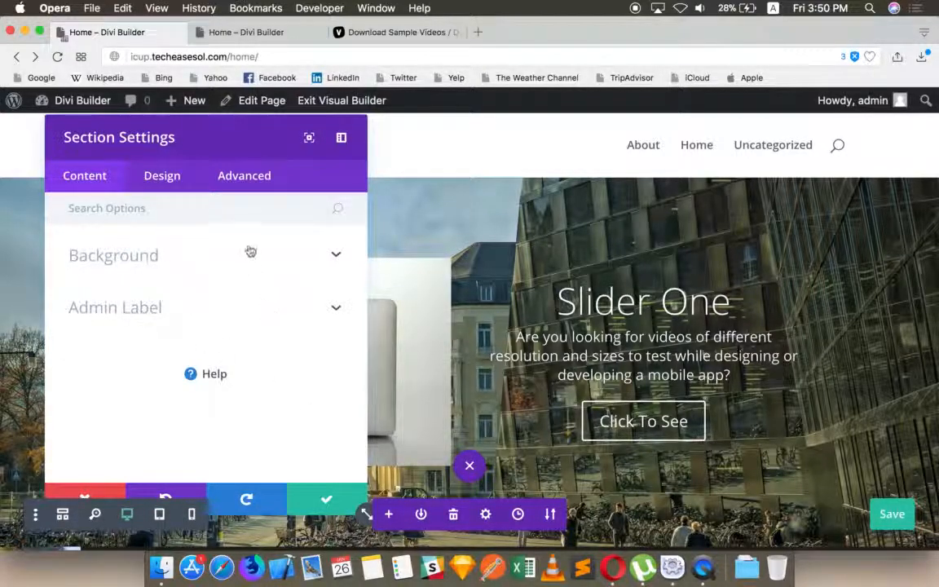
pyautogui.click(86, 497)
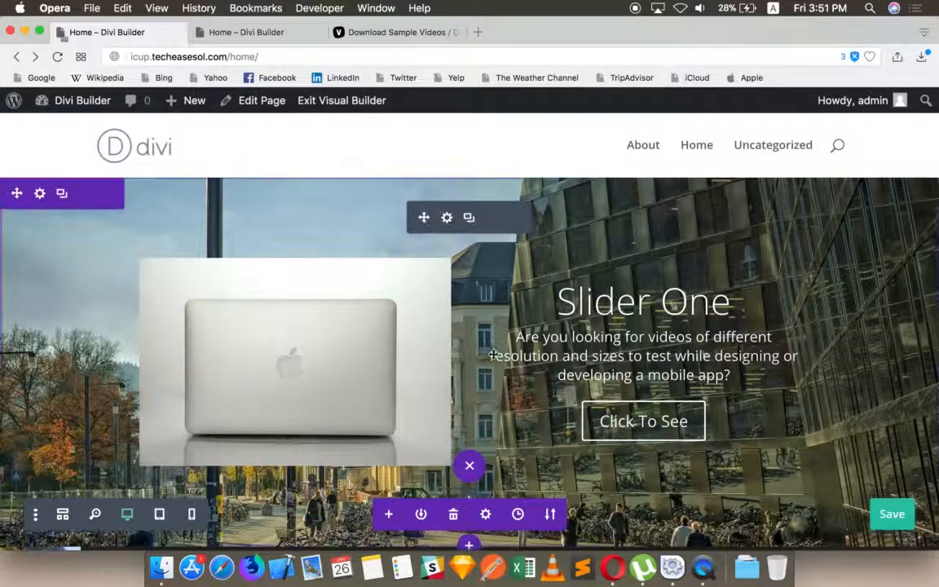
pyautogui.click(446, 220)
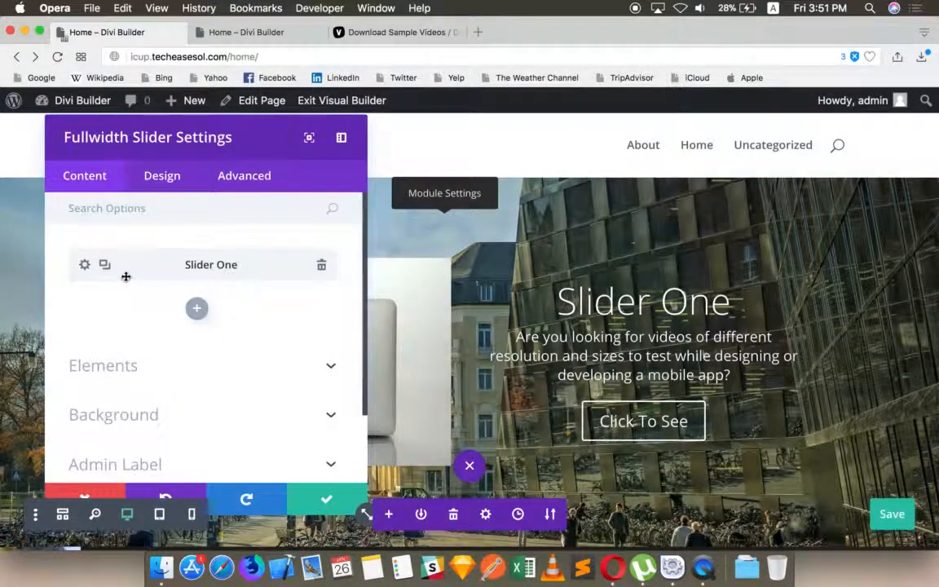
pyautogui.click(85, 265)
pyautogui.scroll(-5, 157, 306)
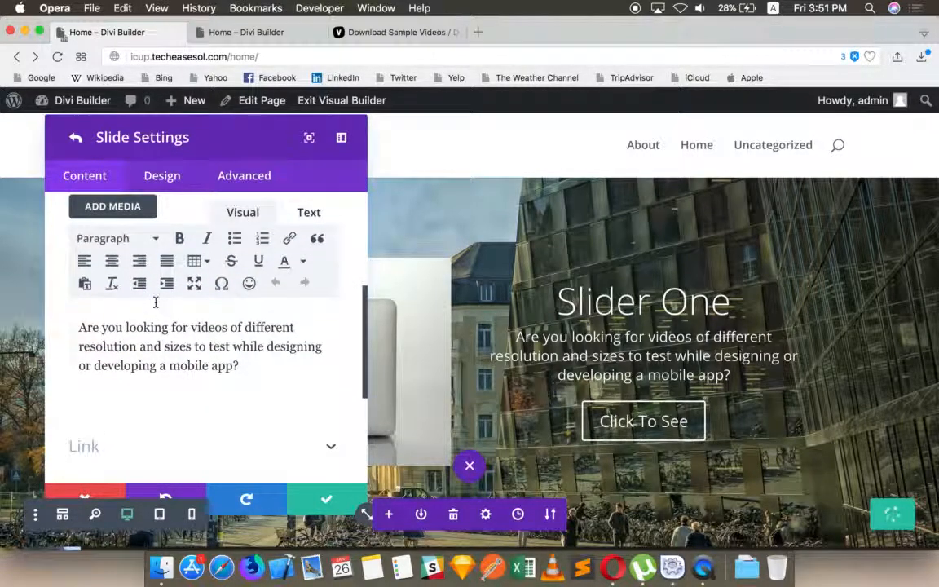
pyautogui.scroll(-3, 366, 371)
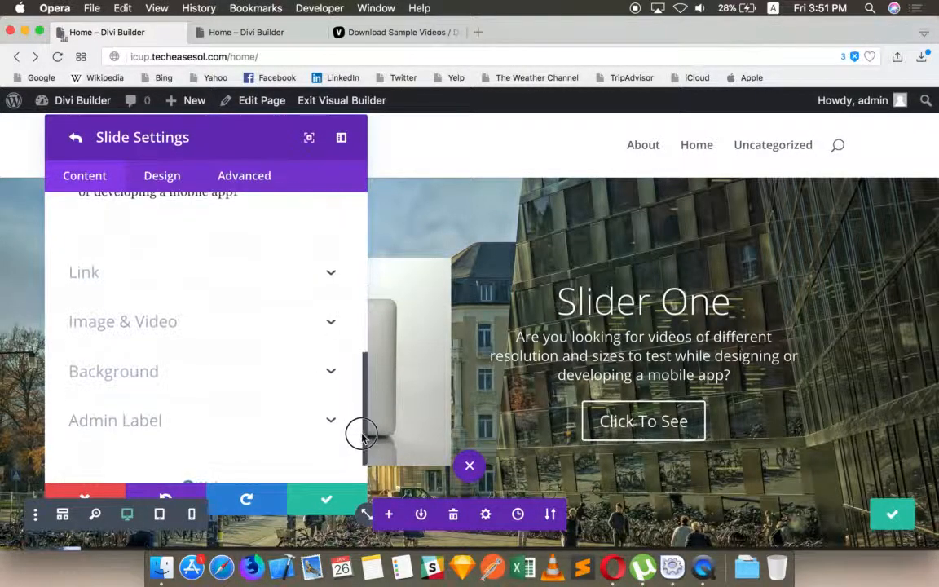
pyautogui.click(212, 298)
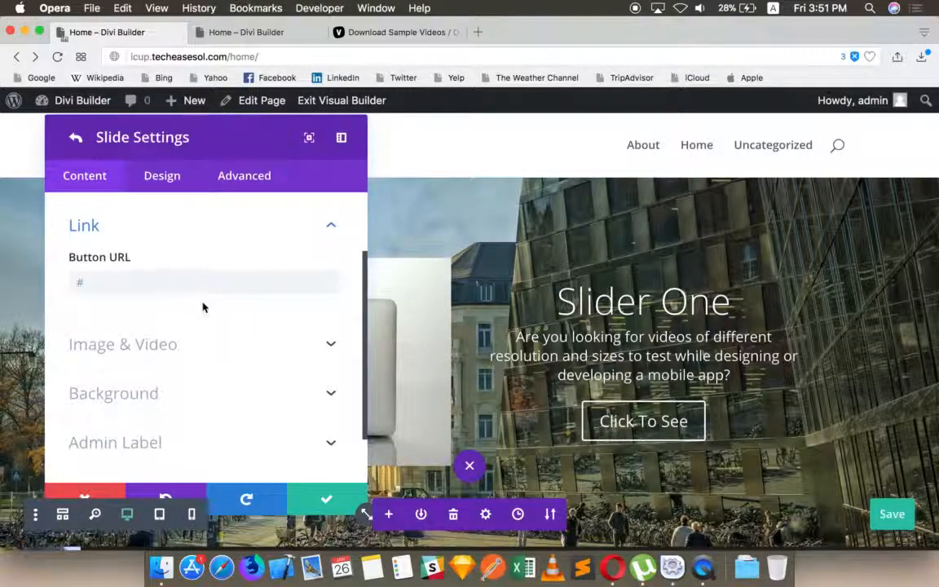
pyautogui.click(155, 283)
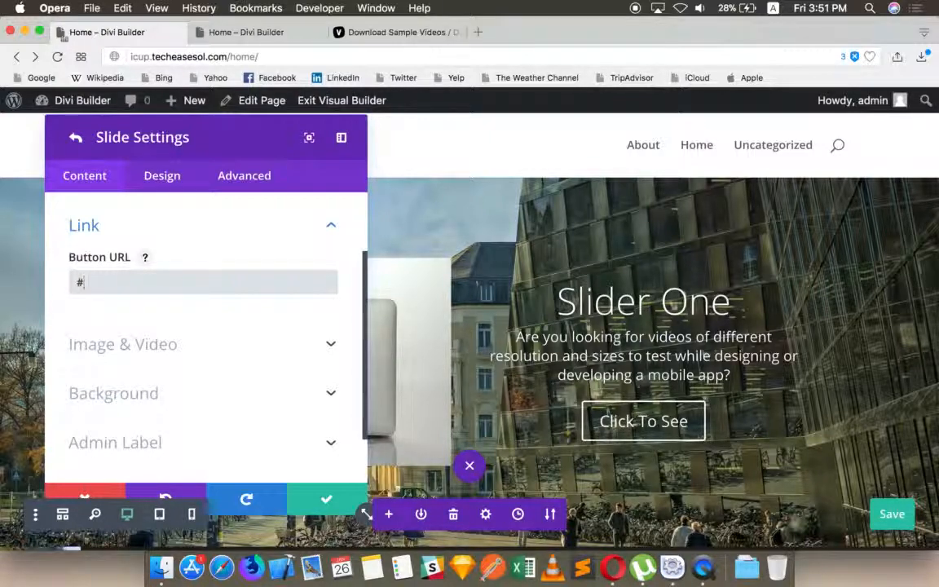
pyautogui.write('p://google.com')
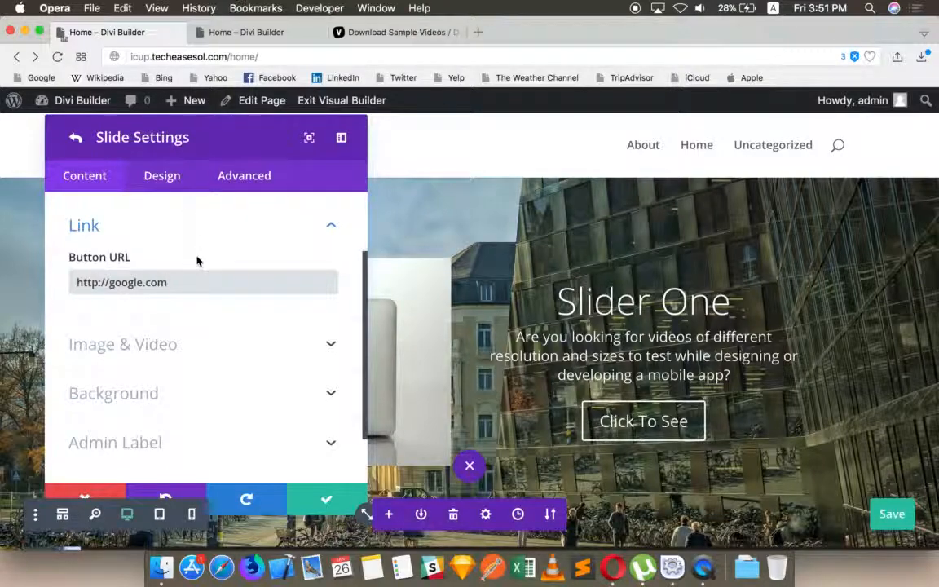
pyautogui.scroll(2, 175, 301)
pyautogui.scroll(-3, 173, 301)
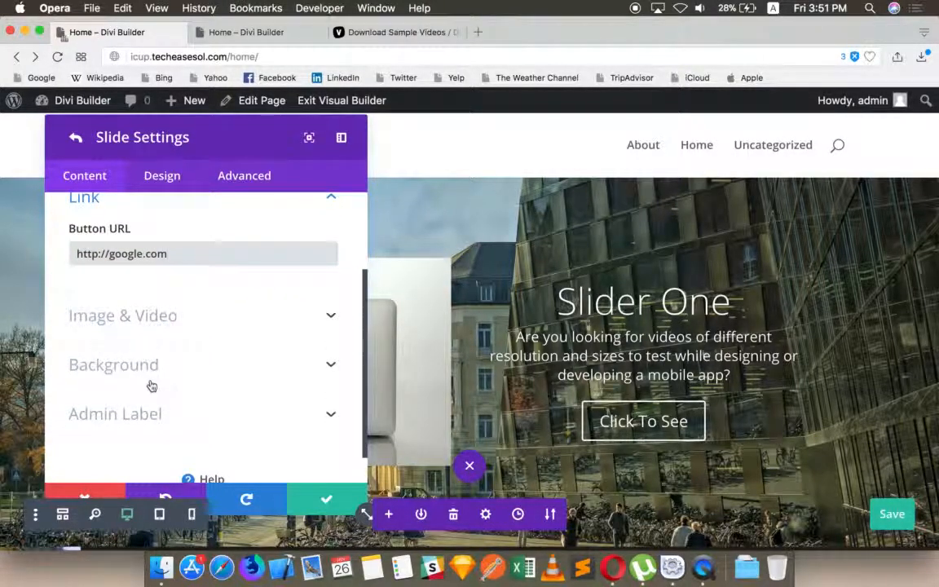
pyautogui.click(318, 502)
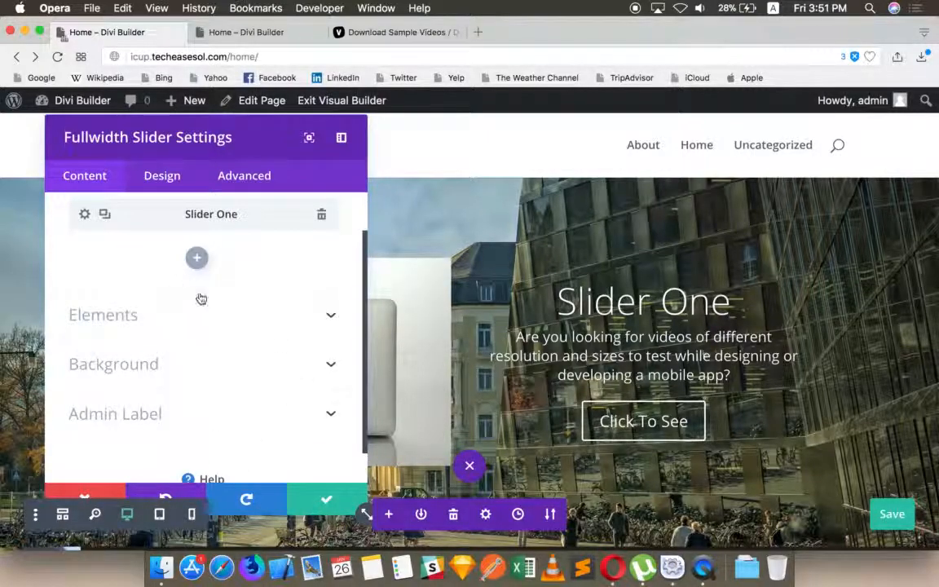
# Move the slider settings dialog aside and duplicate the Slider One slide
pyautogui.scroll(1, 204, 293)
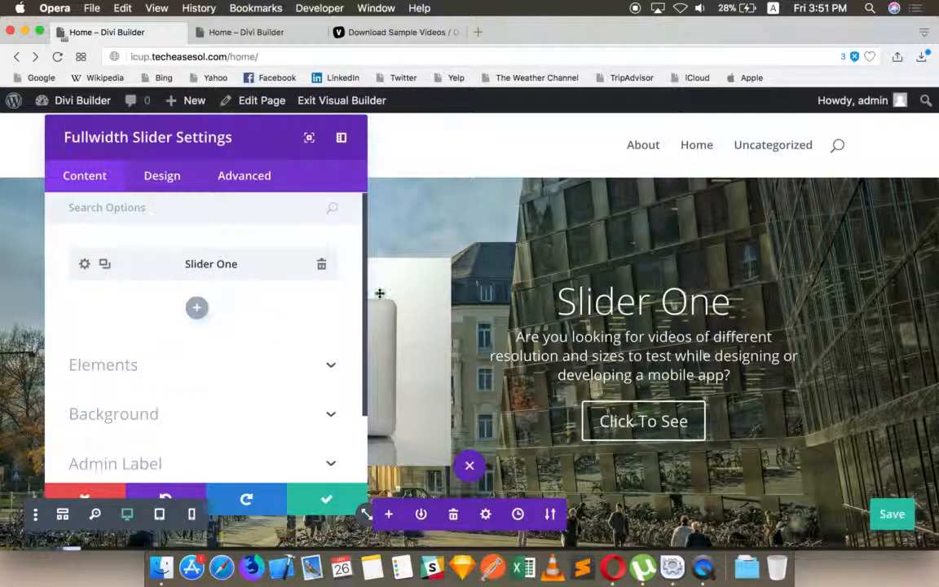
pyautogui.moveTo(195, 128); pyautogui.dragTo(379, 117)
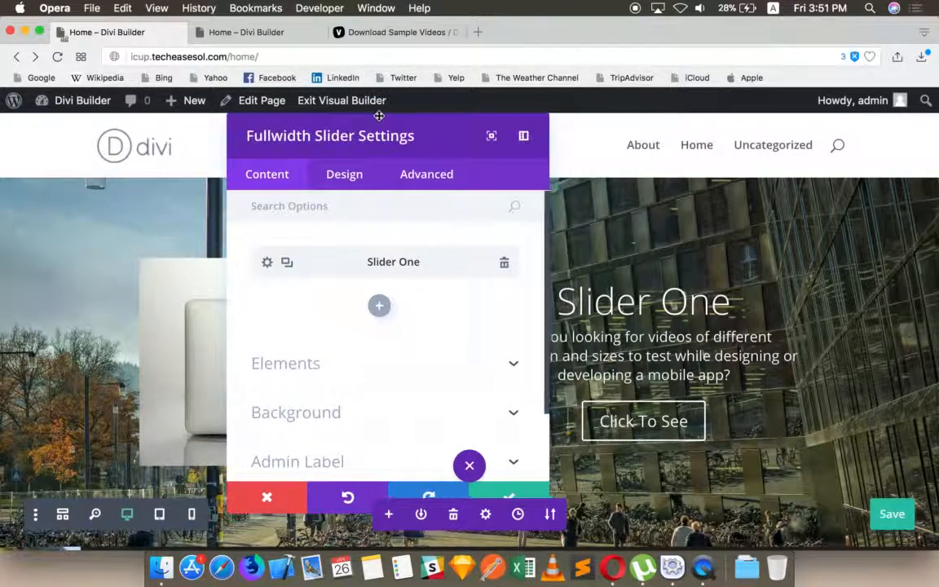
pyautogui.click(288, 263)
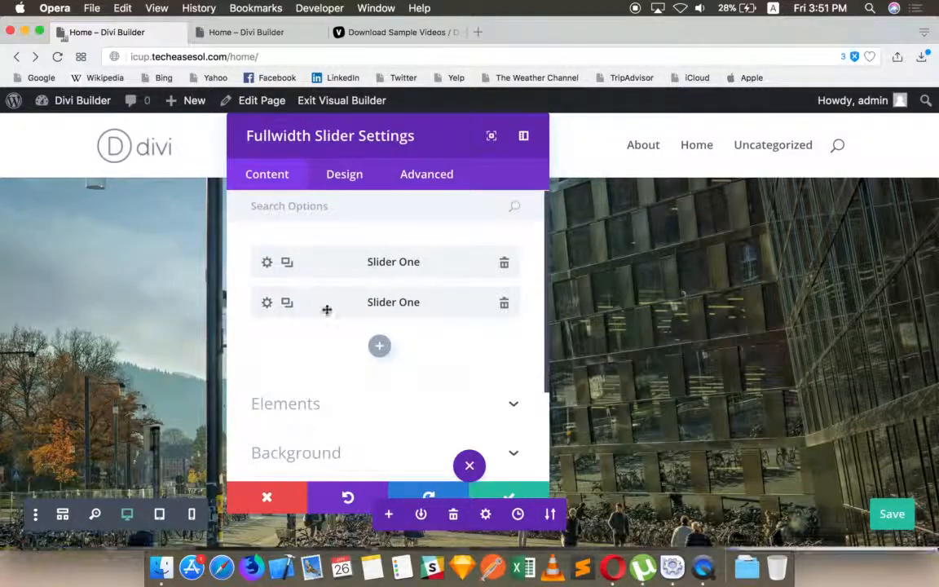
# Change the duplicated slide's heading to "Slider Two"
pyautogui.click(266, 304)
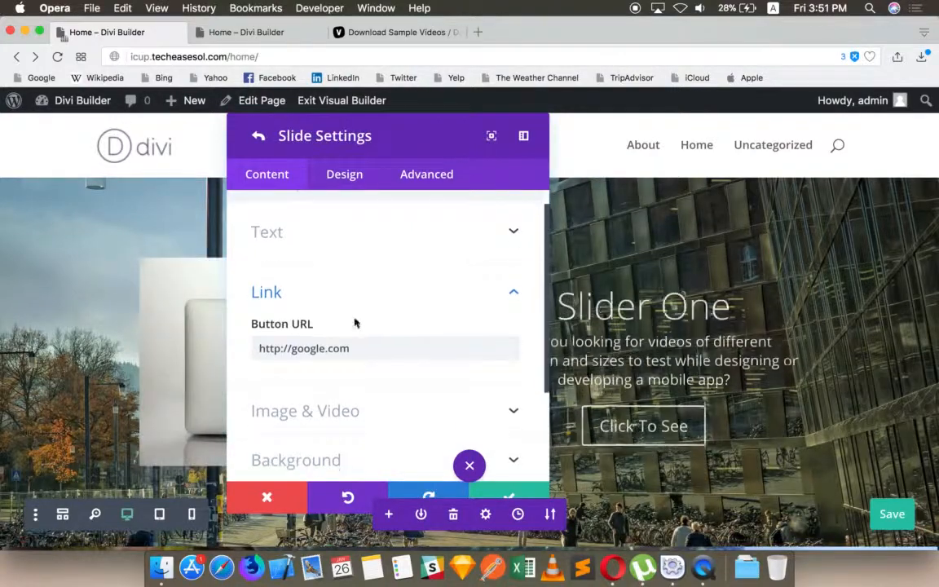
pyautogui.click(328, 244)
pyautogui.click(324, 316)
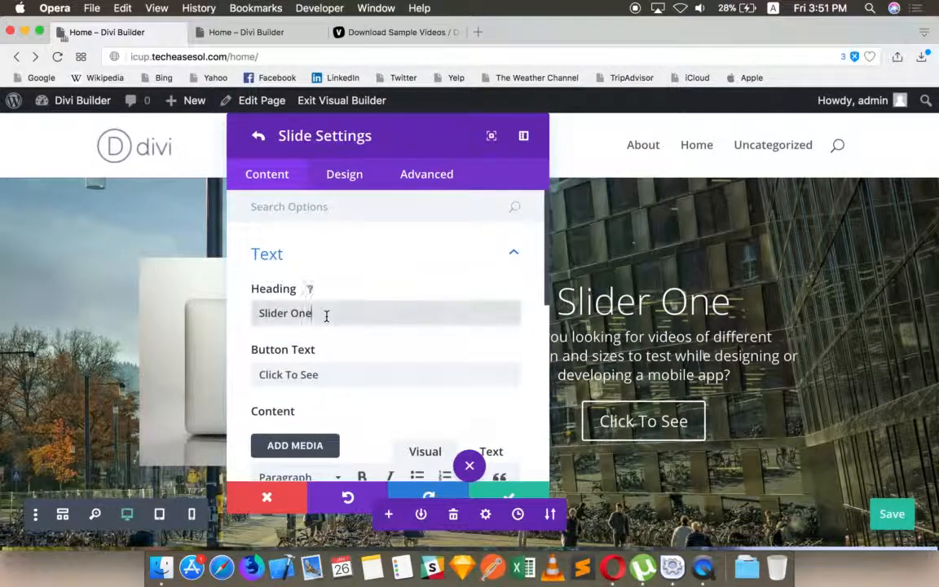
pyautogui.press('BackSpace')
pyautogui.press('BackSpace')
pyautogui.write('Two')
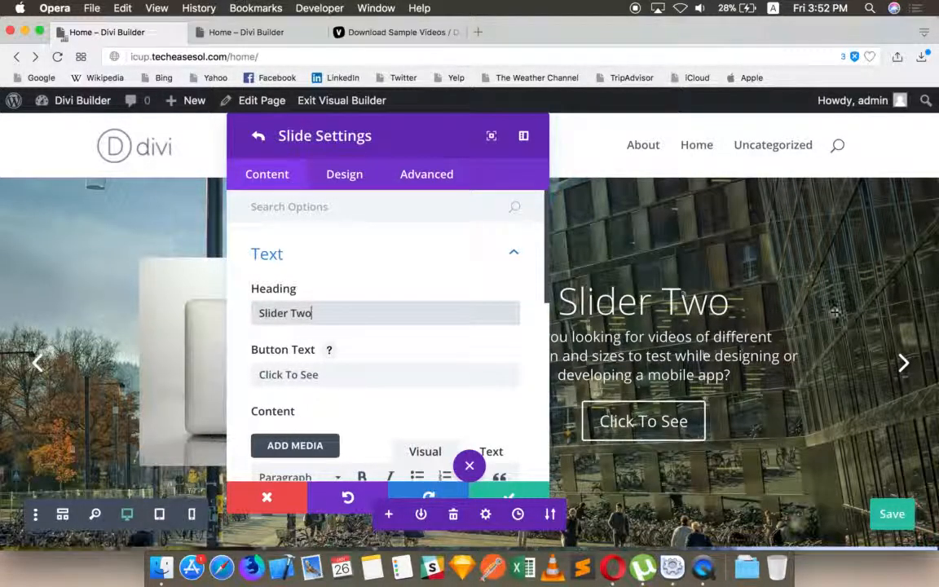
# Set the second slide's button text to "Read More"
pyautogui.scroll(-5, 397, 308)
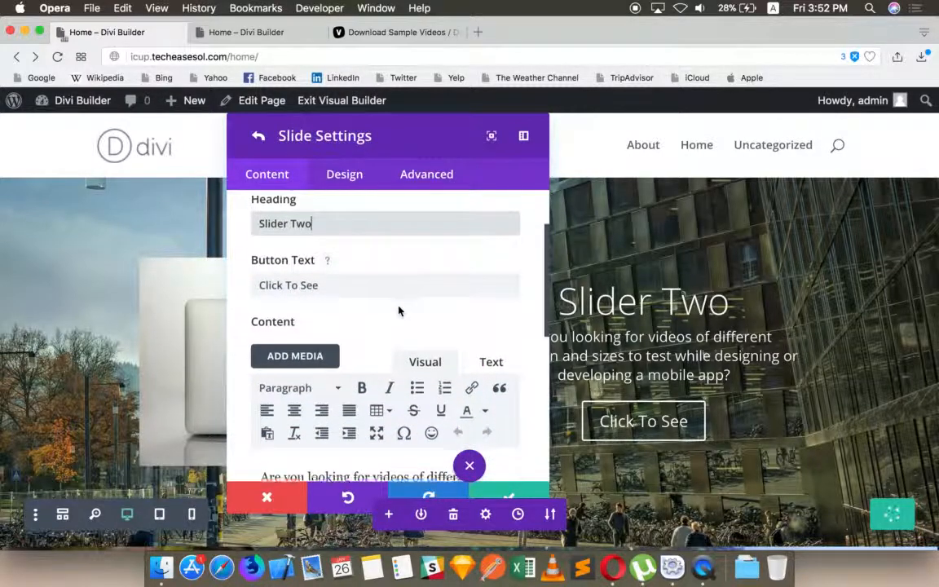
pyautogui.scroll(2, 398, 309)
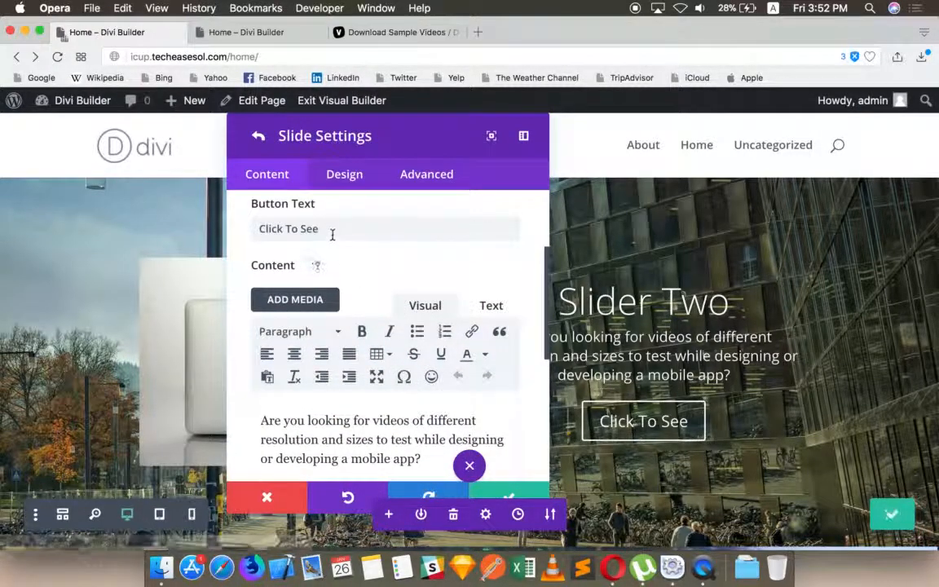
pyautogui.moveTo(330, 230); pyautogui.dragTo(208, 198)
pyautogui.write('Read More')
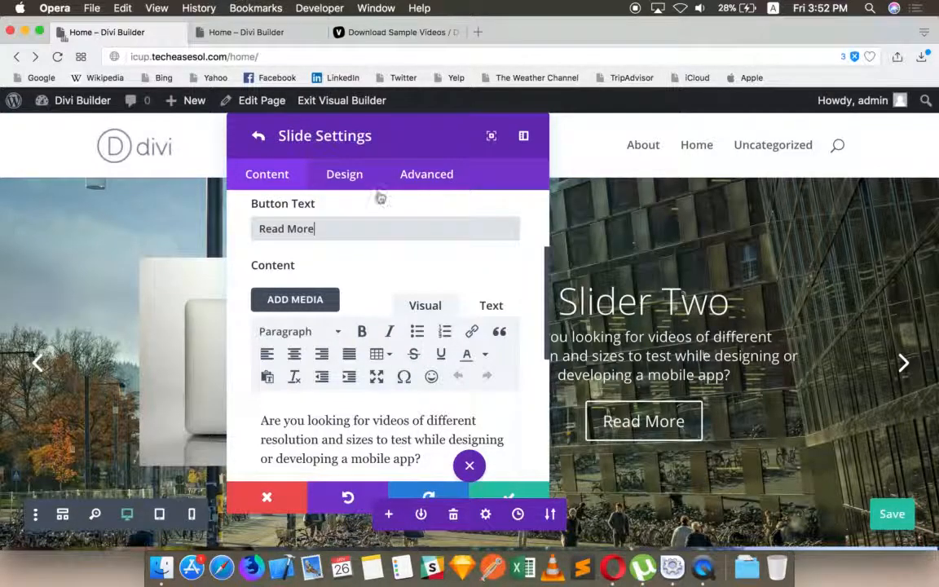
# Remove the slide image from the Slider Two slide and move the slide settings dialog aside
pyautogui.scroll(-3, 355, 277)
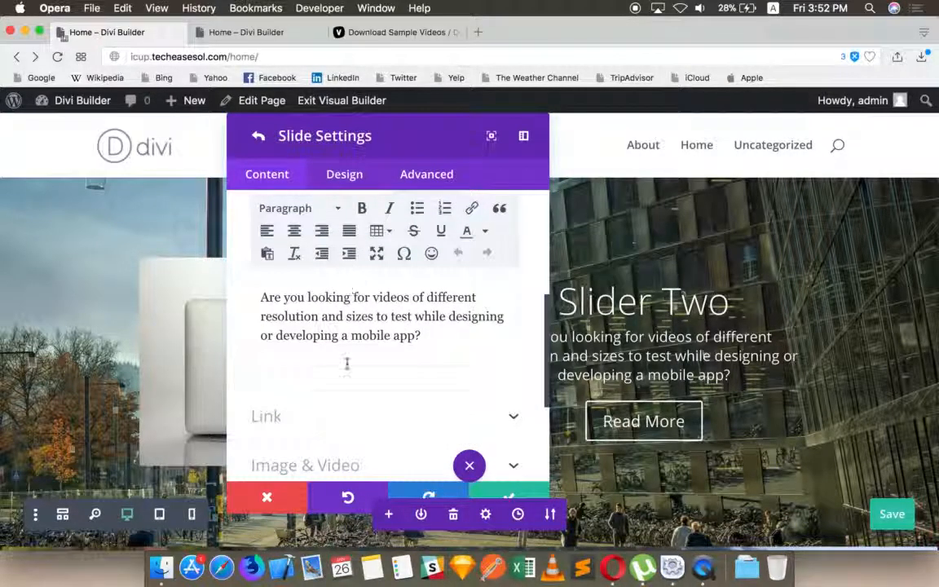
pyautogui.click(365, 417)
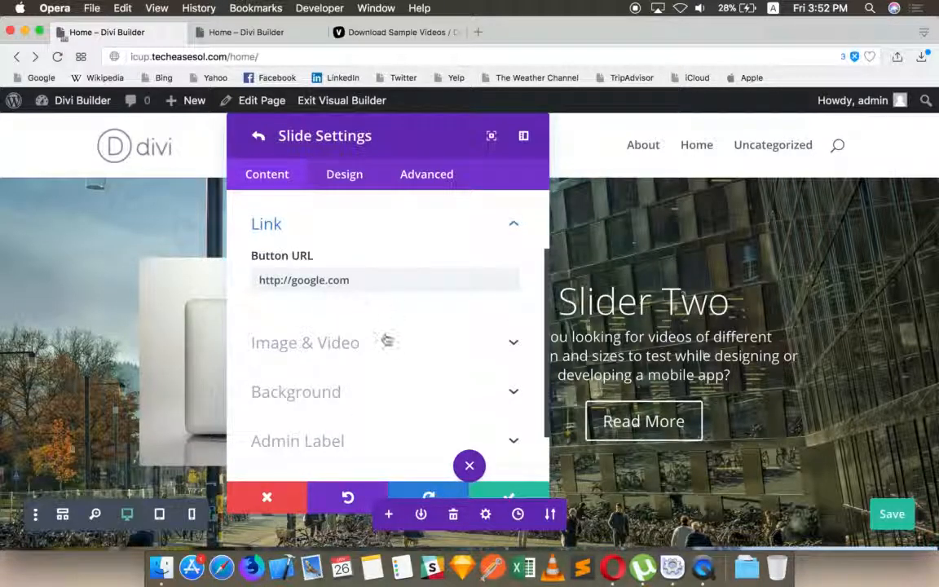
pyautogui.click(374, 343)
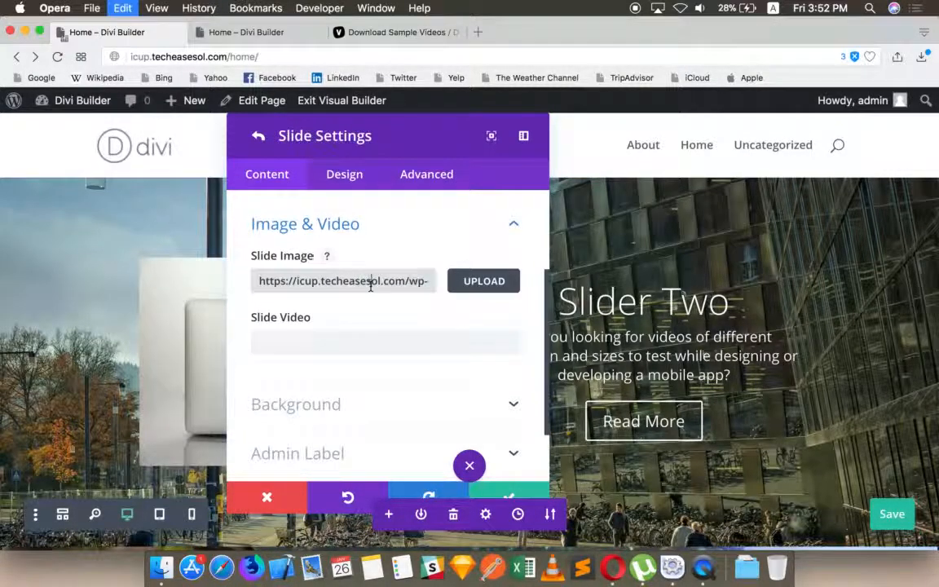
pyautogui.press('BackSpace')
pyautogui.moveTo(434, 129); pyautogui.dragTo(294, 115)
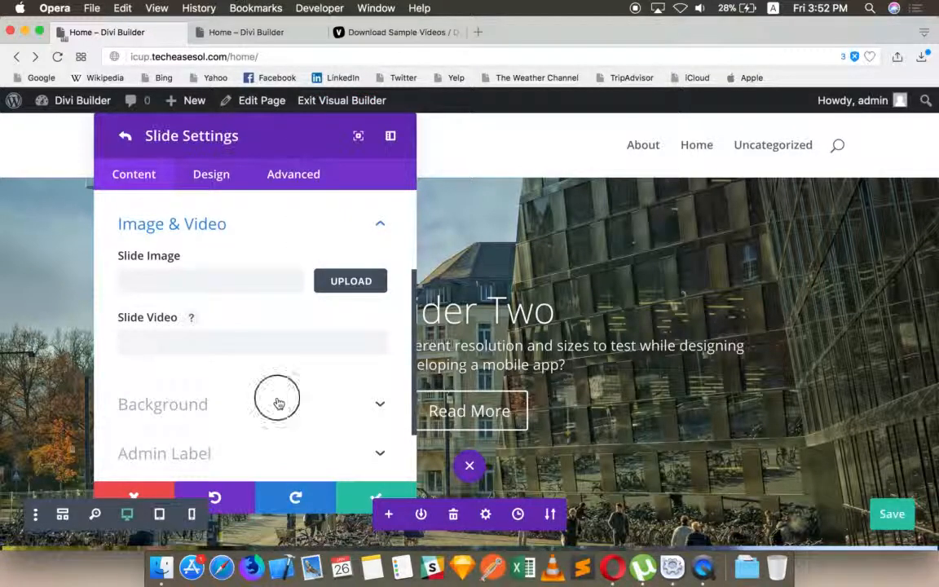
# Replace the Slider Two slide's background image with sea-2561397_1920.jpg from the media library, then save the slide and slider settings
pyautogui.click(280, 403)
pyautogui.click(329, 285)
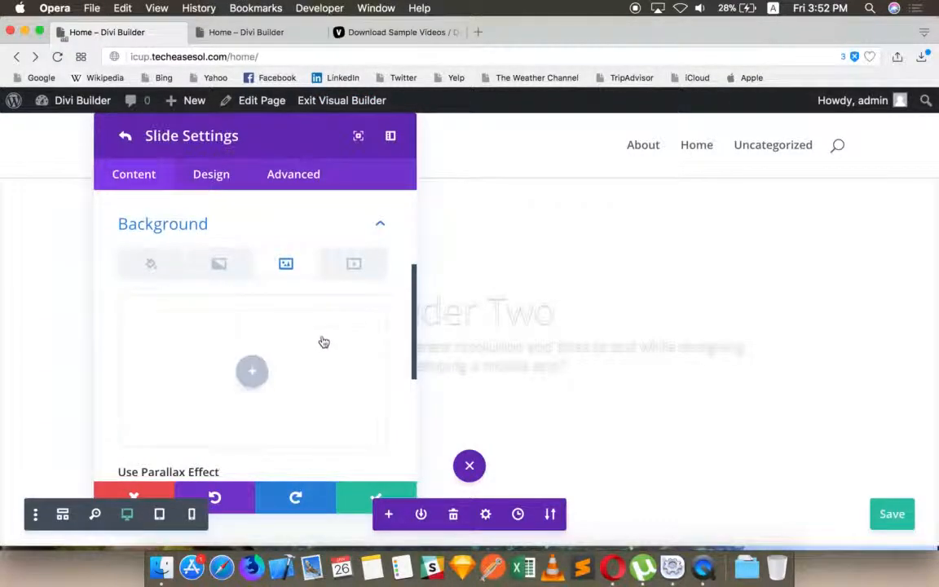
pyautogui.click(251, 372)
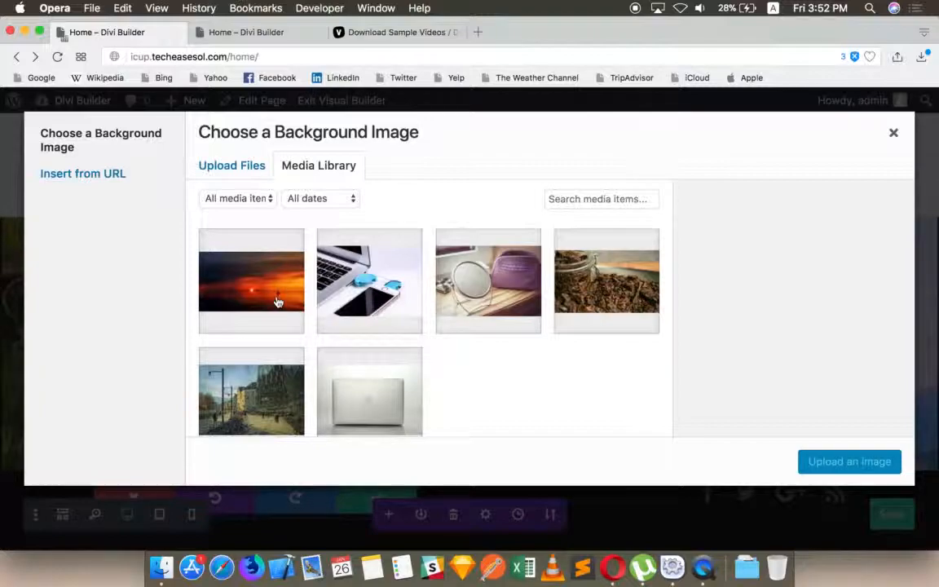
pyautogui.click(277, 301)
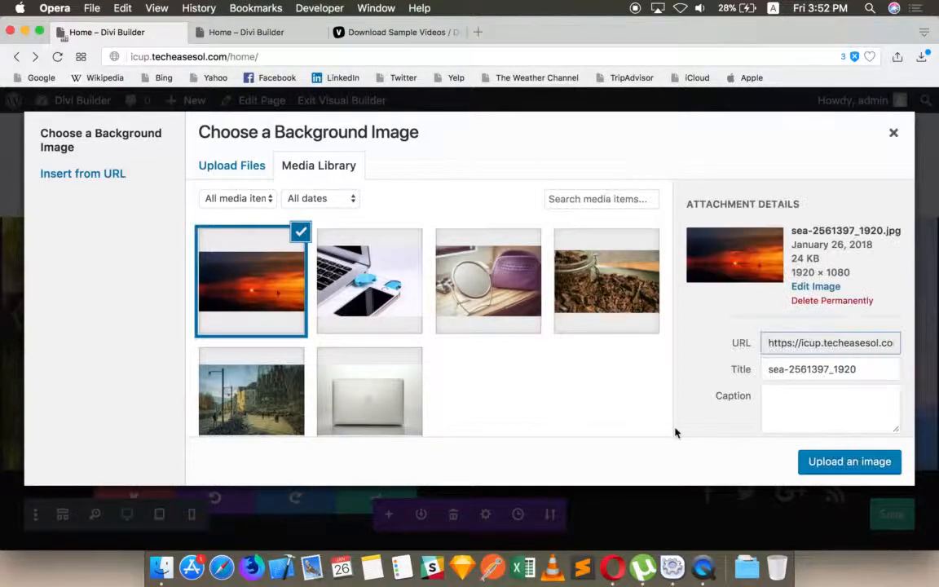
pyautogui.click(827, 471)
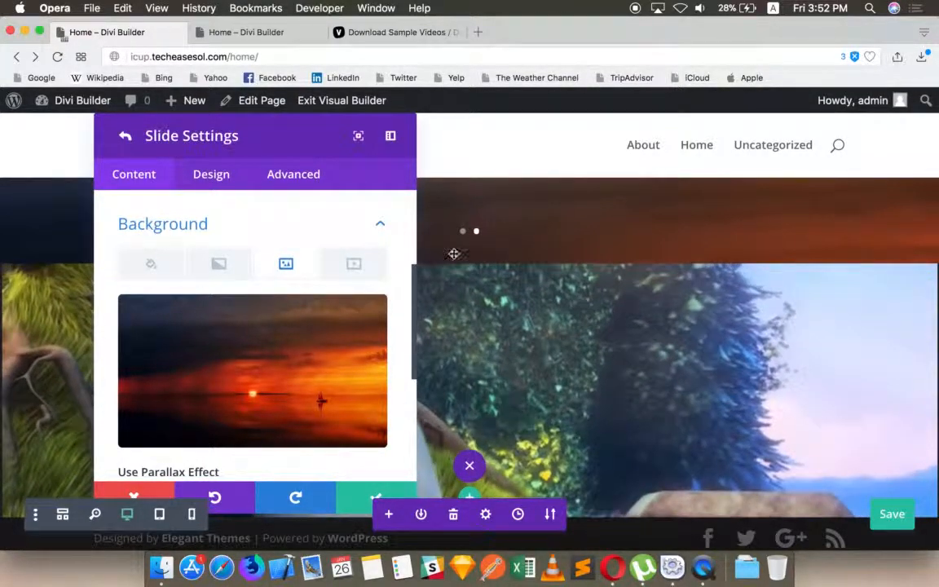
pyautogui.click(358, 496)
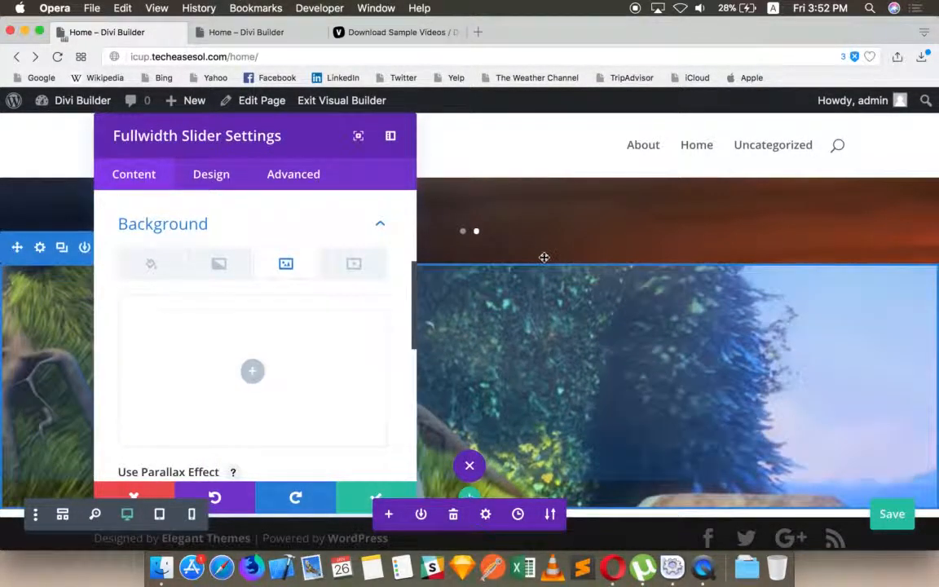
pyautogui.click(534, 340)
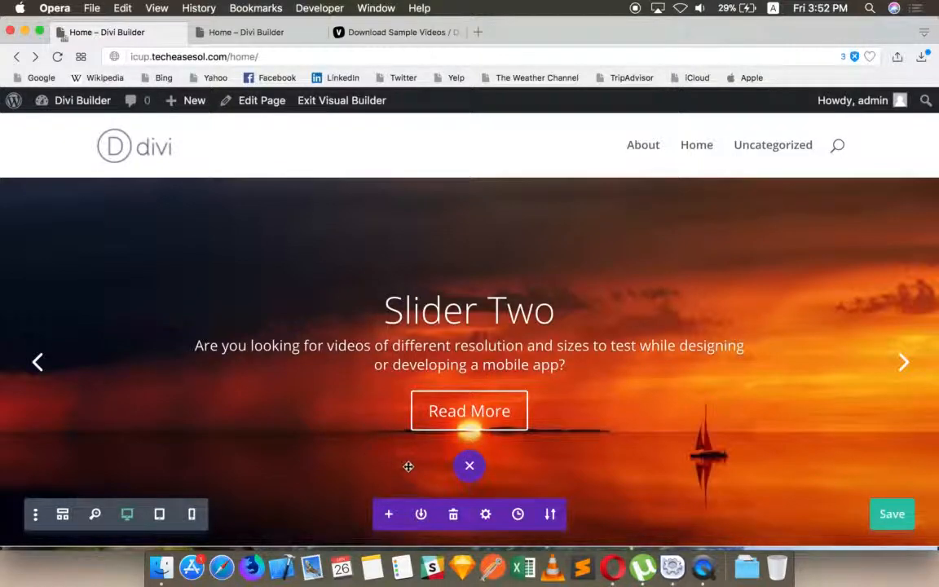
# Reopen the fullwidth slider settings, duplicate the Slider Two slide and move the copy to the start of the slide list
pyautogui.click(443, 217)
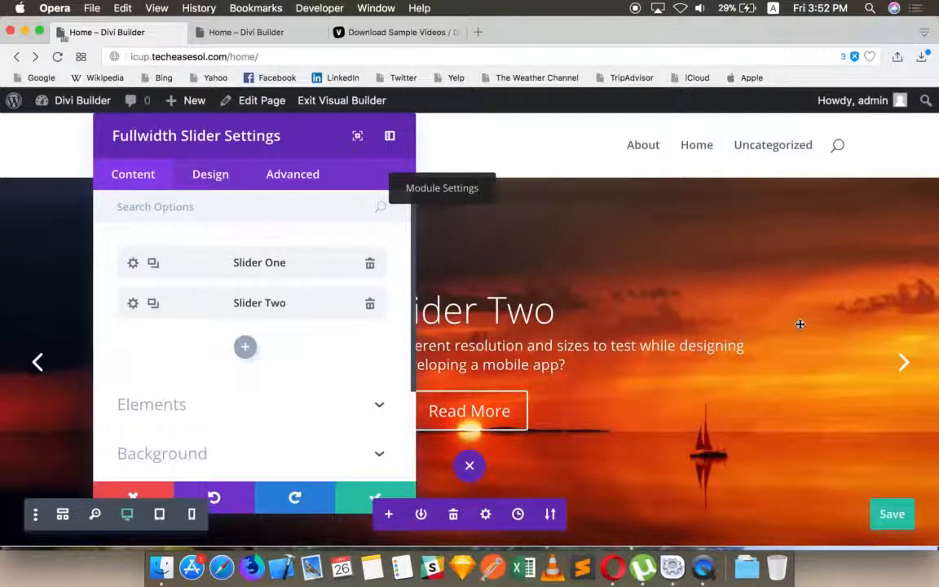
pyautogui.click(133, 303)
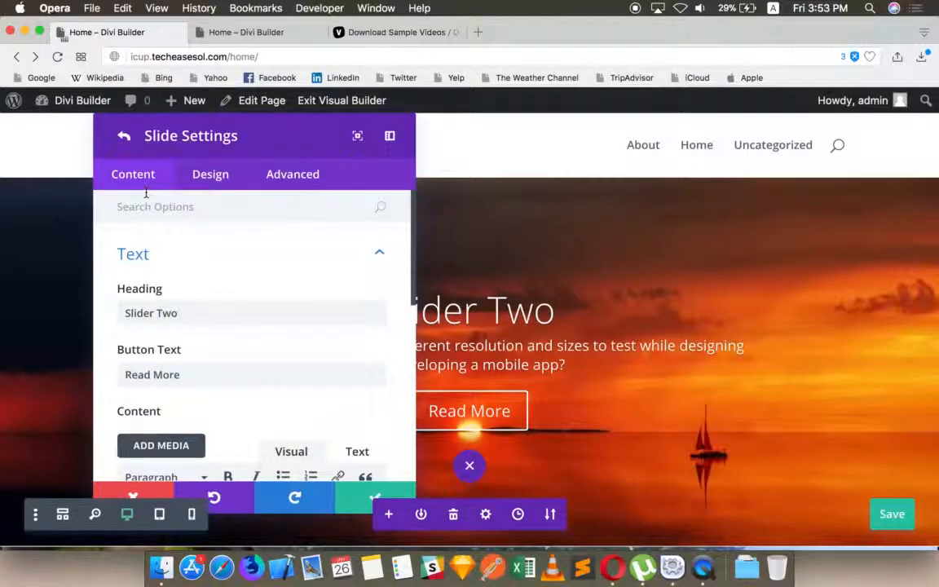
pyautogui.click(368, 498)
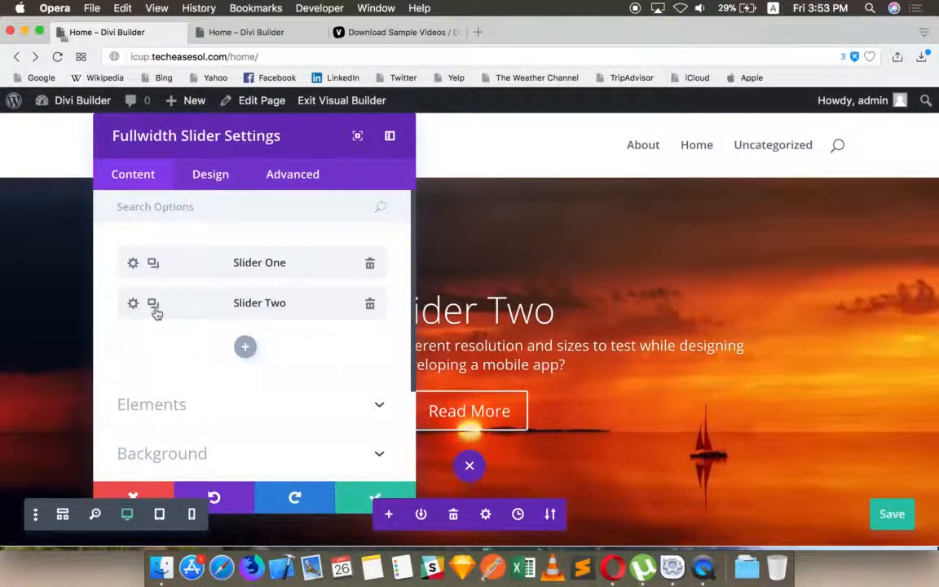
pyautogui.click(153, 303)
pyautogui.moveTo(166, 346); pyautogui.dragTo(195, 262)
# Change the heading of the first slide in the list to "Video Slide"
pyautogui.click(133, 263)
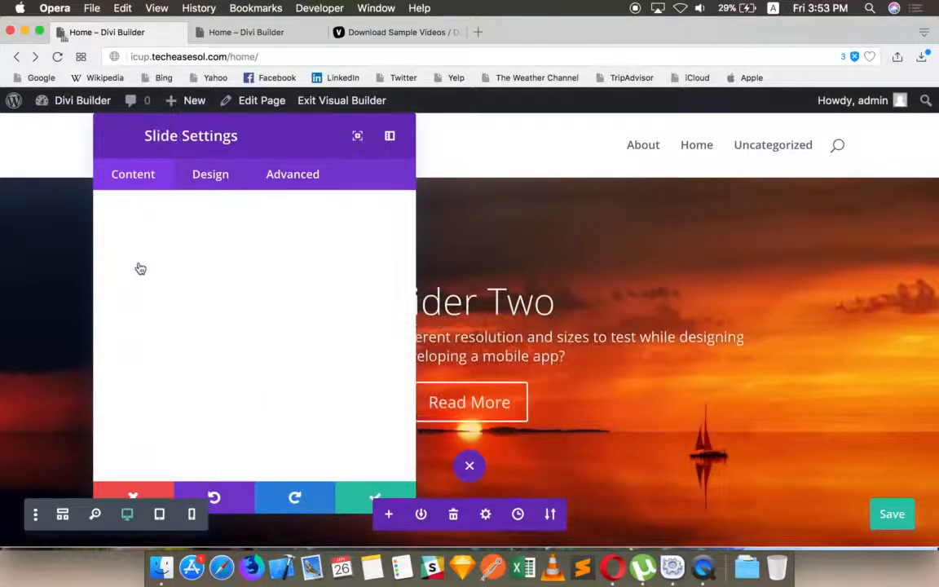
pyautogui.moveTo(192, 312); pyautogui.dragTo(112, 309)
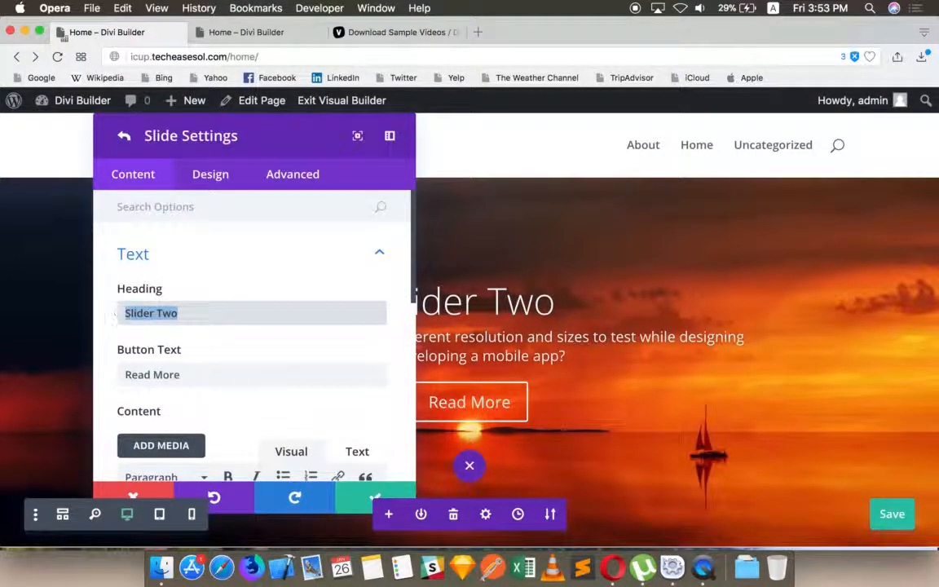
pyautogui.write('Video Slide')
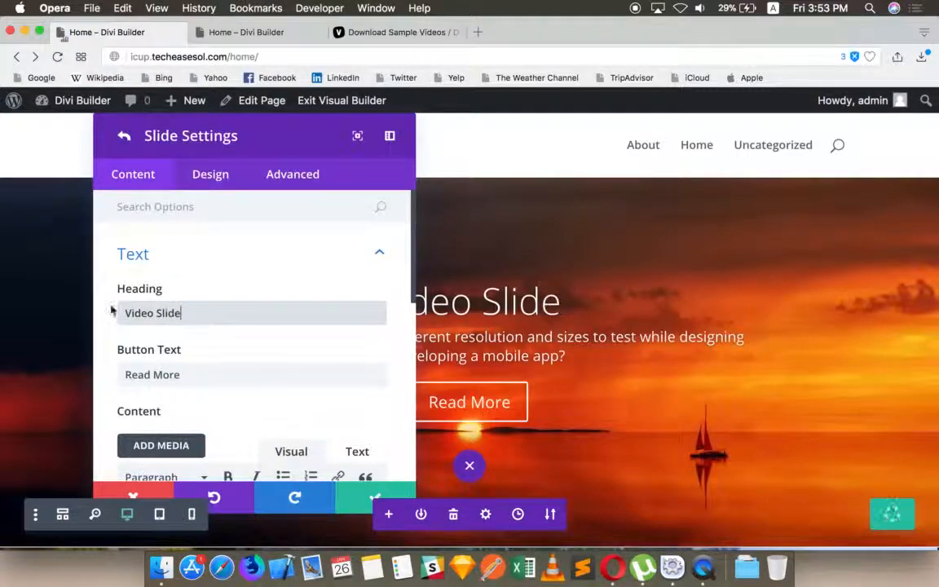
# Delete the Video Slide's background image and set SampleVideo_1280x720_1mb.mp4 from the media library as its MP4 background video
pyautogui.scroll(-10, 242, 374)
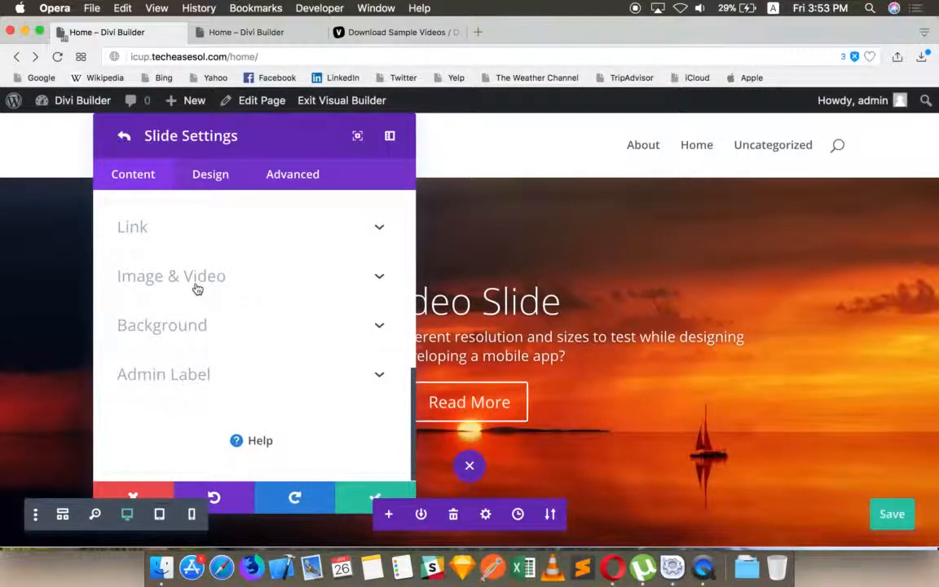
pyautogui.click(196, 287)
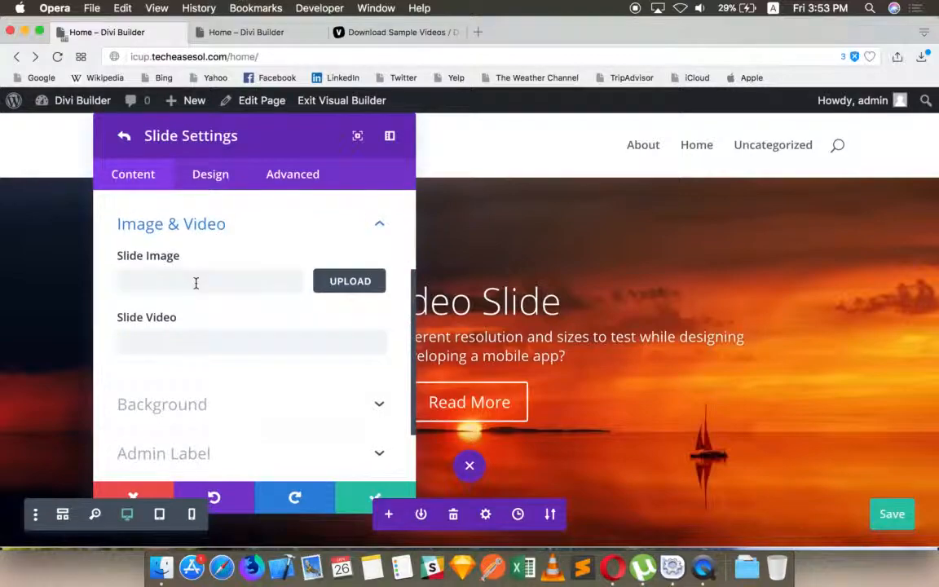
pyautogui.click(242, 398)
pyautogui.click(363, 319)
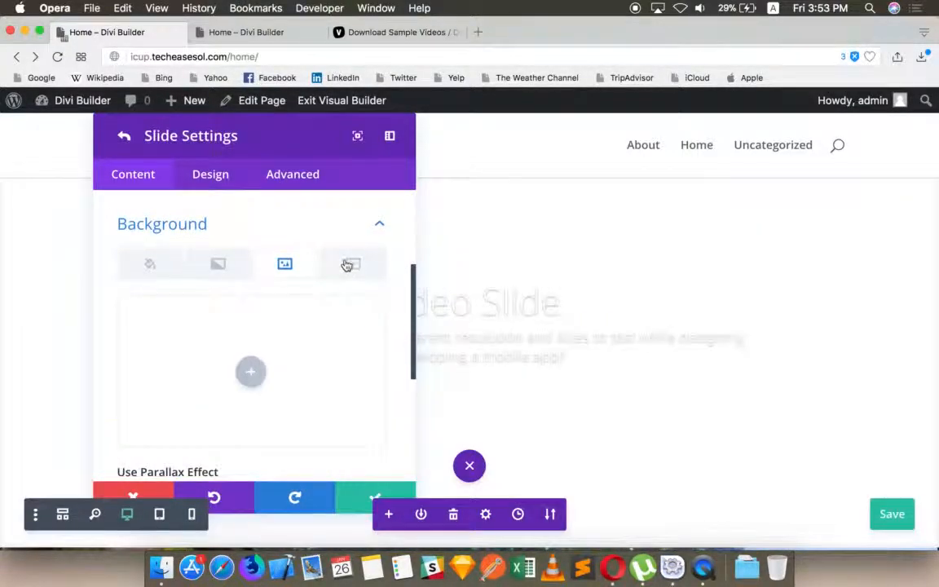
pyautogui.click(351, 264)
pyautogui.click(247, 392)
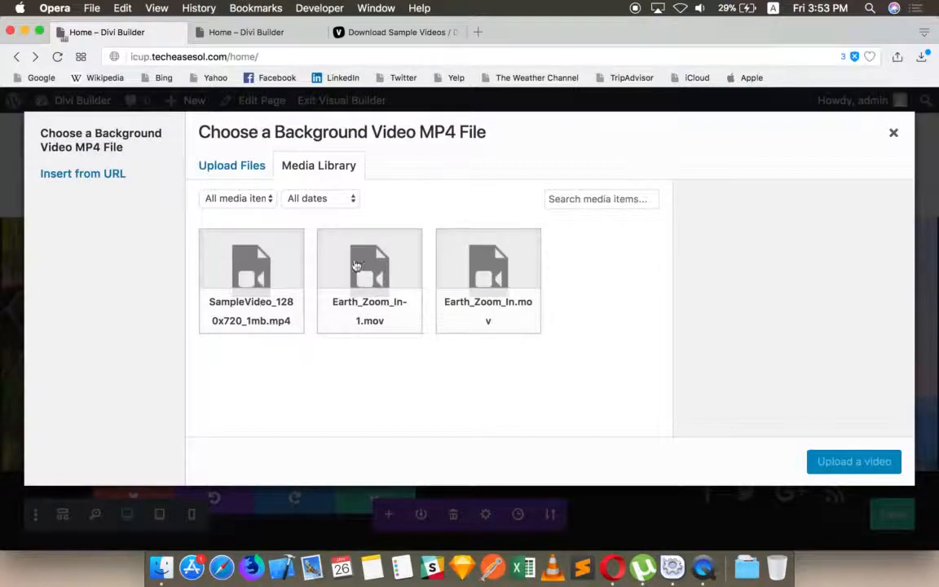
pyautogui.click(259, 292)
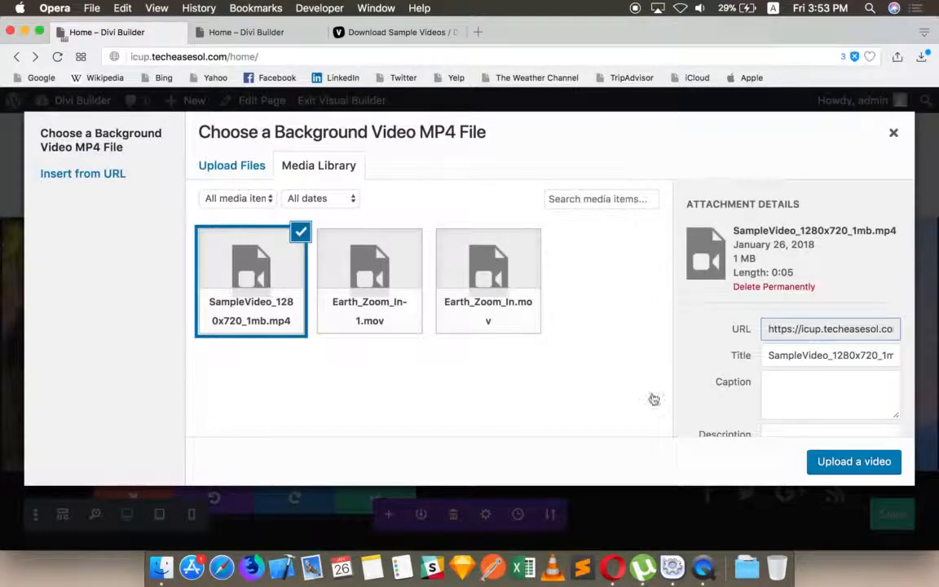
pyautogui.click(842, 459)
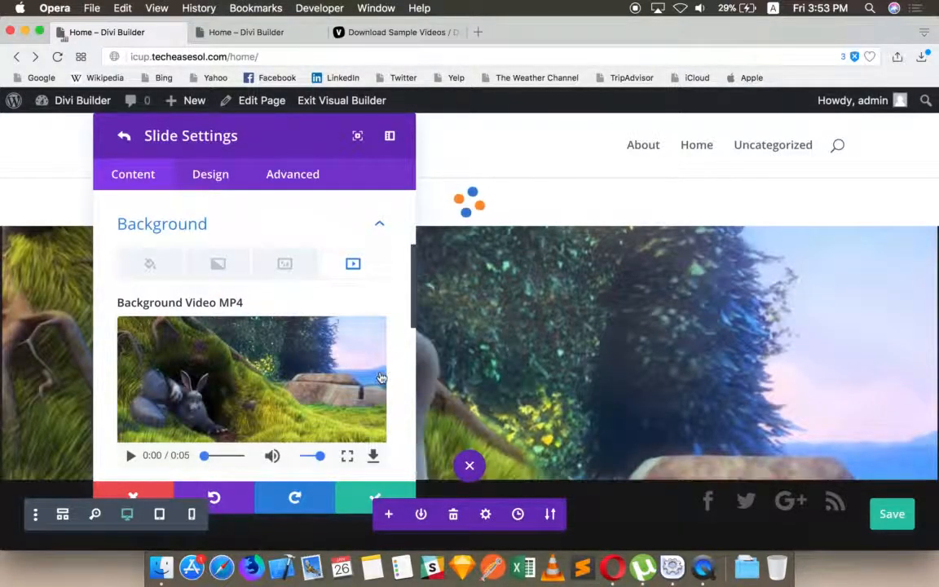
# Review the remaining background video options, then save the Video Slide and the fullwidth slider settings
pyautogui.scroll(-2, 397, 314)
pyautogui.moveTo(411, 301); pyautogui.dragTo(410, 420)
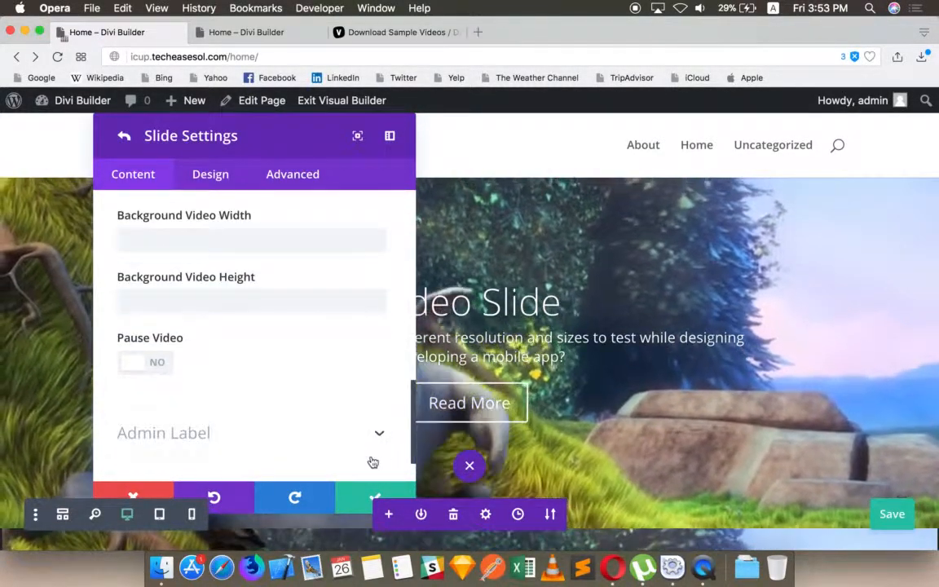
pyautogui.click(371, 494)
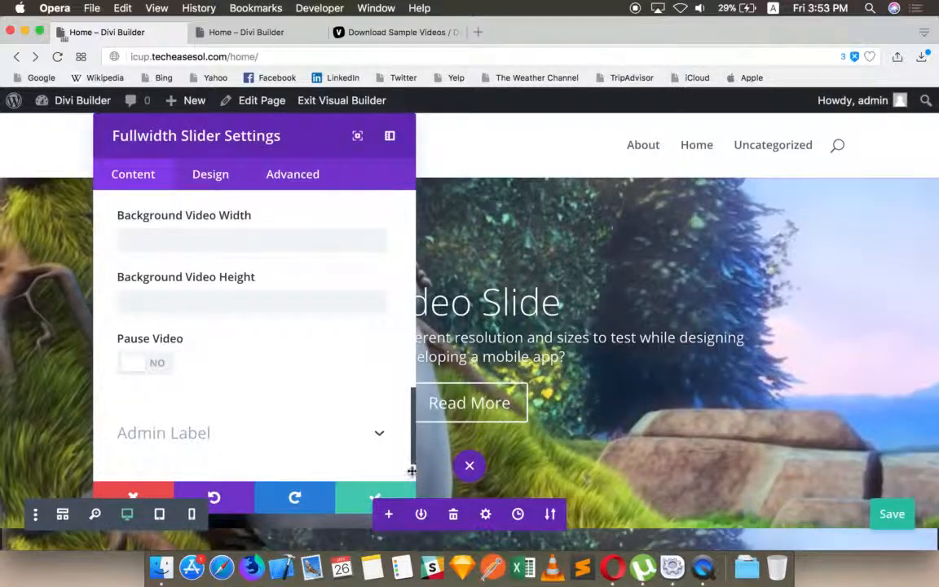
pyautogui.click(393, 494)
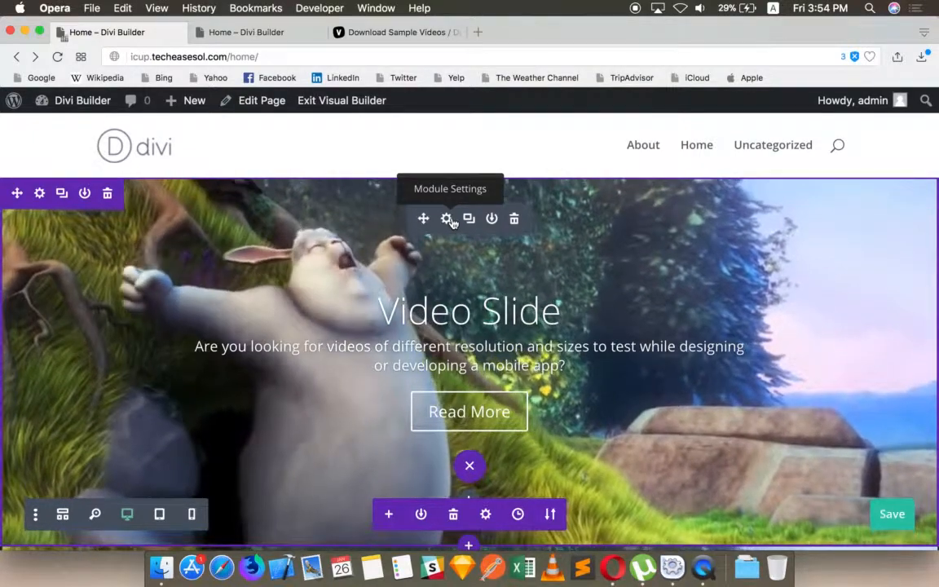
# Reopen the fullwidth slider settings, expand the element options and move the Video Slide below Slider Two
pyautogui.click(452, 220)
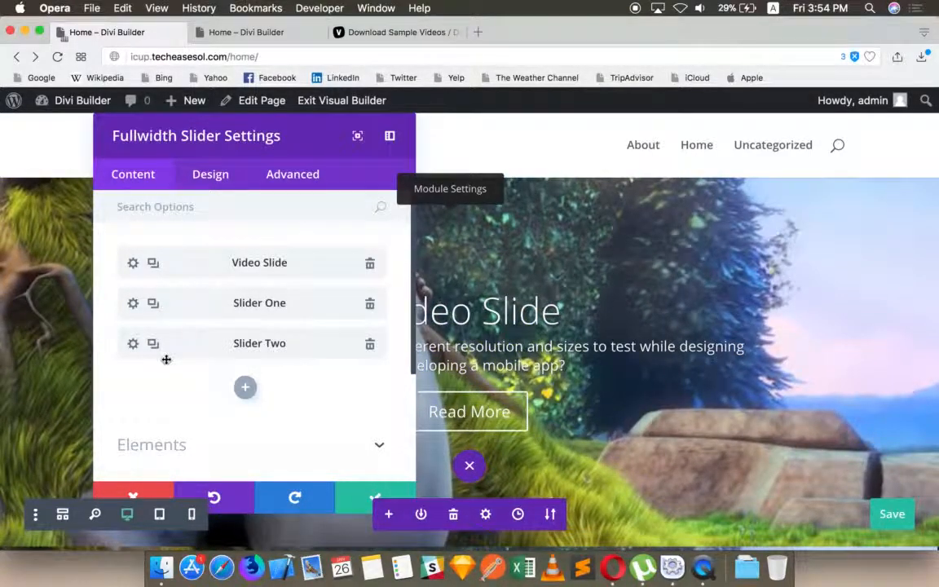
pyautogui.scroll(-4, 167, 359)
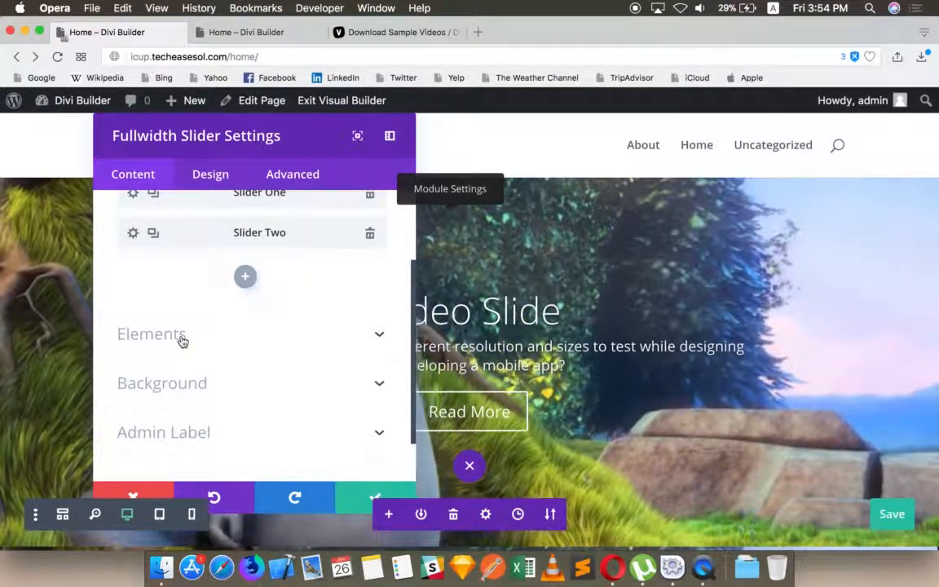
pyautogui.click(182, 339)
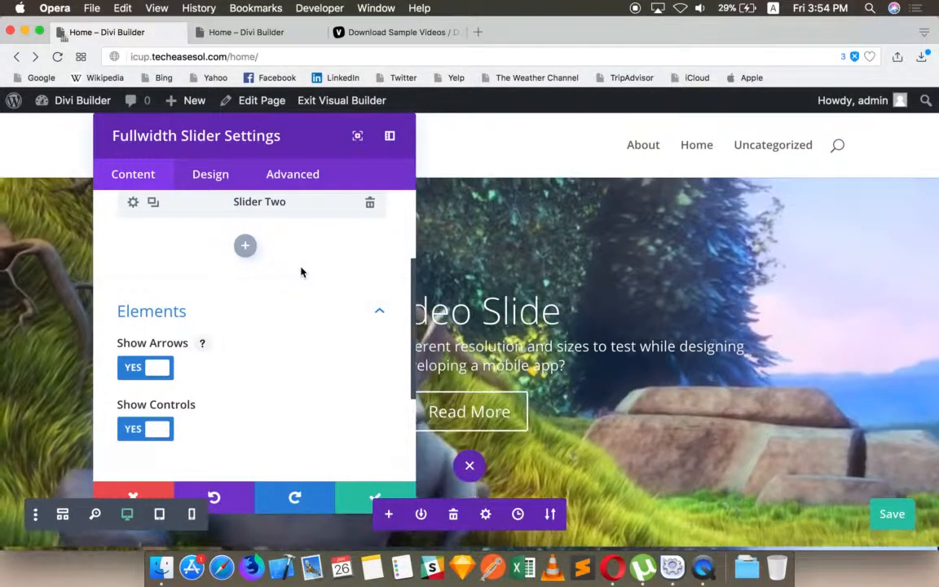
pyautogui.scroll(3, 301, 272)
pyautogui.moveTo(230, 242); pyautogui.dragTo(222, 328)
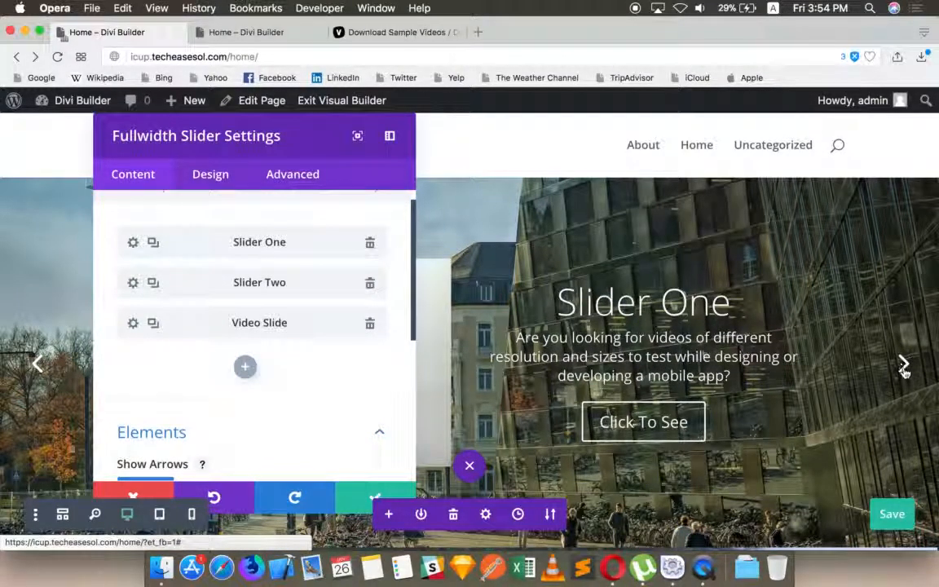
# Turn the slider's Show Arrows option off and back on
pyautogui.scroll(-3, 184, 383)
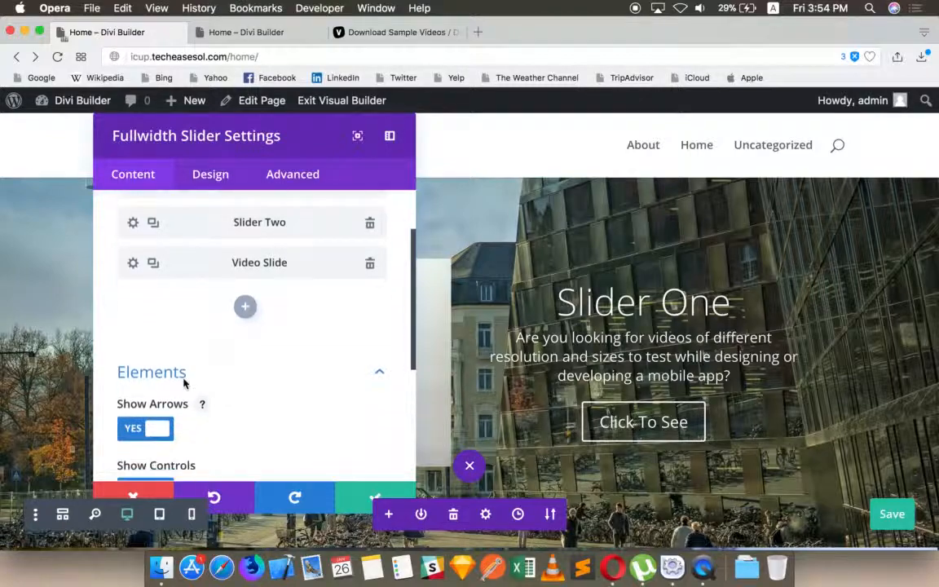
pyautogui.click(161, 426)
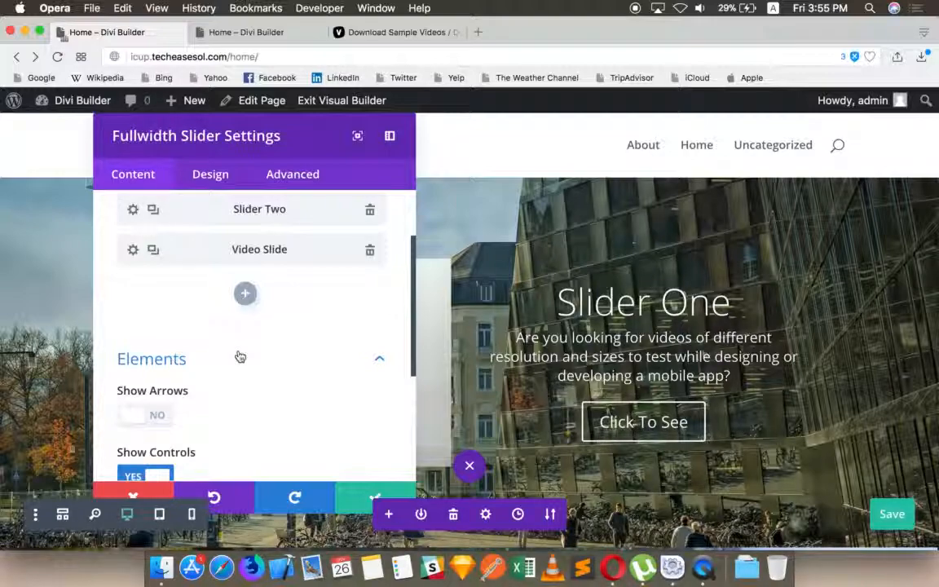
pyautogui.click(148, 414)
pyautogui.scroll(-2, 163, 427)
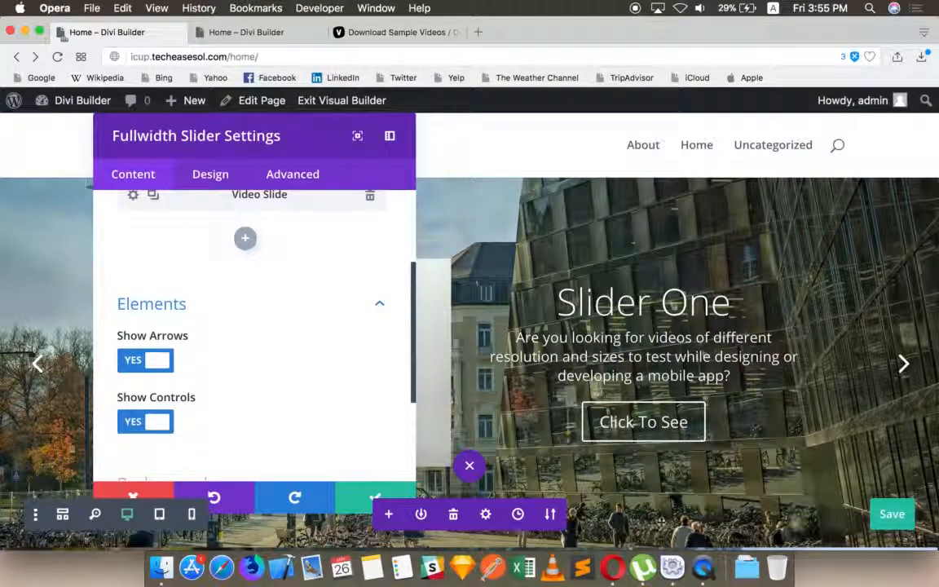
# Expand the fullwidth slider's own background settings to examine the available background types
pyautogui.scroll(-5, 264, 368)
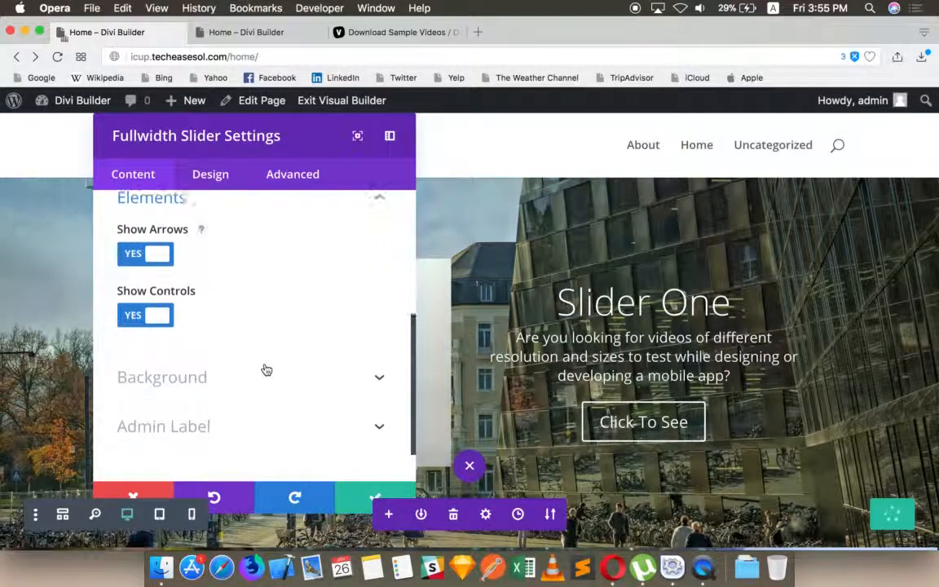
pyautogui.click(231, 346)
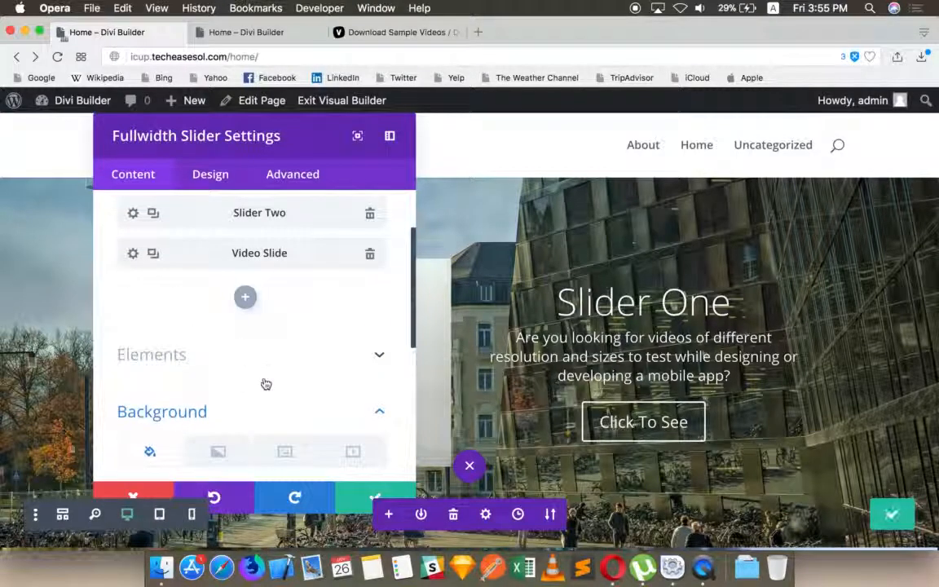
pyautogui.scroll(-3, 265, 383)
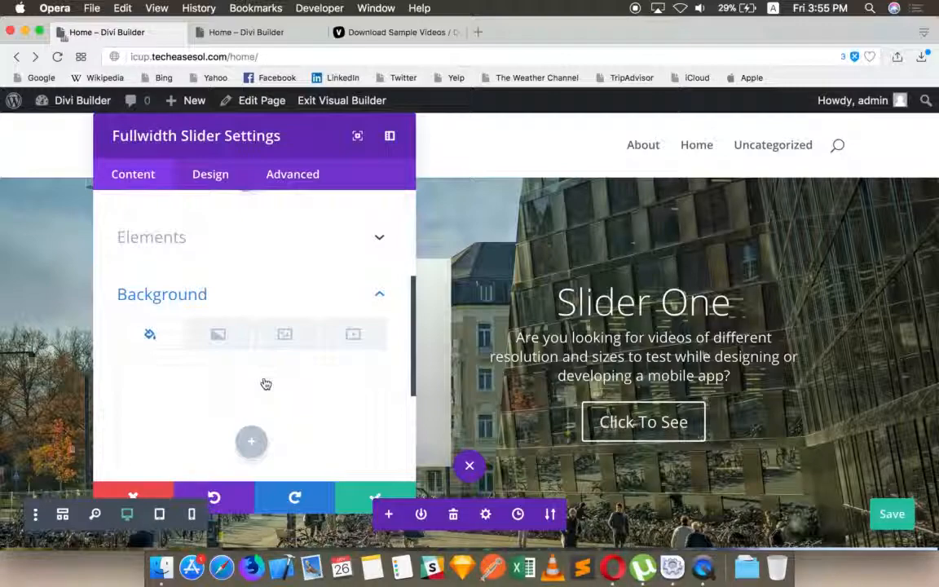
# Collapse the slider's background settings and examine its advanced options, including CSS ID & Classes, Custom CSS, Attributes and Visibility
pyautogui.scroll(1, 197, 336)
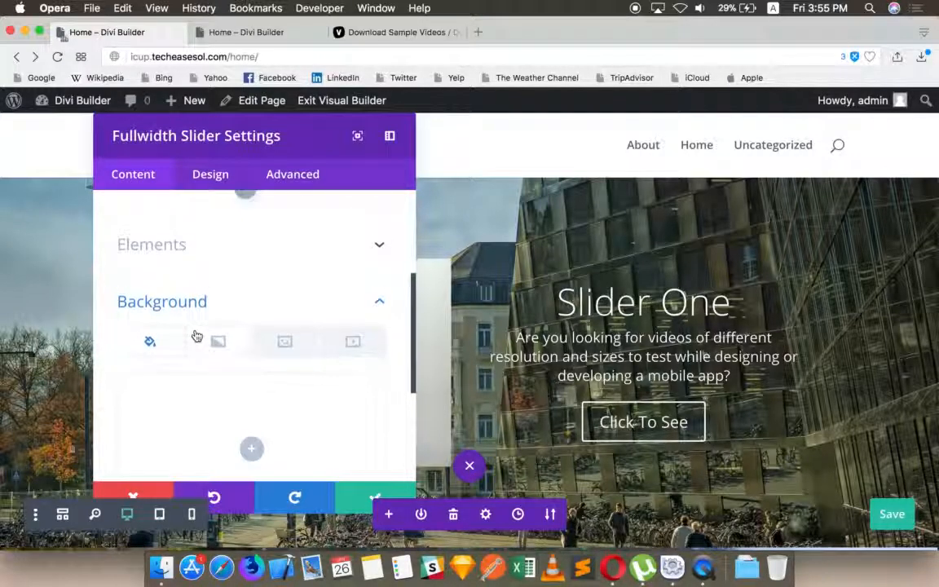
pyautogui.click(178, 302)
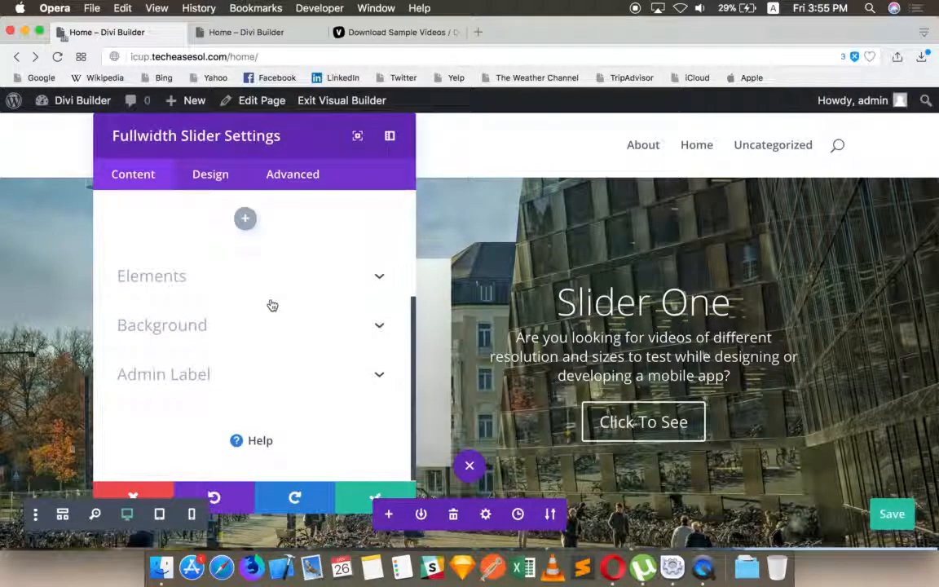
pyautogui.scroll(5, 269, 304)
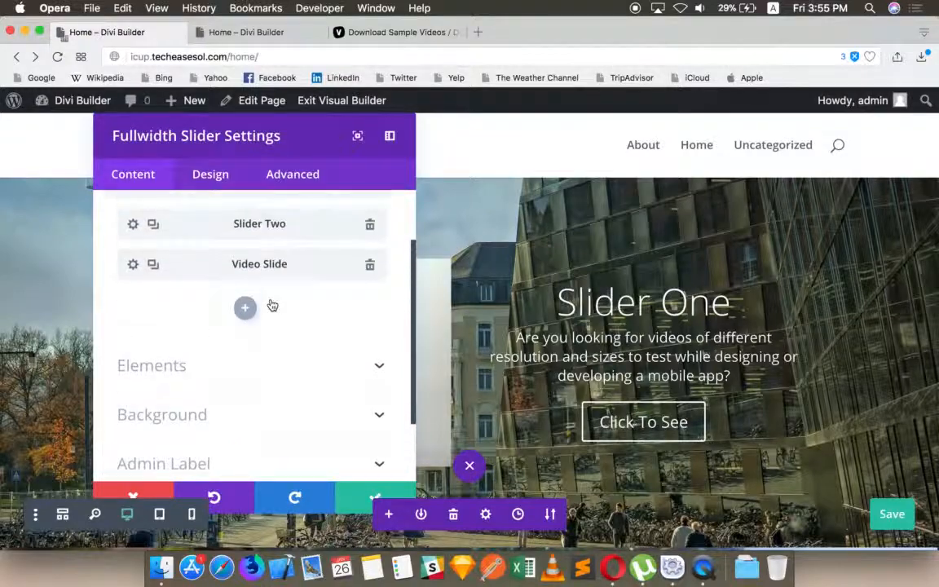
pyautogui.click(301, 175)
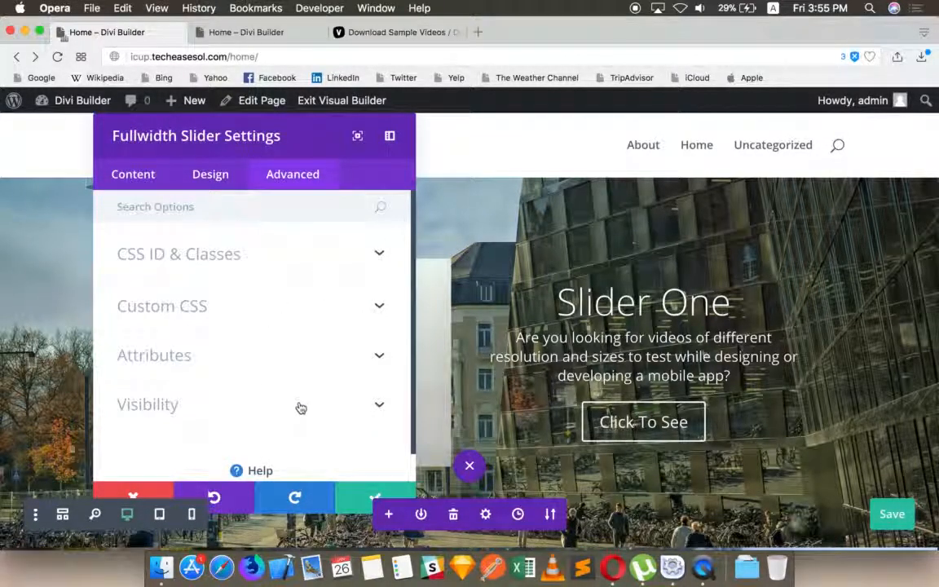
pyautogui.scroll(-2, 295, 387)
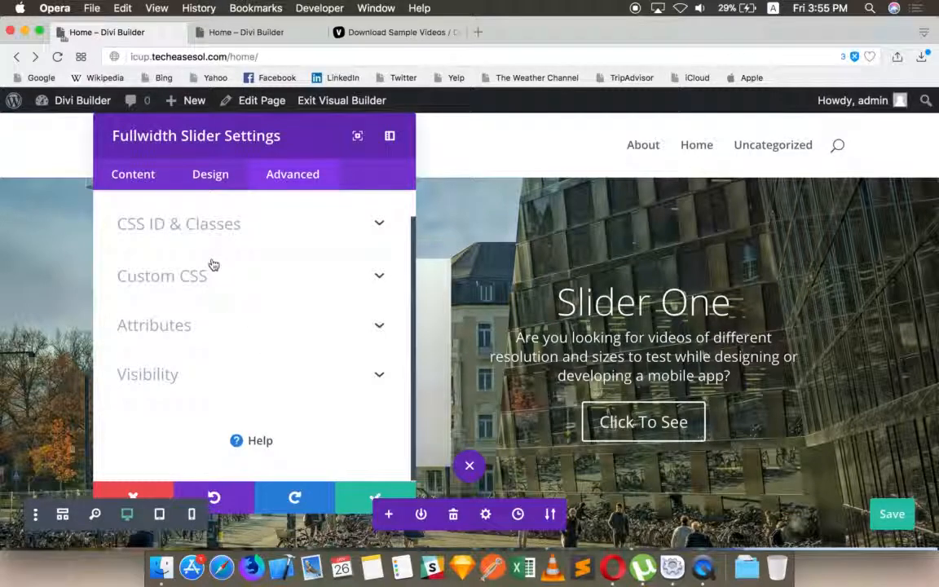
pyautogui.click(196, 310)
pyautogui.click(177, 231)
pyautogui.click(203, 384)
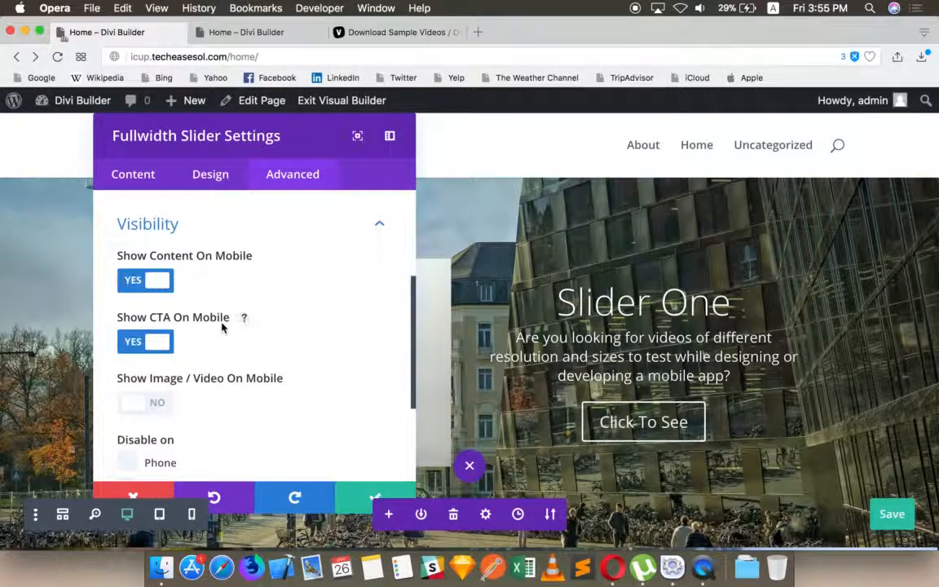
pyautogui.scroll(3, 222, 326)
pyautogui.click(233, 301)
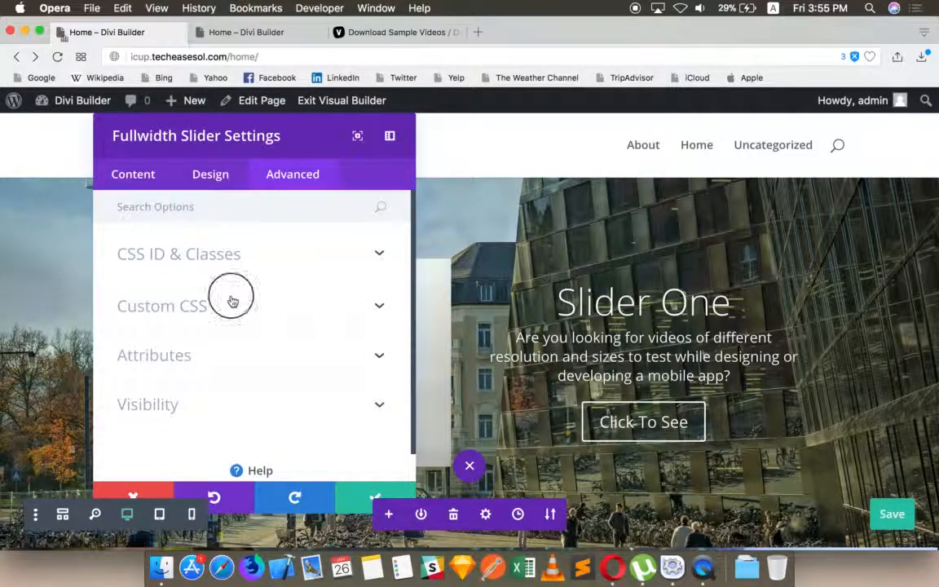
pyautogui.click(228, 236)
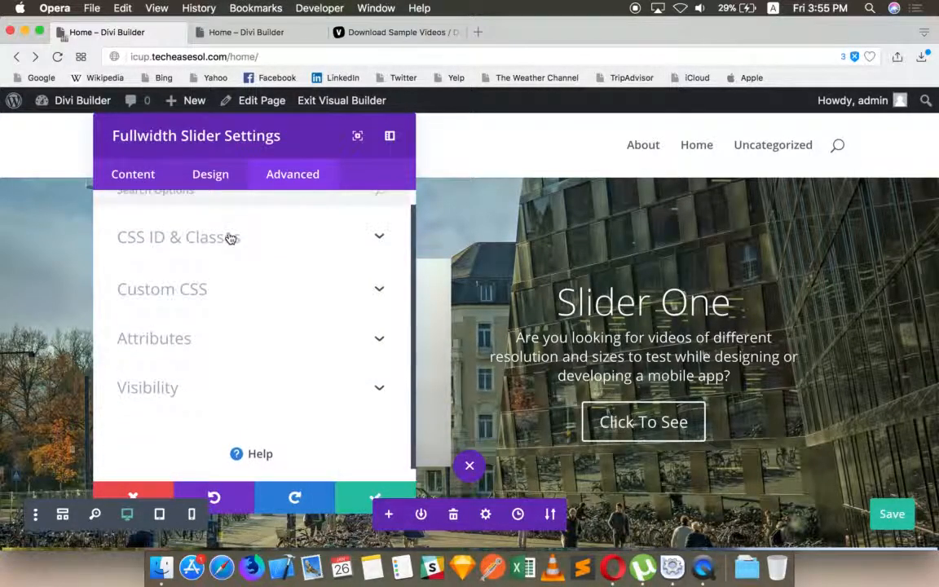
pyautogui.click(224, 255)
pyautogui.click(227, 253)
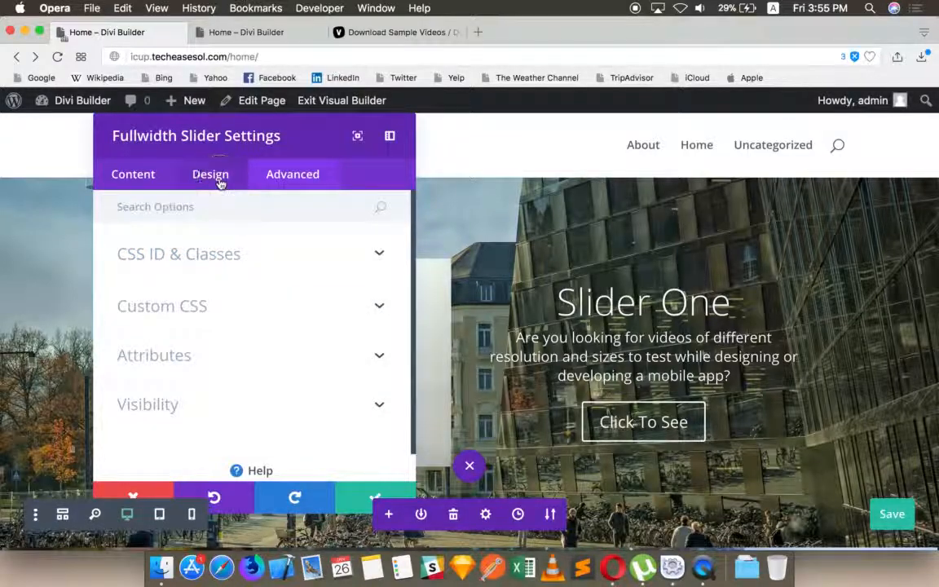
# Return to the fullwidth slider's slide list, open the settings of Slider One and expand its text options
pyautogui.click(210, 173)
pyautogui.click(147, 181)
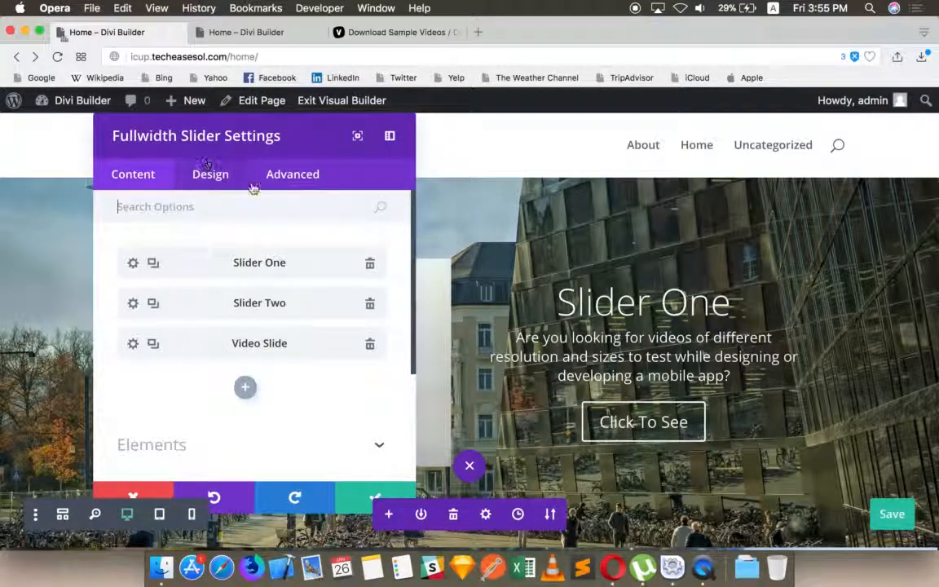
pyautogui.rightClick(286, 291)
pyautogui.click(222, 225)
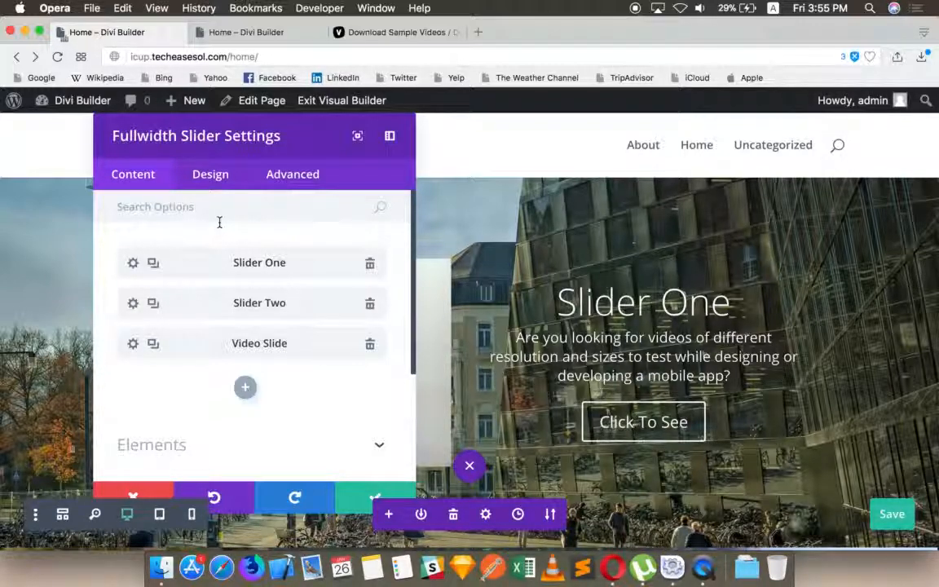
pyautogui.click(133, 262)
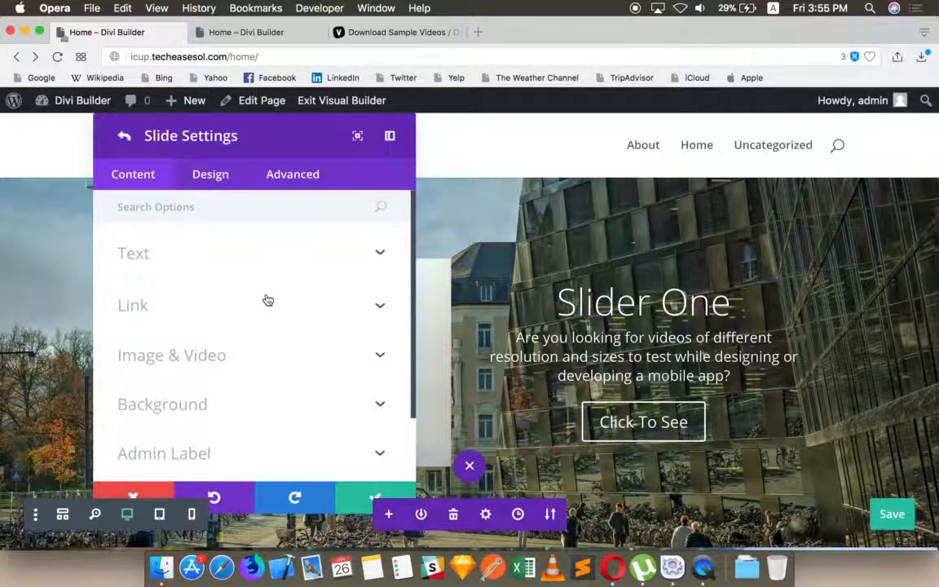
pyautogui.click(195, 267)
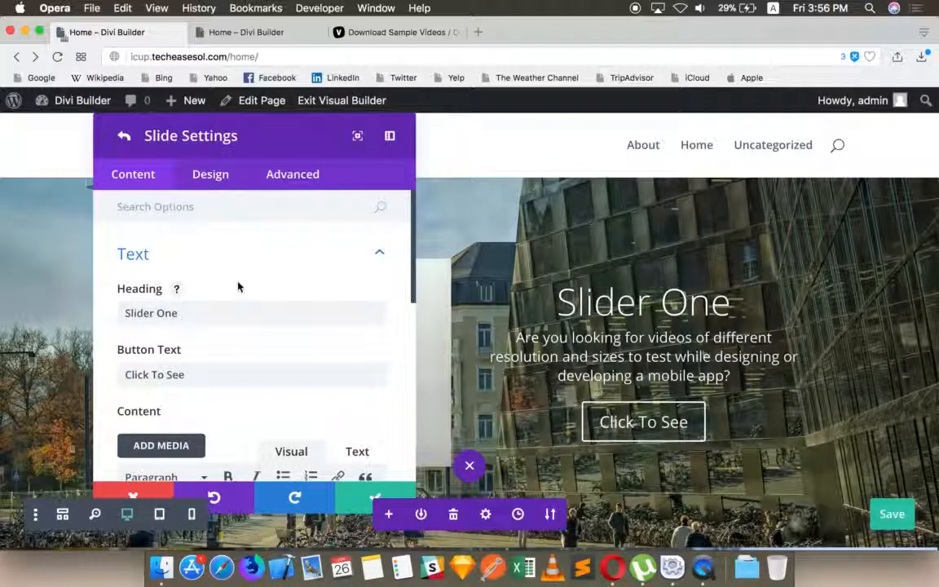
# Expand the overlay options in Slider One's design settings and turn Use Background Overlay on, off and on again
pyautogui.click(226, 176)
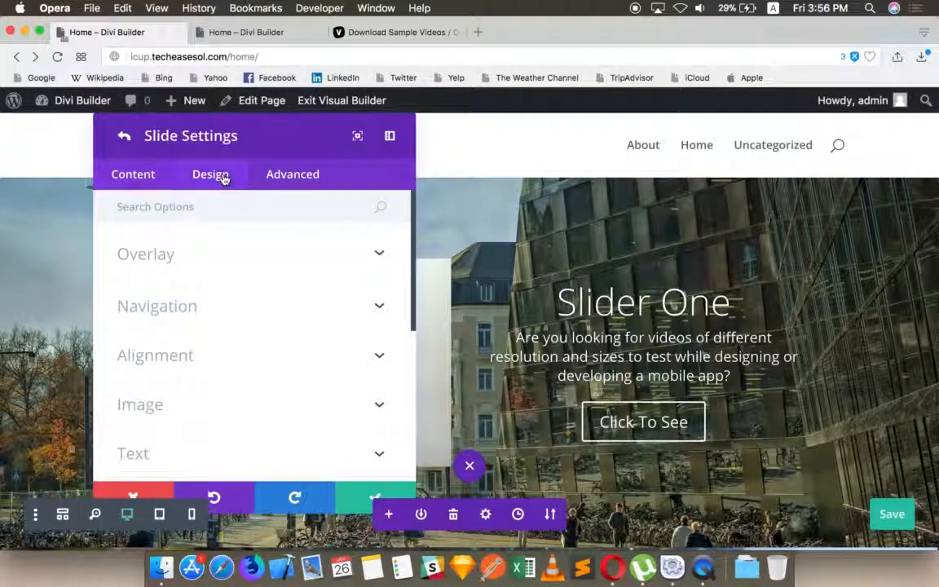
pyautogui.scroll(-4, 267, 356)
pyautogui.rightClick(267, 356)
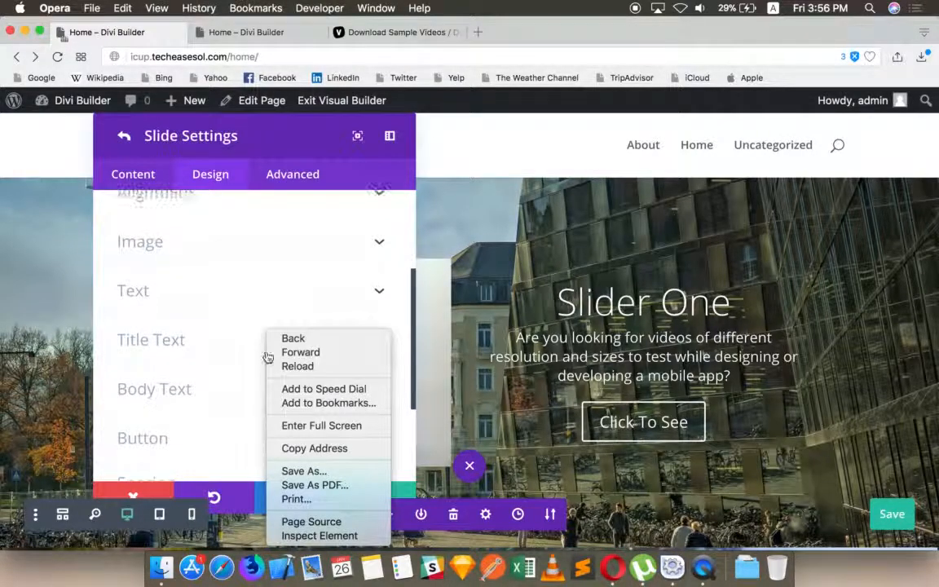
pyautogui.click(287, 283)
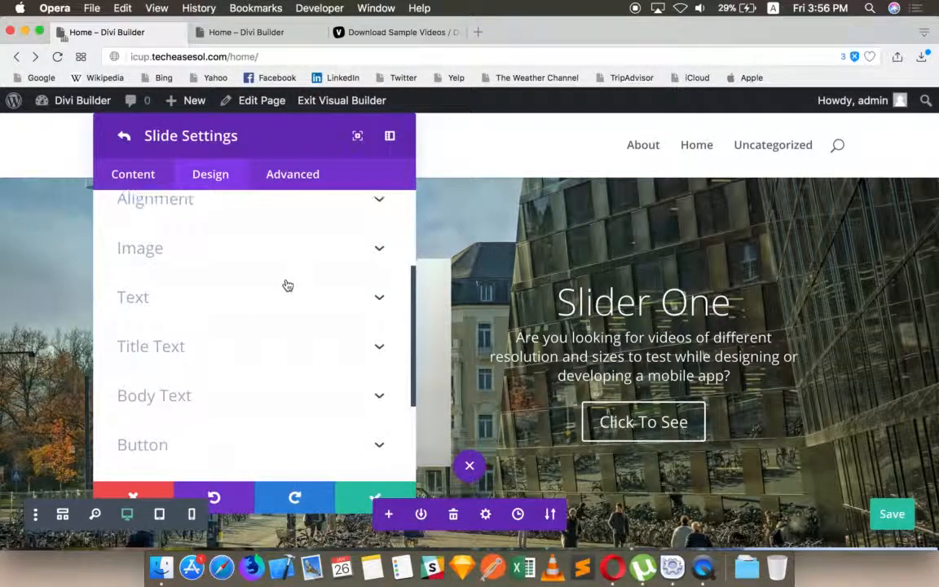
pyautogui.scroll(4, 285, 285)
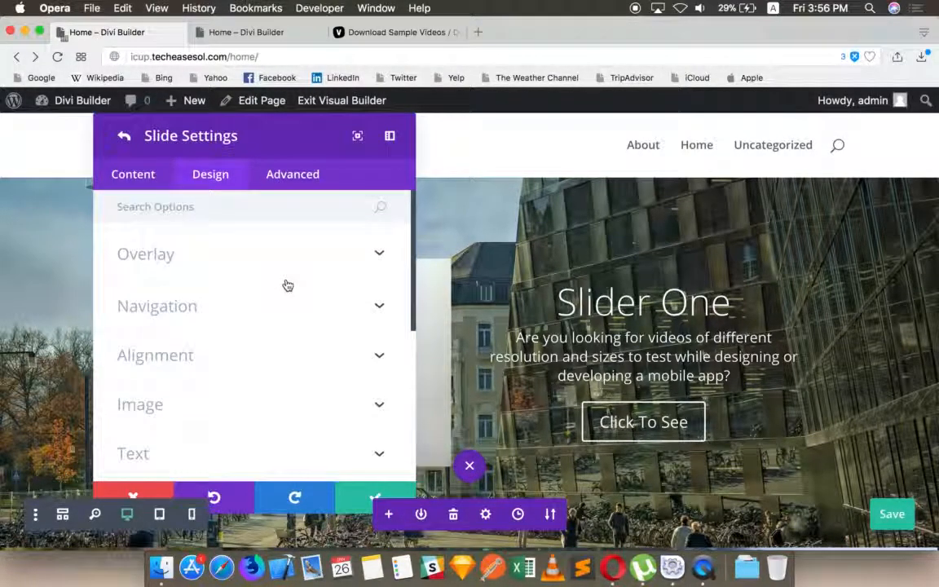
pyautogui.click(221, 266)
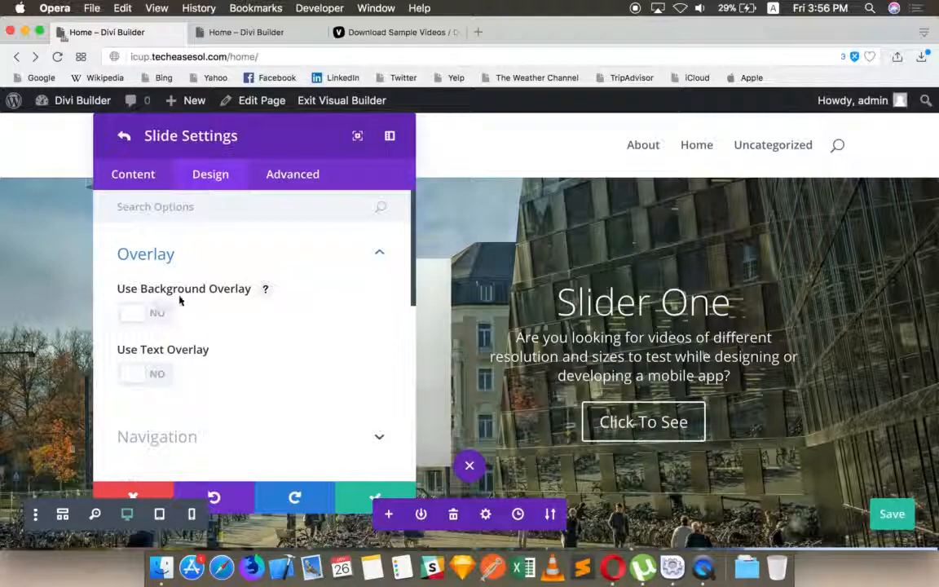
pyautogui.click(146, 317)
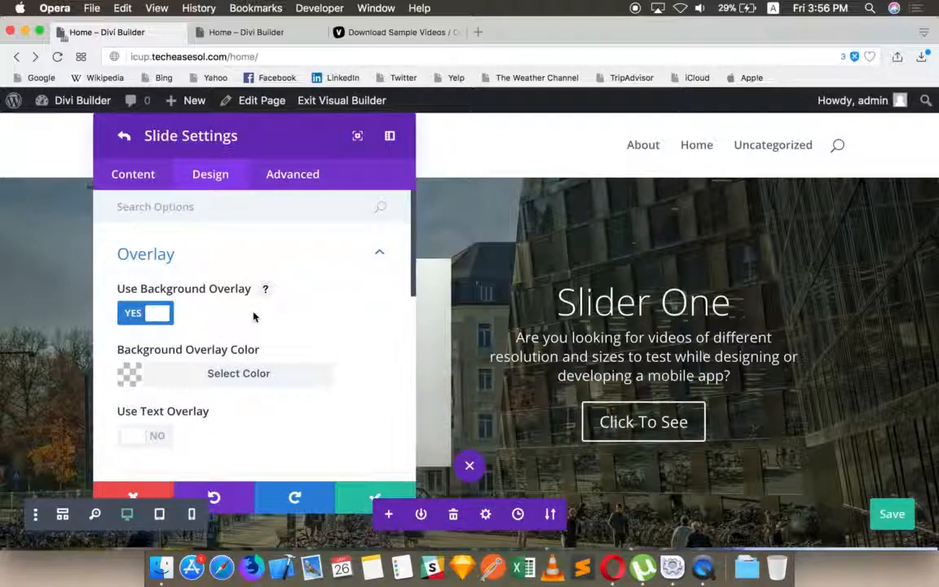
pyautogui.scroll(-2, 253, 317)
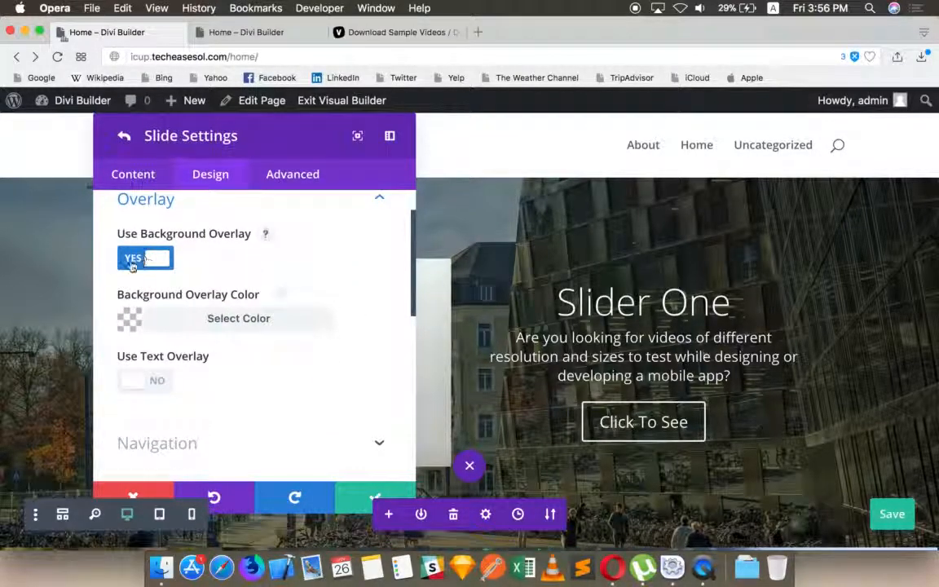
pyautogui.click(127, 262)
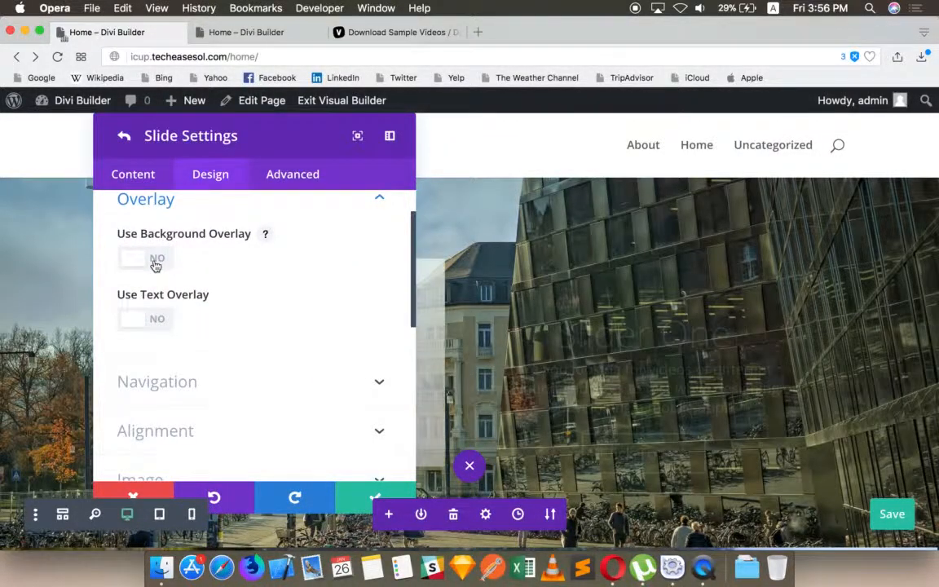
pyautogui.click(154, 262)
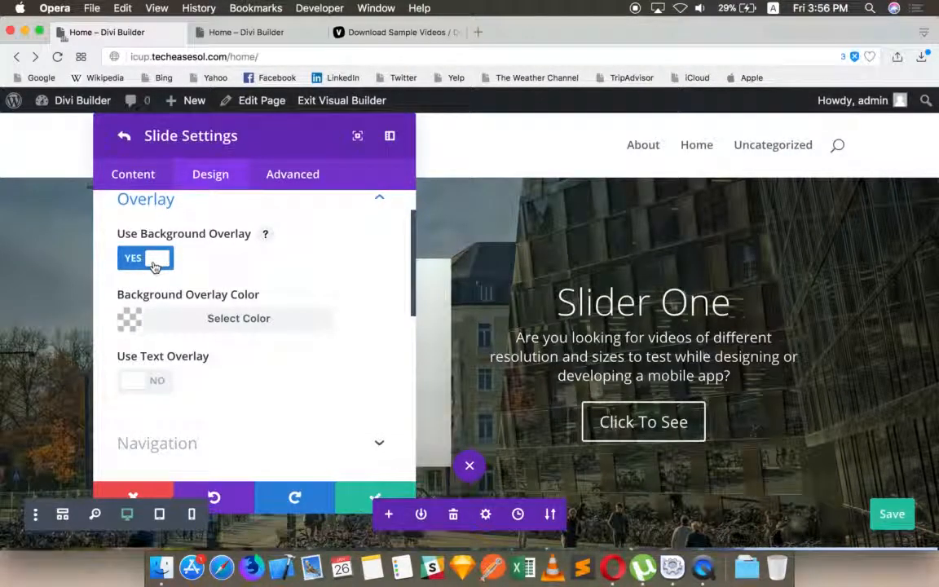
# Set Slider One's background overlay color to red #e02b20 and lower its opacity to 0.24
pyautogui.click(130, 320)
pyautogui.scroll(-1, 262, 390)
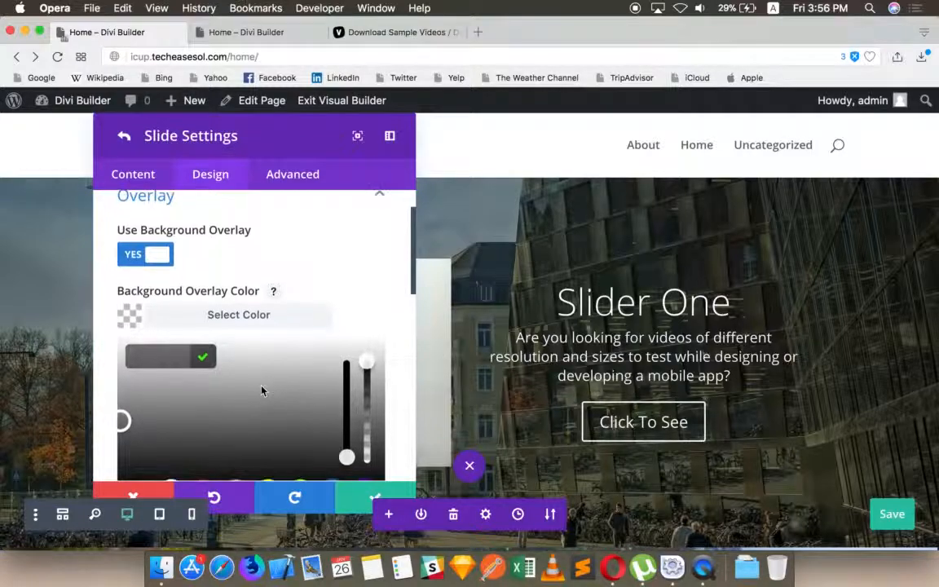
pyautogui.rightClick(262, 389)
pyautogui.click(356, 268)
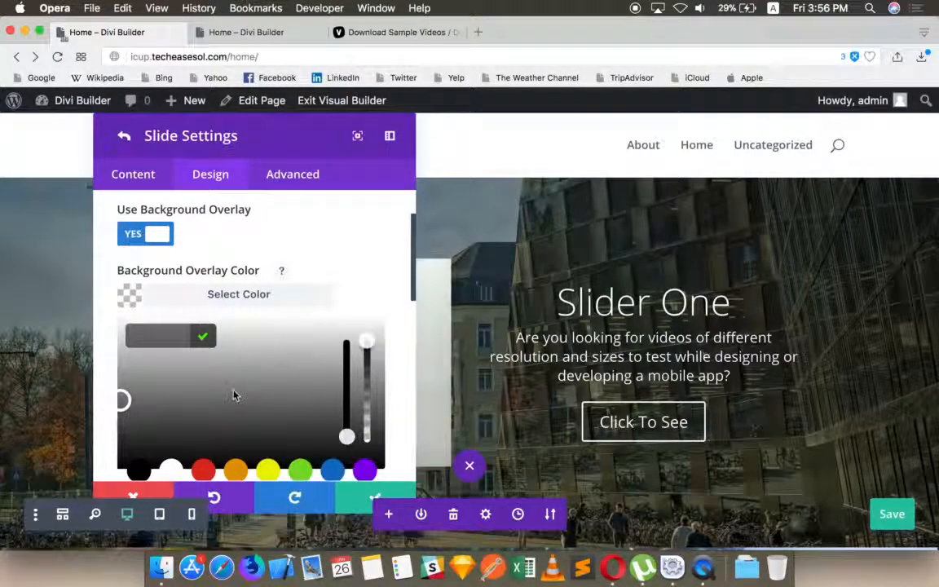
pyautogui.scroll(-1, 235, 393)
pyautogui.click(144, 440)
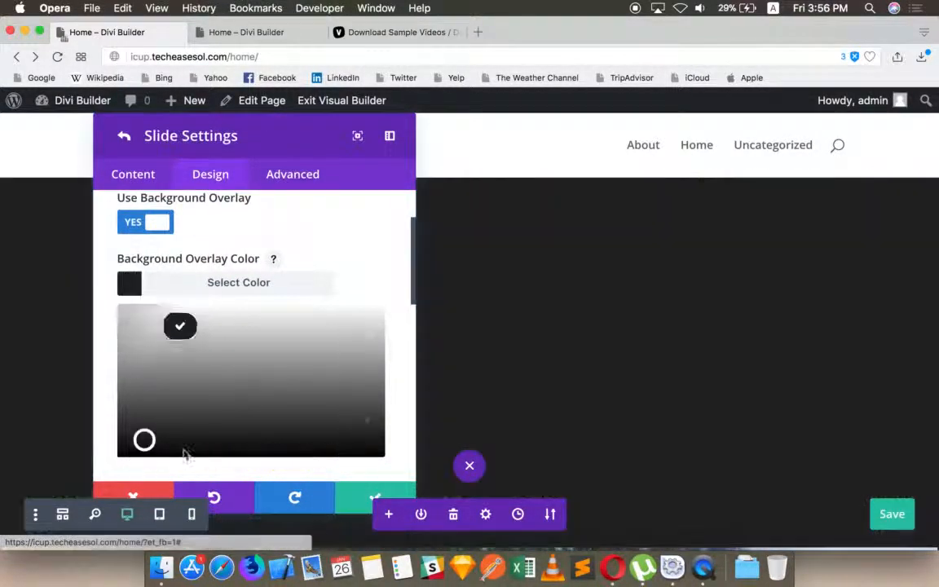
pyautogui.click(203, 462)
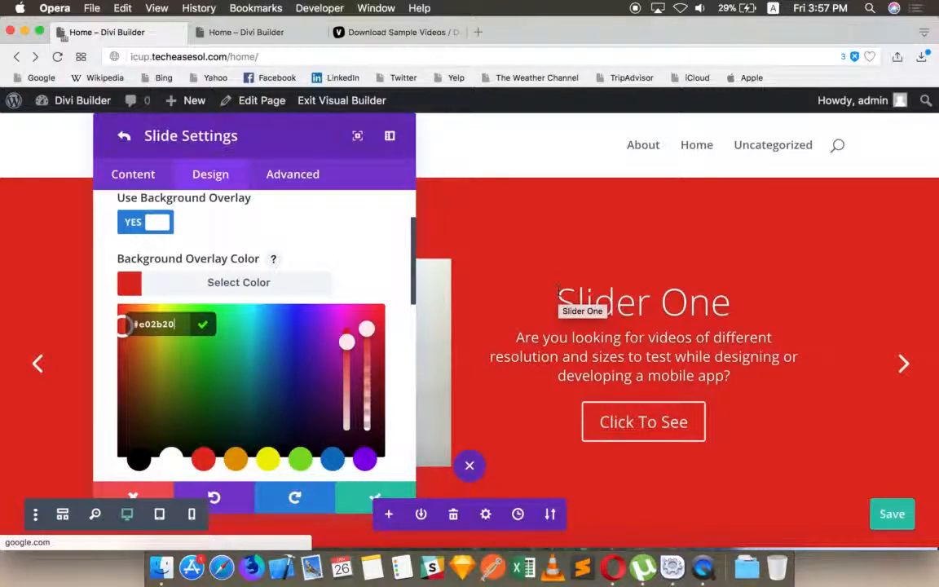
pyautogui.moveTo(366, 329); pyautogui.dragTo(368, 414)
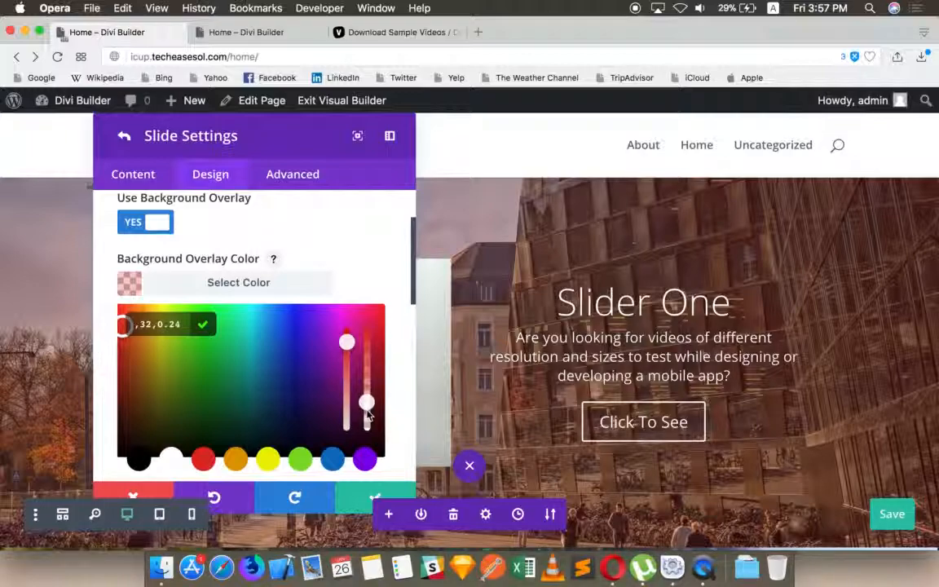
pyautogui.click(334, 258)
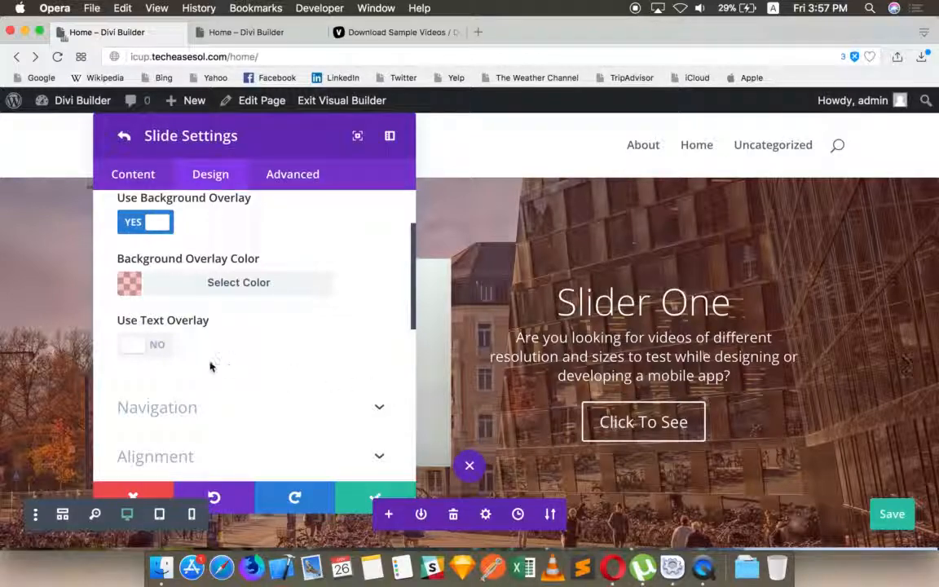
# Turn on Use Text Overlay for Slider One and set the text overlay color to black with 0.55 opacity
pyautogui.click(167, 348)
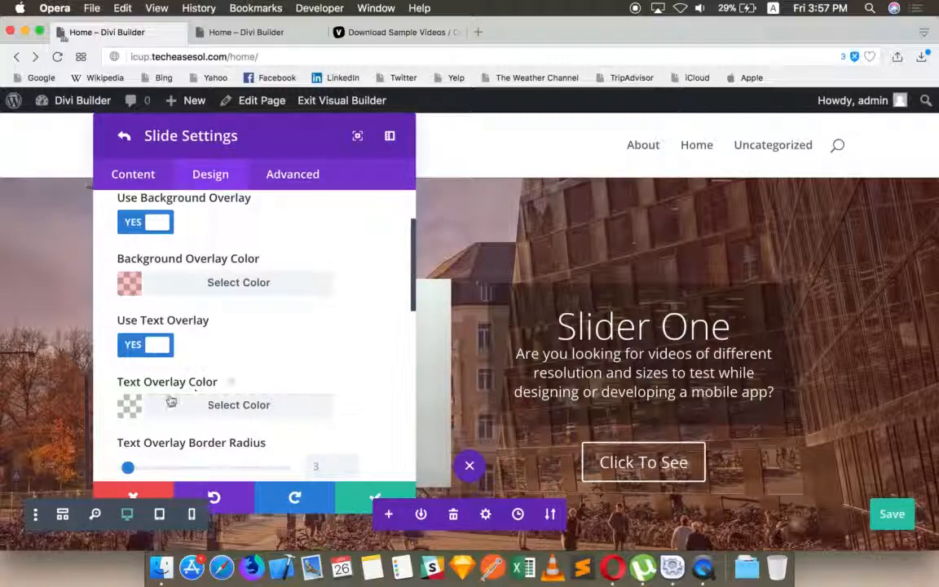
pyautogui.click(212, 397)
pyautogui.scroll(-2, 295, 383)
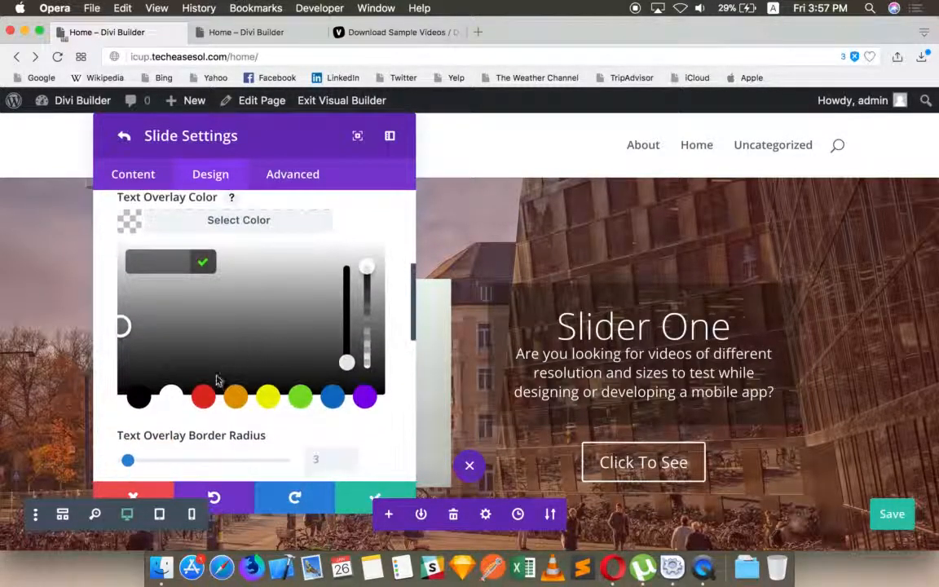
pyautogui.click(172, 398)
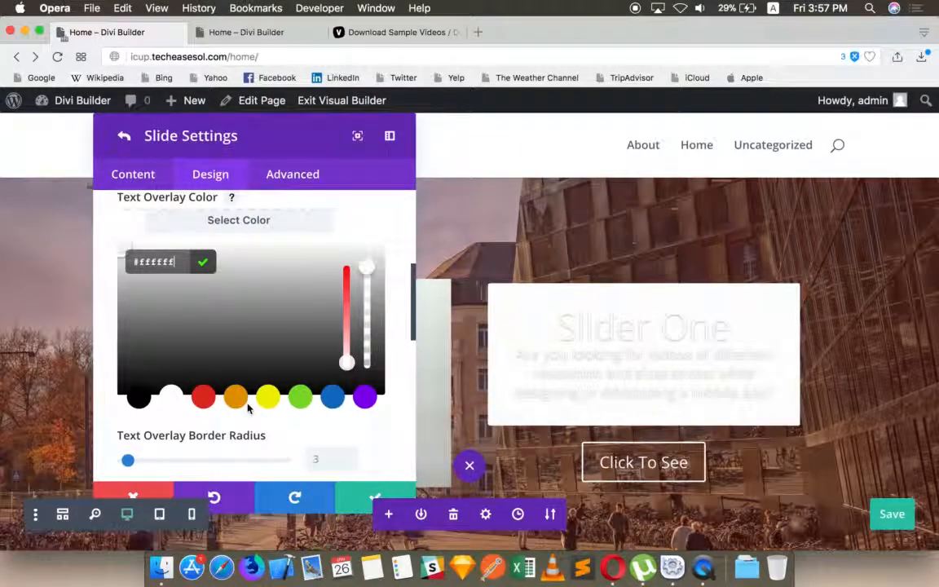
pyautogui.click(138, 397)
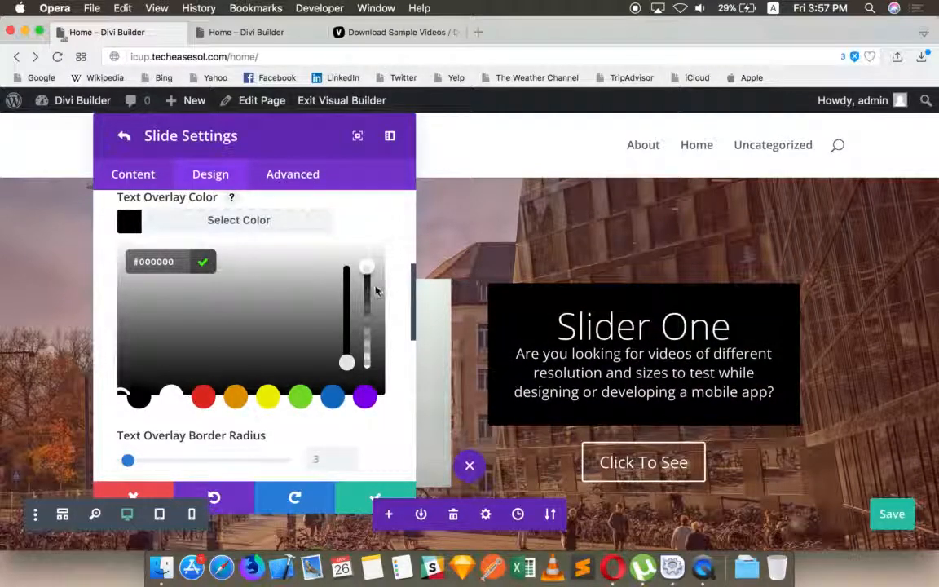
pyautogui.moveTo(367, 267); pyautogui.dragTo(367, 321)
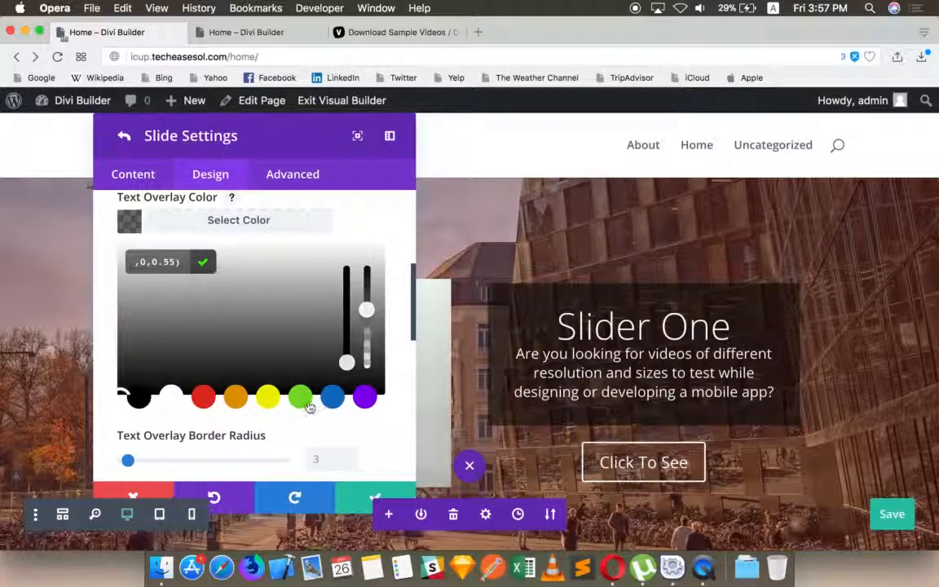
# Increase the text overlay border radius so the box behind Slider One's text gets clearly rounded corners
pyautogui.scroll(-3, 272, 414)
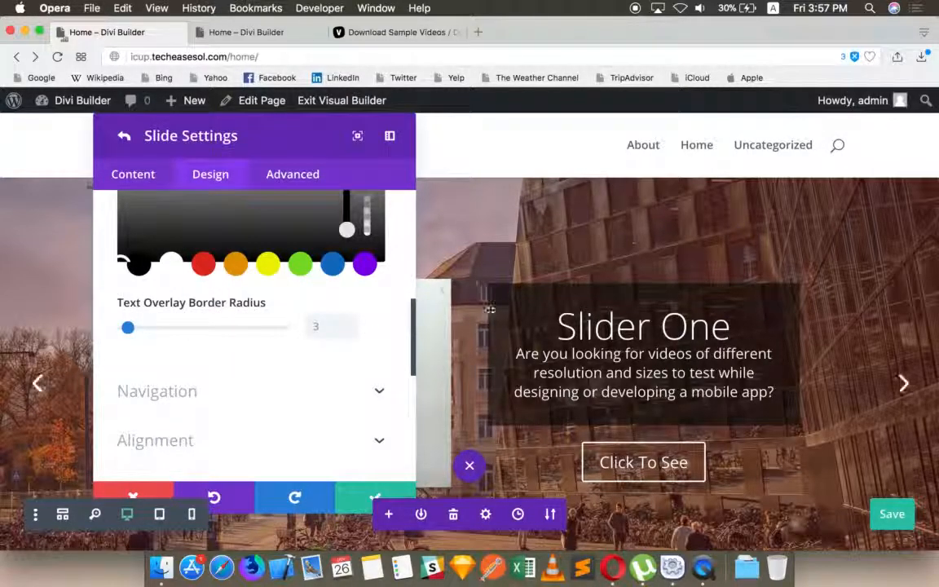
pyautogui.moveTo(128, 328); pyautogui.dragTo(196, 329)
pyautogui.scroll(-5, 377, 331)
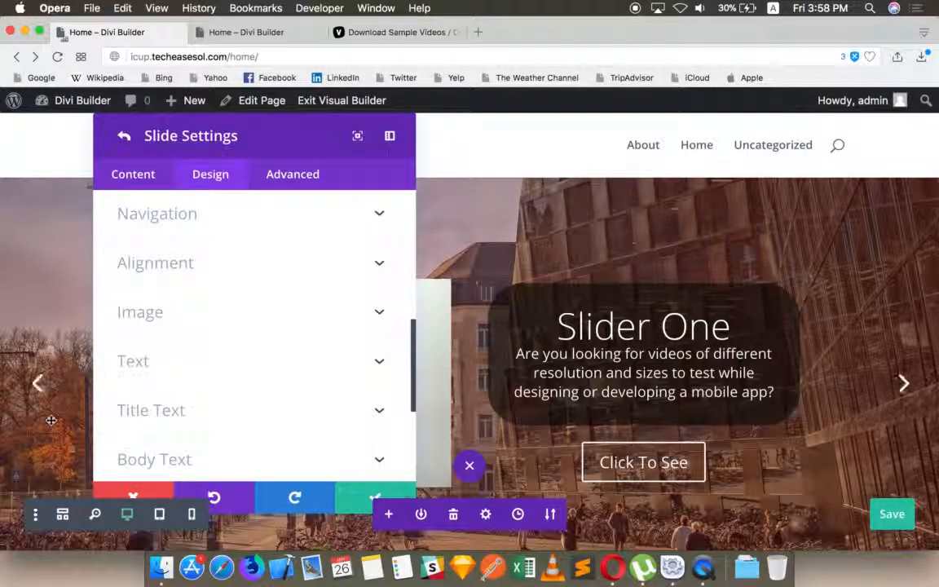
# Reduce Slider One's text overlay border radius to 0px and collapse the overlay options
pyautogui.scroll(2, 238, 322)
pyautogui.scroll(1, 238, 322)
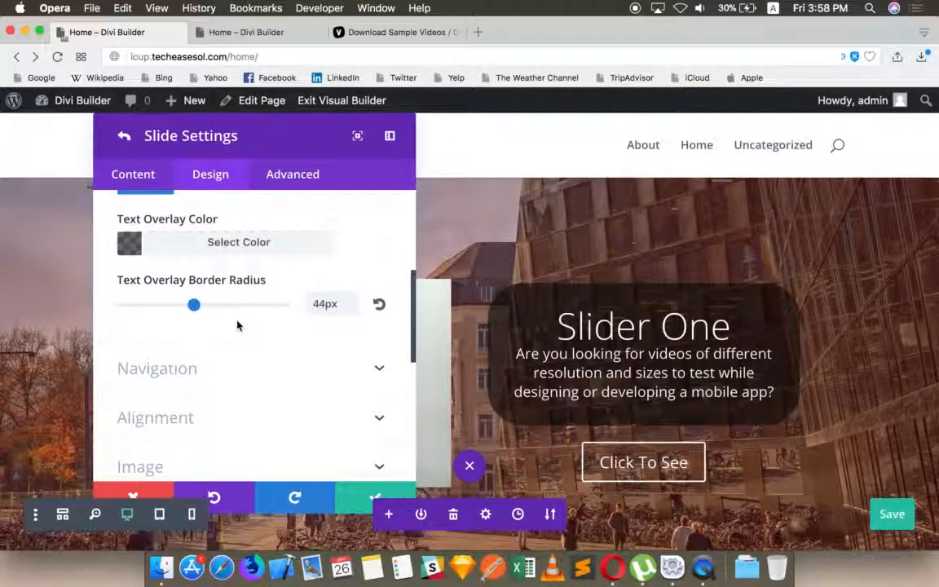
pyautogui.moveTo(194, 305); pyautogui.dragTo(111, 305)
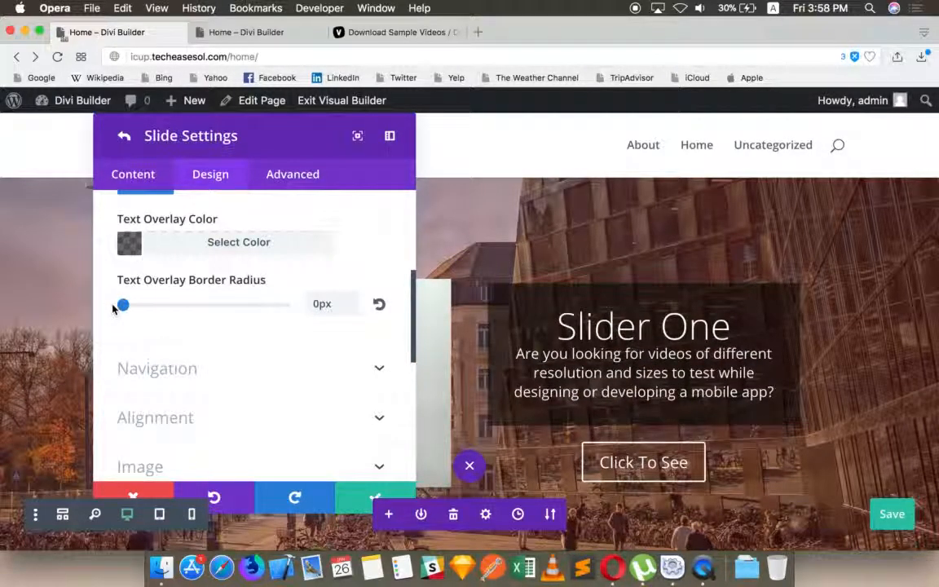
pyautogui.scroll(5, 229, 298)
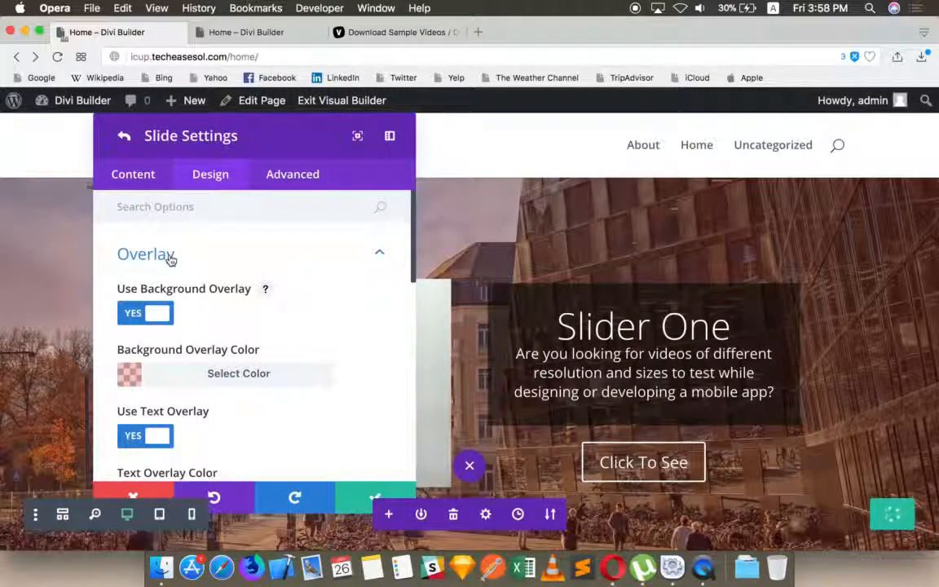
pyautogui.click(169, 257)
# Set Slider One's custom navigation arrow color to green #7cda24 and collapse the navigation options
pyautogui.click(224, 308)
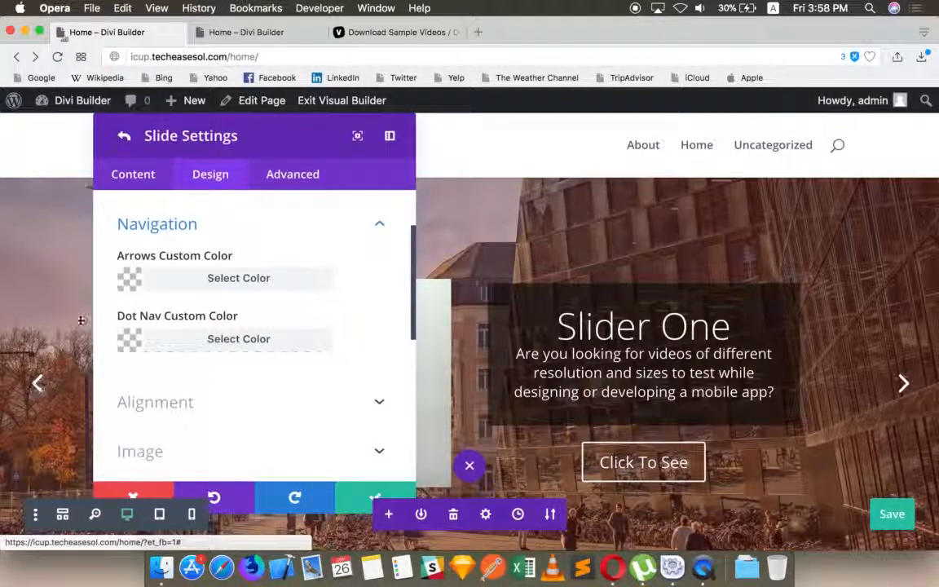
pyautogui.click(128, 277)
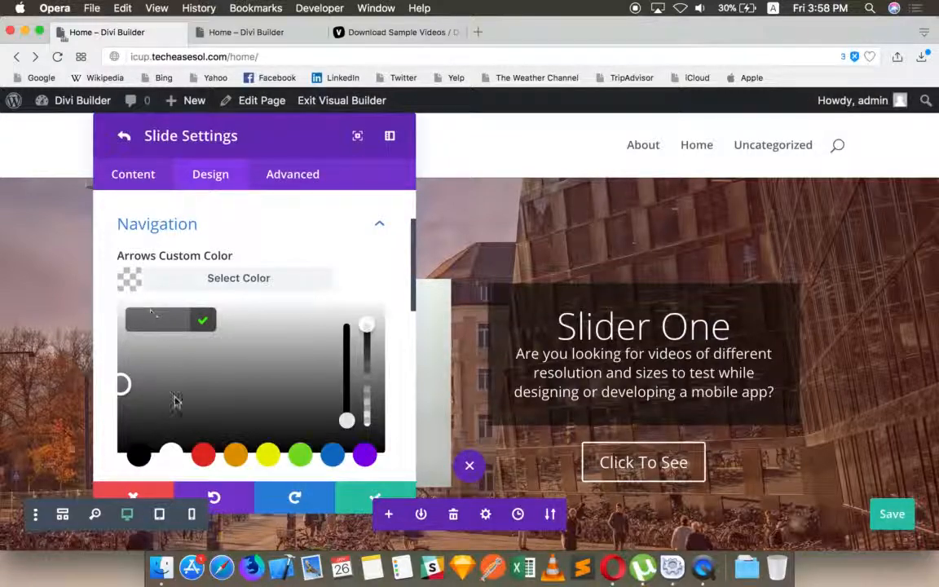
pyautogui.click(300, 454)
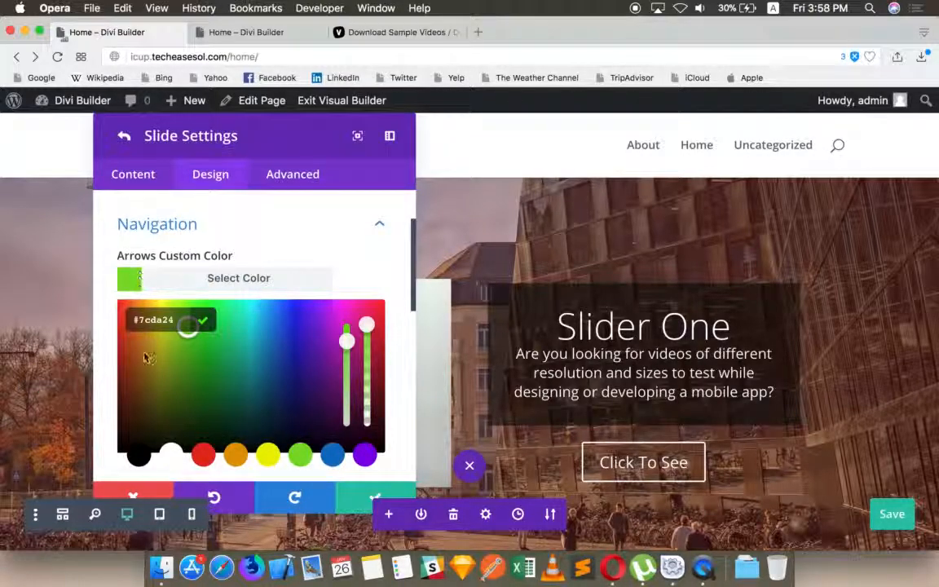
pyautogui.click(375, 227)
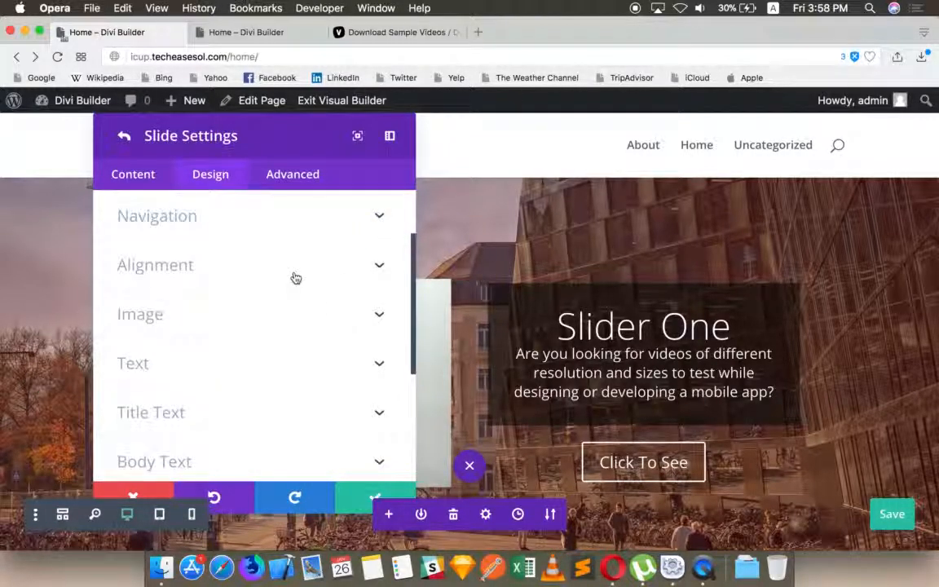
# Switch Slider One's slide image vertical alignment to Bottom and back to Center
pyautogui.click(268, 298)
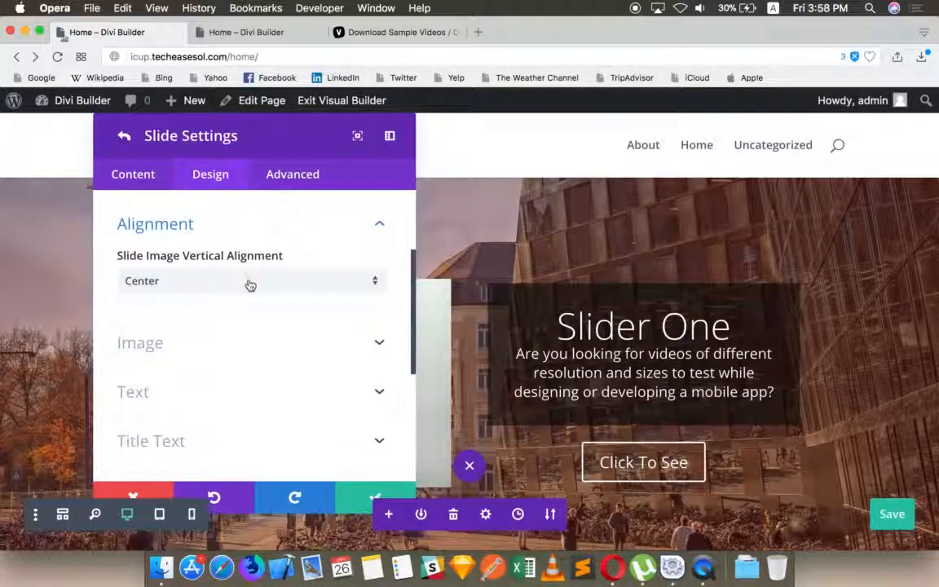
pyautogui.scroll(1, 272, 294)
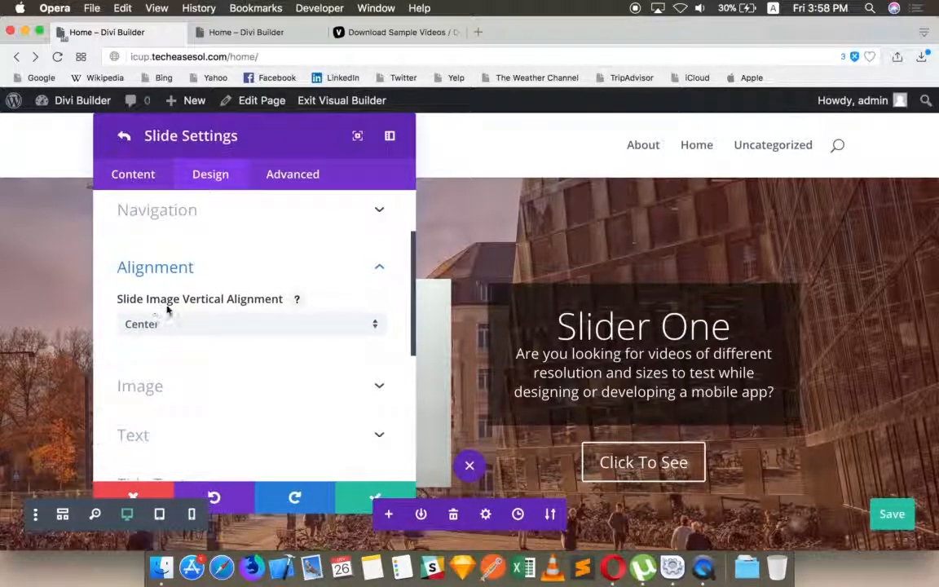
pyautogui.click(268, 329)
pyautogui.click(247, 361)
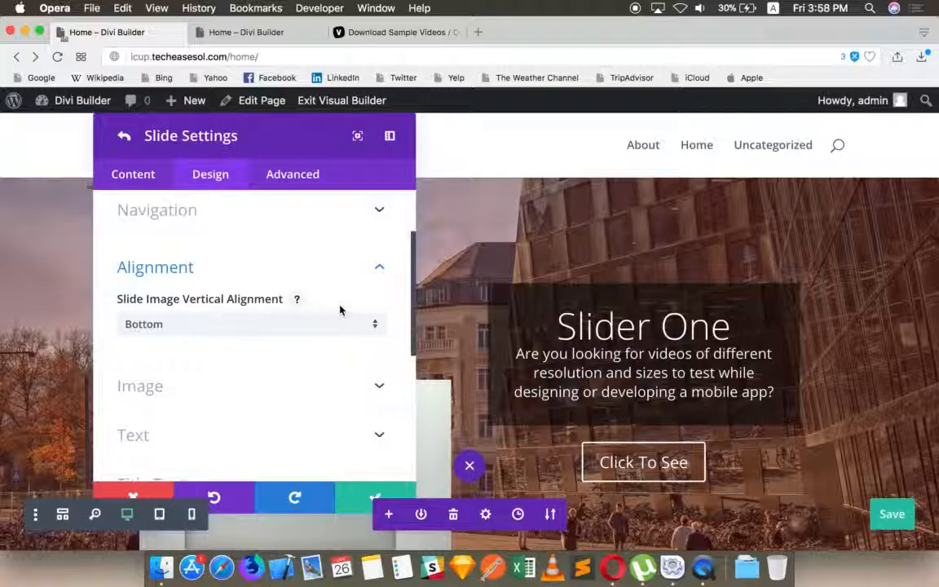
pyautogui.click(275, 324)
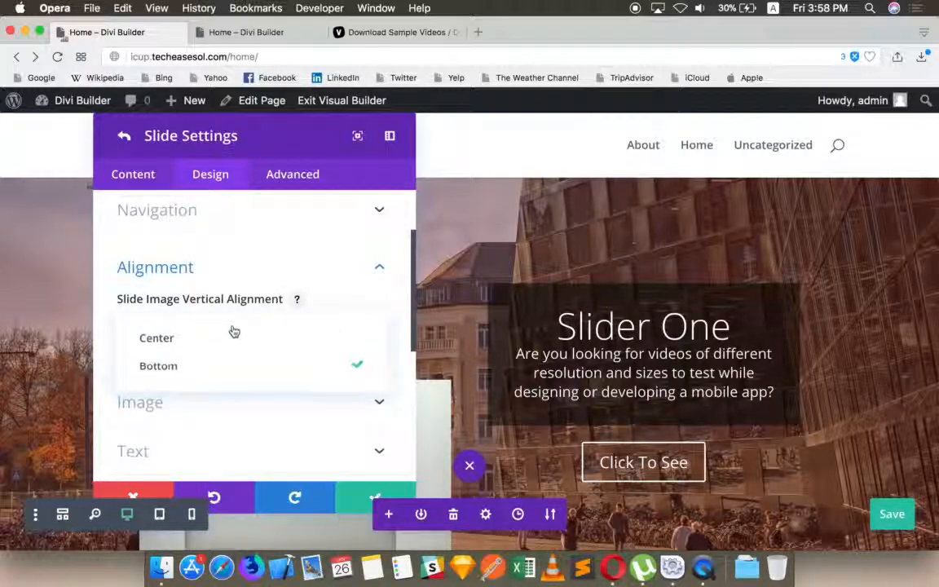
pyautogui.click(230, 343)
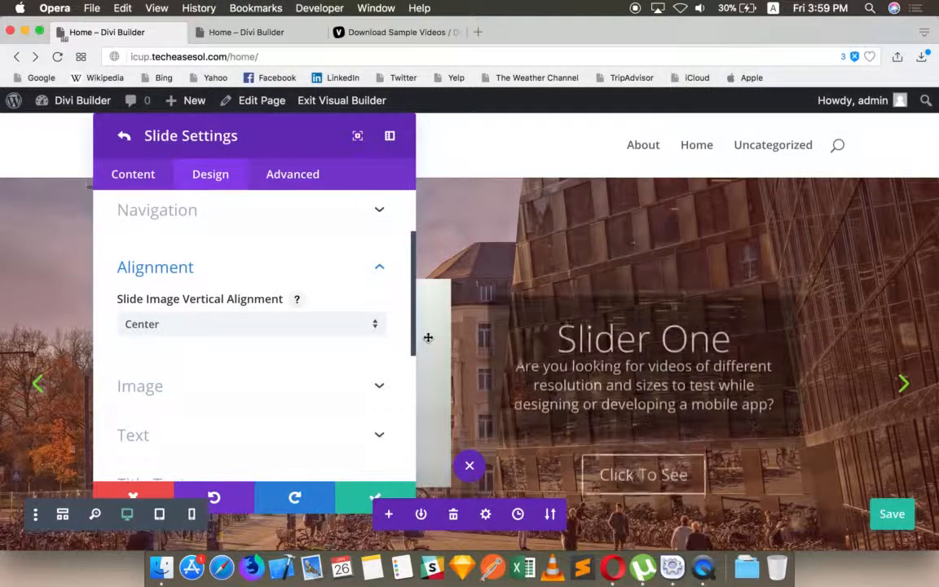
pyautogui.scroll(-3, 229, 307)
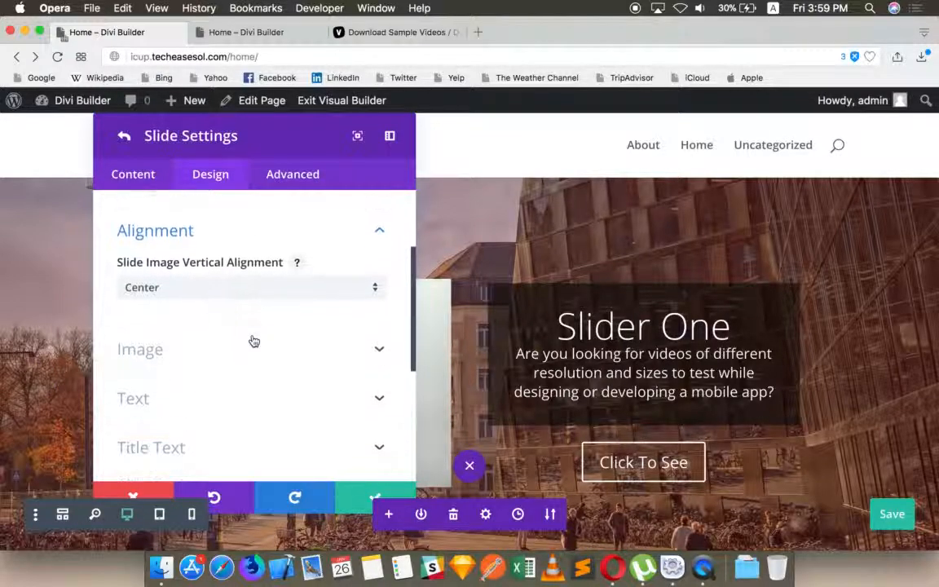
pyautogui.click(220, 304)
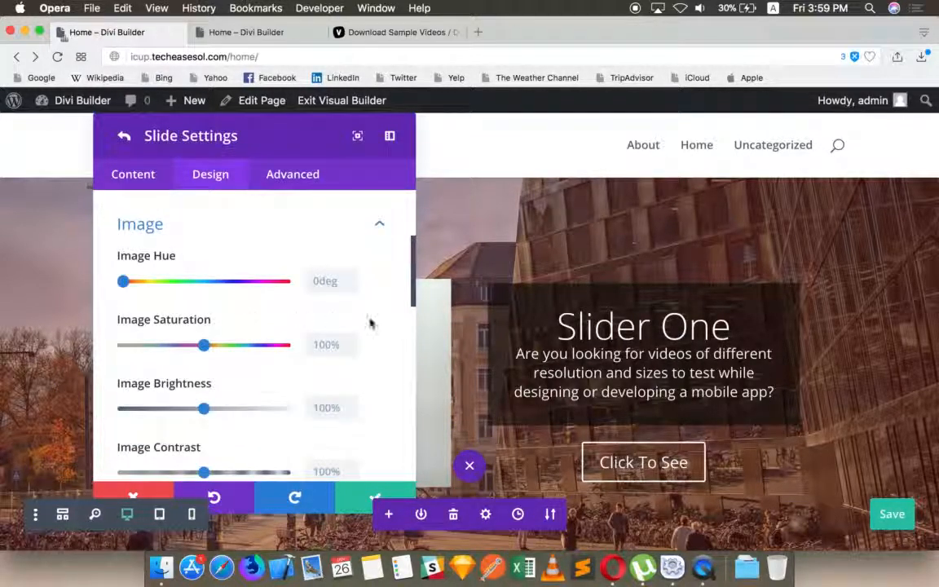
pyautogui.moveTo(282, 133); pyautogui.dragTo(709, 137)
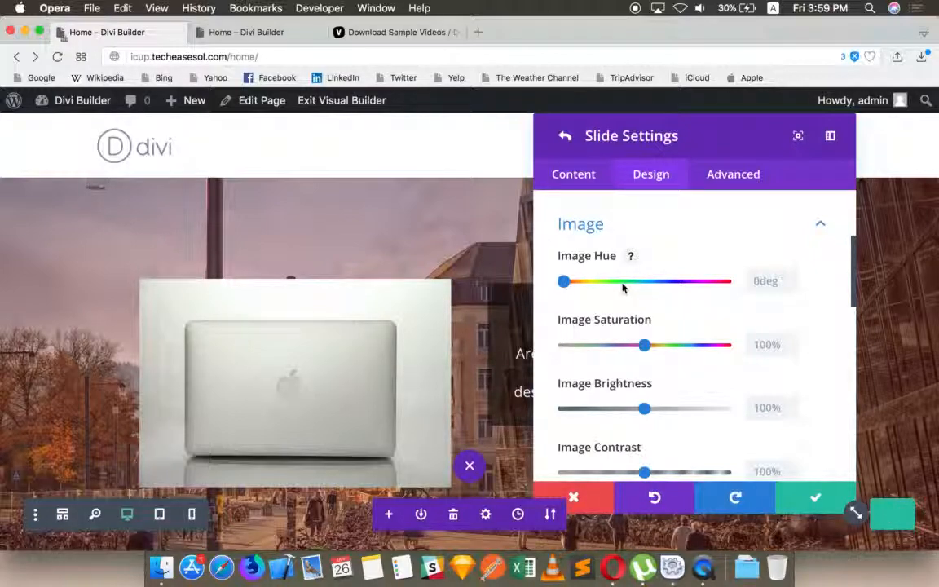
pyautogui.scroll(-1, 622, 287)
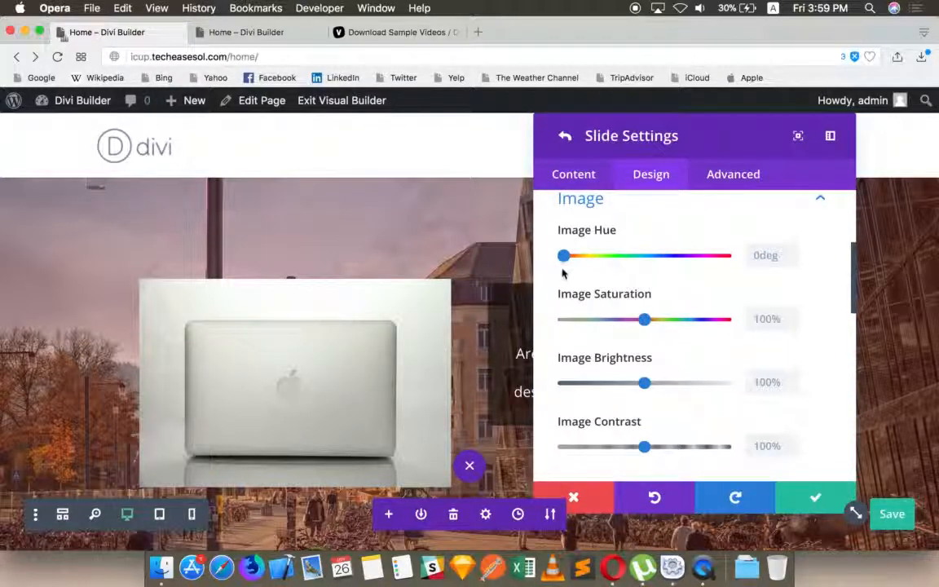
pyautogui.moveTo(563, 257); pyautogui.dragTo(606, 261)
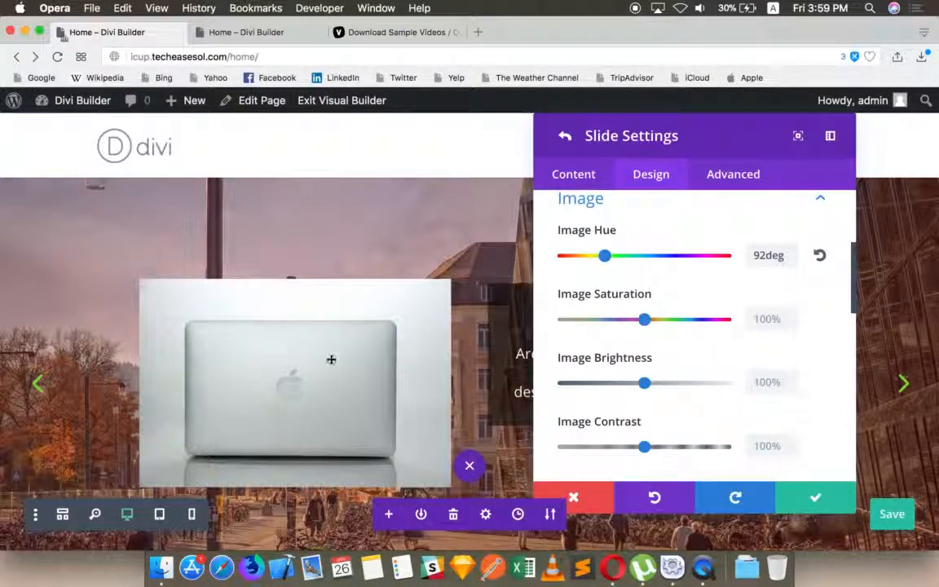
pyautogui.click(656, 256)
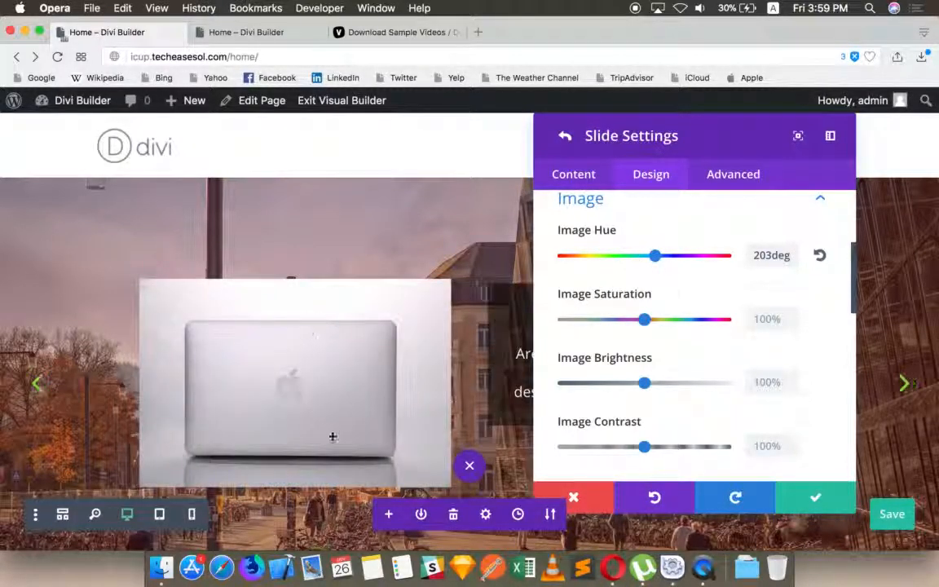
# Set the image saturation to 22% and the image brightness to 70% for Slider One
pyautogui.scroll(-1, 635, 341)
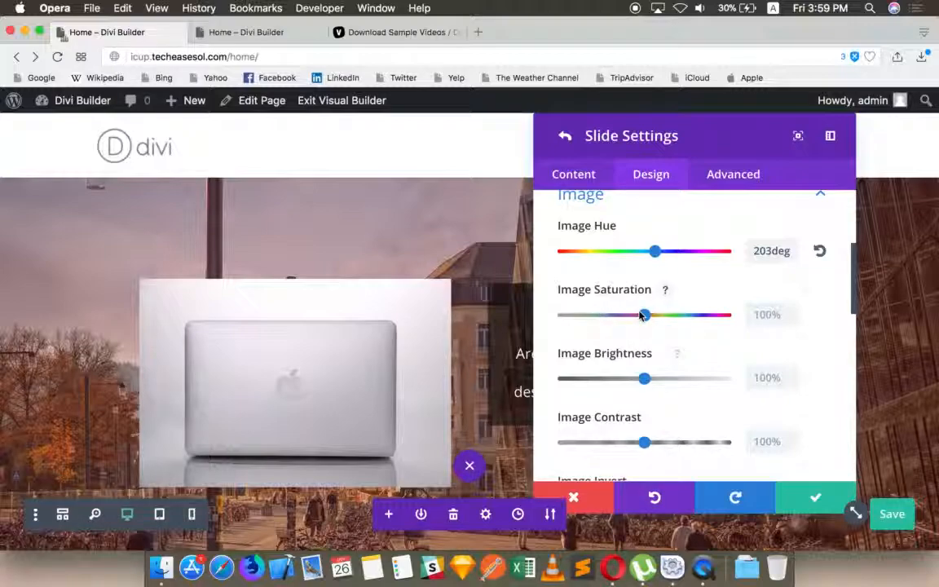
pyautogui.click(576, 316)
pyautogui.click(583, 316)
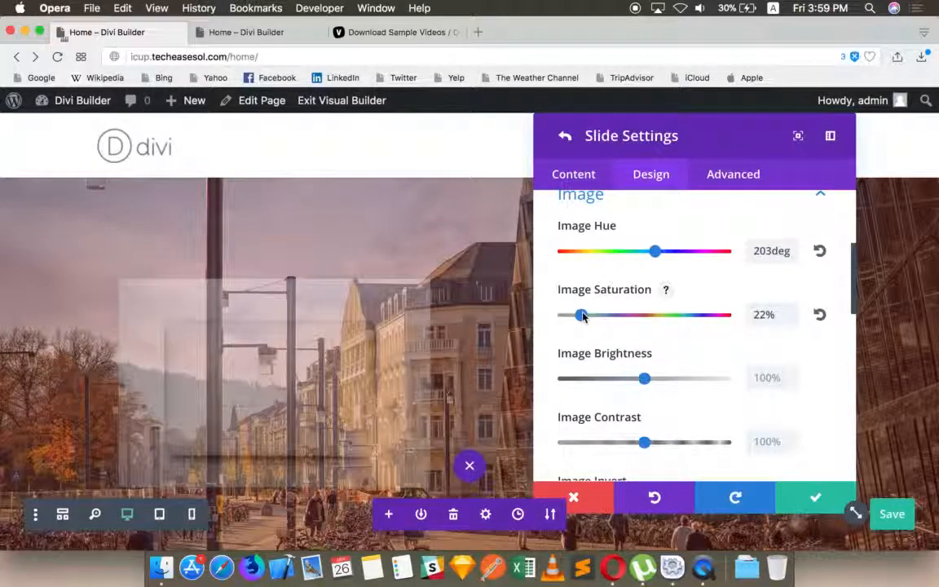
pyautogui.click(597, 379)
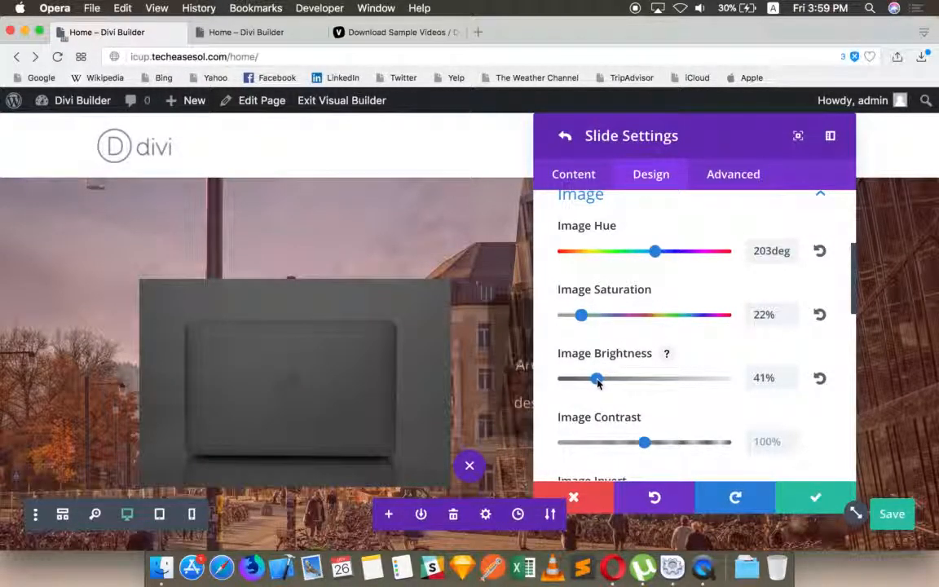
pyautogui.click(620, 379)
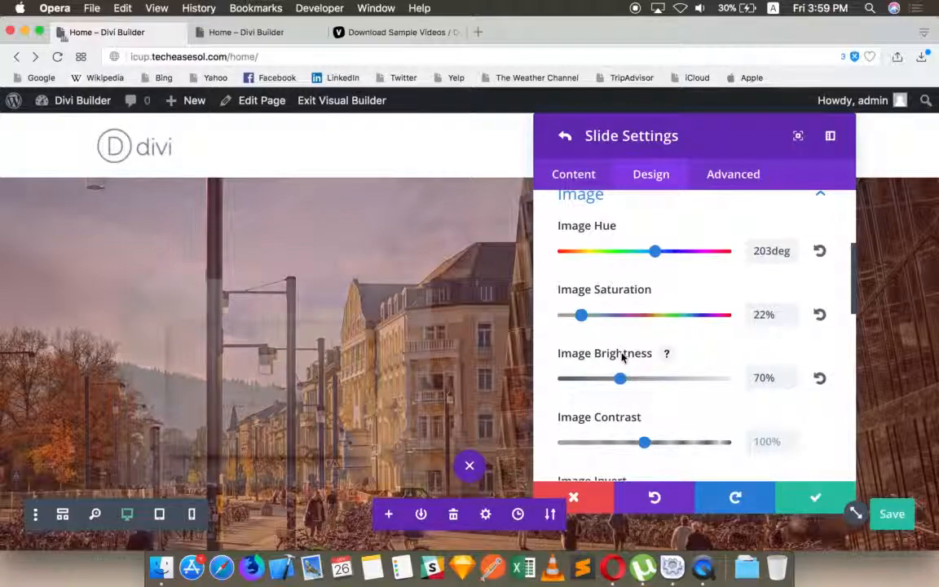